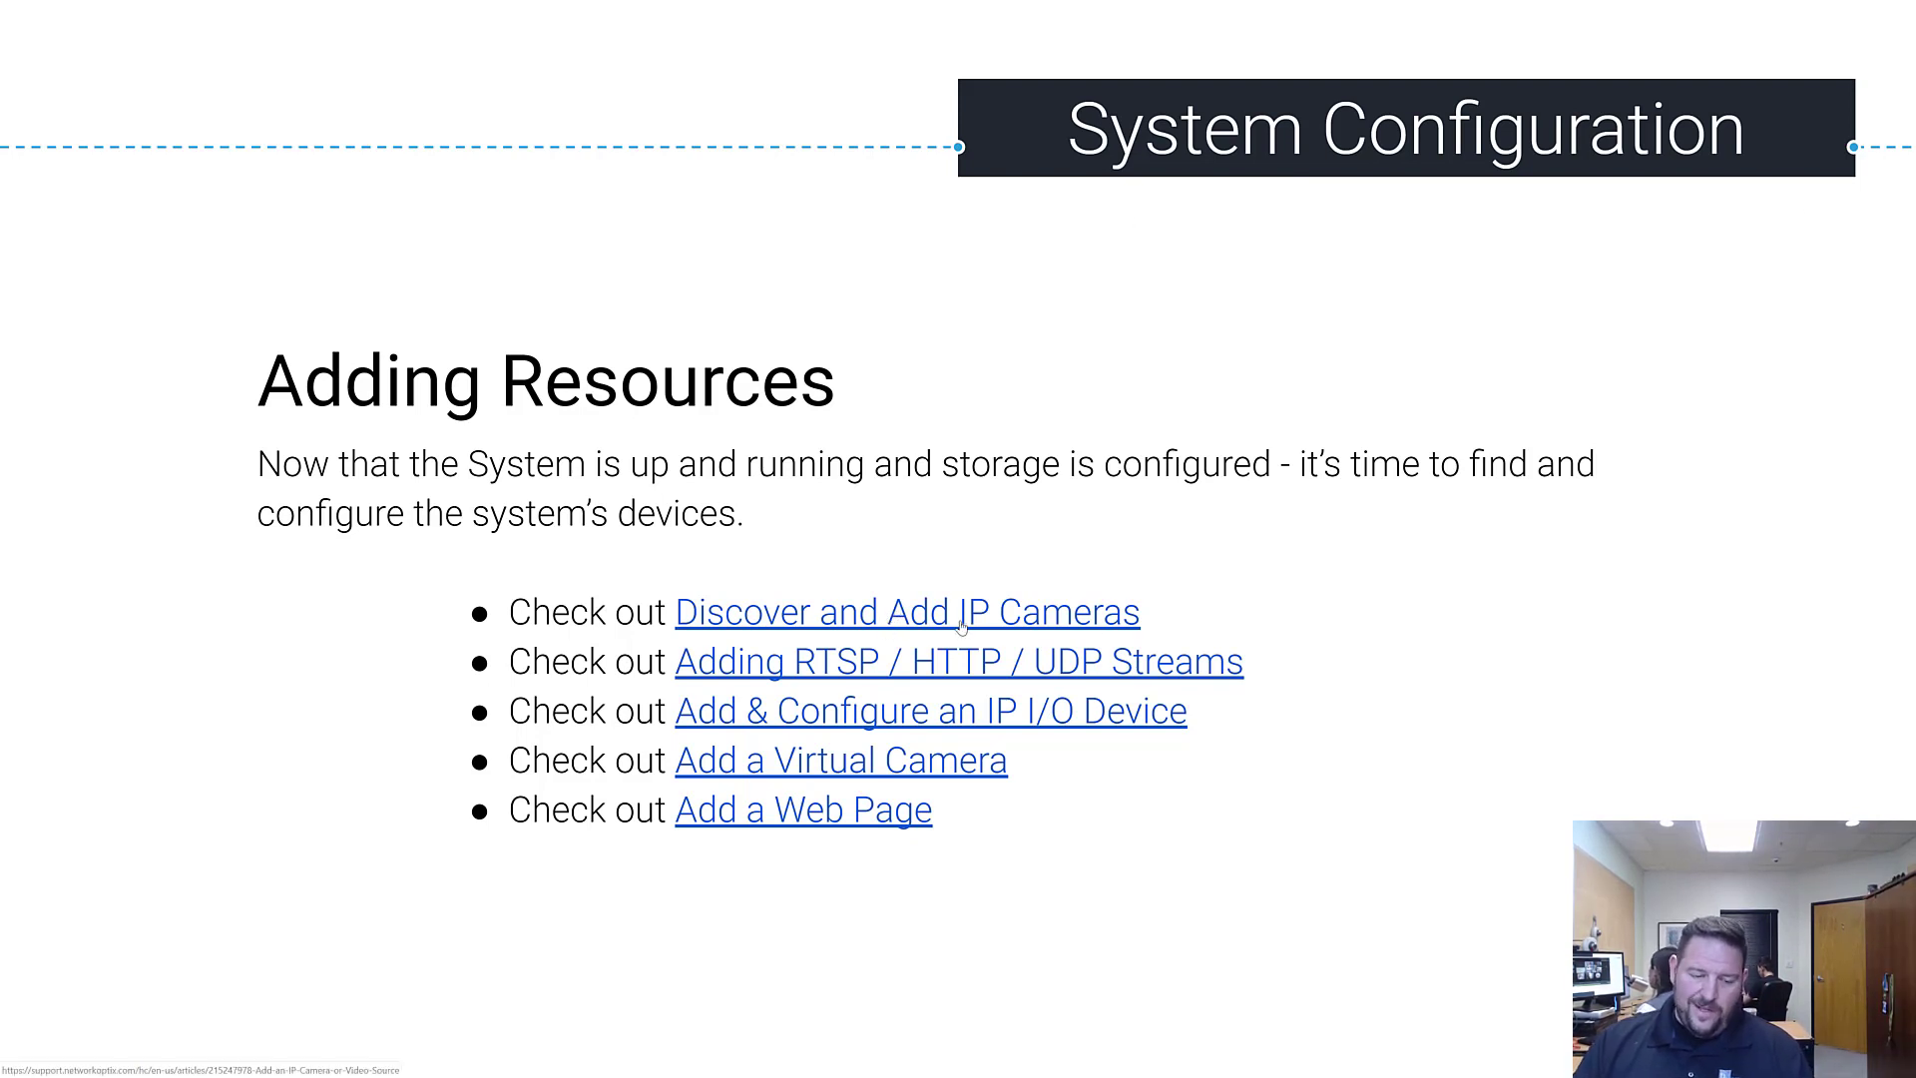
Step: Exit the slide presentation, switch to the Nx Witness client and maximize its window
{"action": "key", "text": "Escape"}
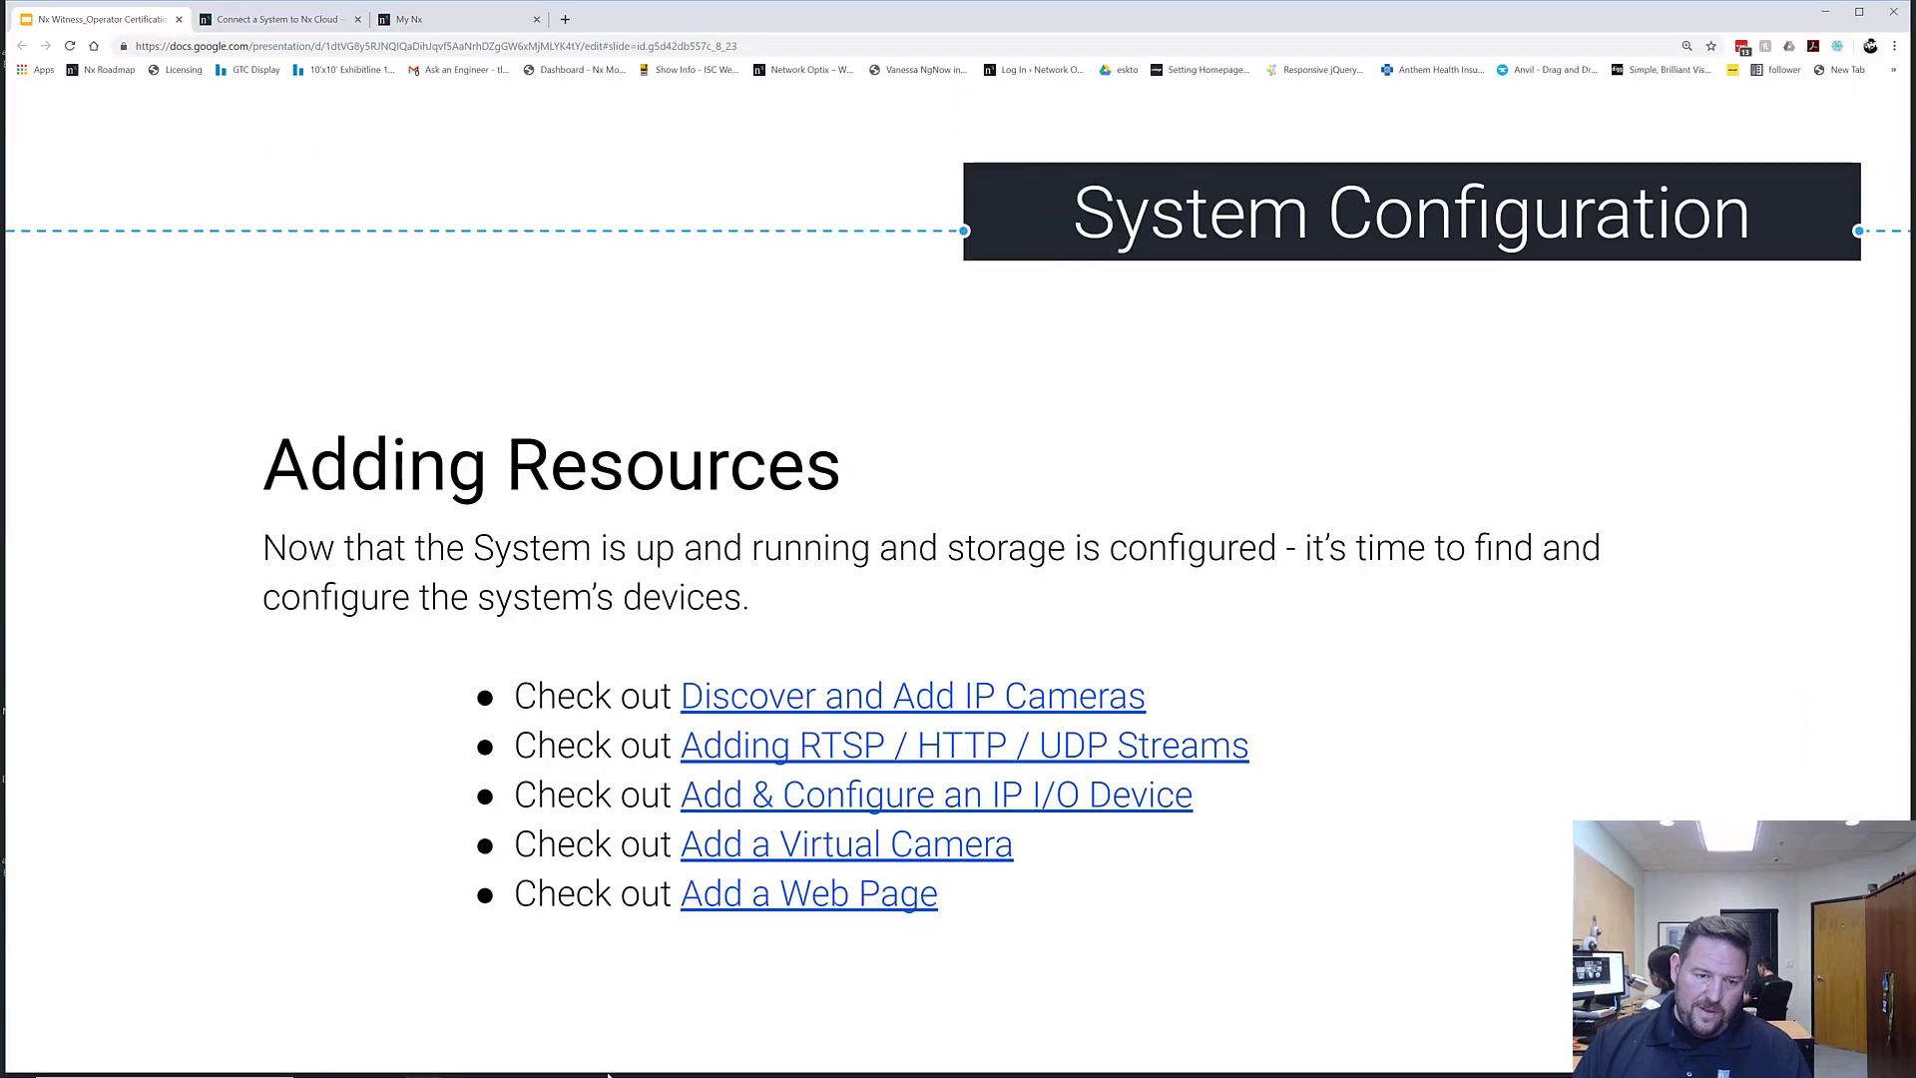
{"action": "left_click", "coordinate": [459, 1063]}
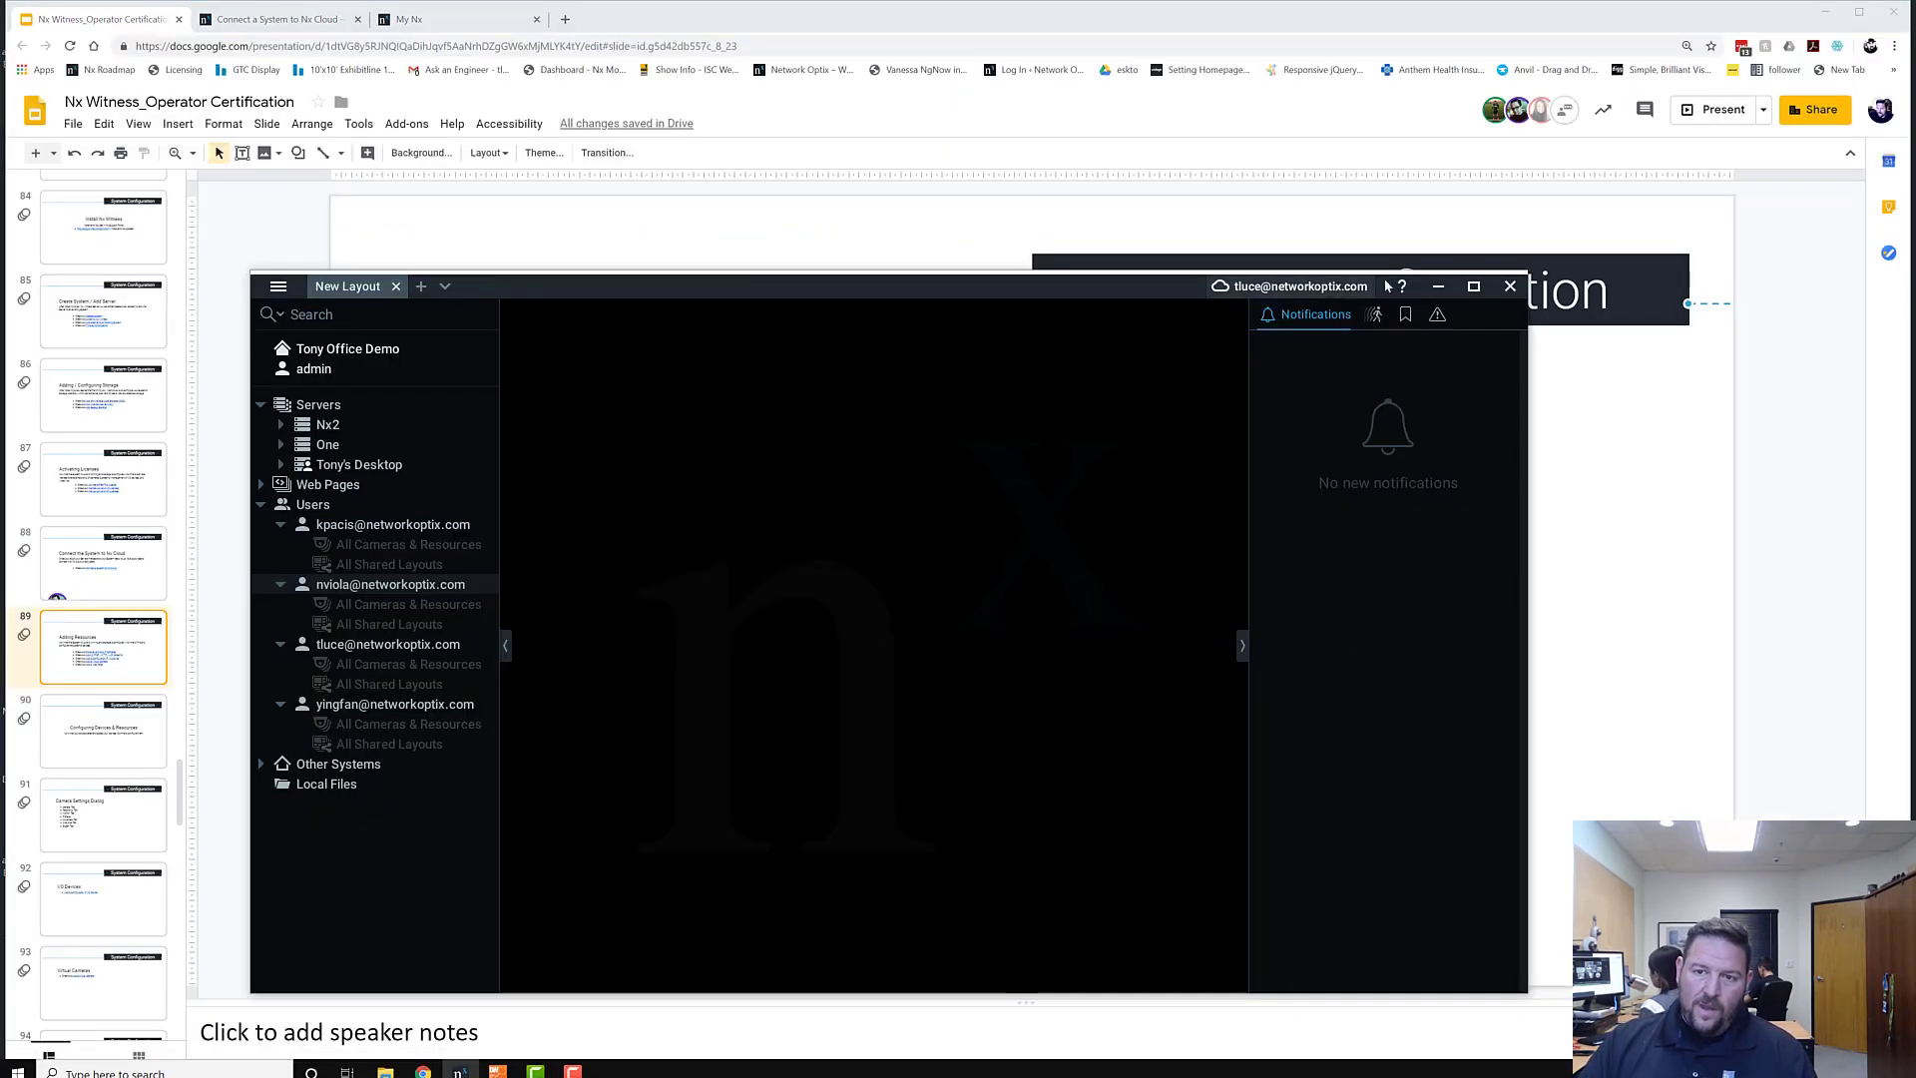
{"action": "left_click", "coordinate": [1474, 286]}
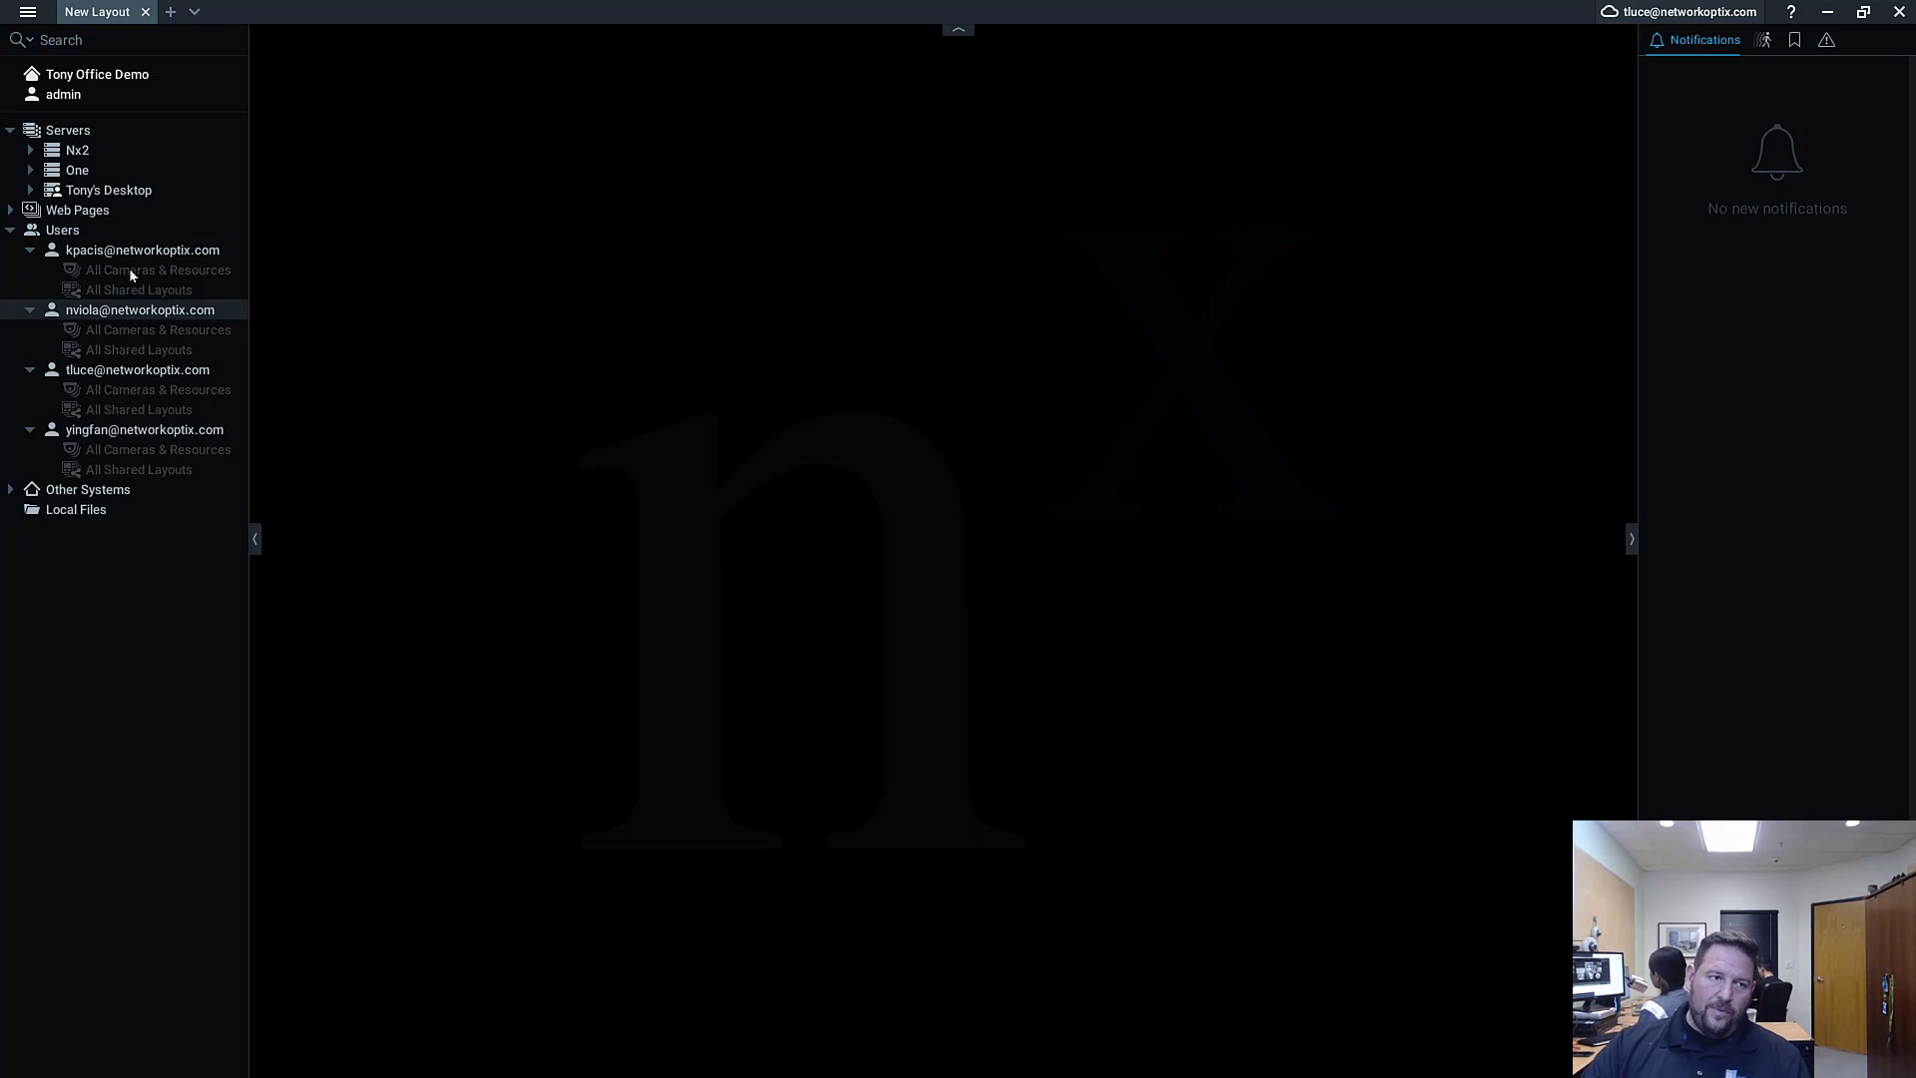
Step: Expand all three servers in the resource tree to list their cameras
{"action": "left_click", "coordinate": [30, 189]}
{"action": "left_click", "coordinate": [31, 168]}
{"action": "left_click", "coordinate": [29, 150]}
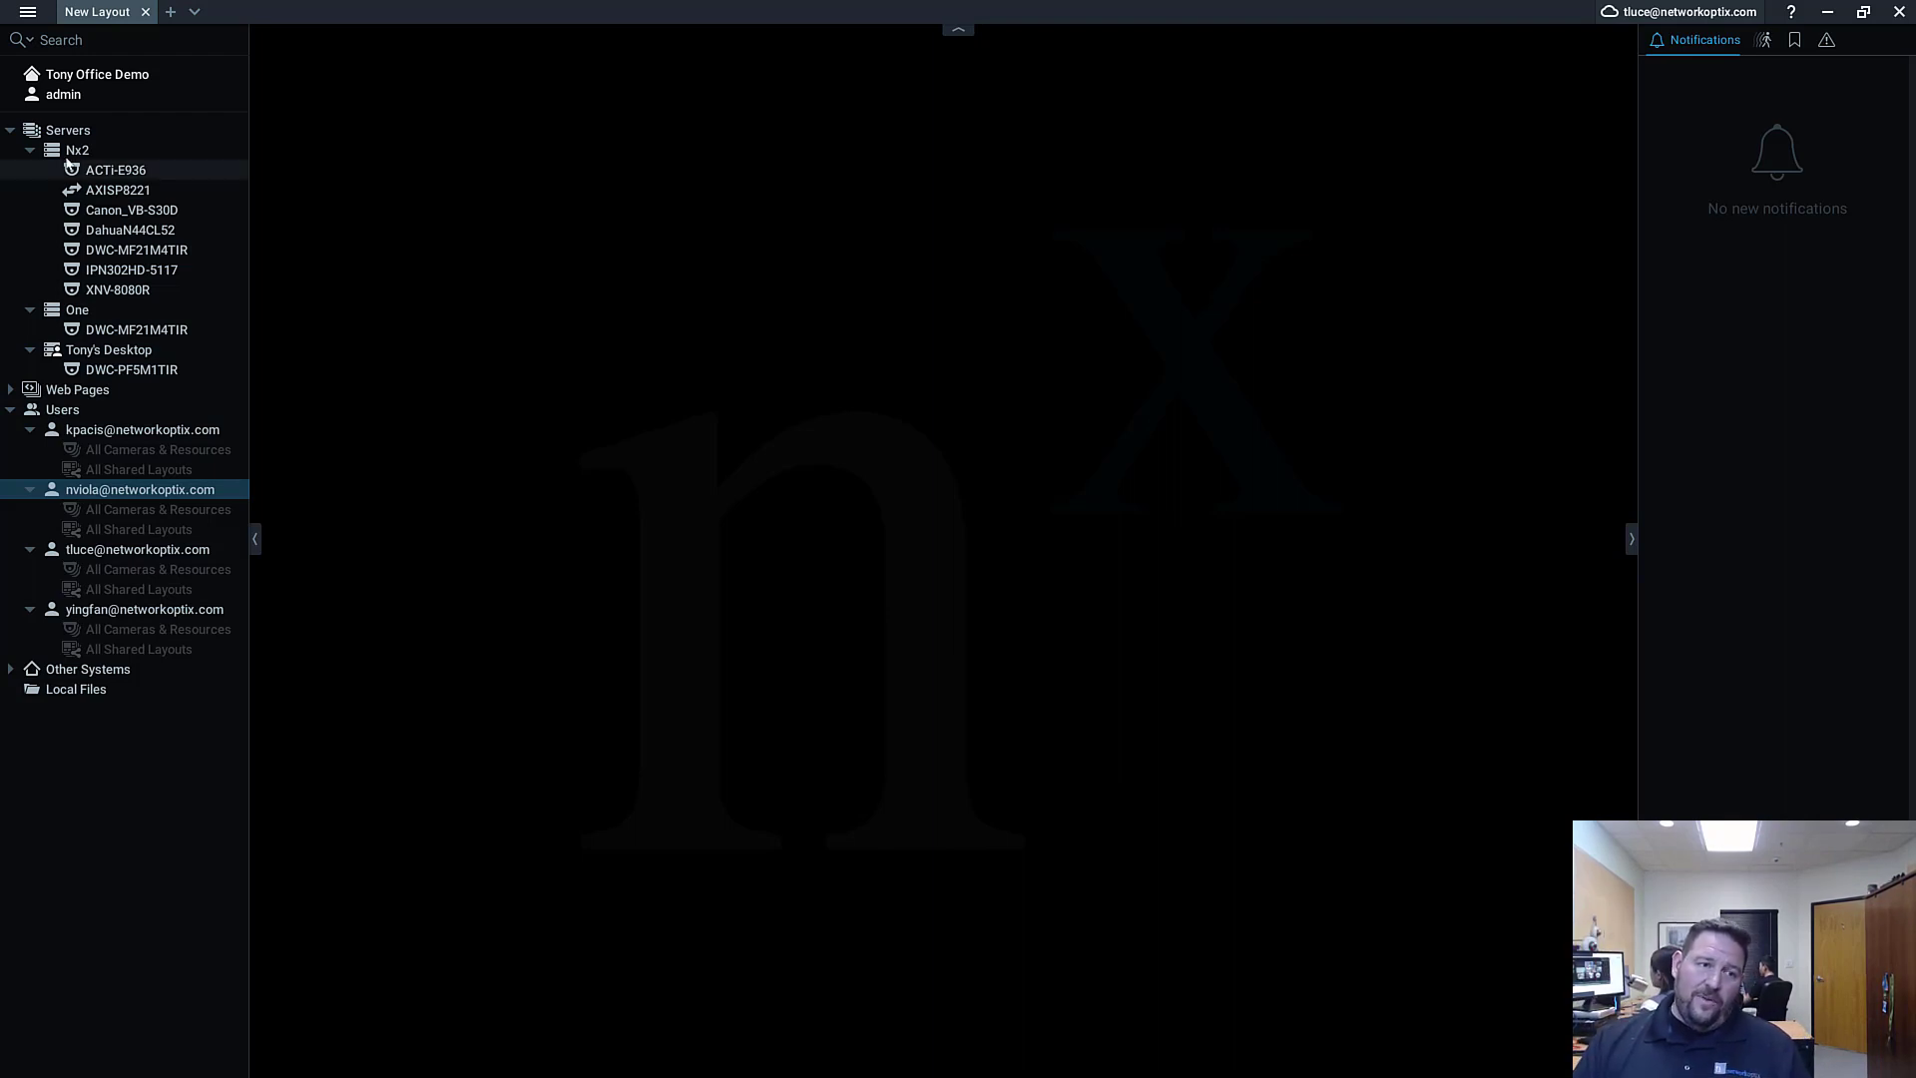
Step: Open the Add Devices dialog for the Nx2 server and move it clear of the layout's centre
{"action": "left_click", "coordinate": [40, 15]}
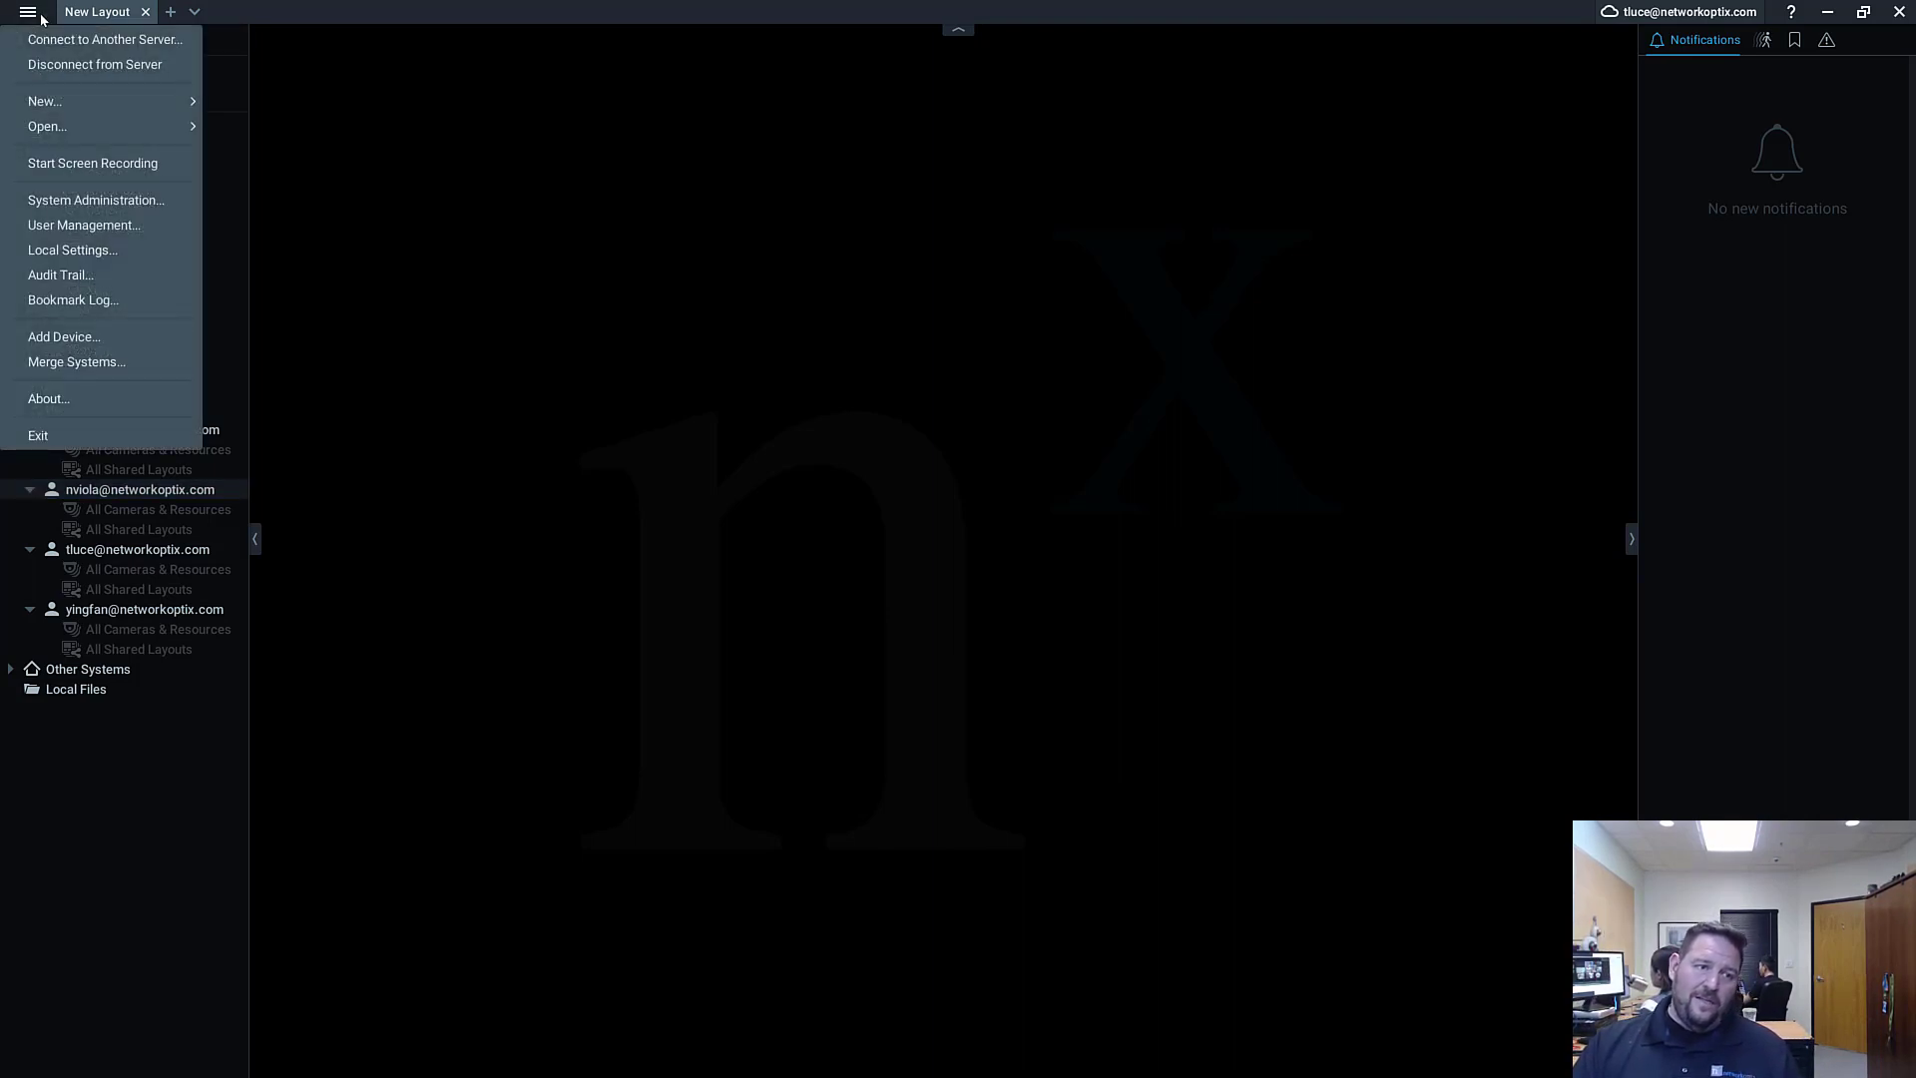
{"action": "left_click", "coordinate": [657, 393]}
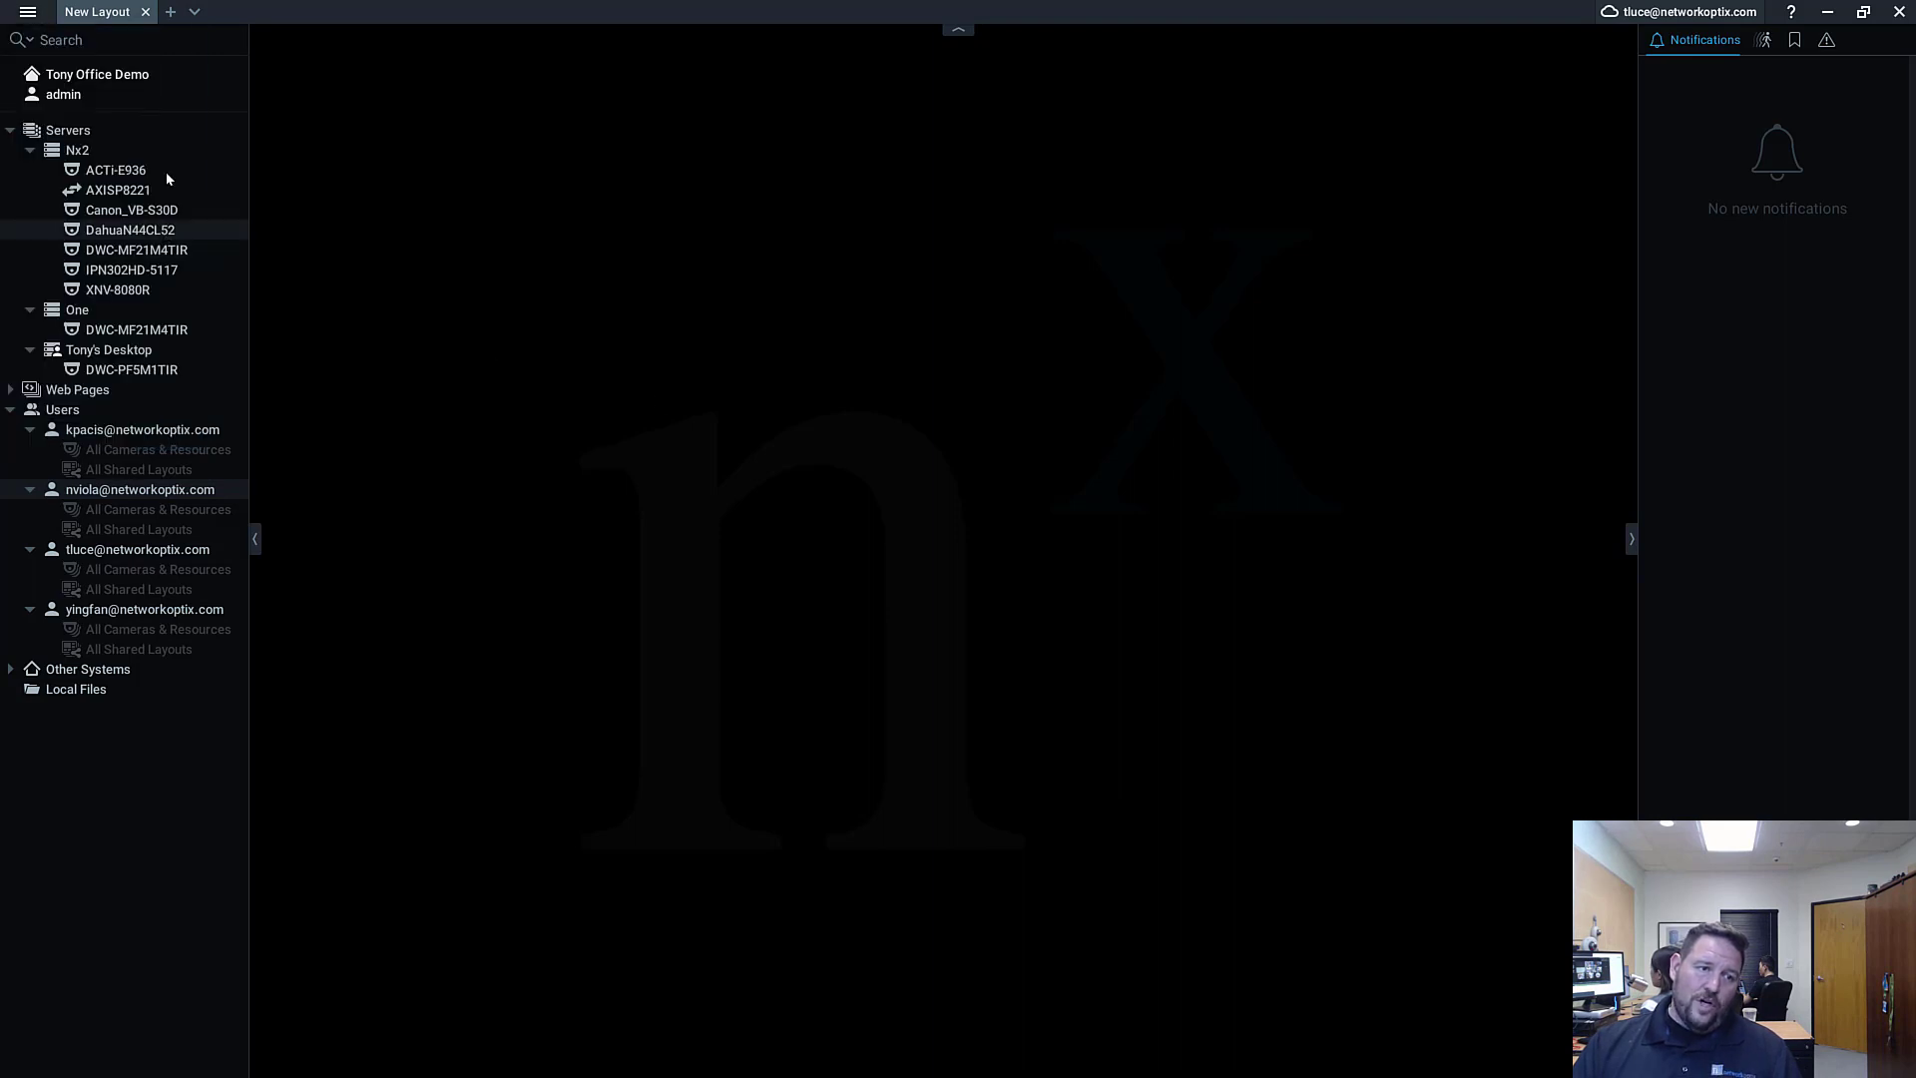
{"action": "right_click", "coordinate": [157, 152]}
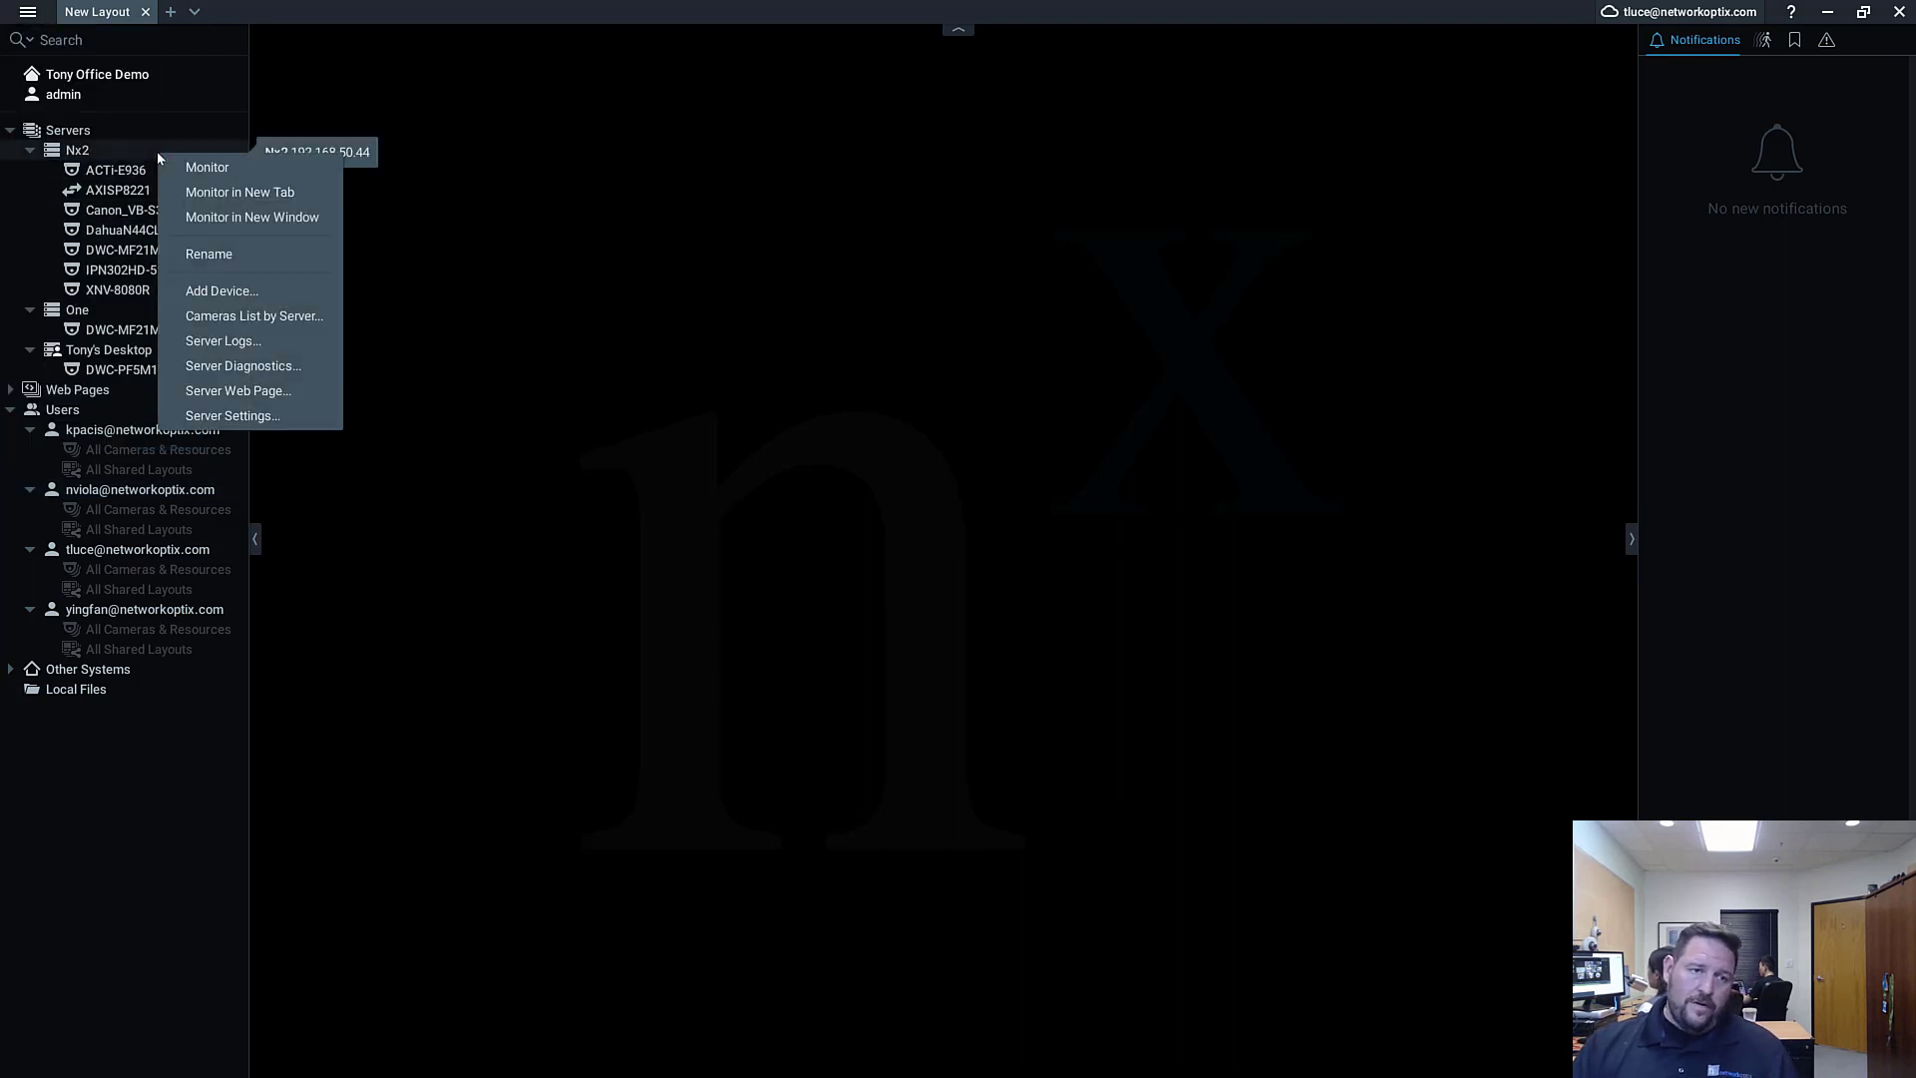
{"action": "left_click", "coordinate": [222, 290]}
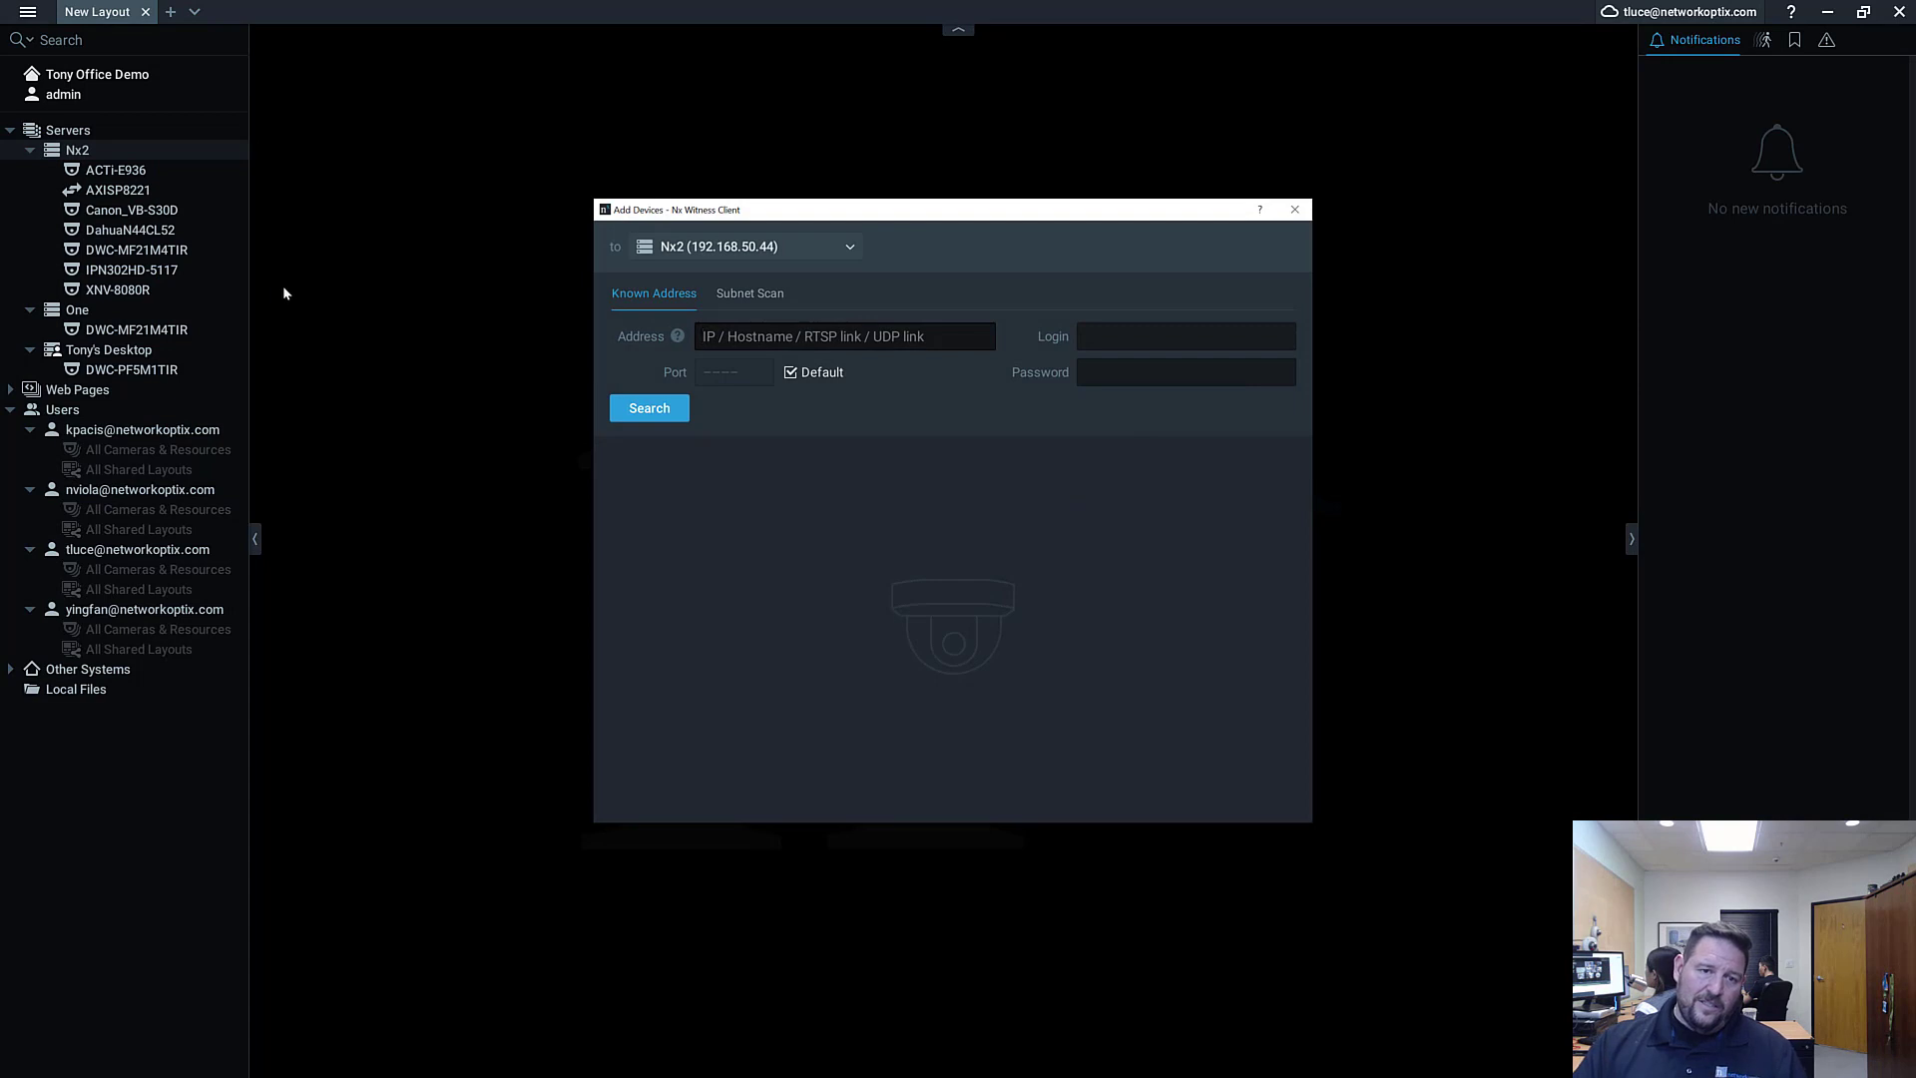
{"action": "left_click_drag", "start_coordinate": [1098, 218], "coordinate": [1125, 181]}
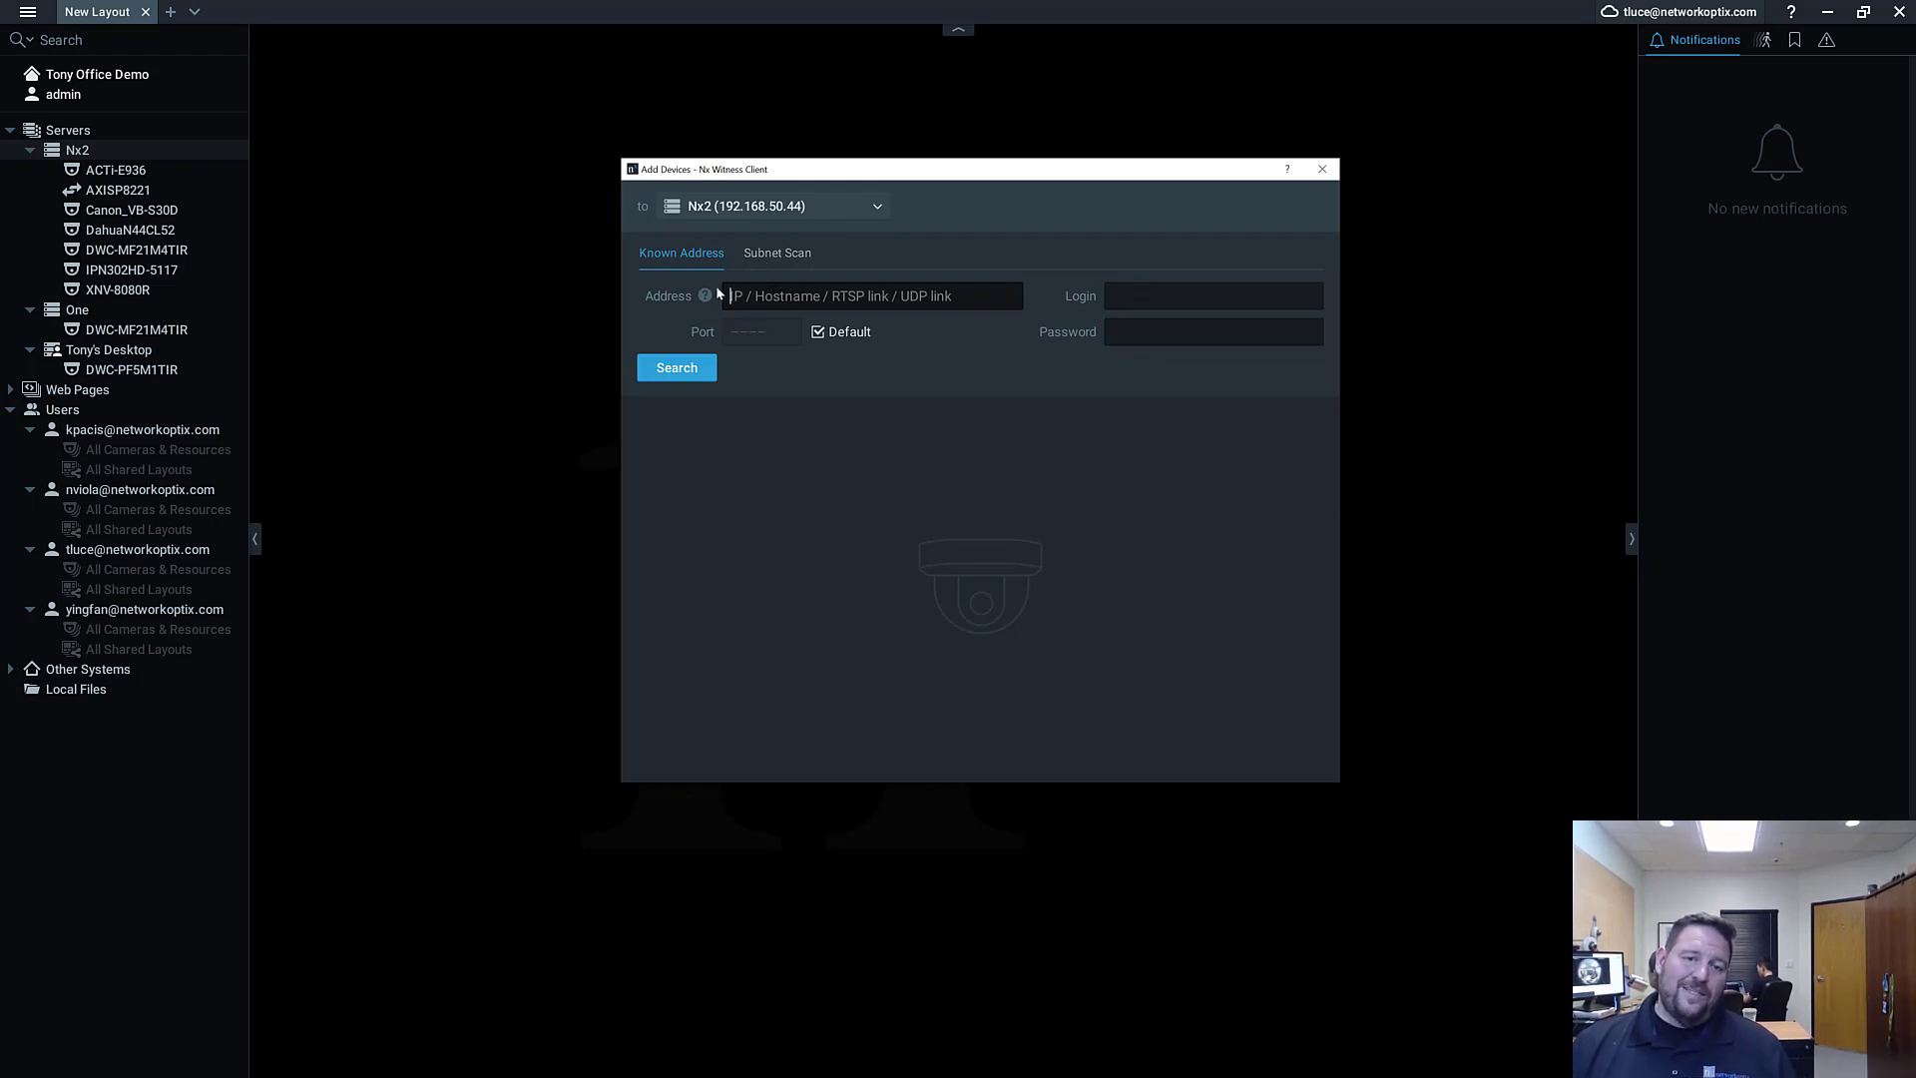
Step: Scan the subnet from 192.168.50.1 to 192.168.50.255 for devices on the Nx2 server, and close the Add Devices dialog
{"action": "left_click", "coordinate": [770, 256]}
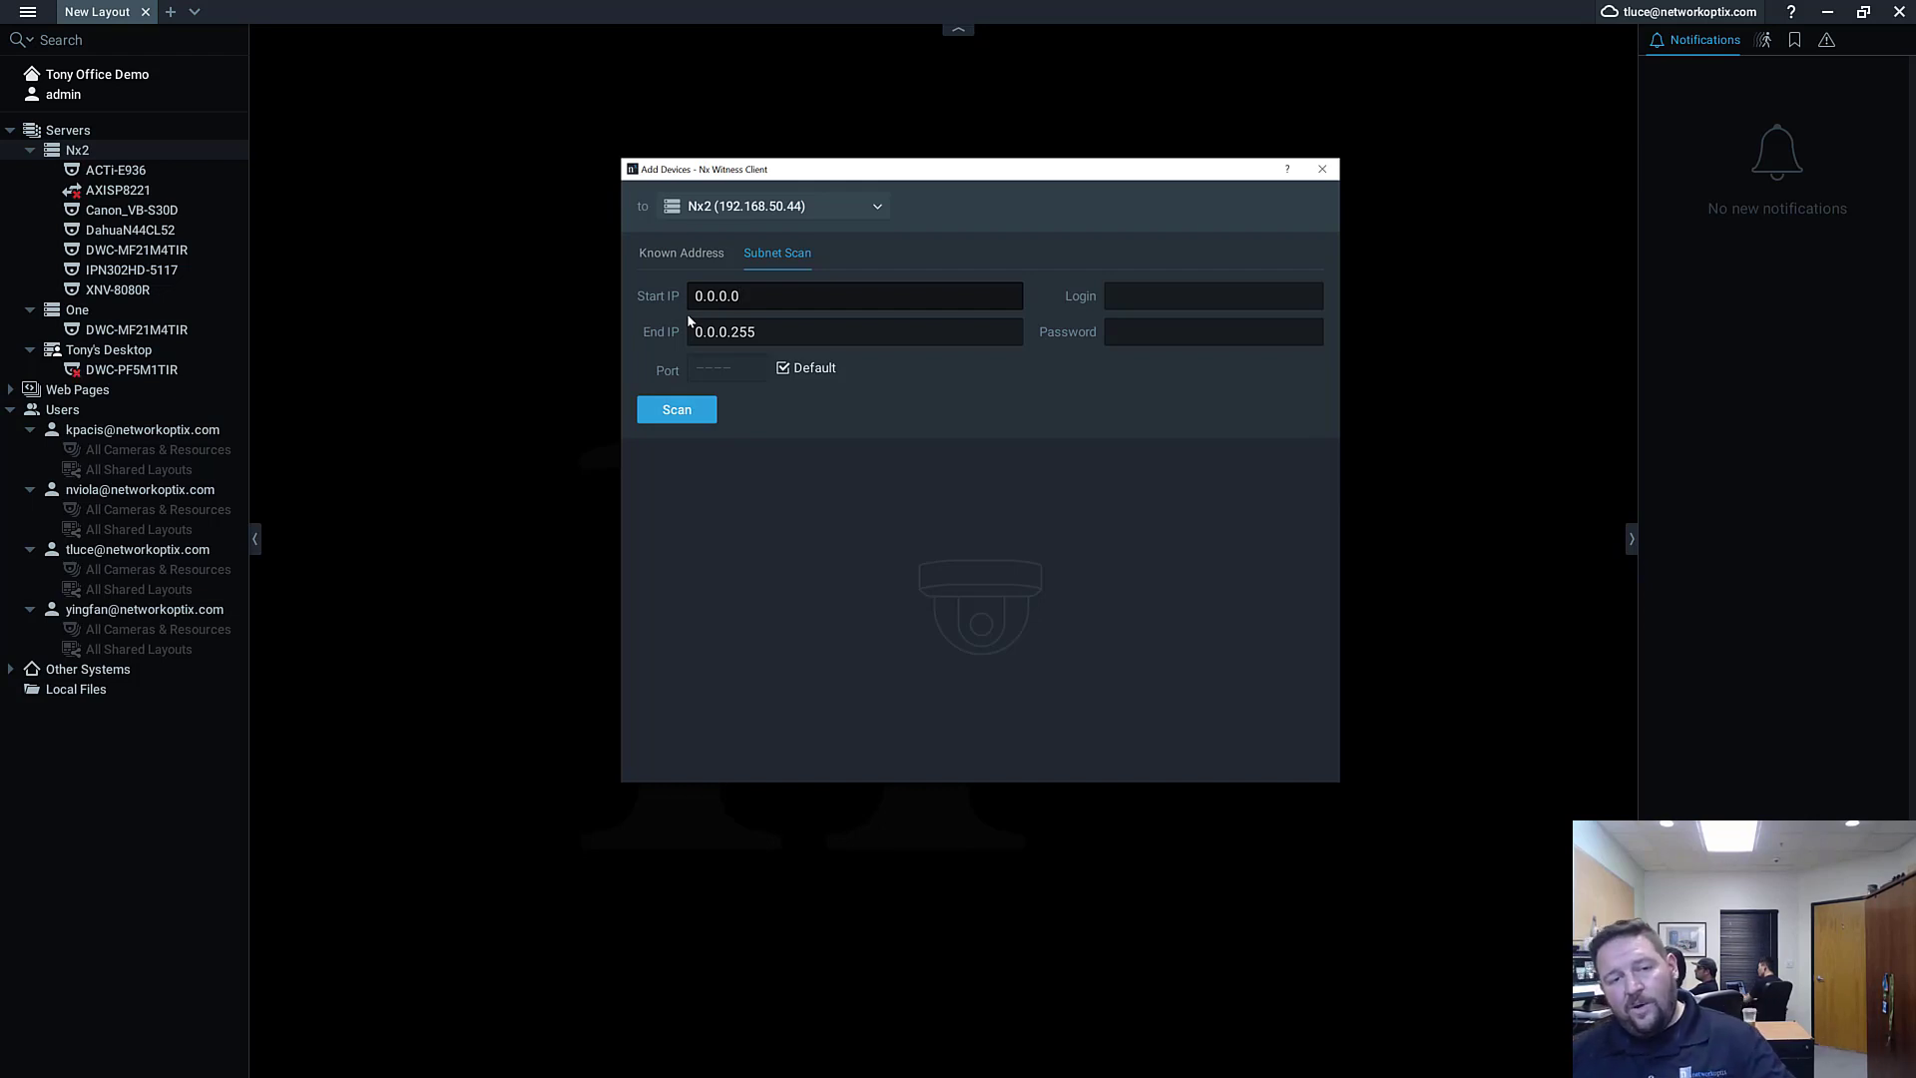
{"action": "left_click_drag", "start_coordinate": [784, 293], "coordinate": [662, 295]}
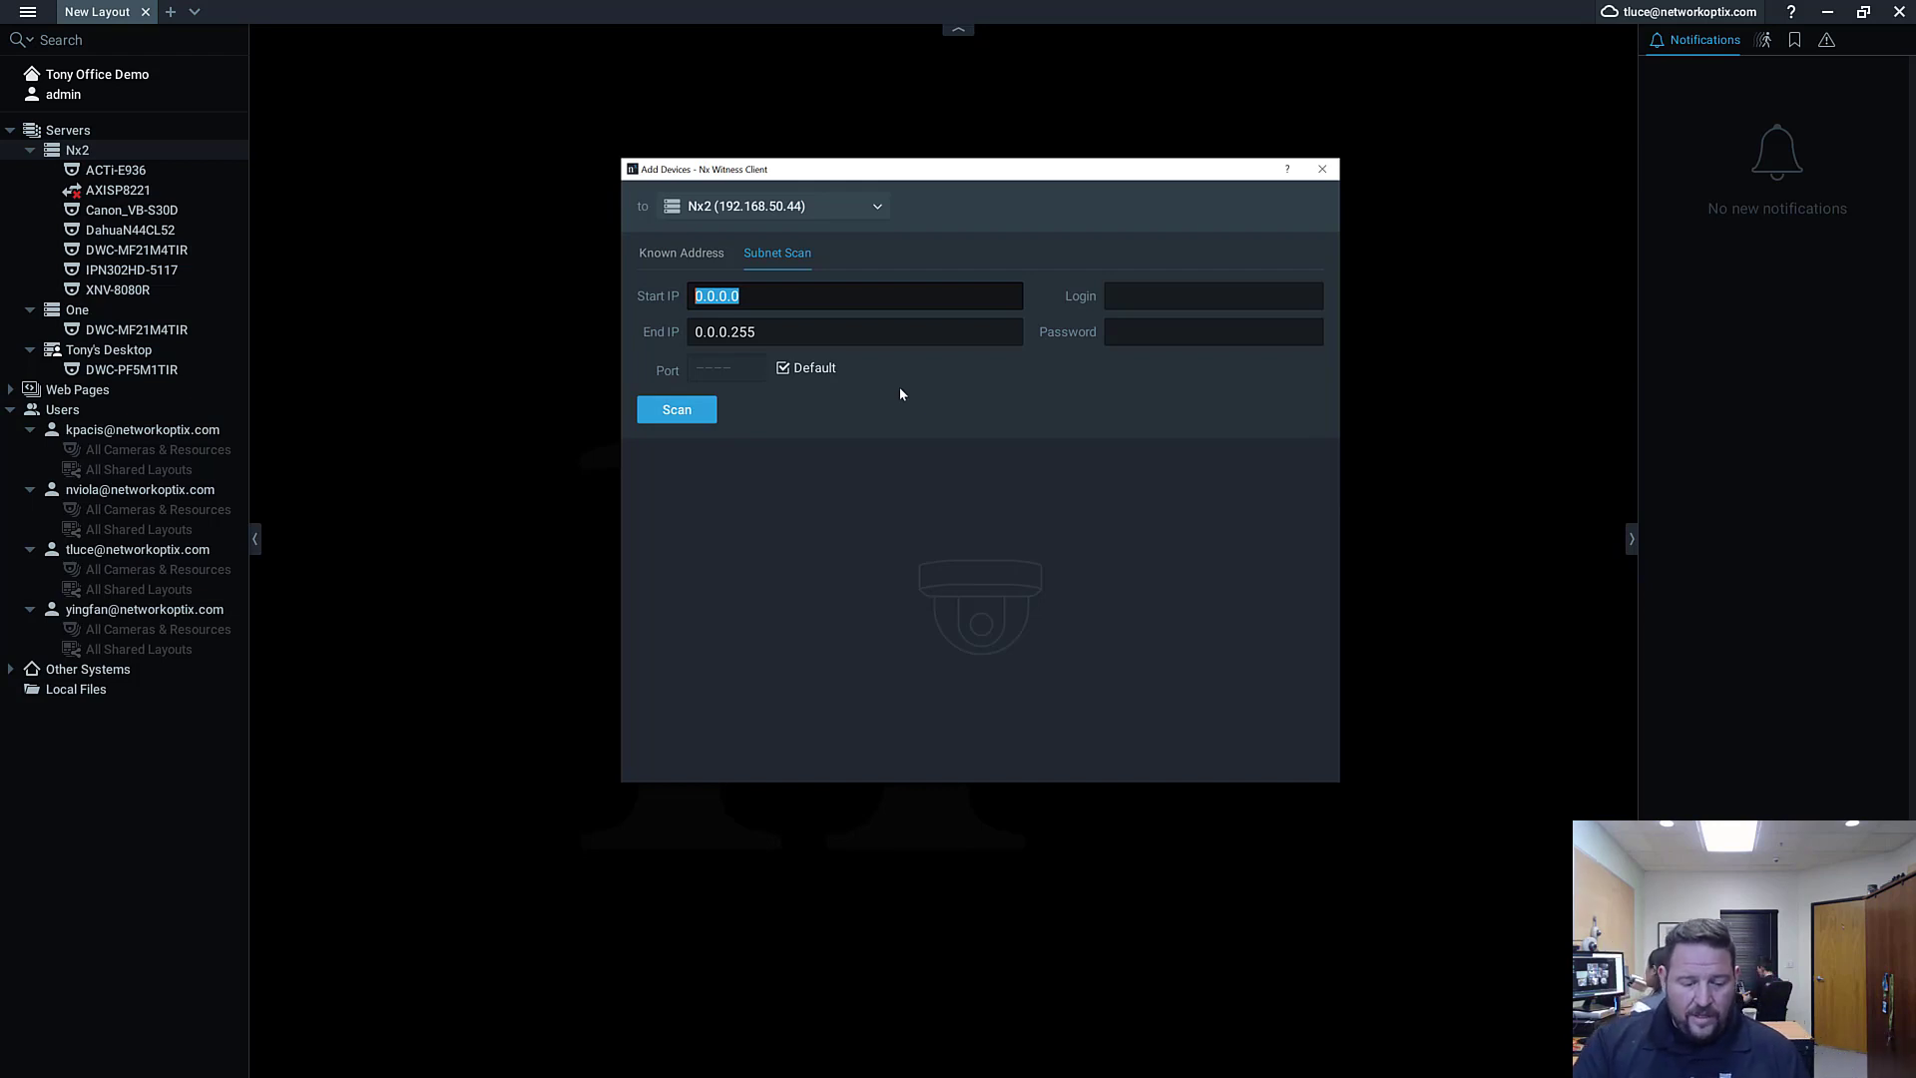
{"action": "type", "text": "192.168.50.1"}
{"action": "key", "text": "Tab"}
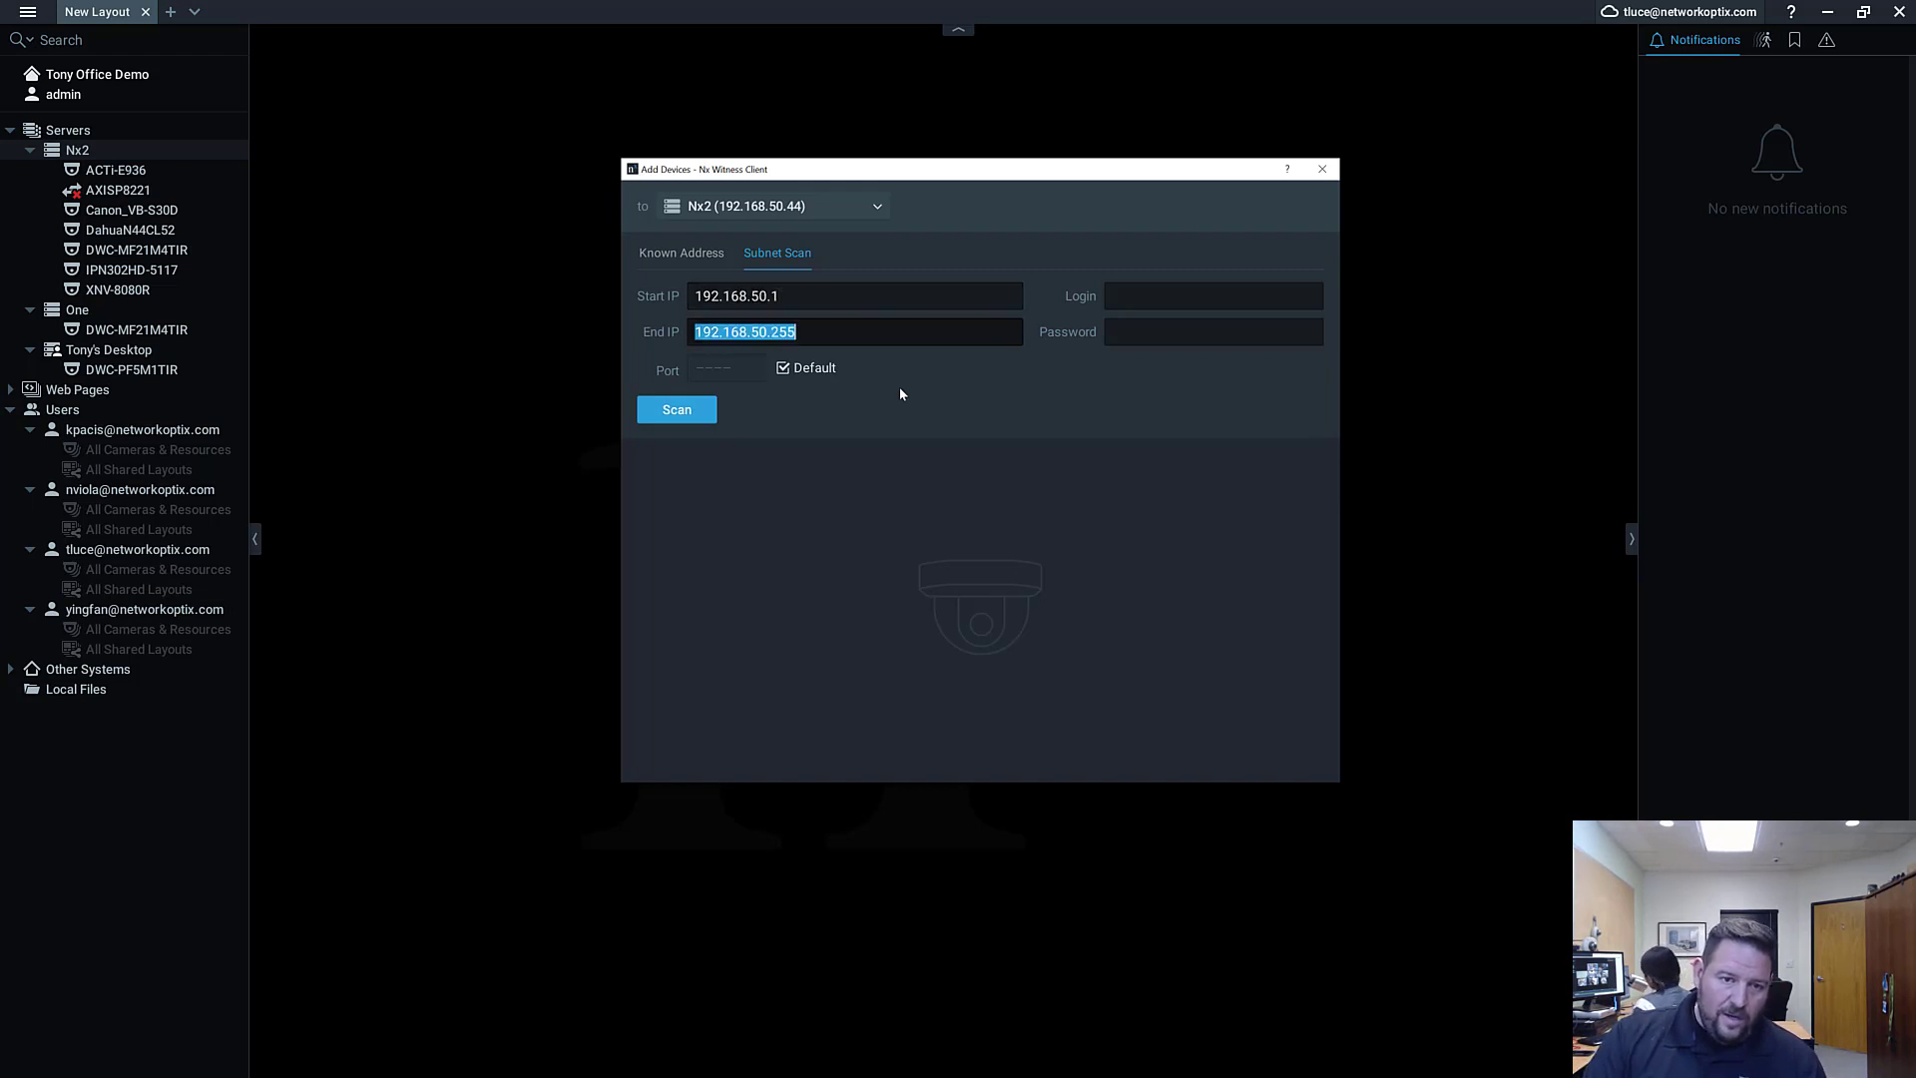
{"action": "key", "text": "Return"}
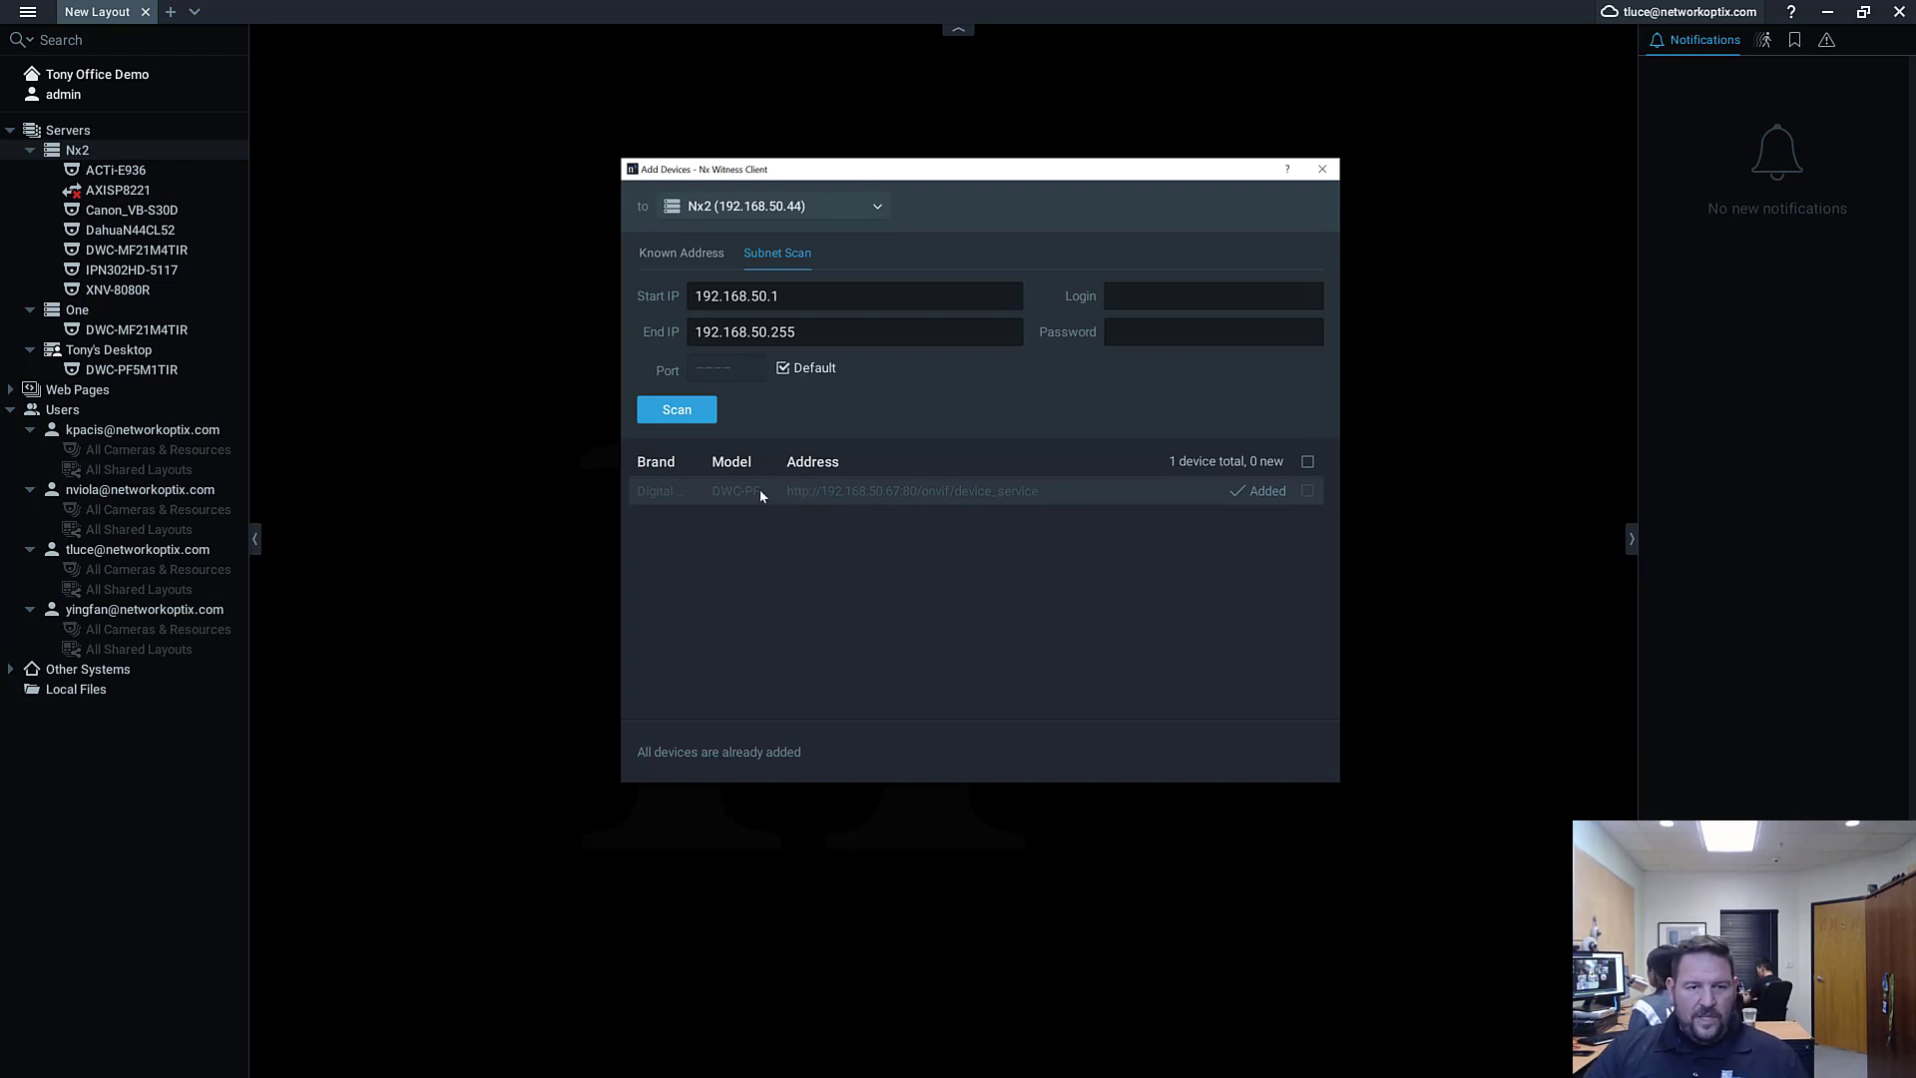
{"action": "left_click", "coordinate": [715, 258]}
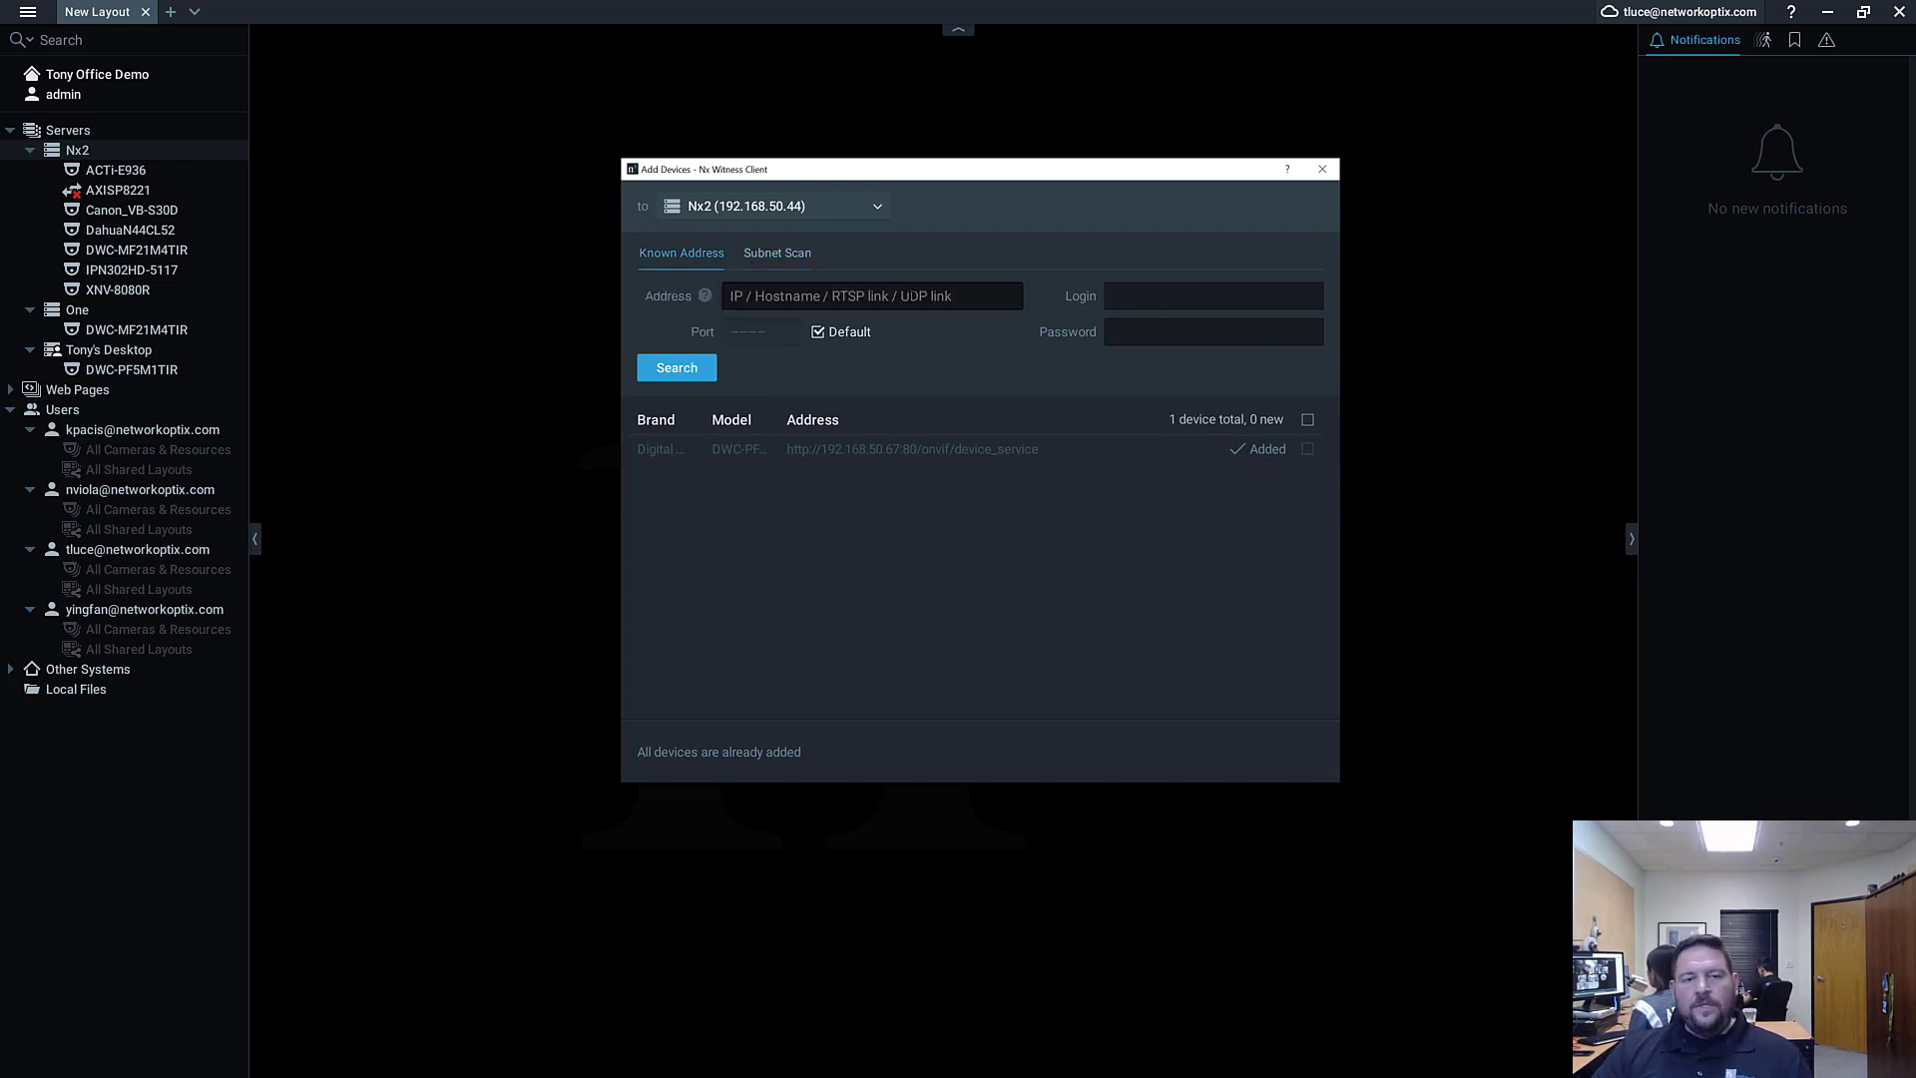
{"action": "left_click", "coordinate": [1323, 169]}
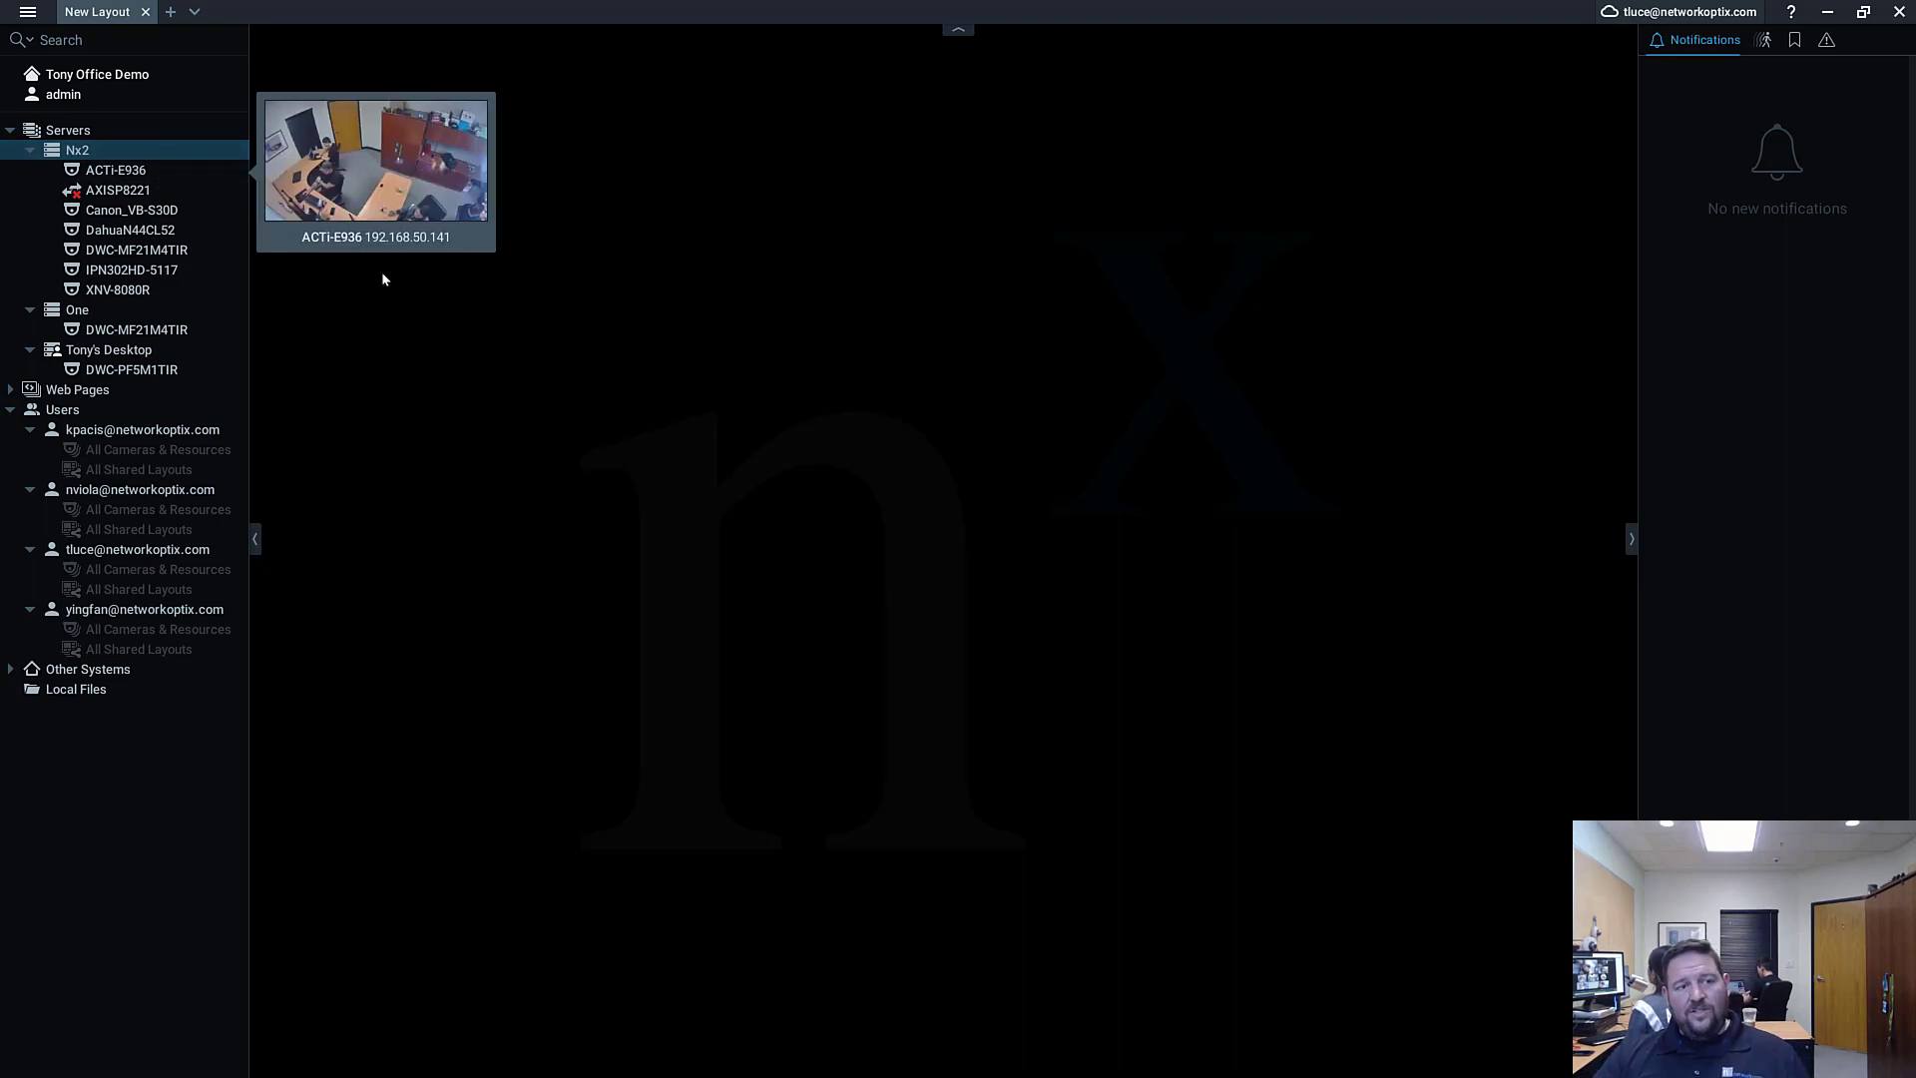
Step: Show the ACTi-E936 camera on the layout and display its stream information overlay
{"action": "double_click", "coordinate": [162, 172]}
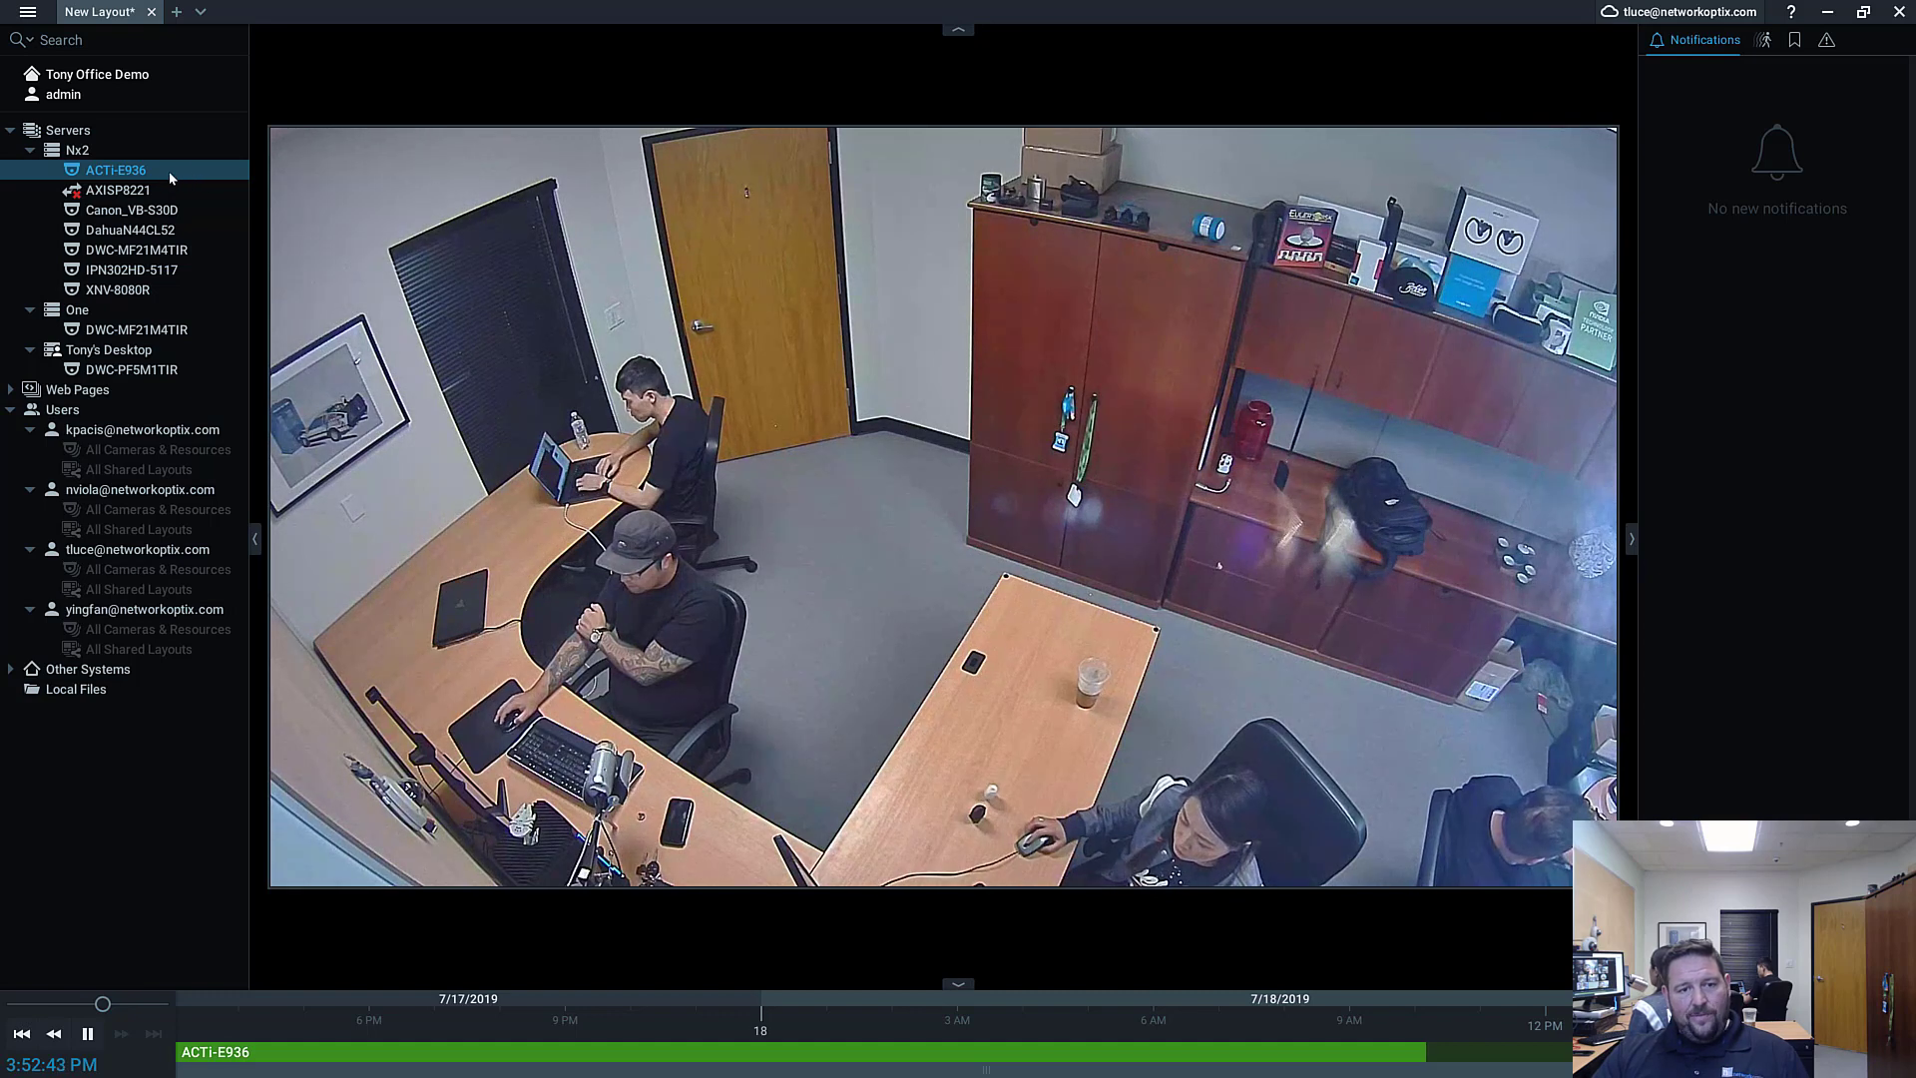
{"action": "mouse_move", "coordinate": [1537, 682]}
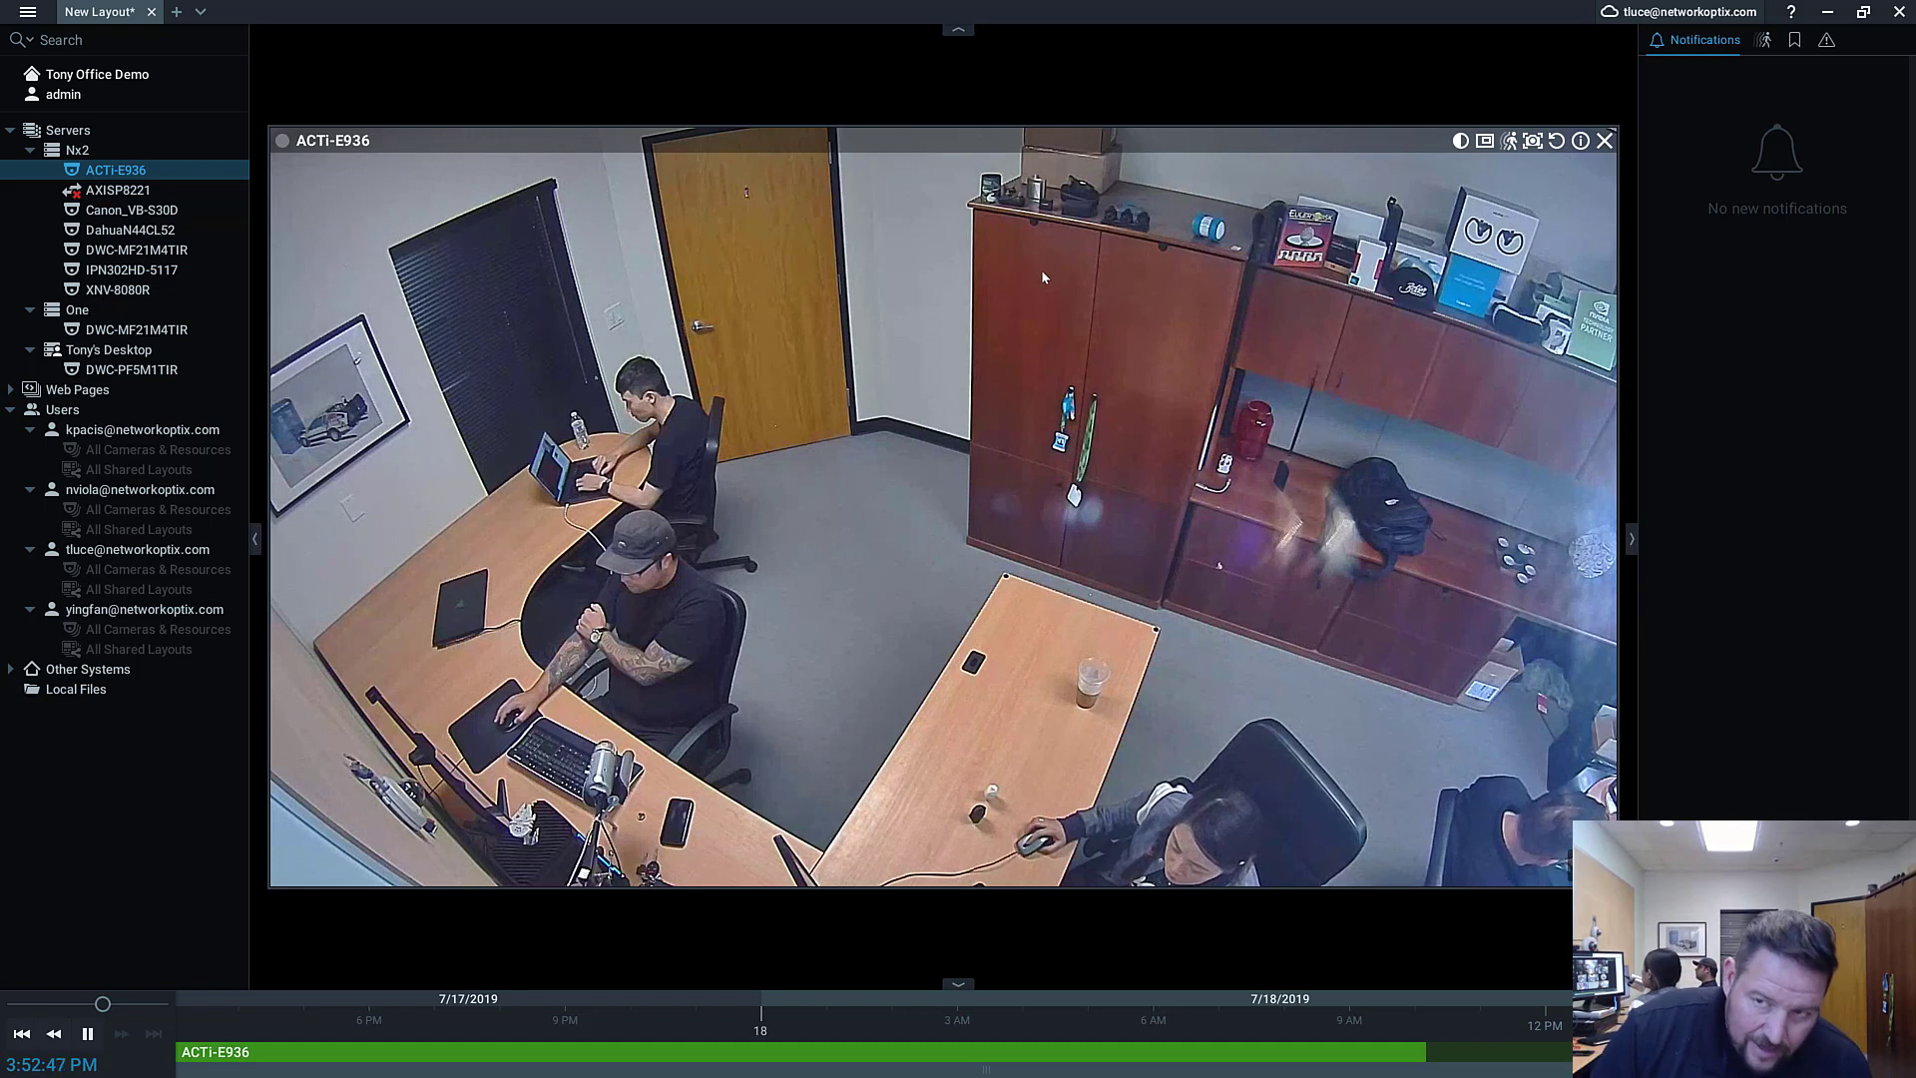
{"action": "left_click", "coordinate": [1583, 143]}
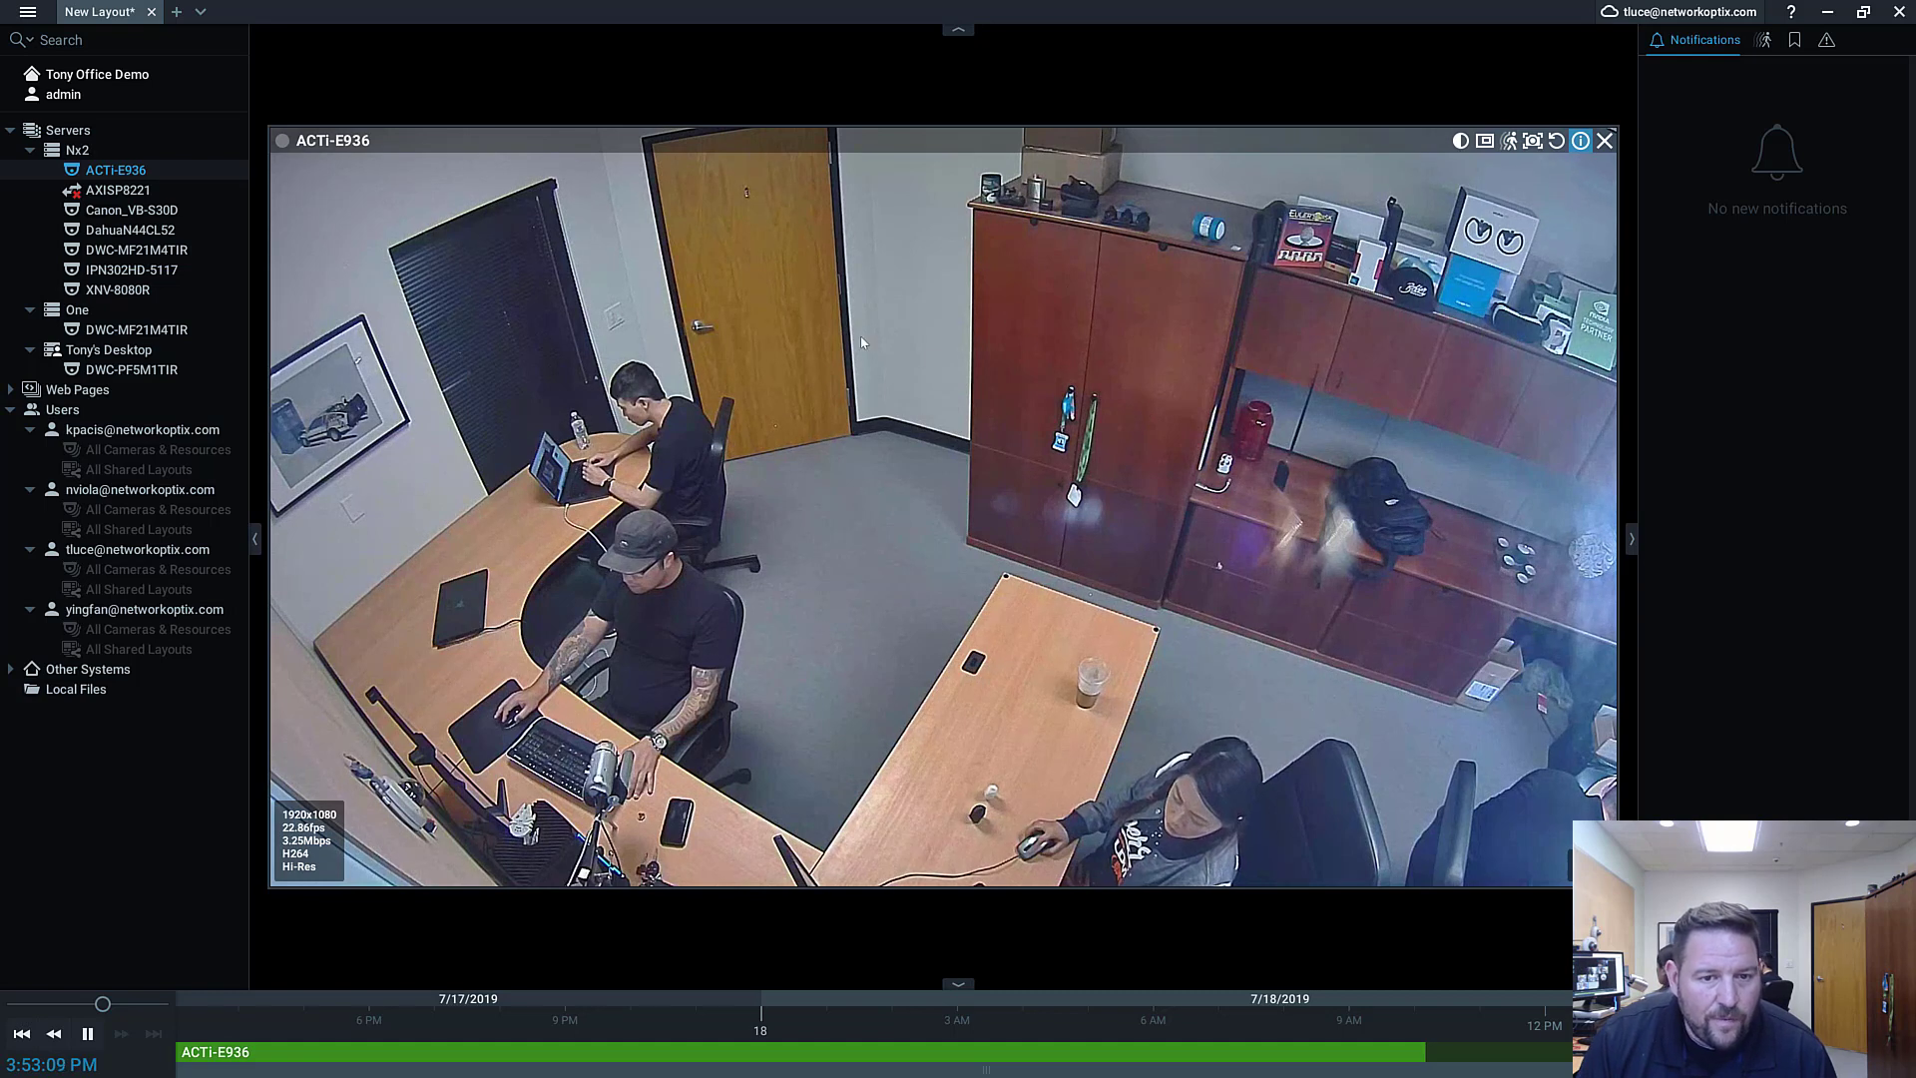
Step: Review the general and recording settings of the ACTi-E936 camera, and close its settings without changes
{"action": "right_click", "coordinate": [844, 373]}
{"action": "left_click", "coordinate": [980, 699]}
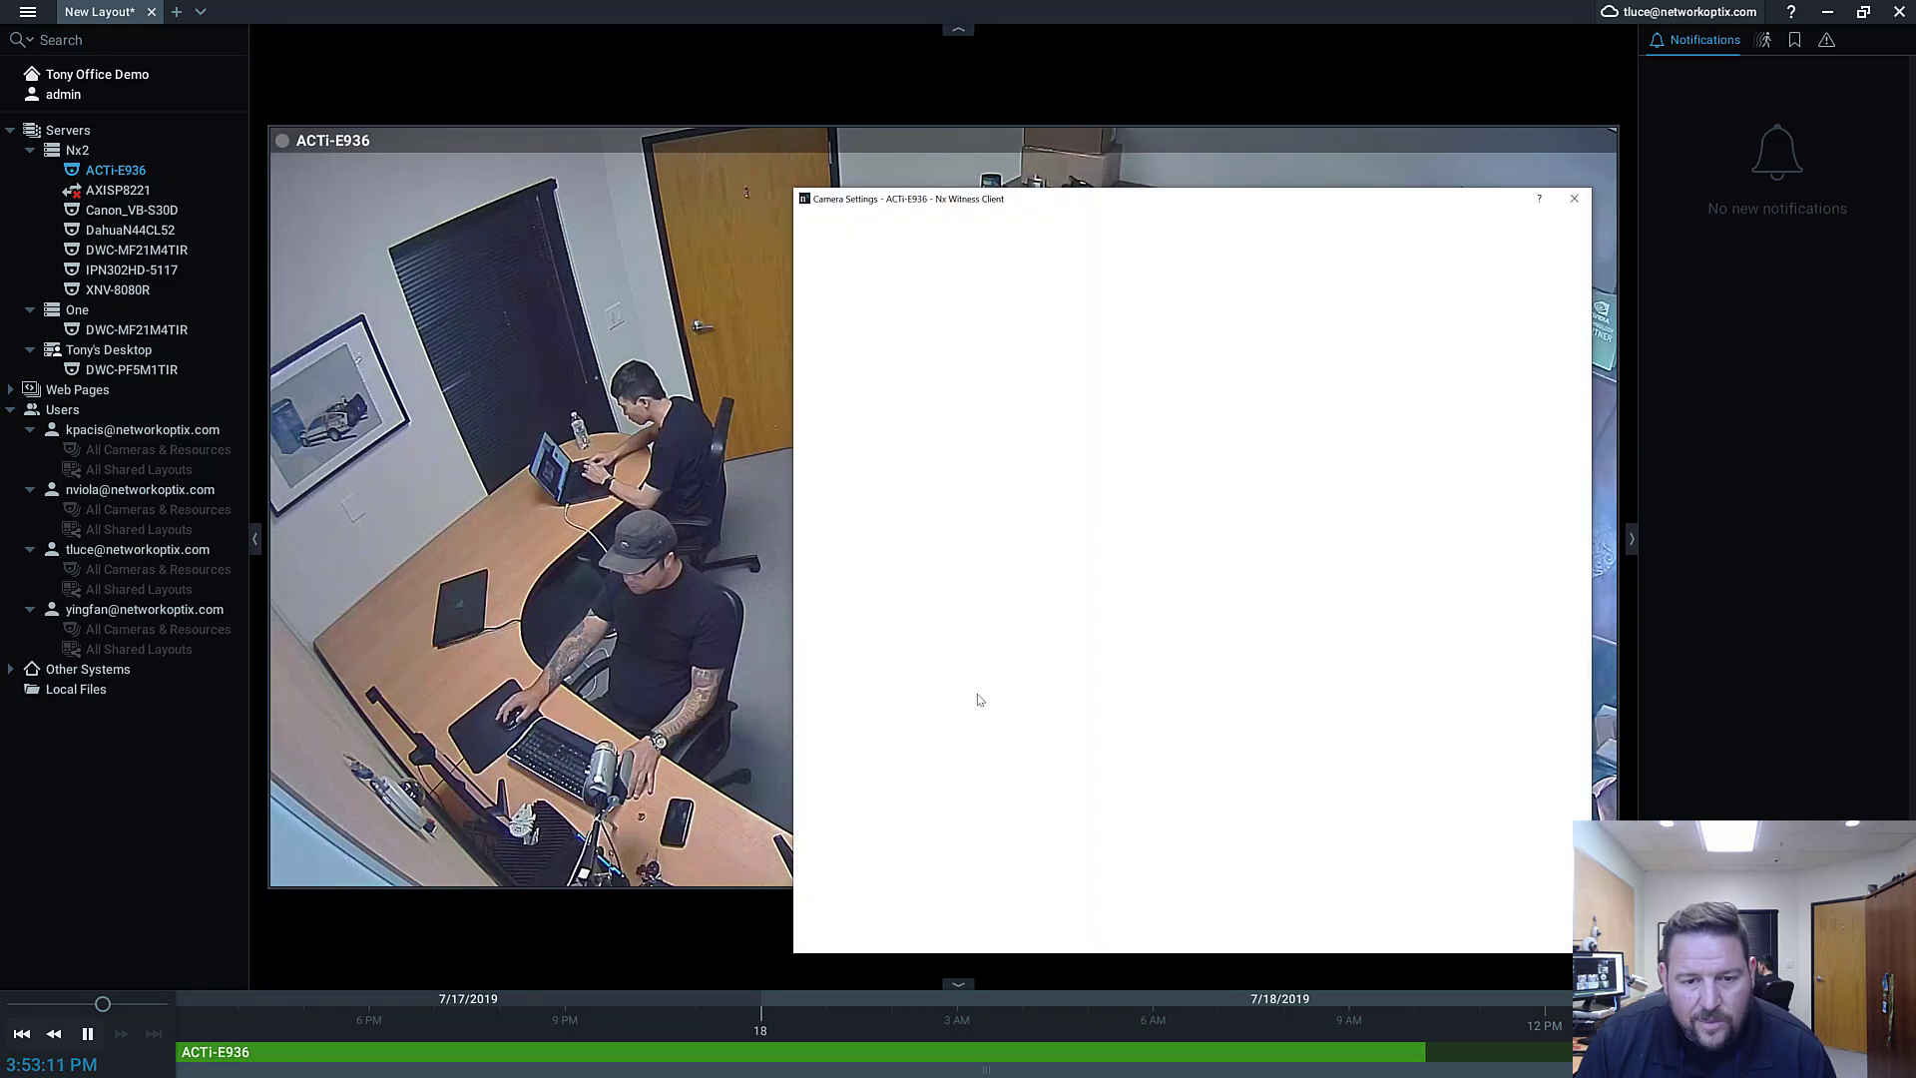
{"action": "left_click_drag", "start_coordinate": [1179, 207], "coordinate": [966, 125]}
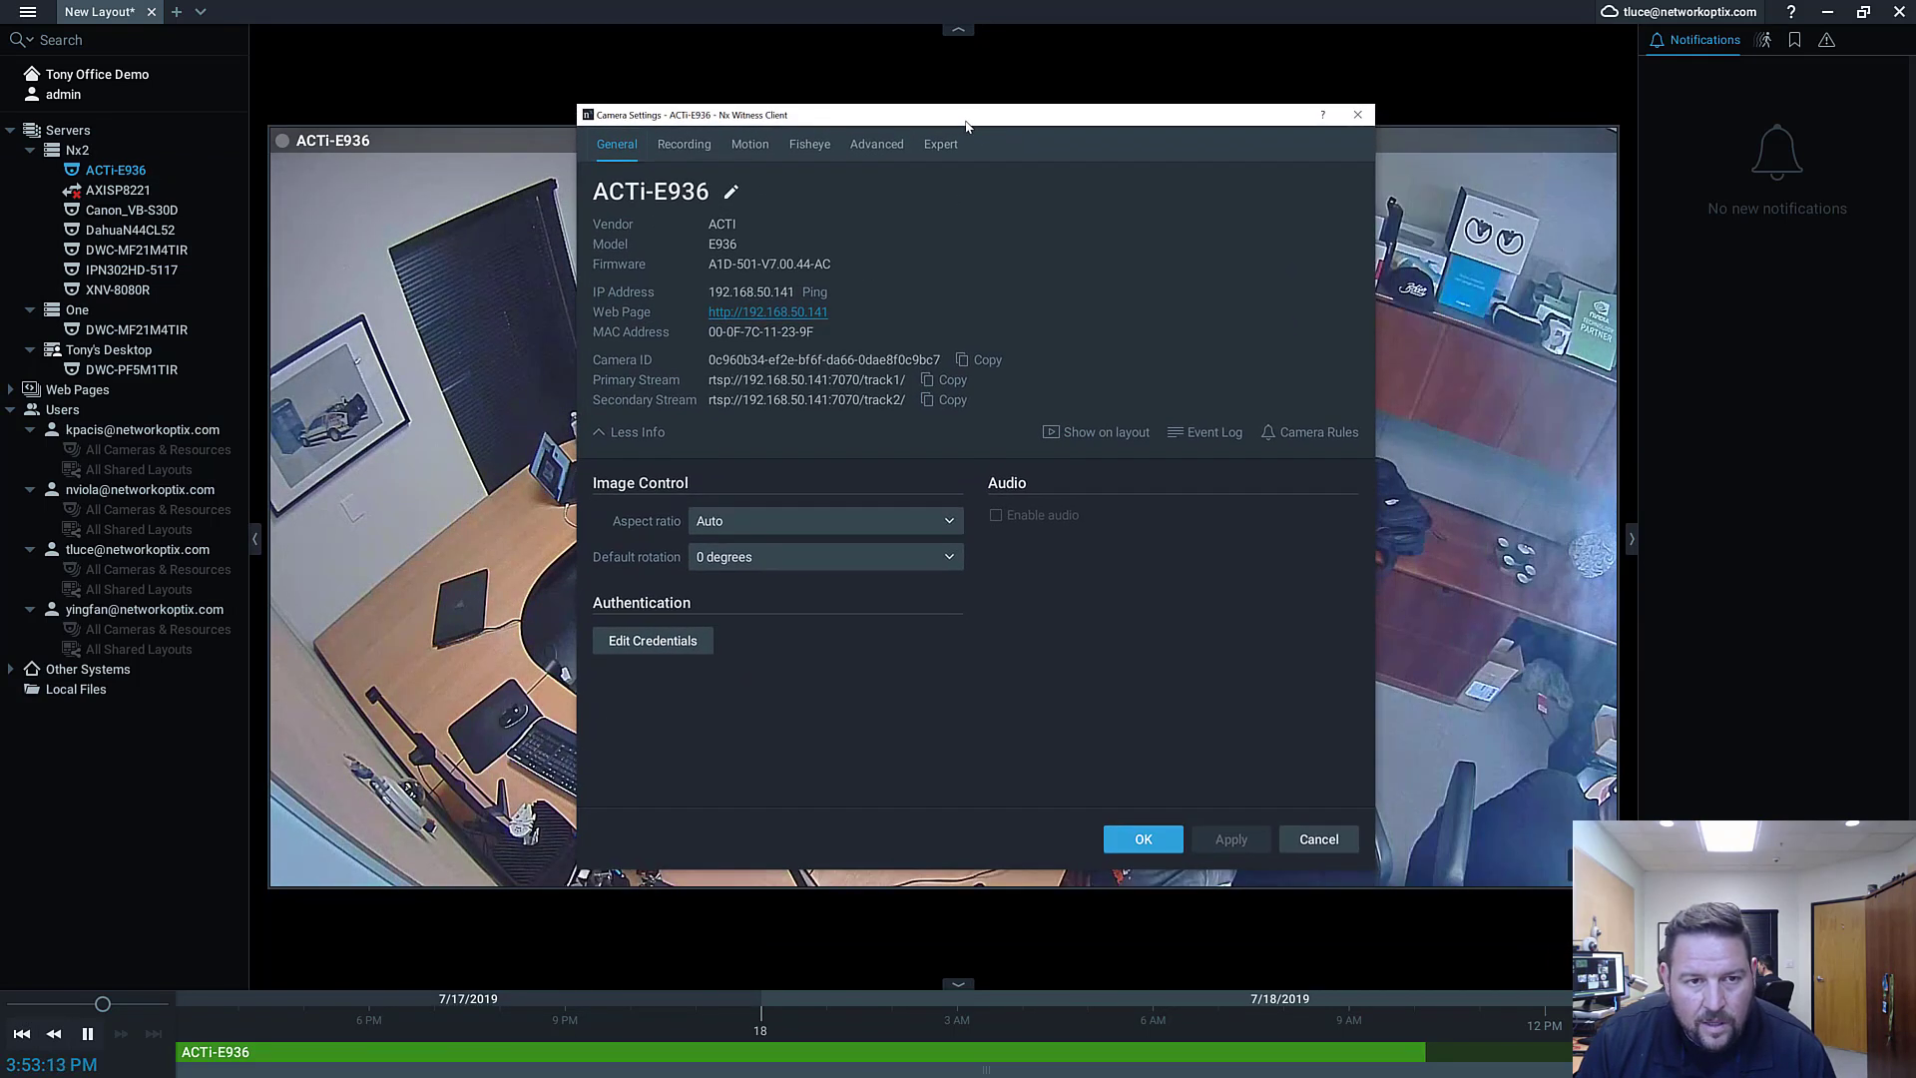
{"action": "left_click", "coordinate": [701, 152]}
{"action": "left_click", "coordinate": [618, 146]}
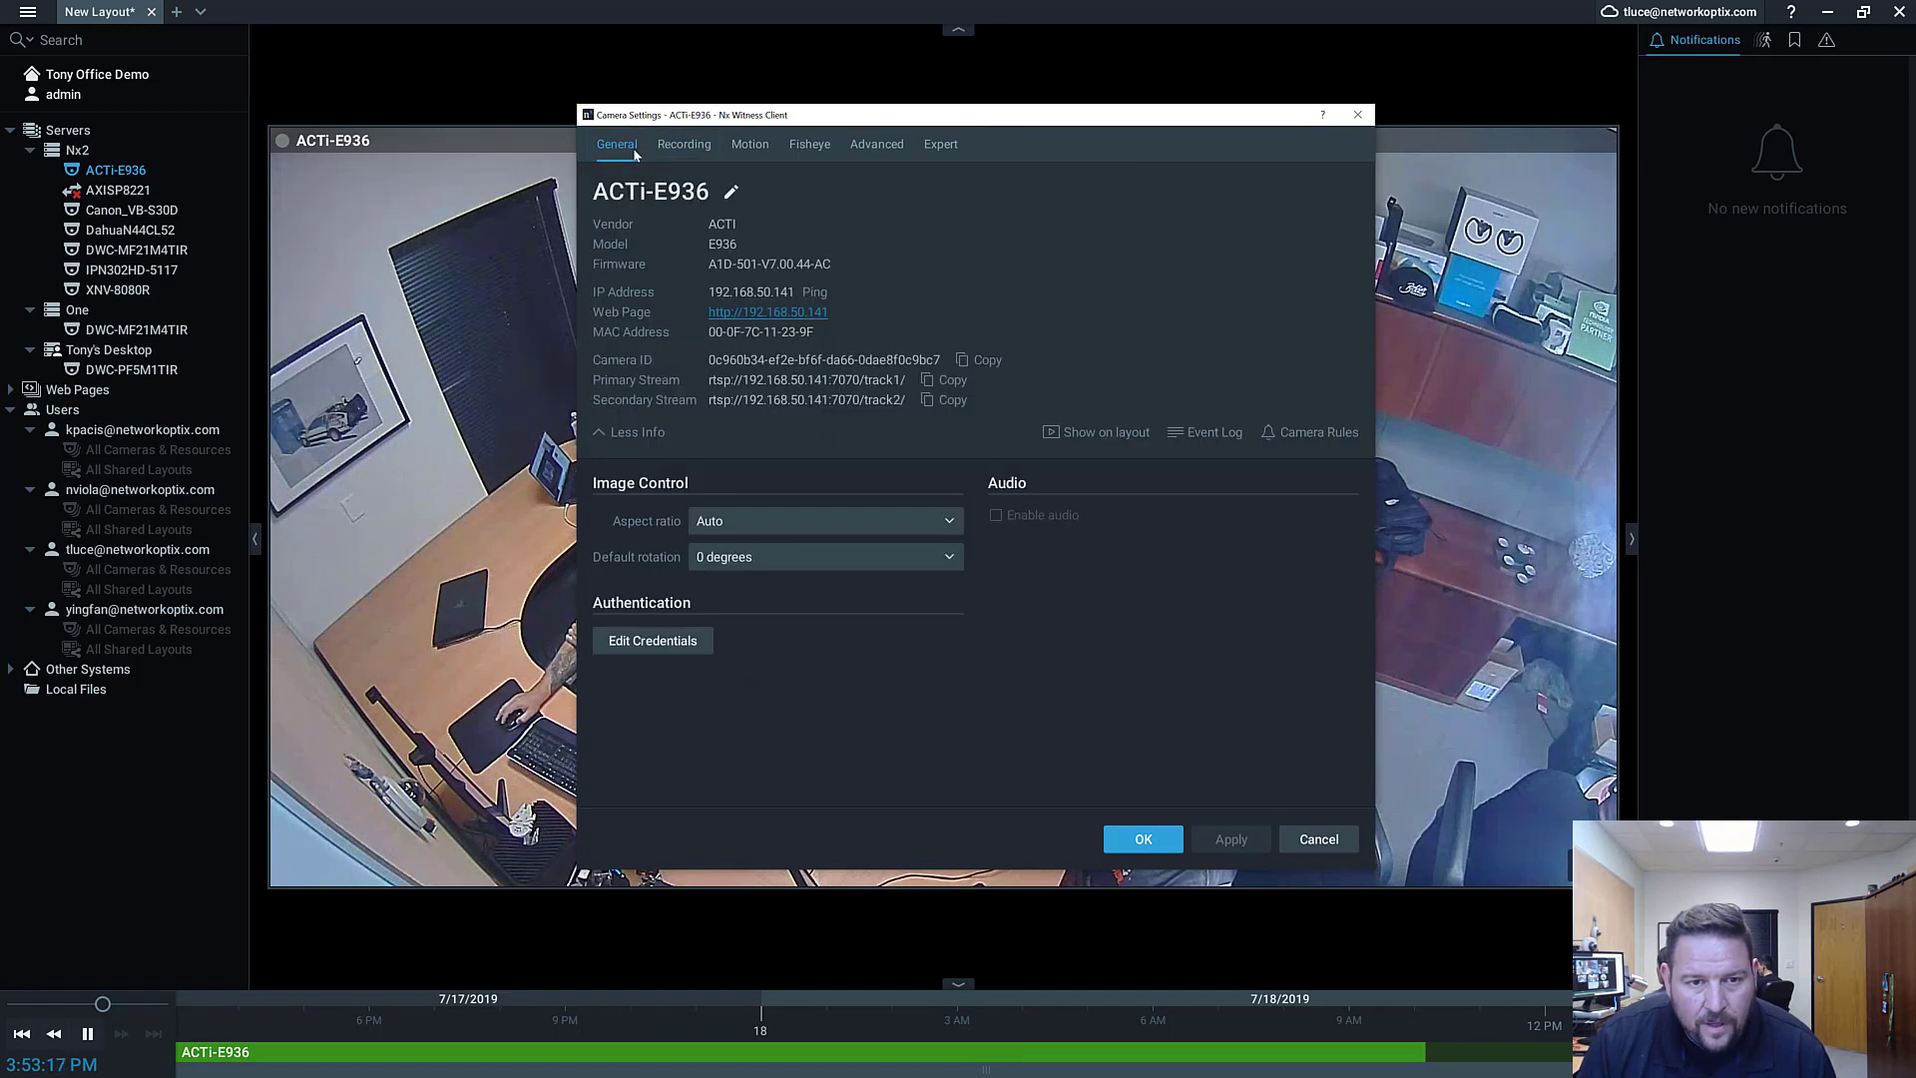
{"action": "left_click", "coordinate": [684, 146]}
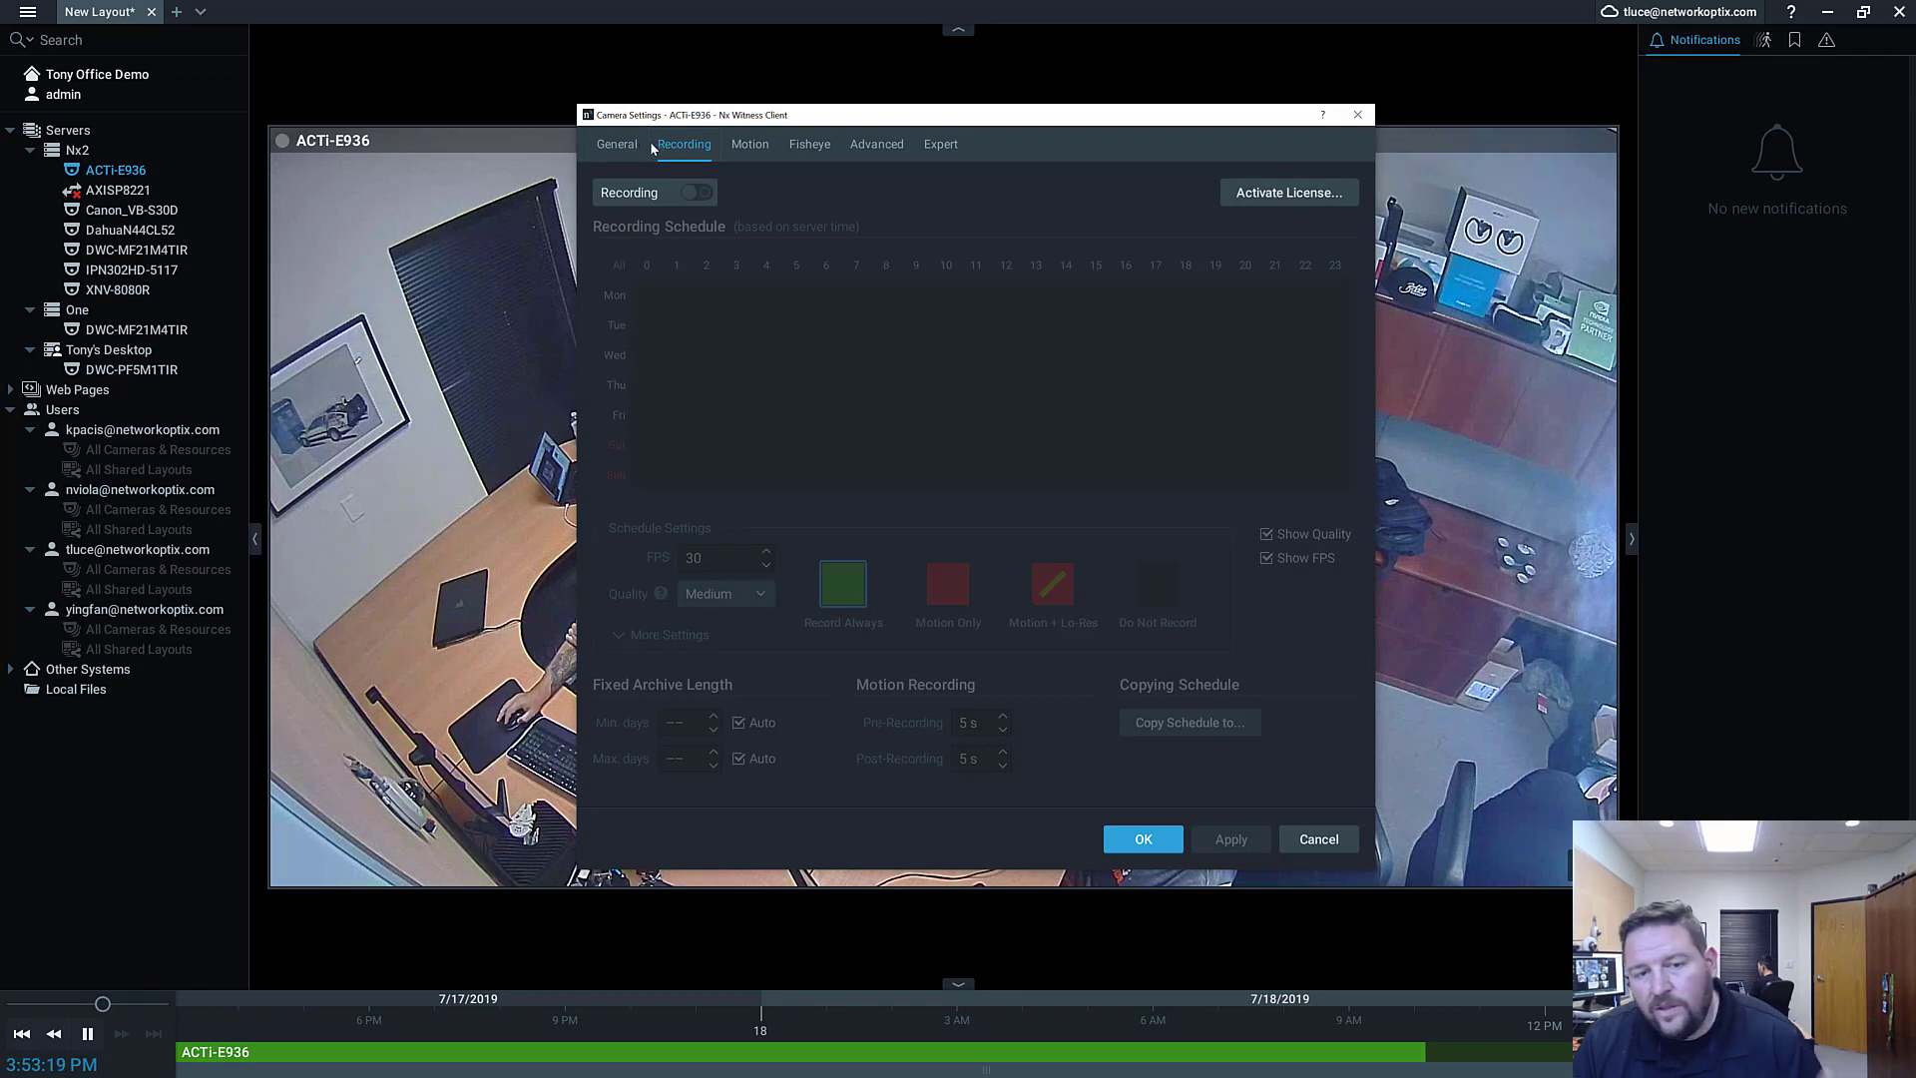
{"action": "left_click", "coordinate": [1357, 115]}
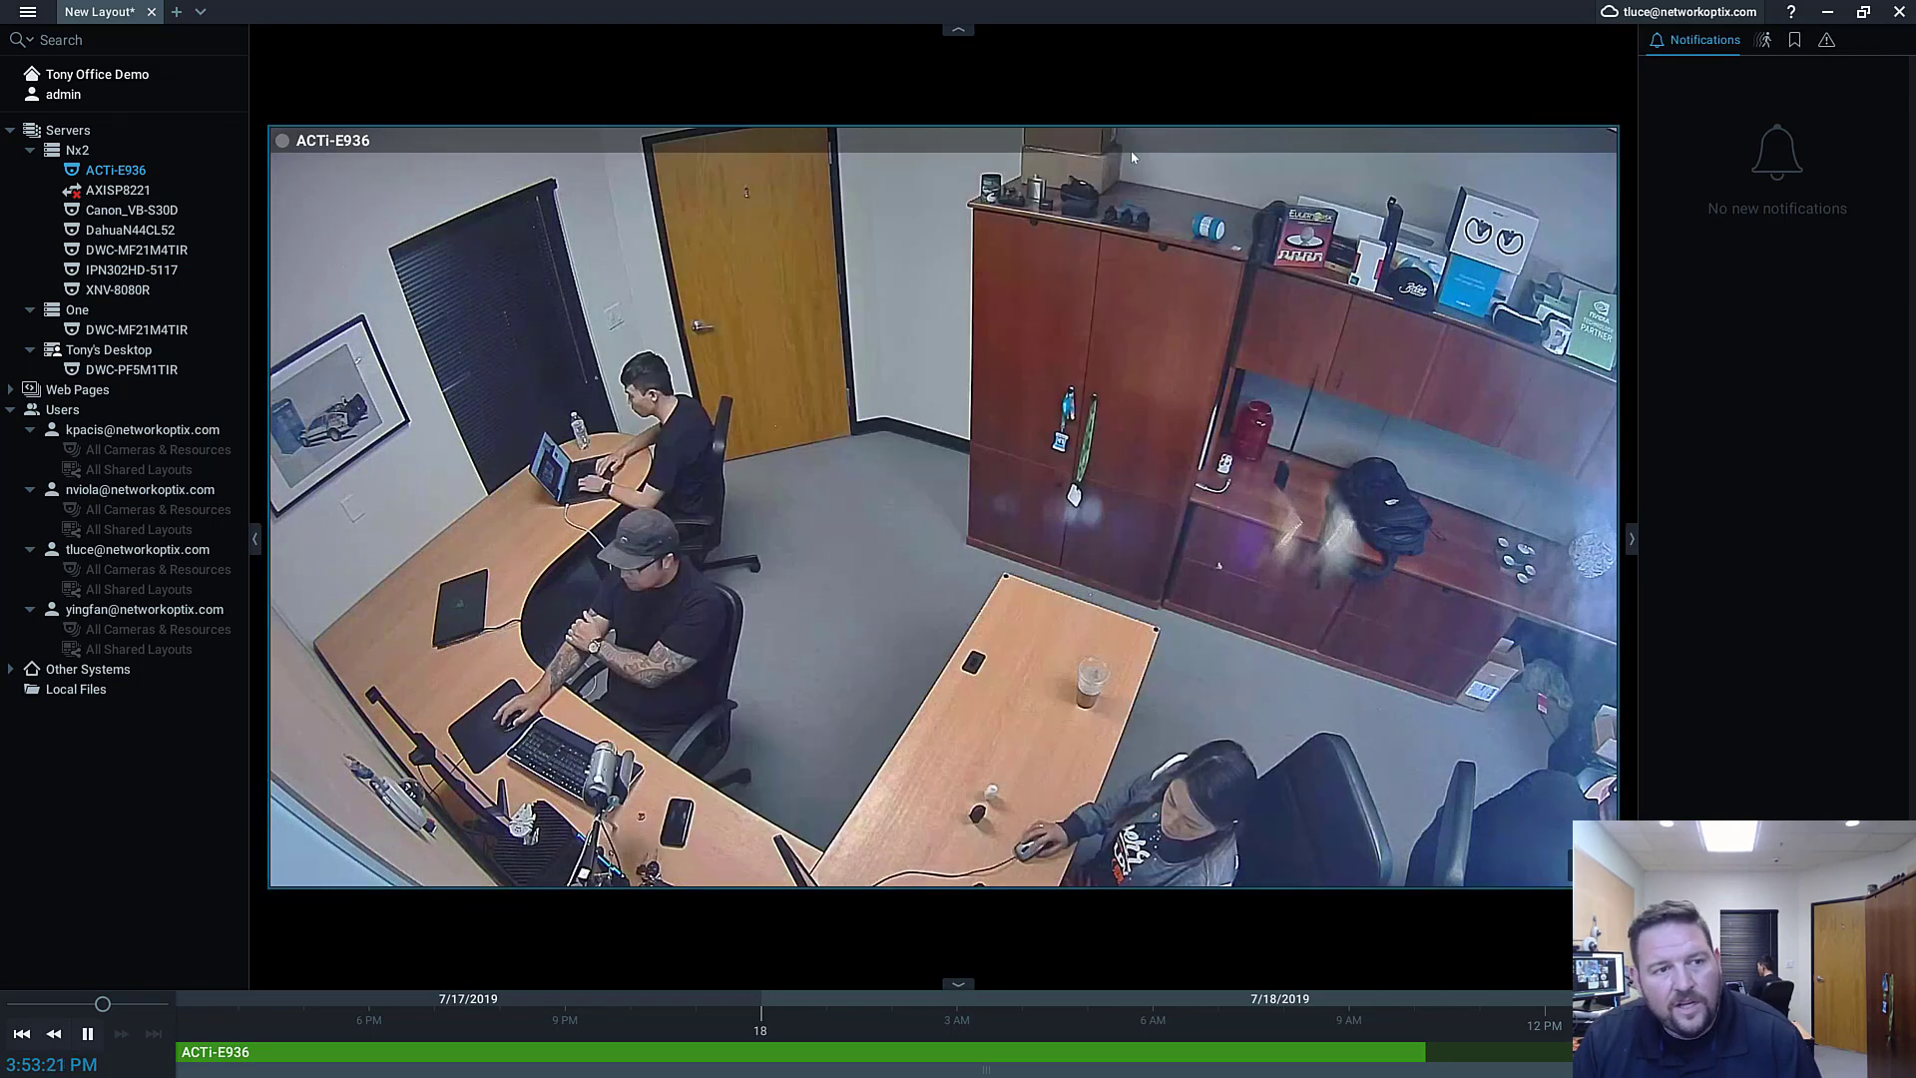
Step: Enable additional info in the resource tree through the local look-and-feel settings, and widen the tree to fit the full entries
{"action": "mouse_move", "coordinate": [134, 240]}
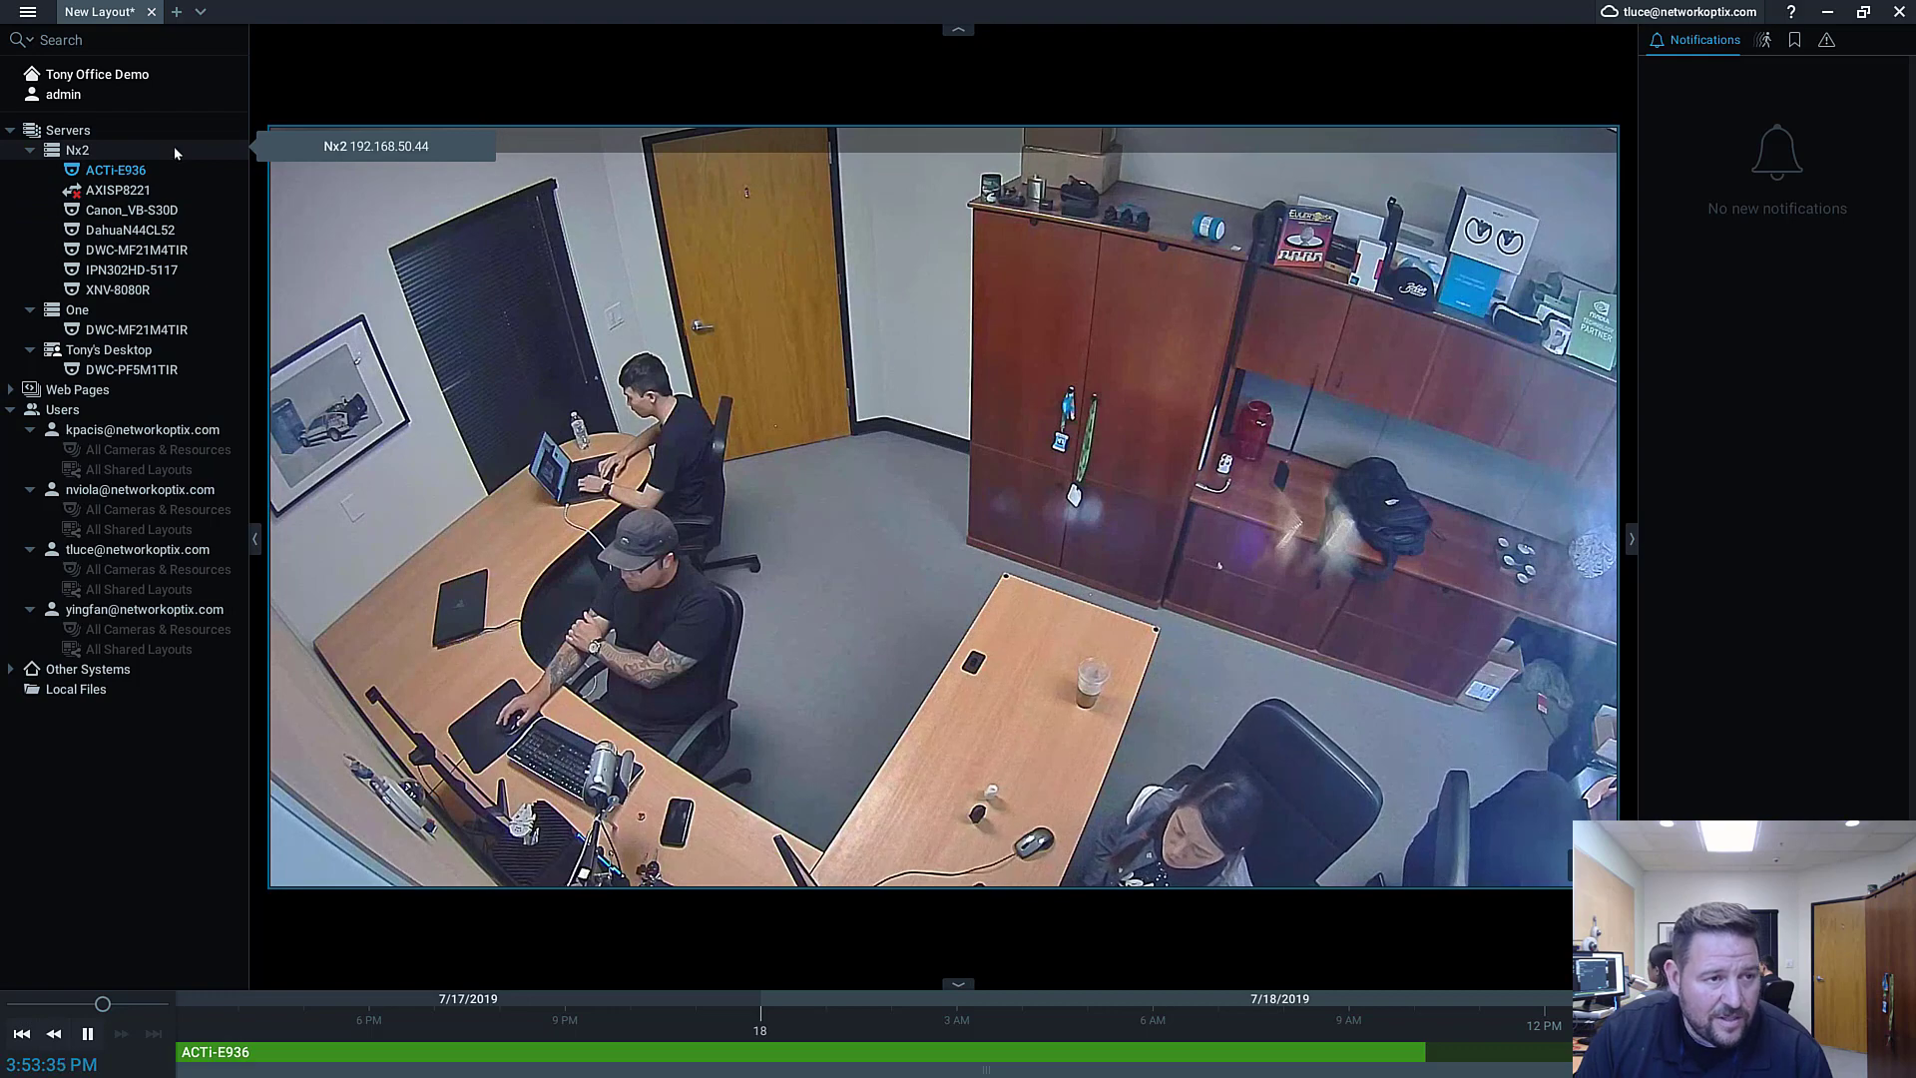
{"action": "left_click", "coordinate": [30, 14]}
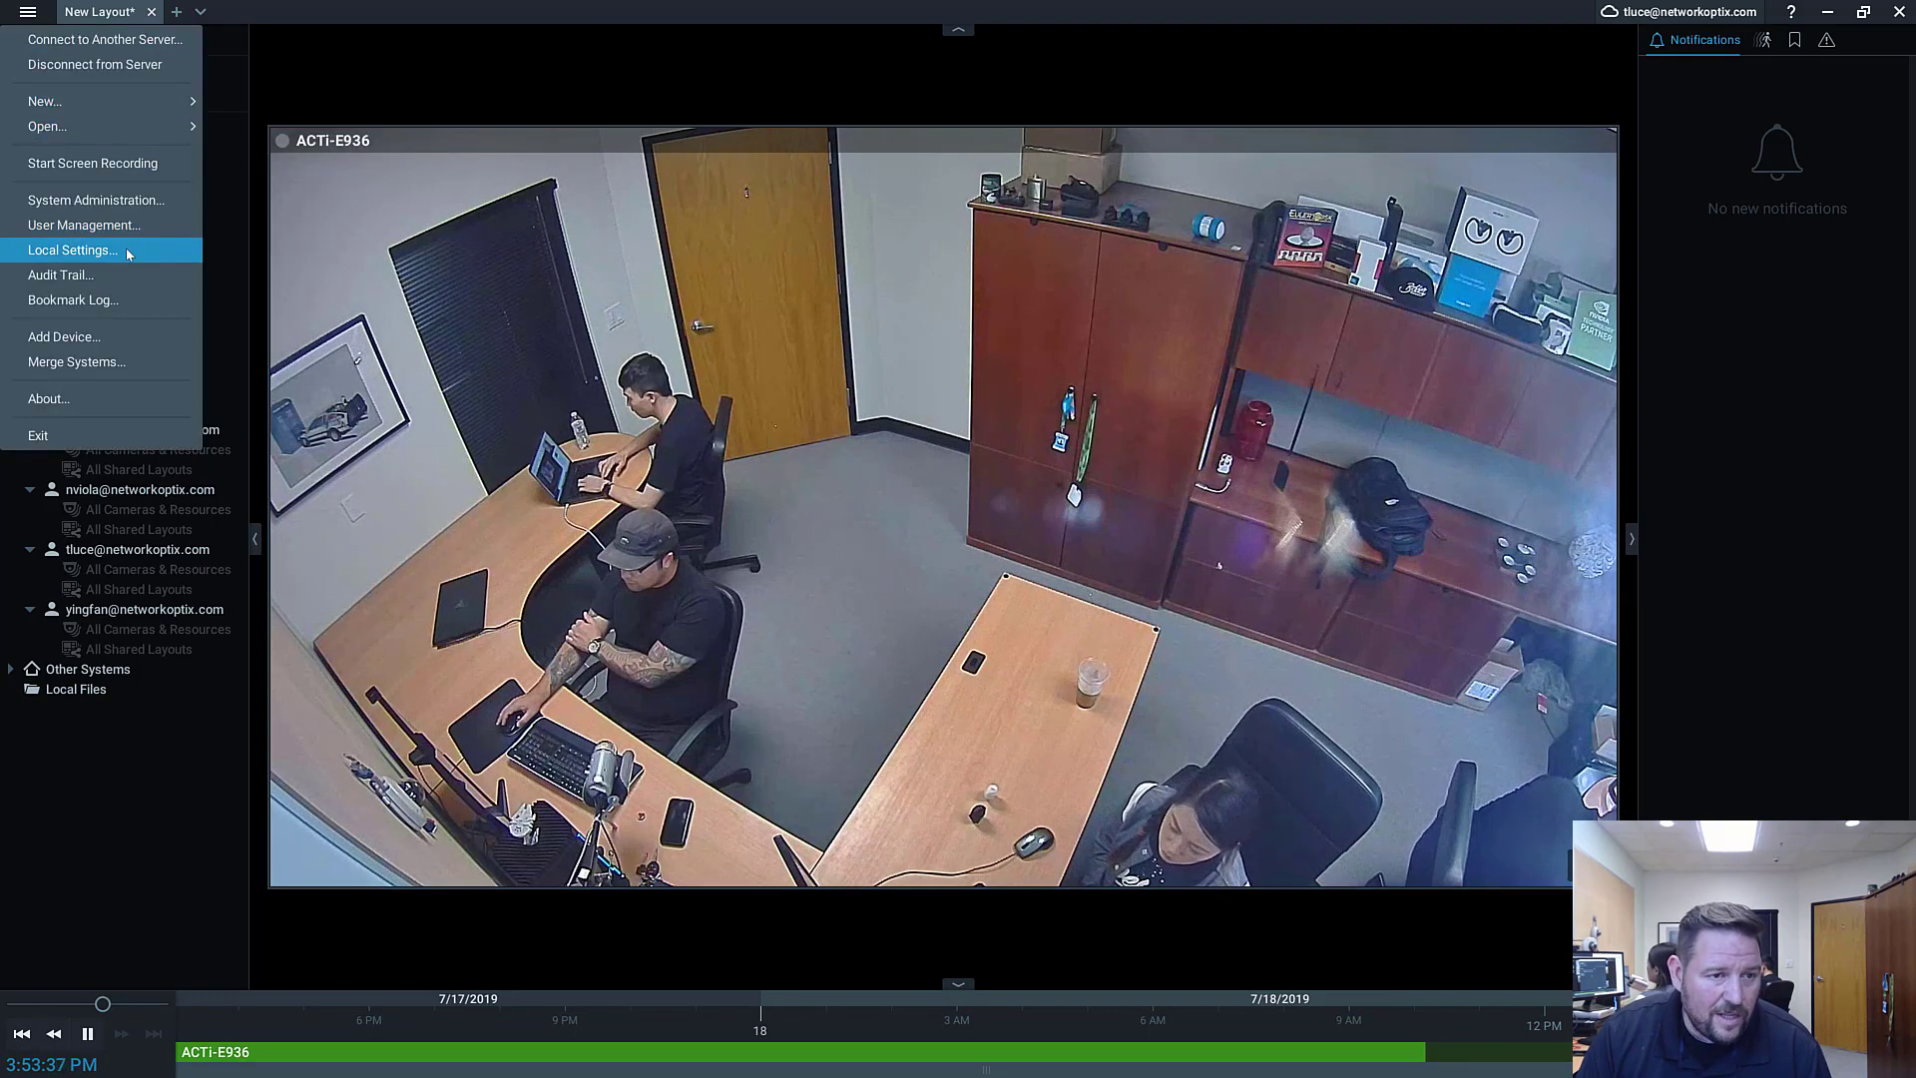
{"action": "left_click", "coordinate": [60, 249]}
{"action": "left_click", "coordinate": [842, 251]}
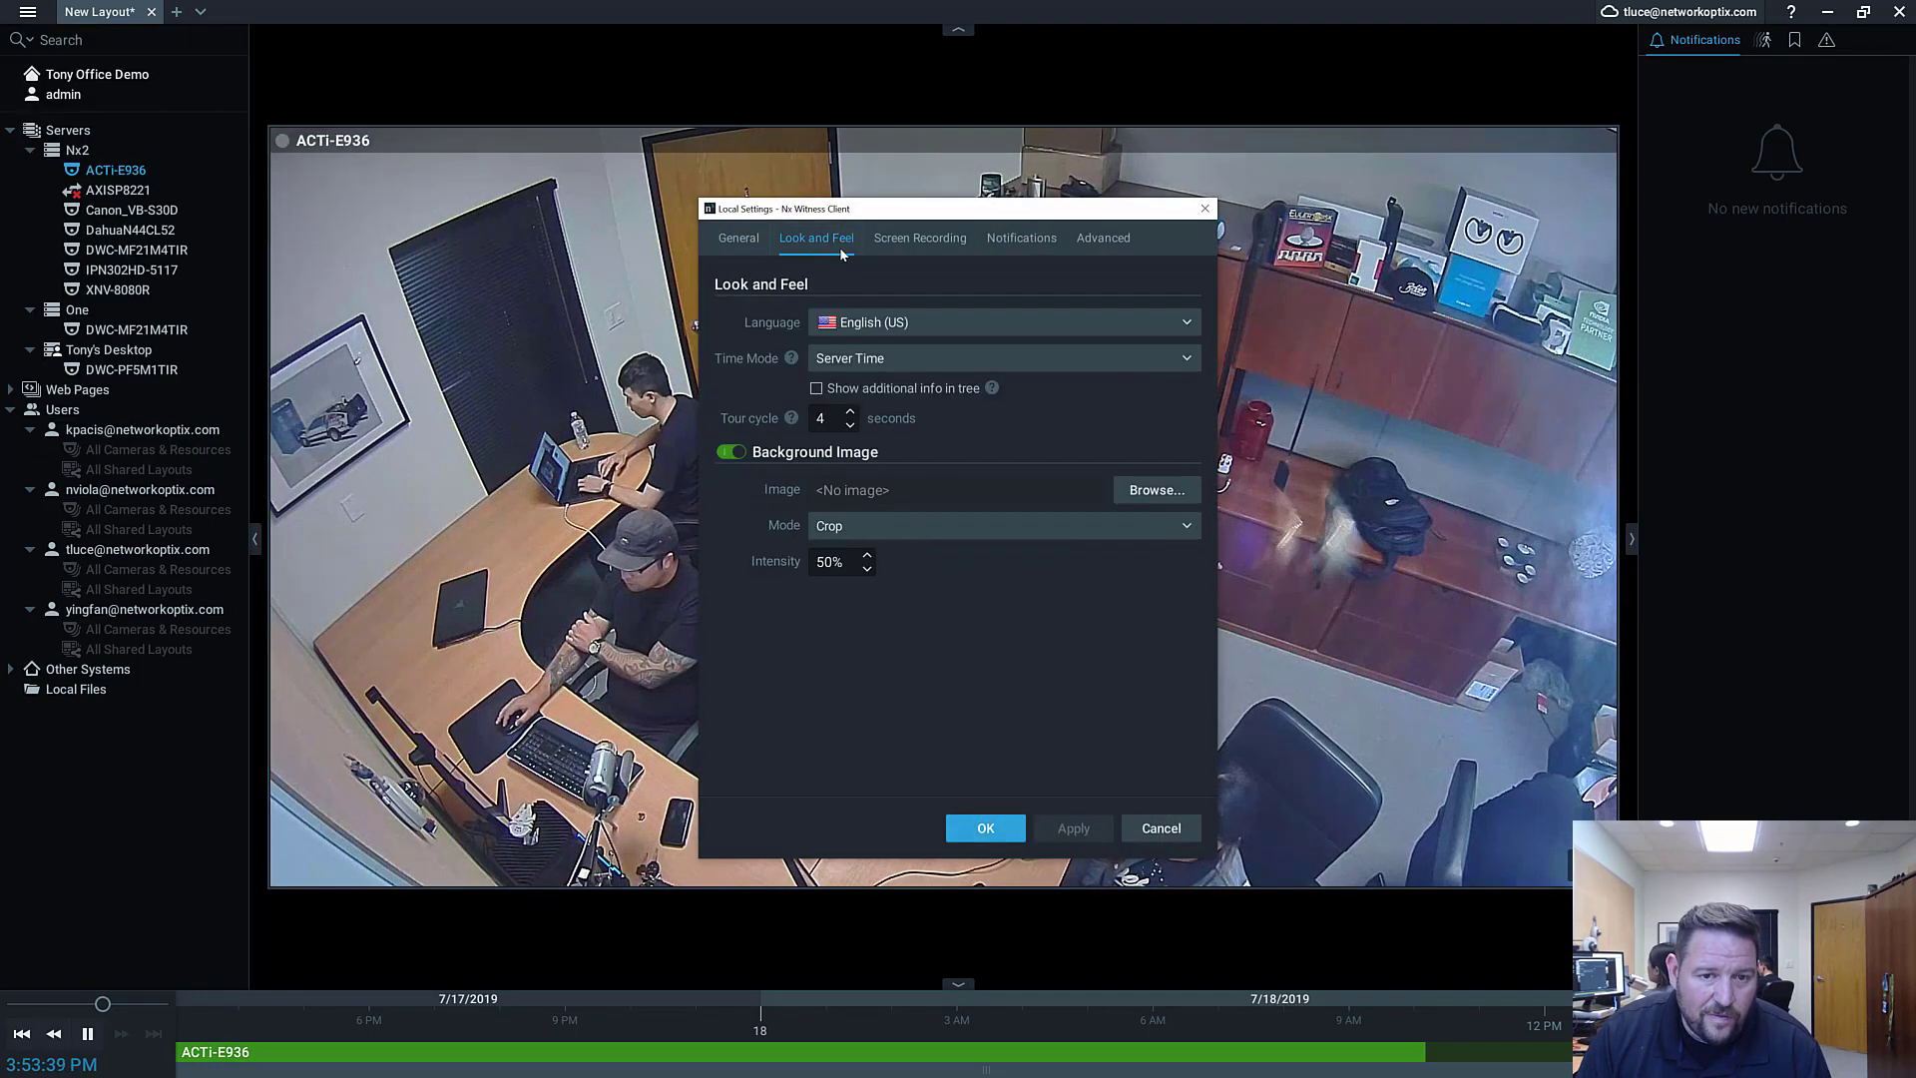
{"action": "left_click", "coordinate": [818, 389]}
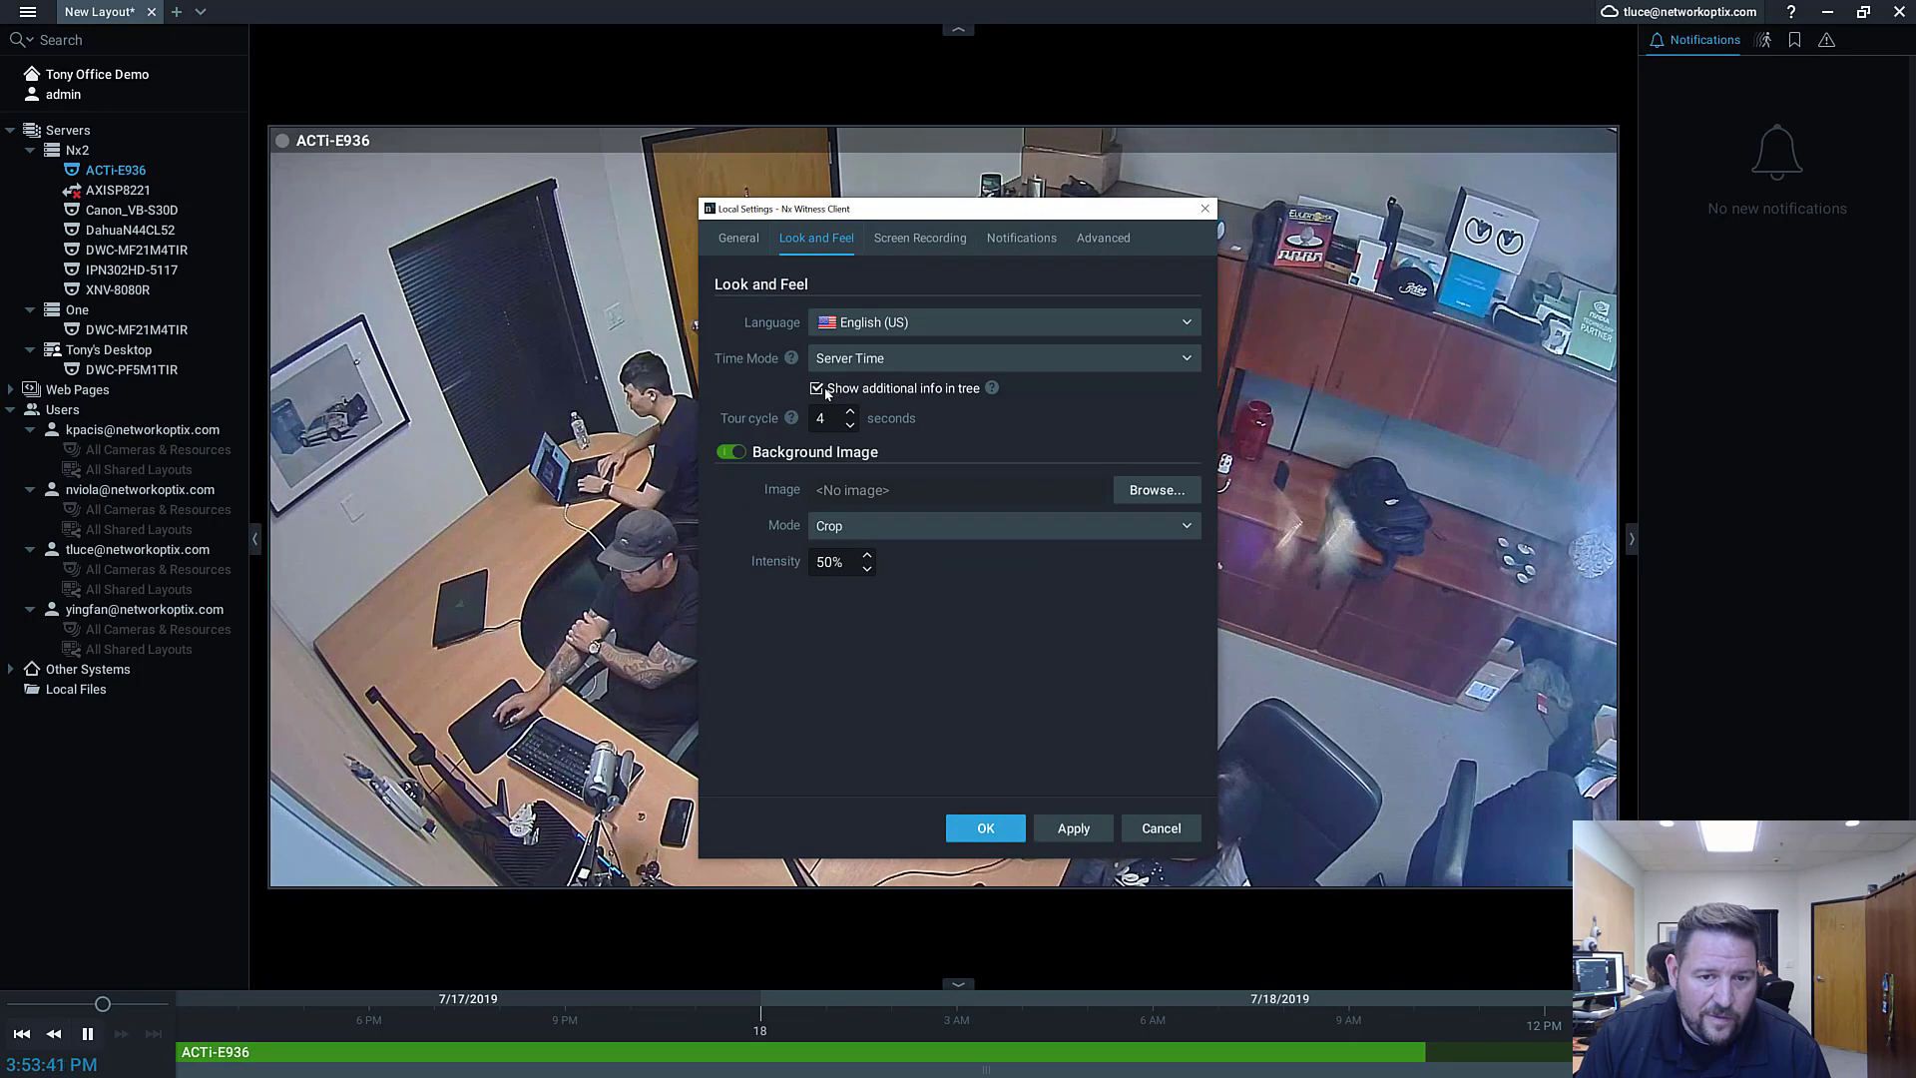
{"action": "left_click", "coordinate": [985, 828]}
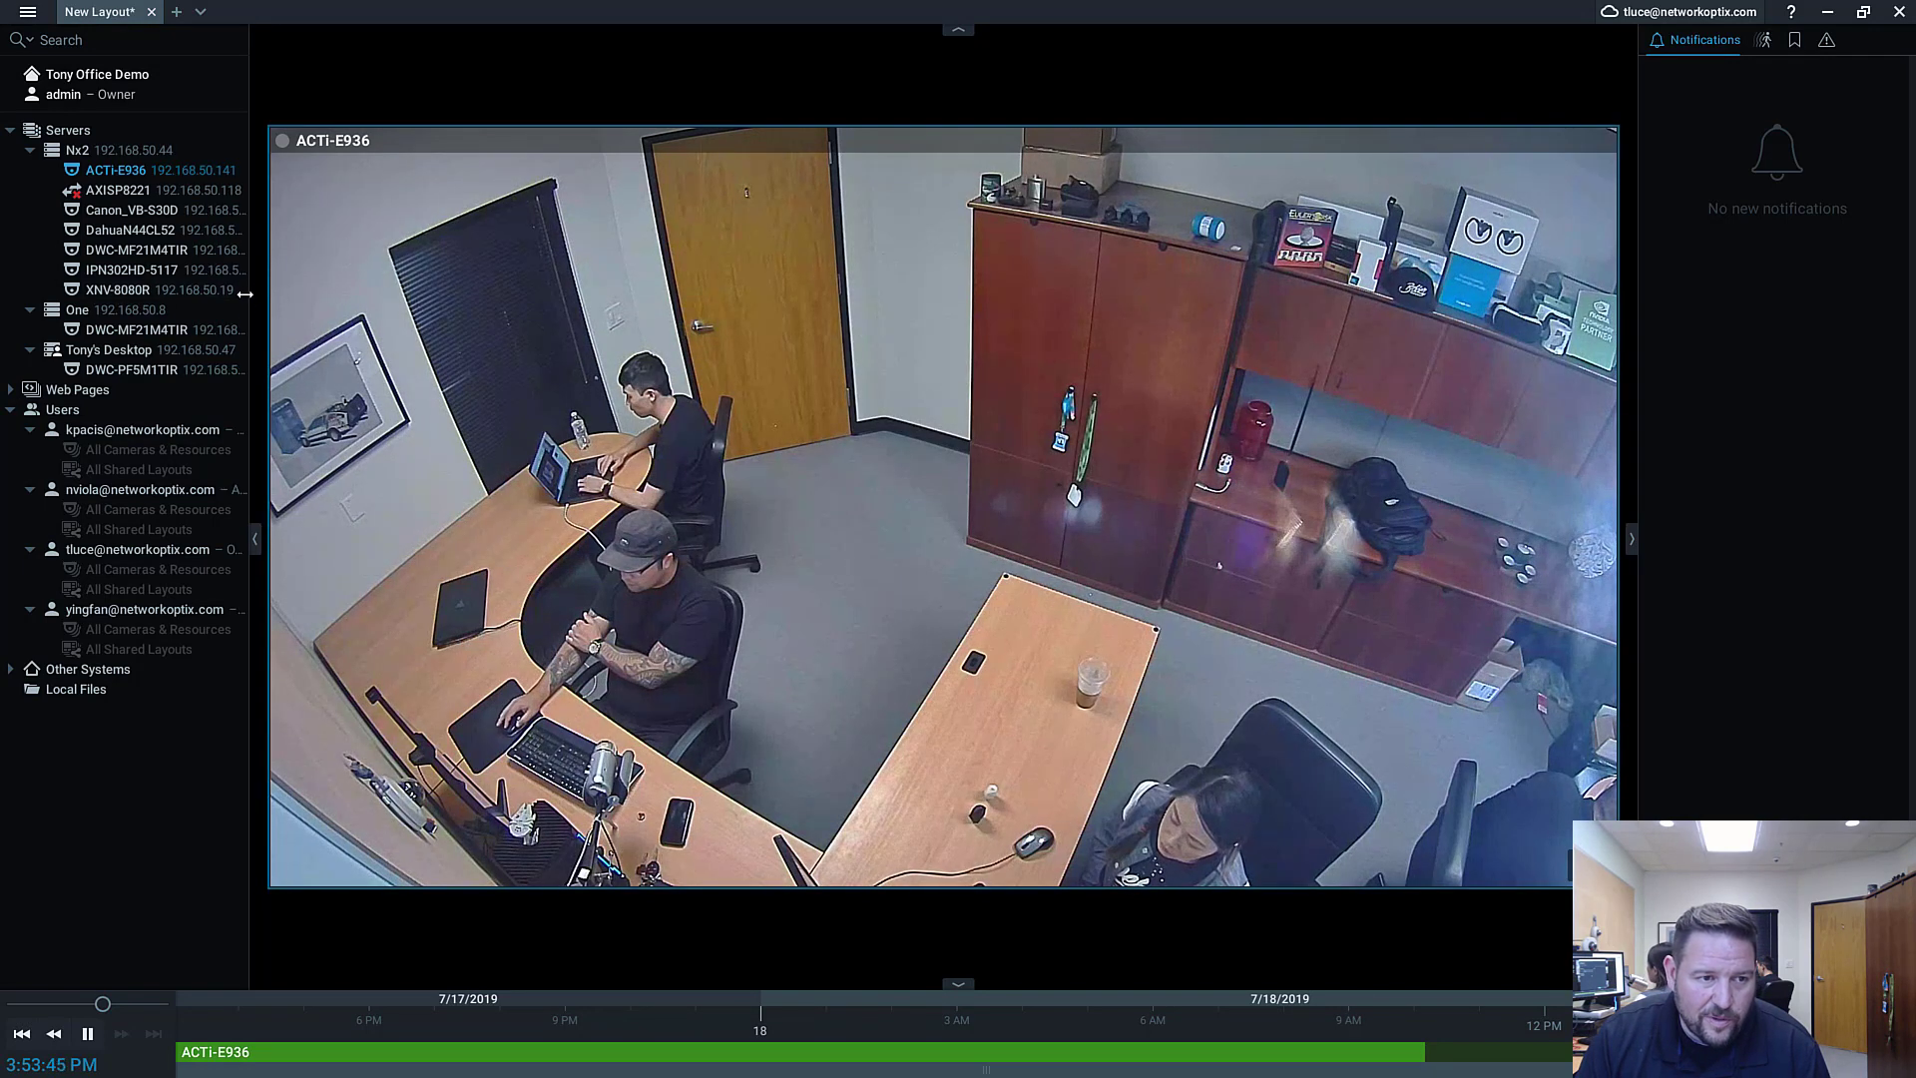
{"action": "left_click_drag", "start_coordinate": [249, 298], "coordinate": [297, 300]}
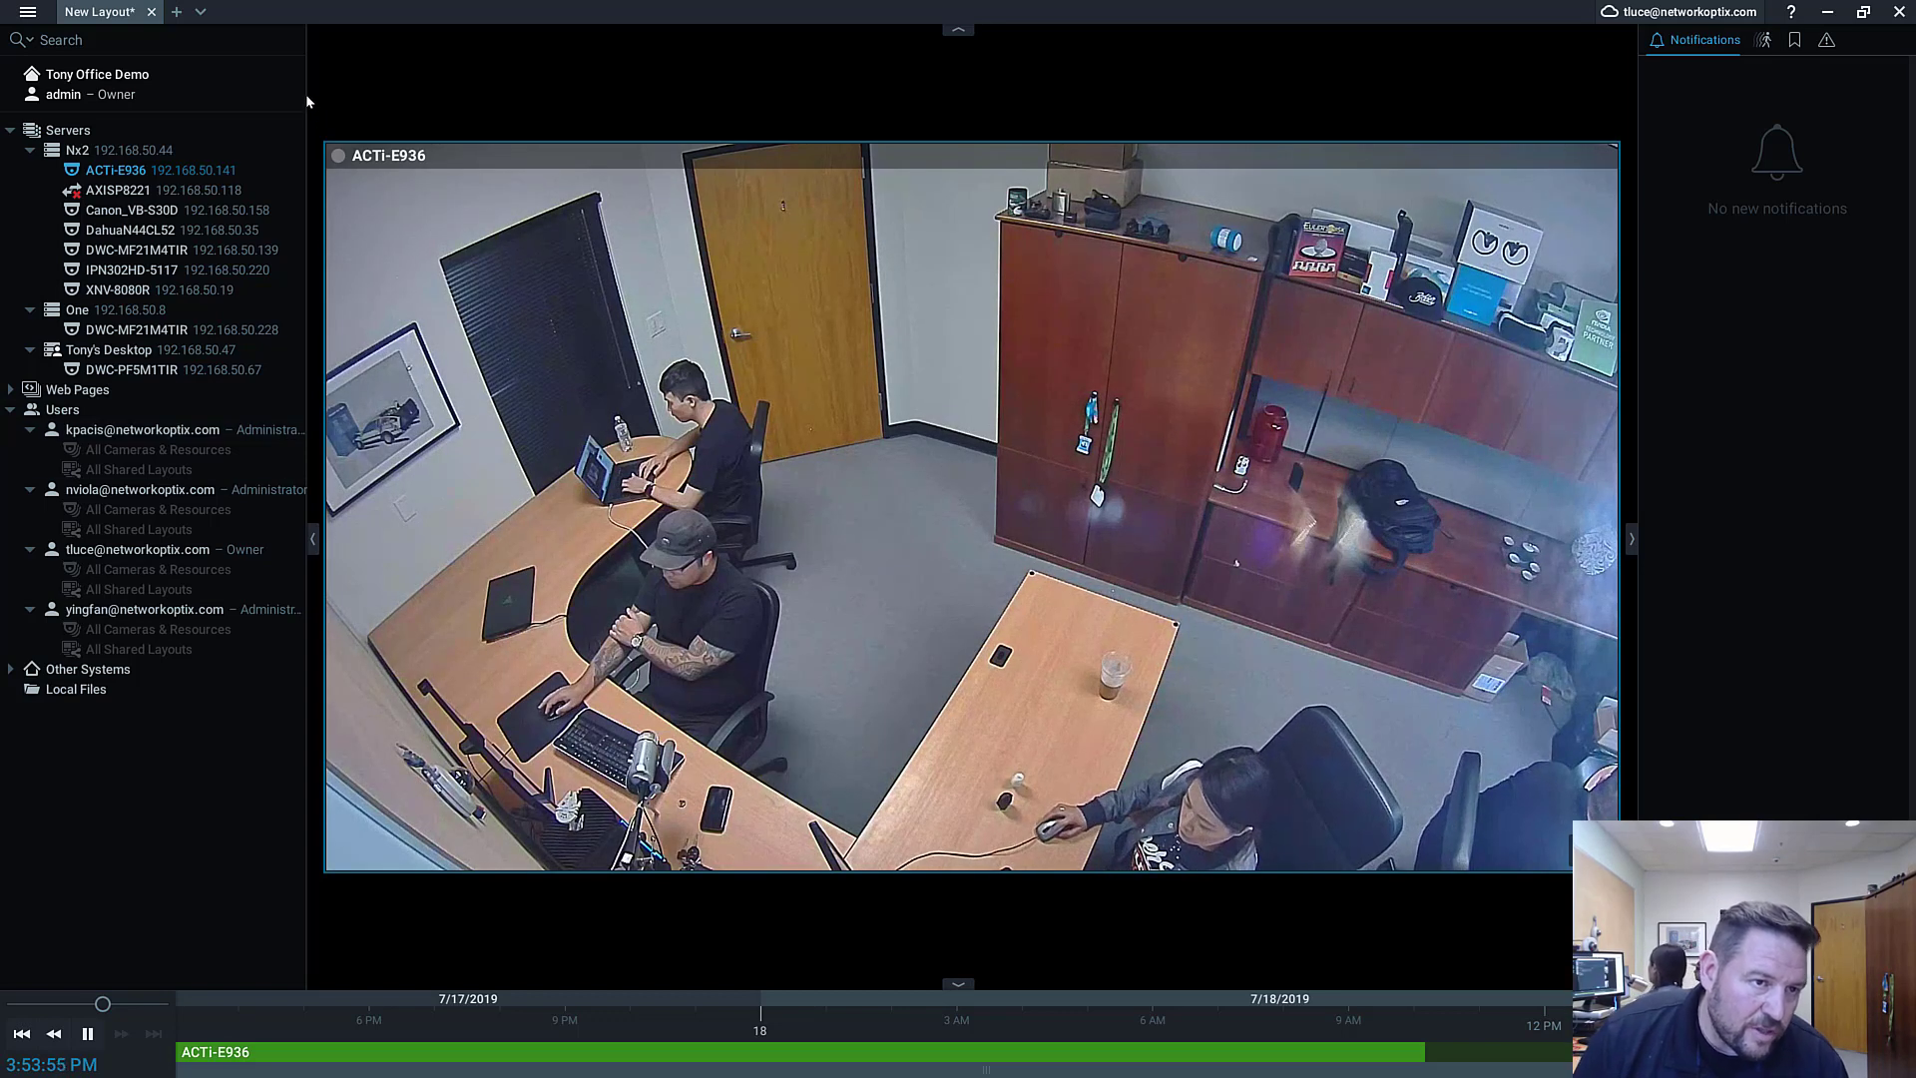
{"action": "mouse_move", "coordinate": [307, 95]}
{"action": "left_mouse_down"}
{"action": "mouse_move", "coordinate": [262, 95]}
{"action": "mouse_move", "coordinate": [316, 96]}
{"action": "left_mouse_up"}
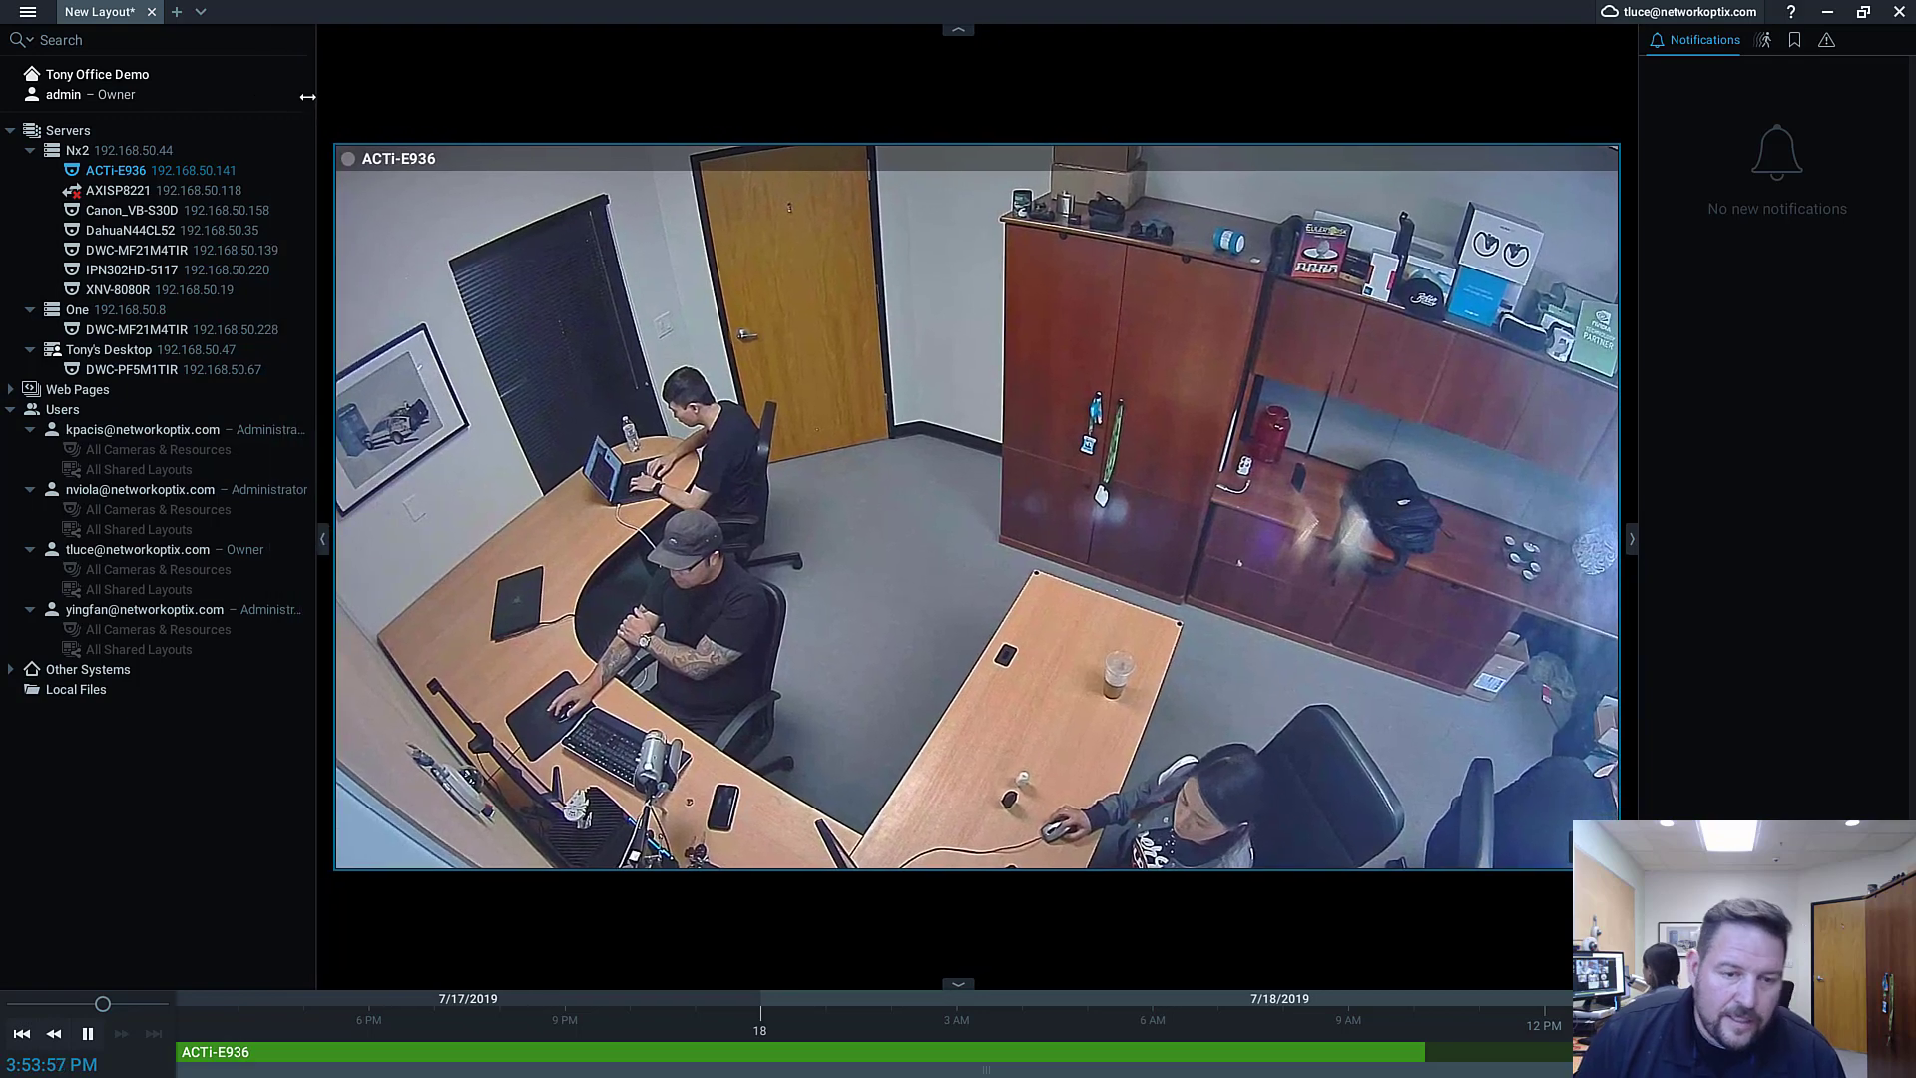
Step: Enable recording for the ACTi-E936 camera and fill the whole weekly schedule with Record Always at 30 FPS and Medium quality
{"action": "right_click", "coordinate": [908, 387]}
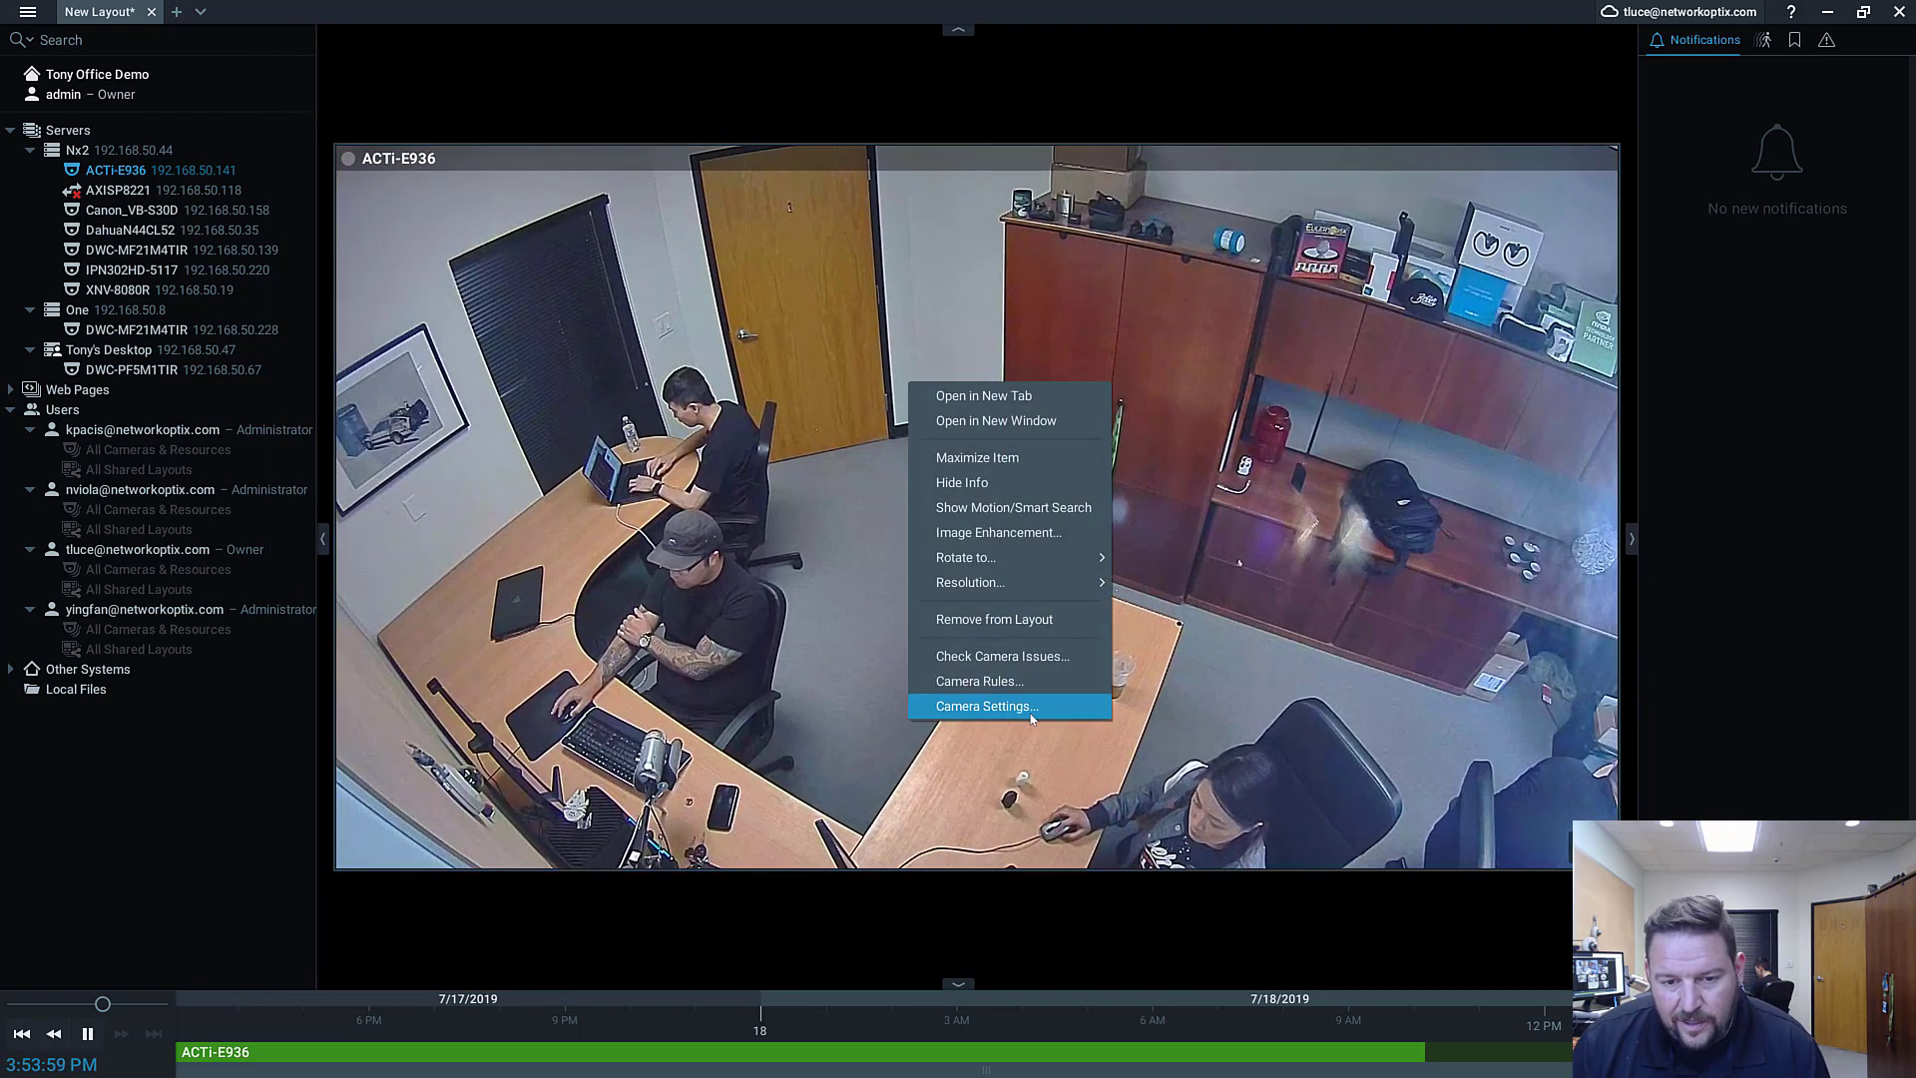
{"action": "left_click", "coordinate": [1036, 702]}
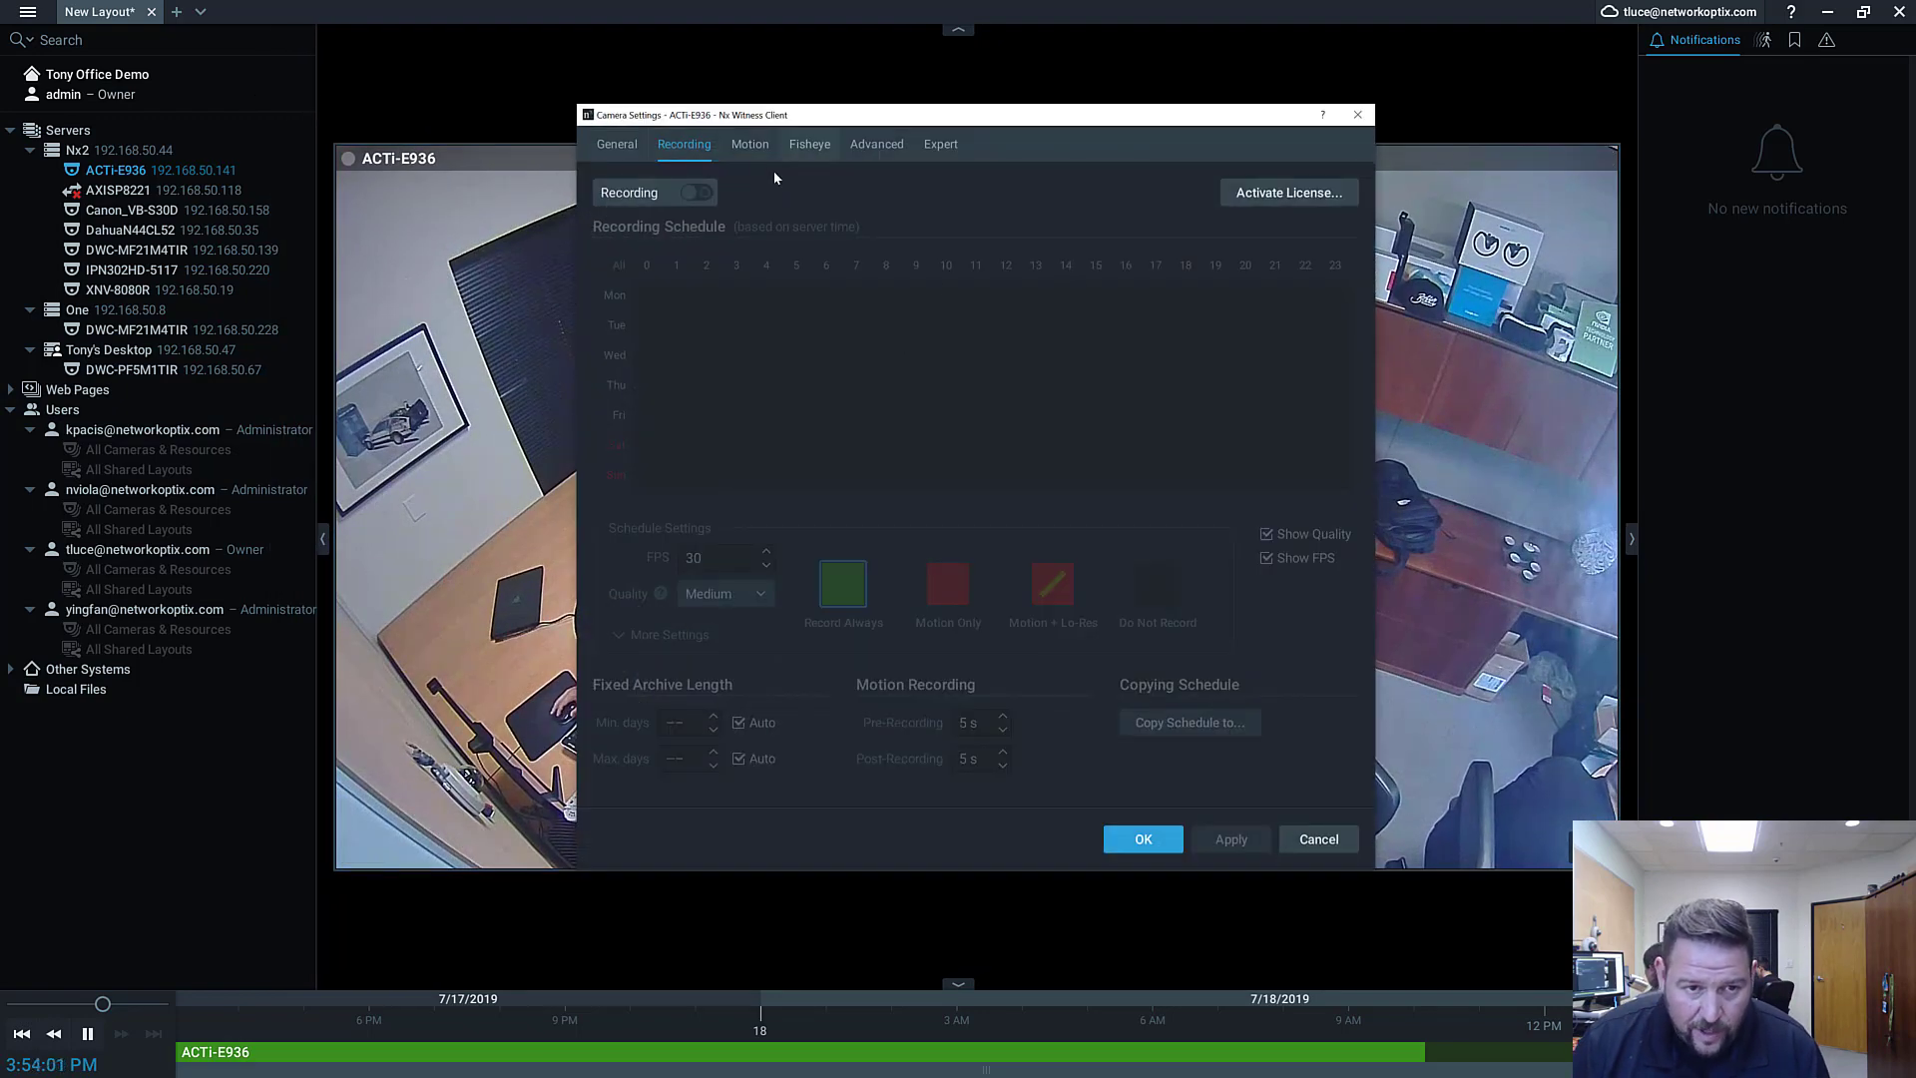
{"action": "left_click", "coordinate": [706, 192]}
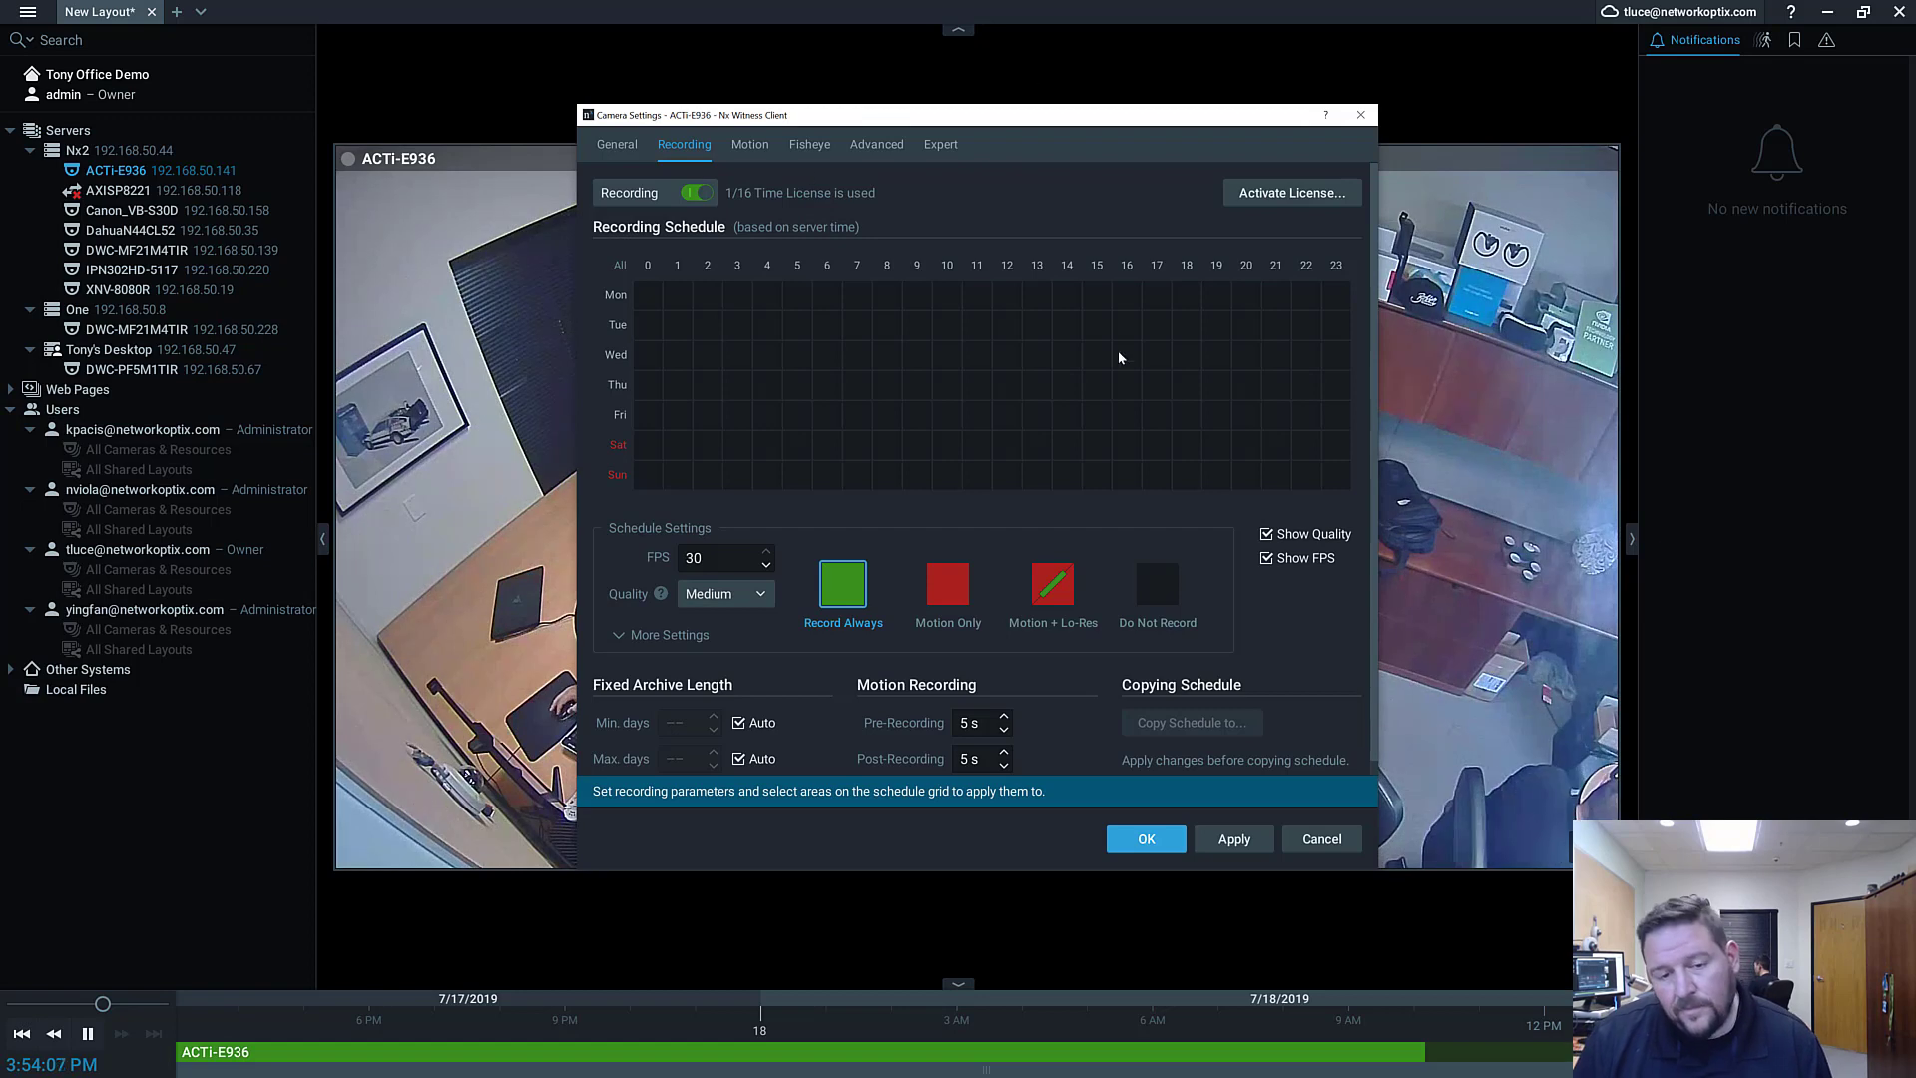
{"action": "left_click_drag", "start_coordinate": [639, 286], "coordinate": [1344, 505]}
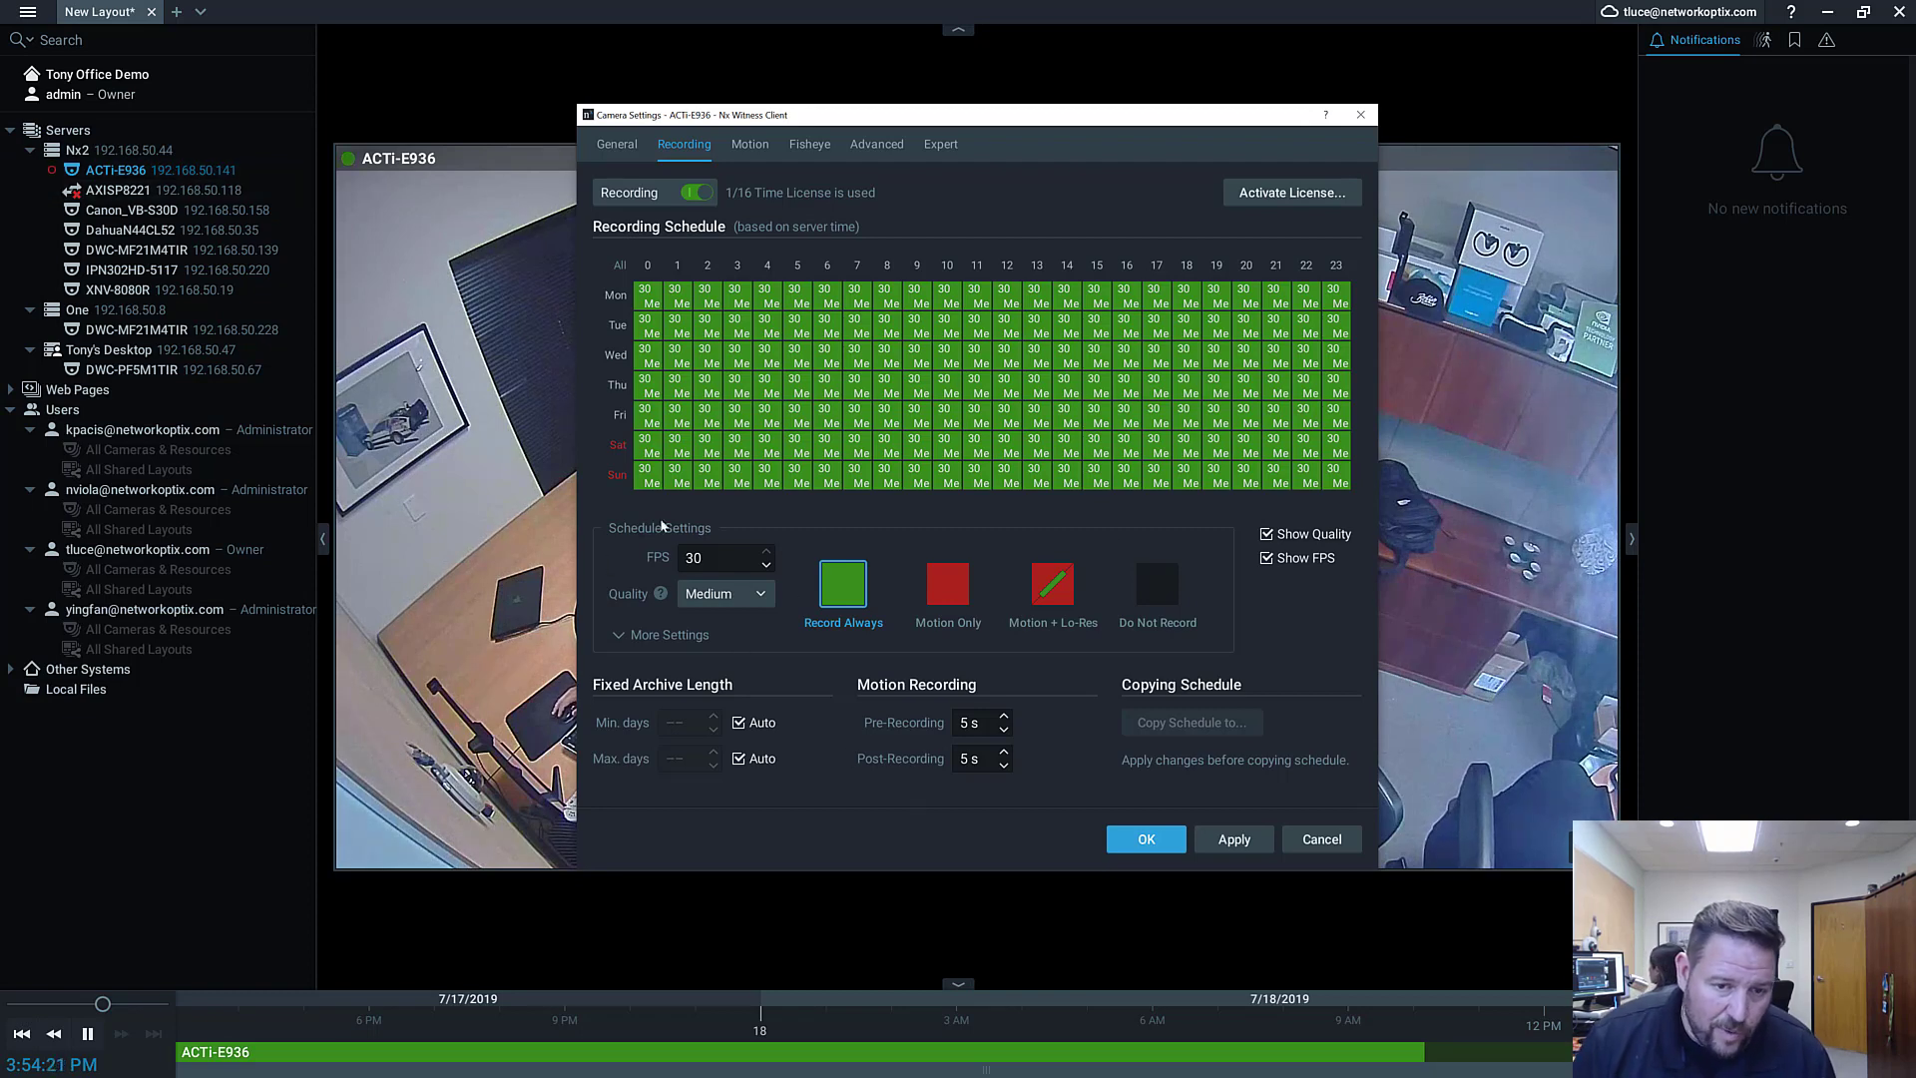
Step: Expand the additional schedule settings to examine the bitrate, and toggle the quality and FPS labels on the schedule grid off and on
{"action": "left_click", "coordinate": [670, 635]}
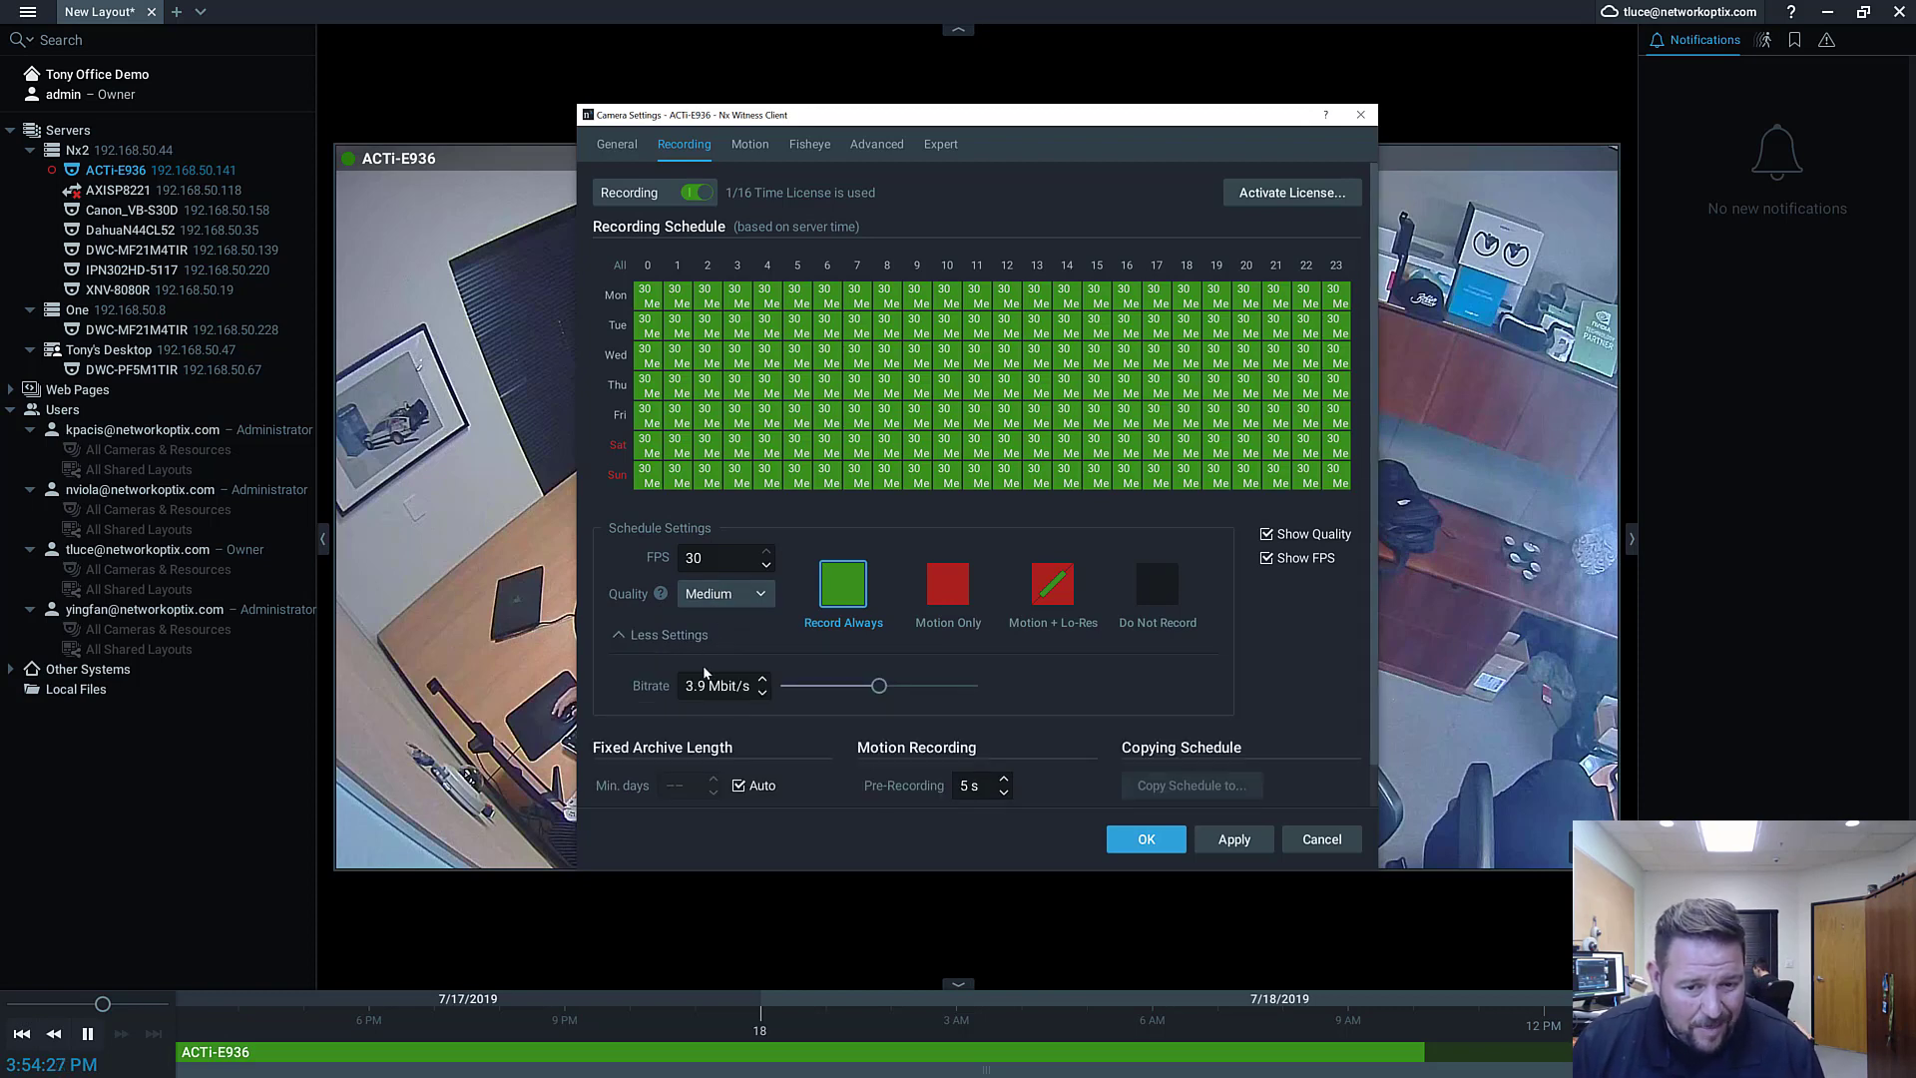
{"action": "left_click", "coordinate": [1267, 534]}
{"action": "left_click", "coordinate": [1266, 558]}
{"action": "left_click", "coordinate": [1267, 558]}
{"action": "left_click", "coordinate": [1267, 534]}
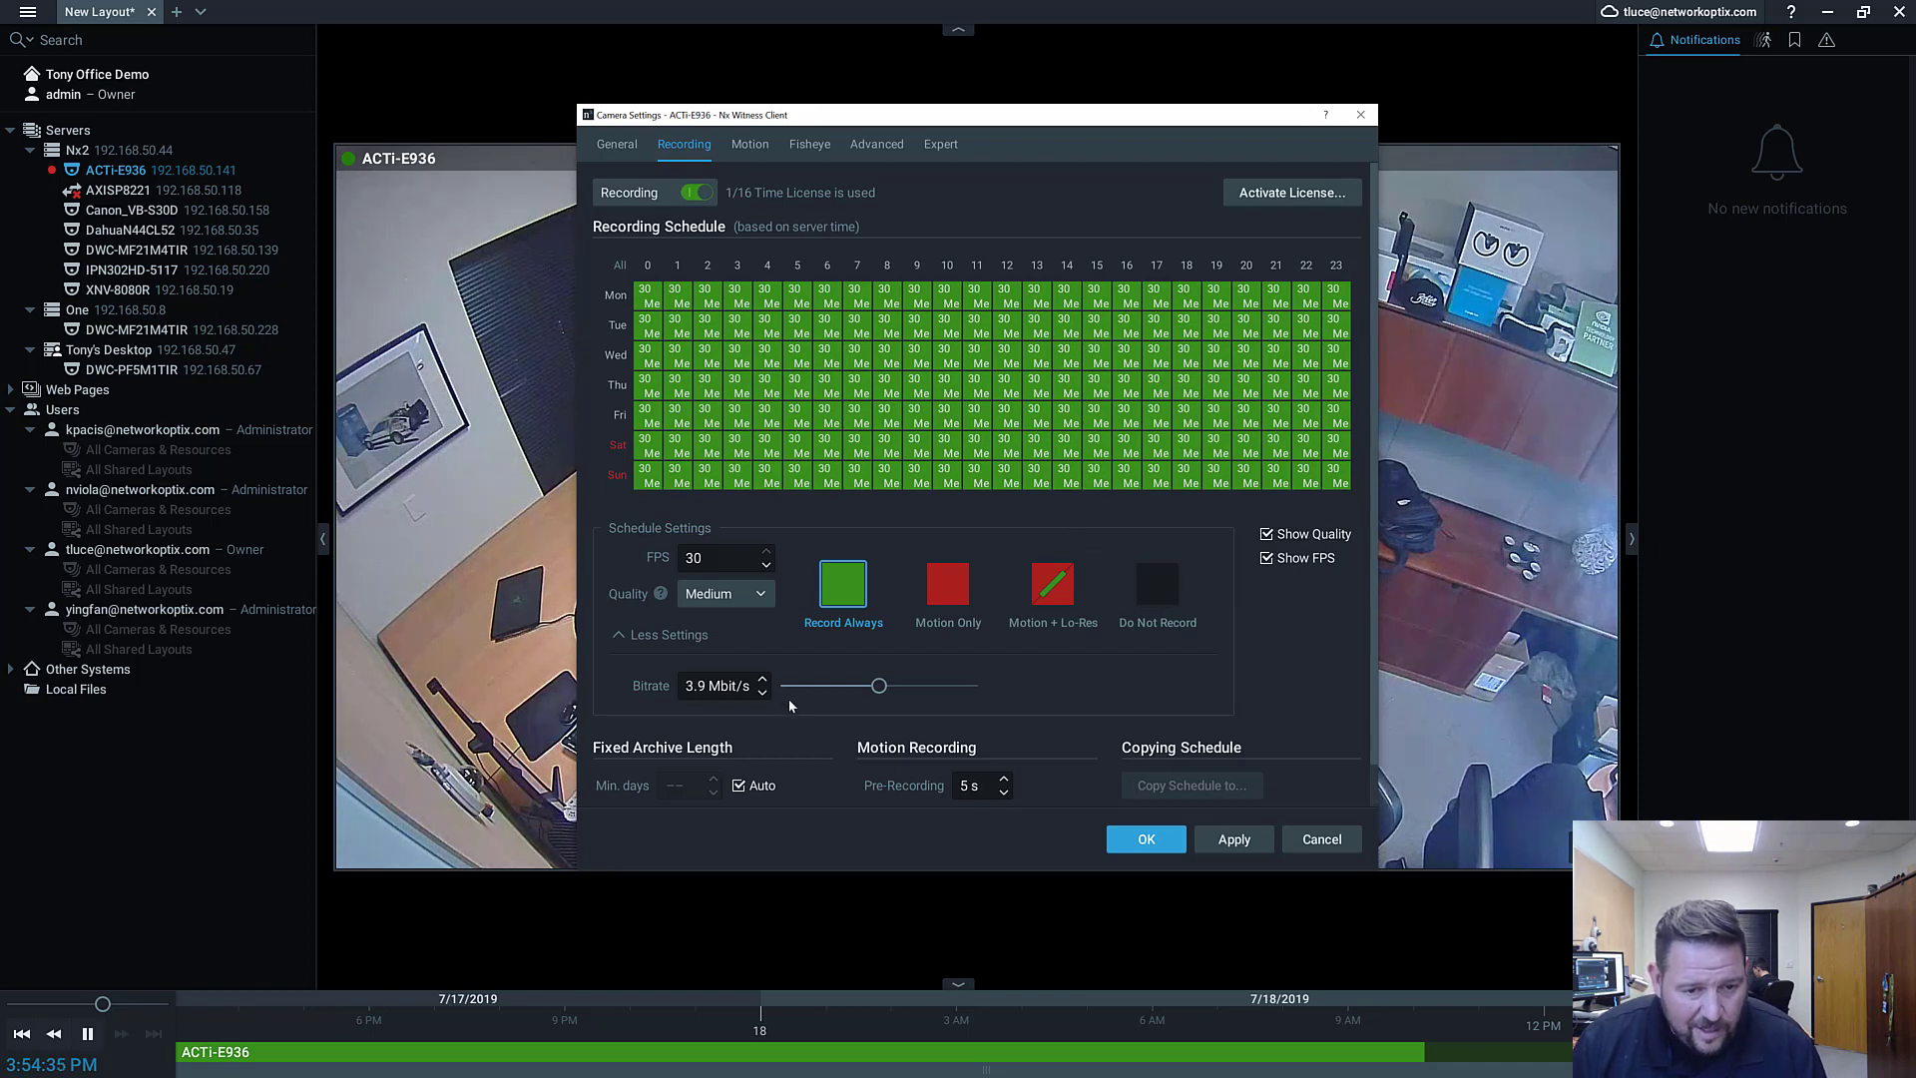
{"action": "scroll", "coordinate": [811, 763], "scroll_direction": "down", "scroll_amount": 1}
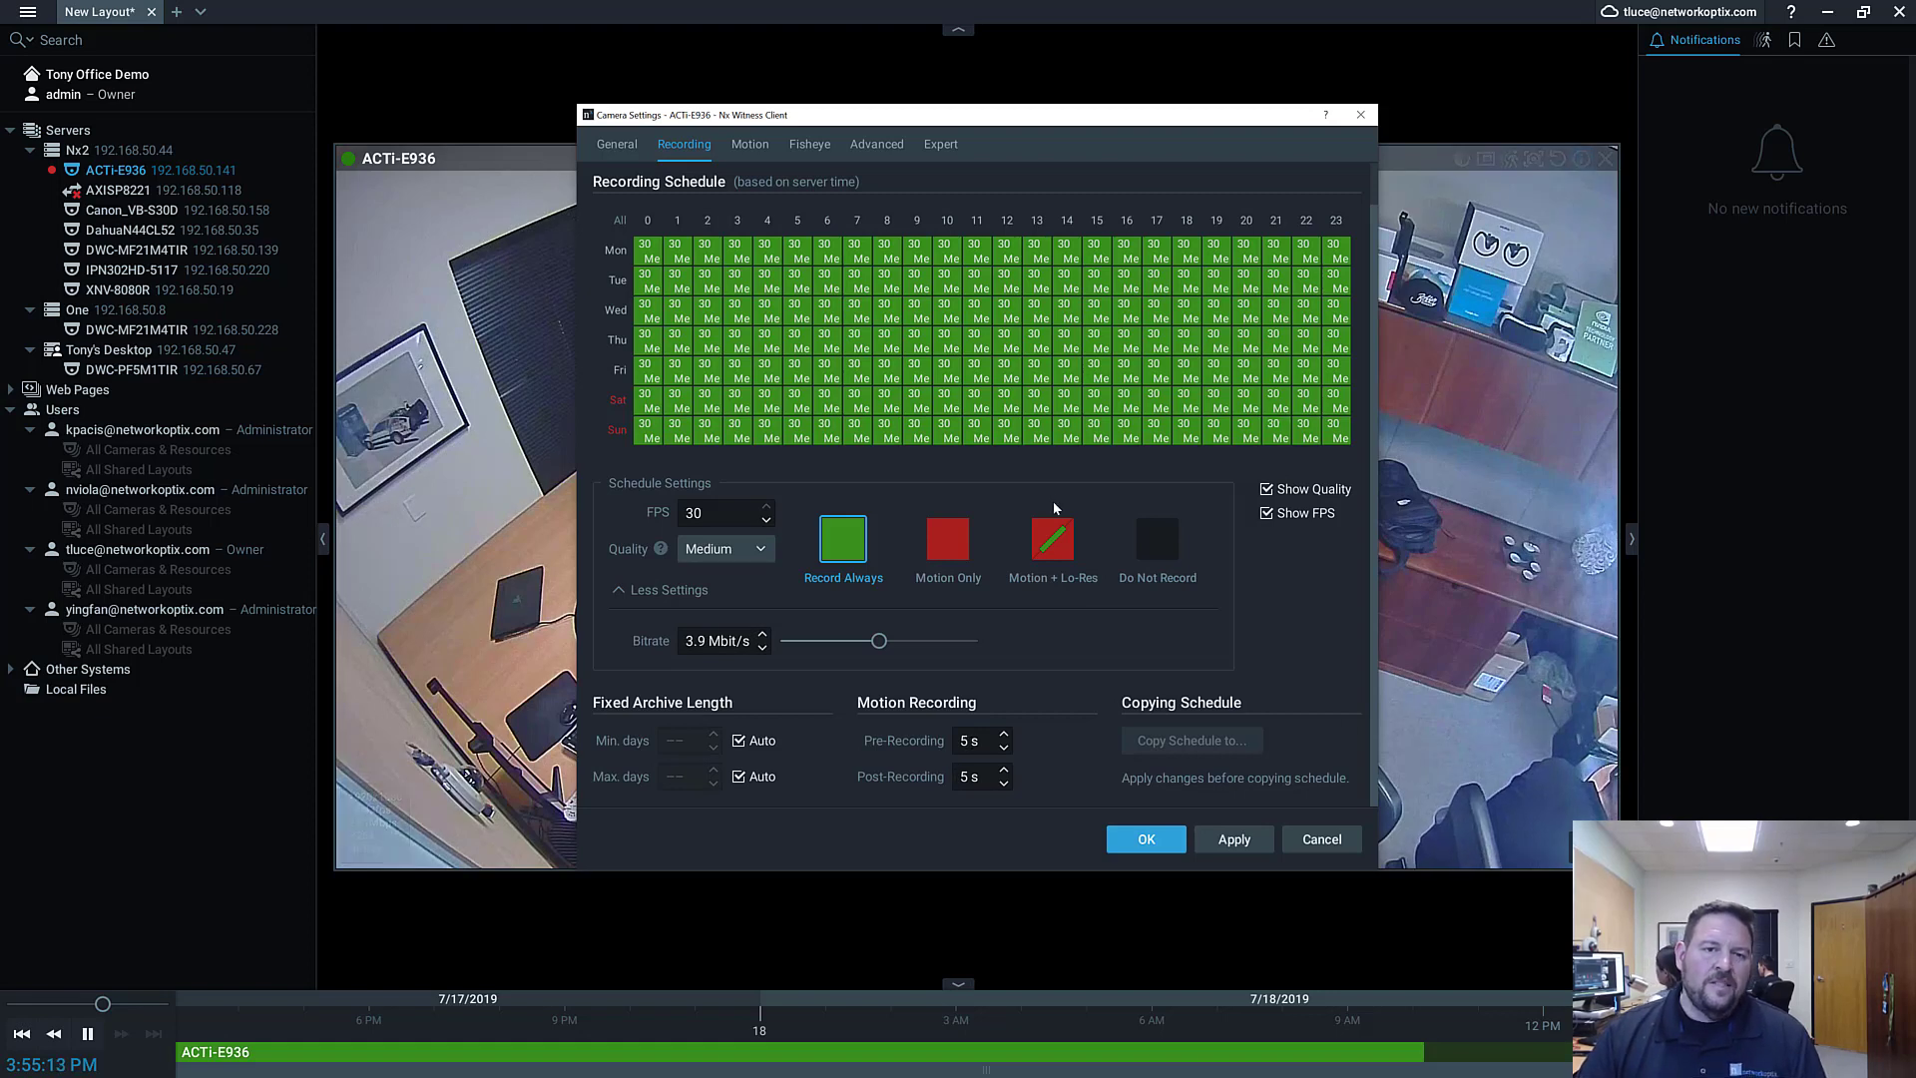
Step: Rename the ACTi-E936 camera as Back Right in its general settings
{"action": "left_click", "coordinate": [617, 144]}
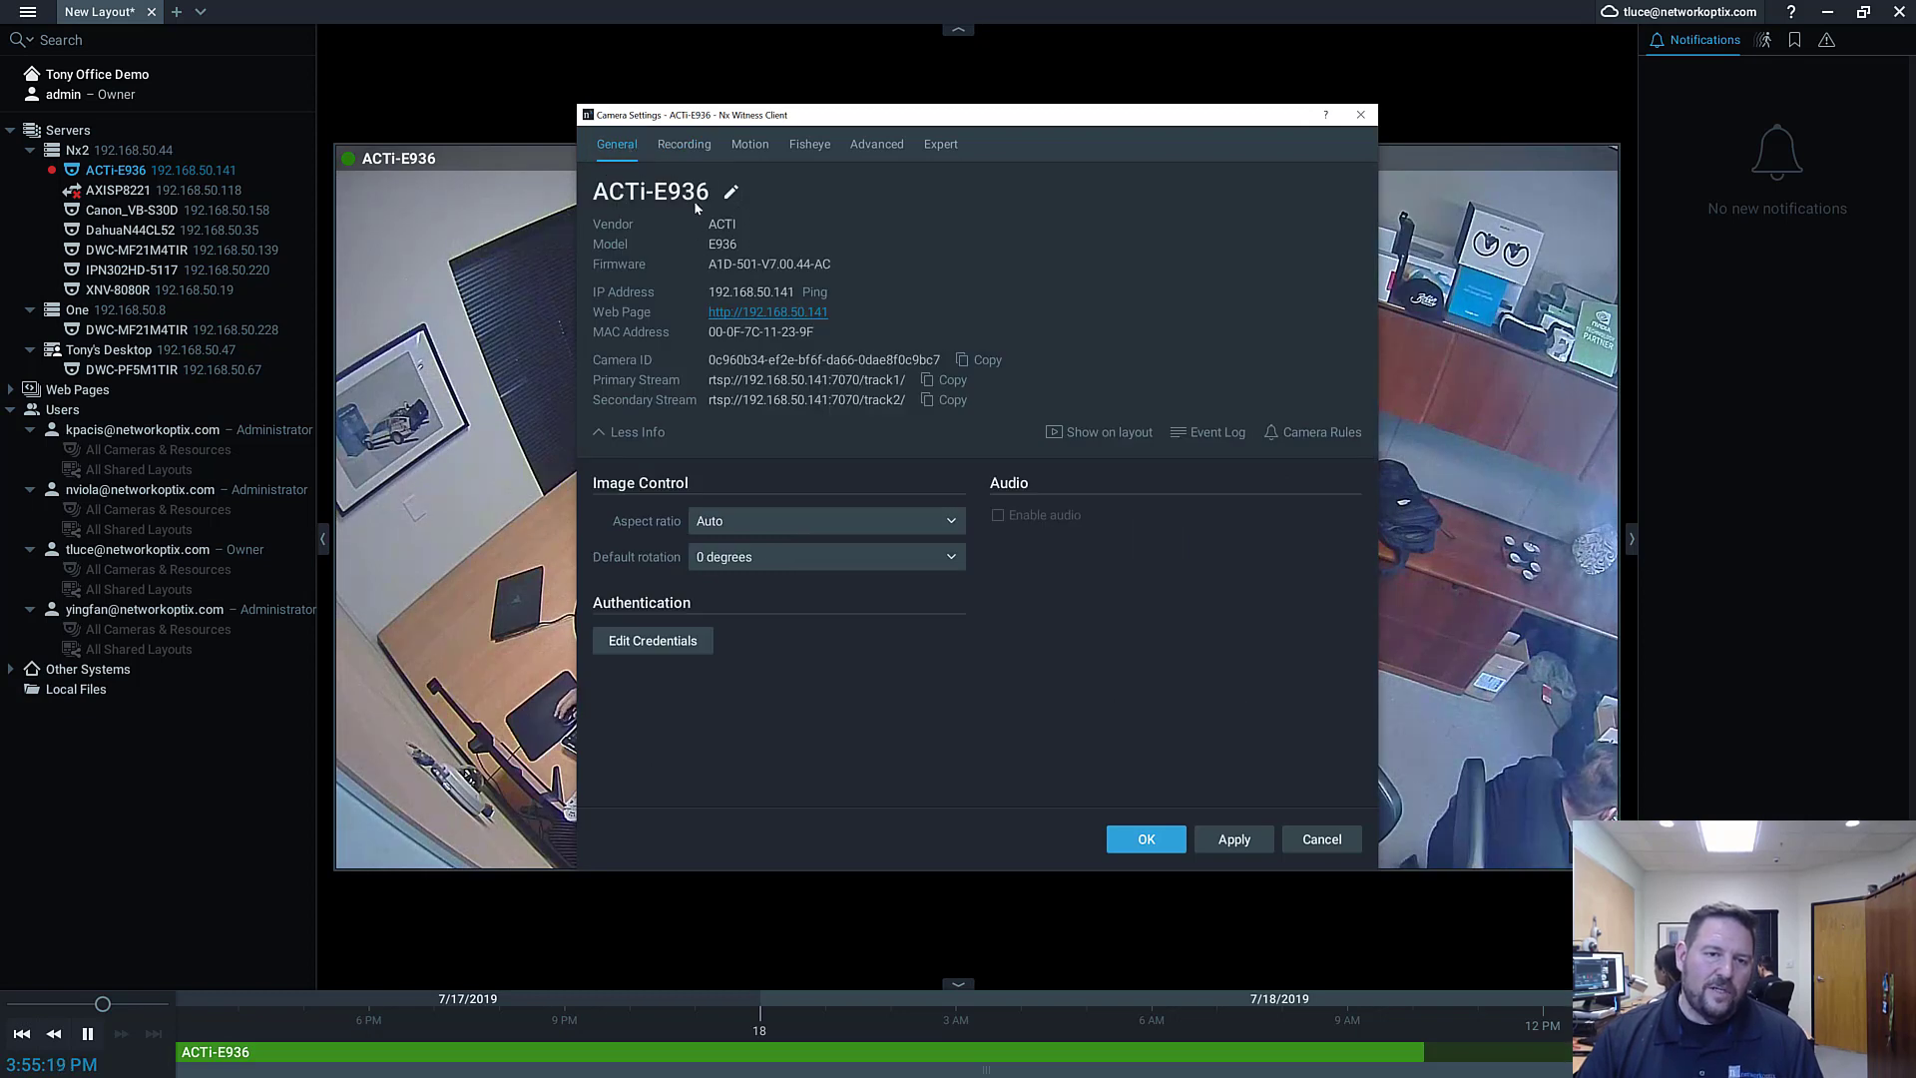
{"action": "left_click", "coordinate": [731, 191]}
{"action": "triple_click", "coordinate": [599, 190]}
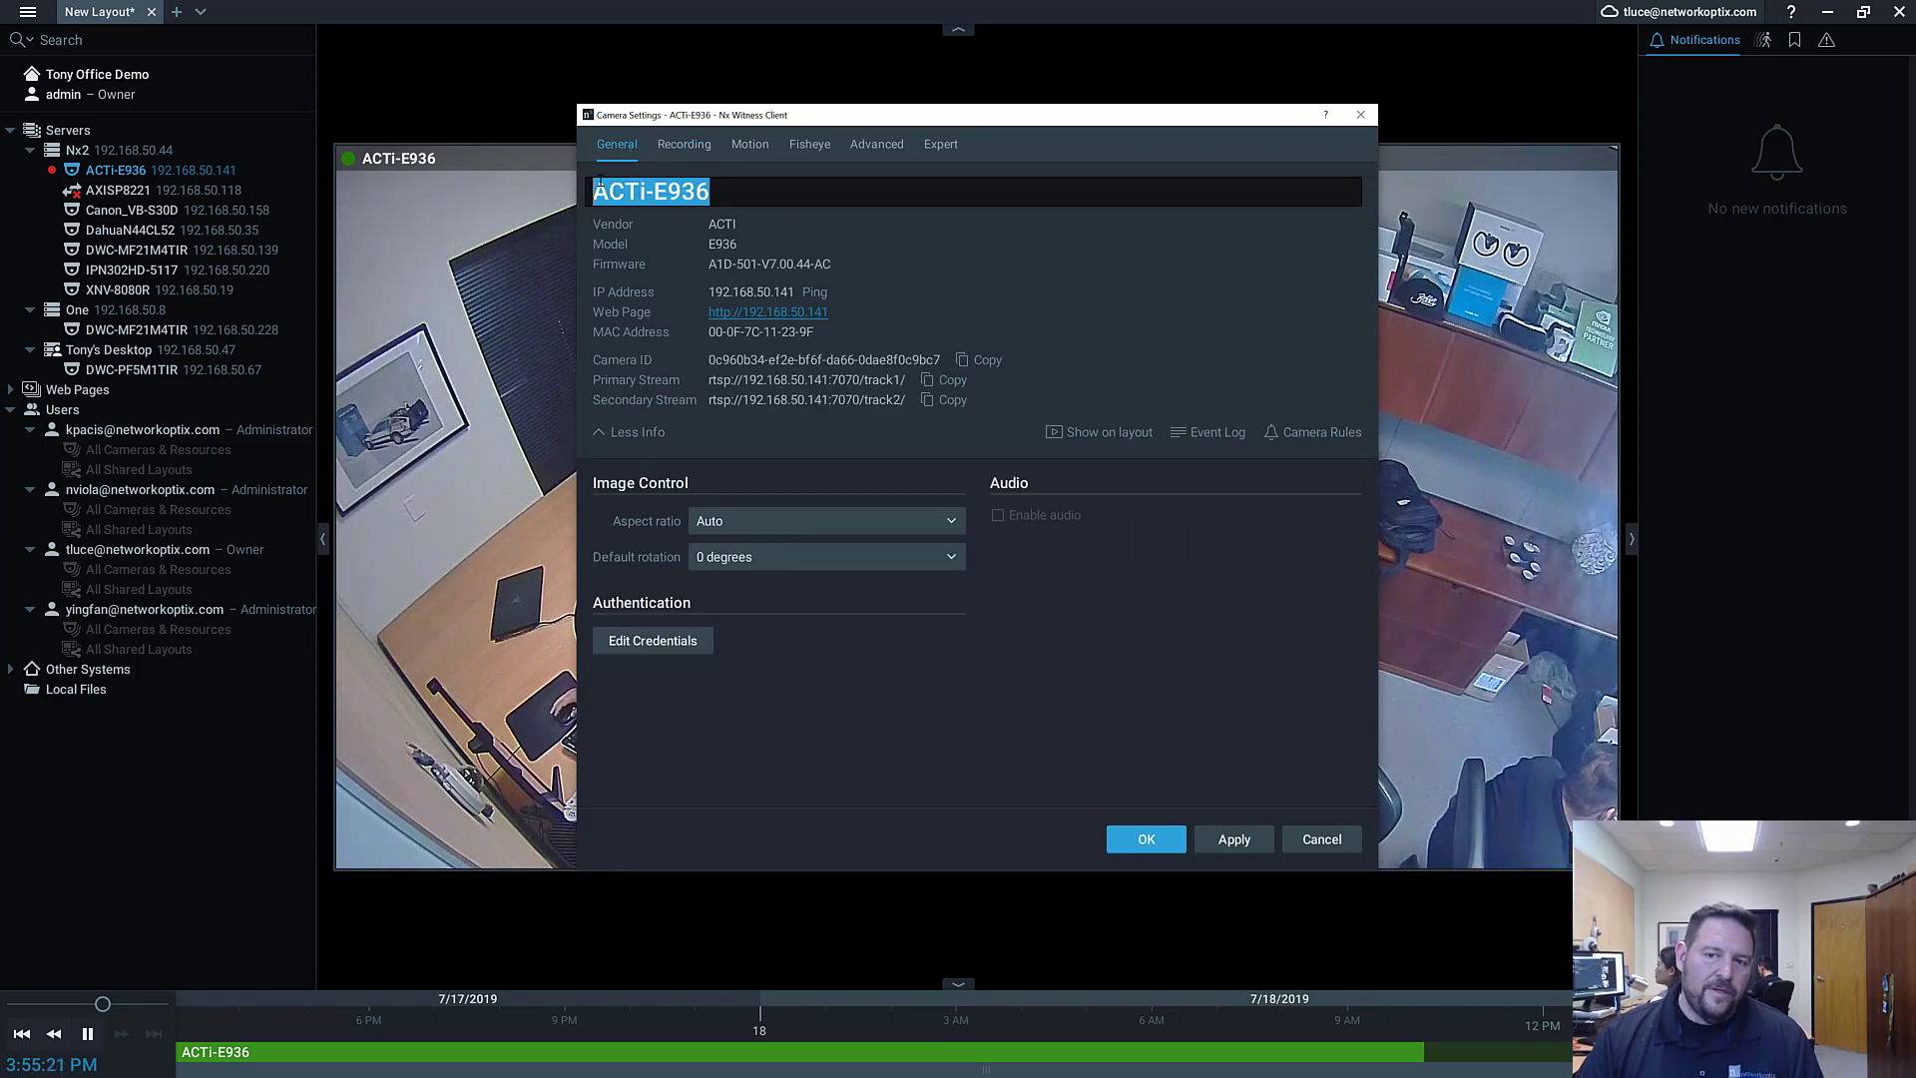
{"action": "type", "text": "Back Right"}
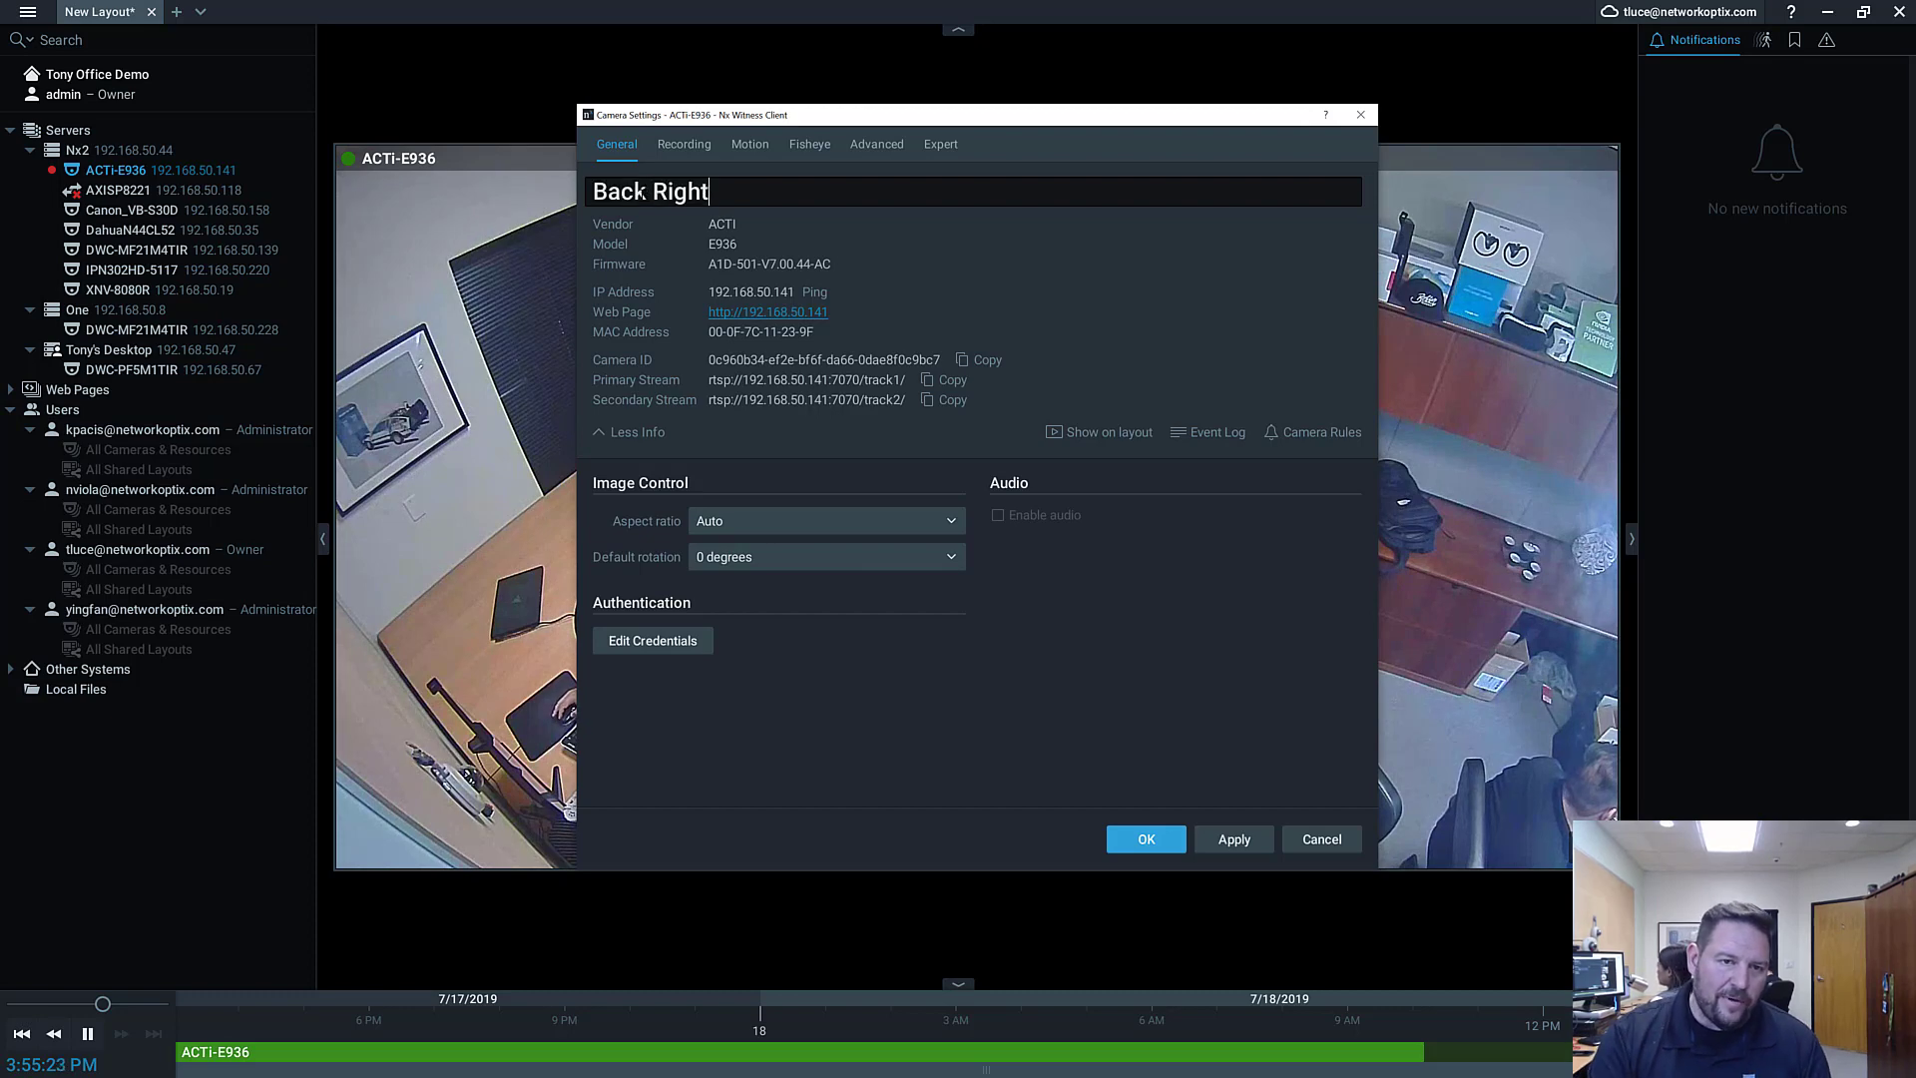
{"action": "key", "text": "Return"}
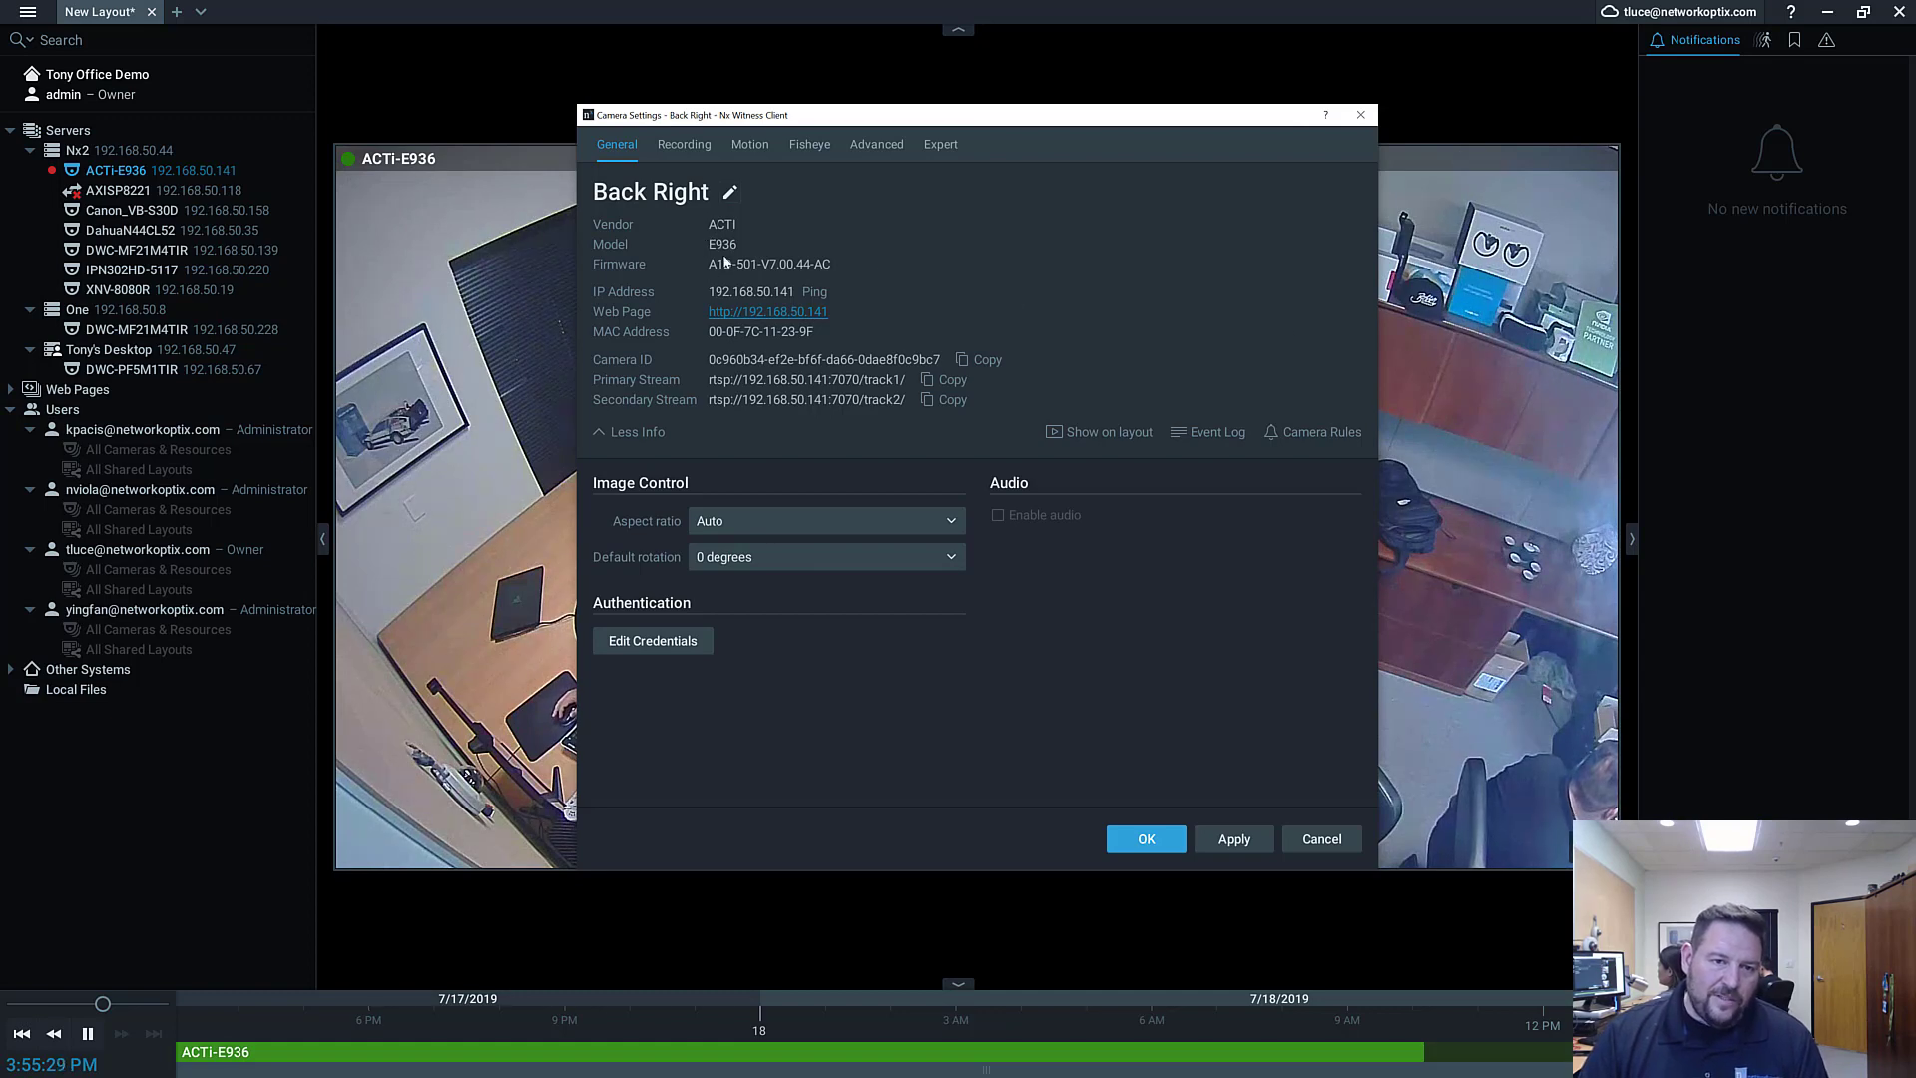
Step: Ping the camera's IP address, and view its web page in the browser before returning to the camera settings
{"action": "left_click", "coordinate": [812, 291]}
{"action": "left_click_drag", "start_coordinate": [537, 30], "coordinate": [864, 144]}
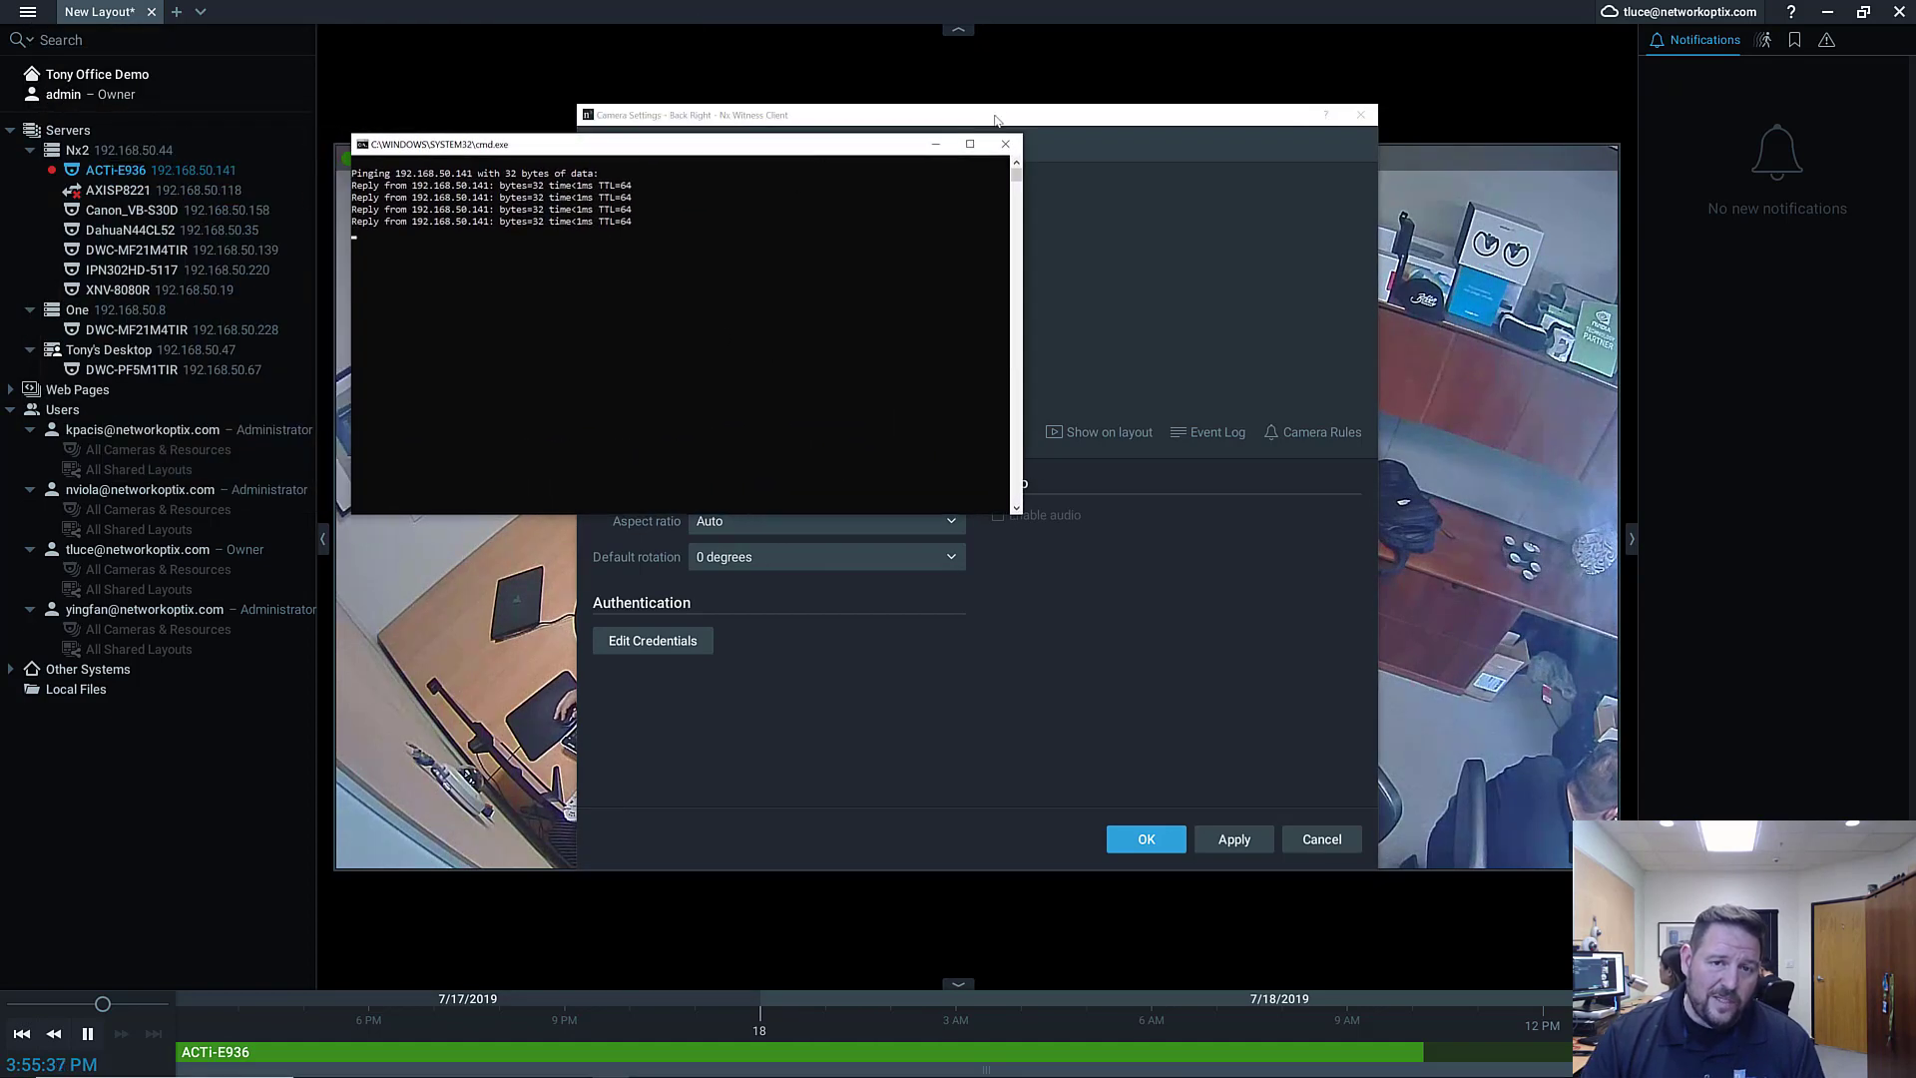
{"action": "left_click", "coordinate": [1005, 144]}
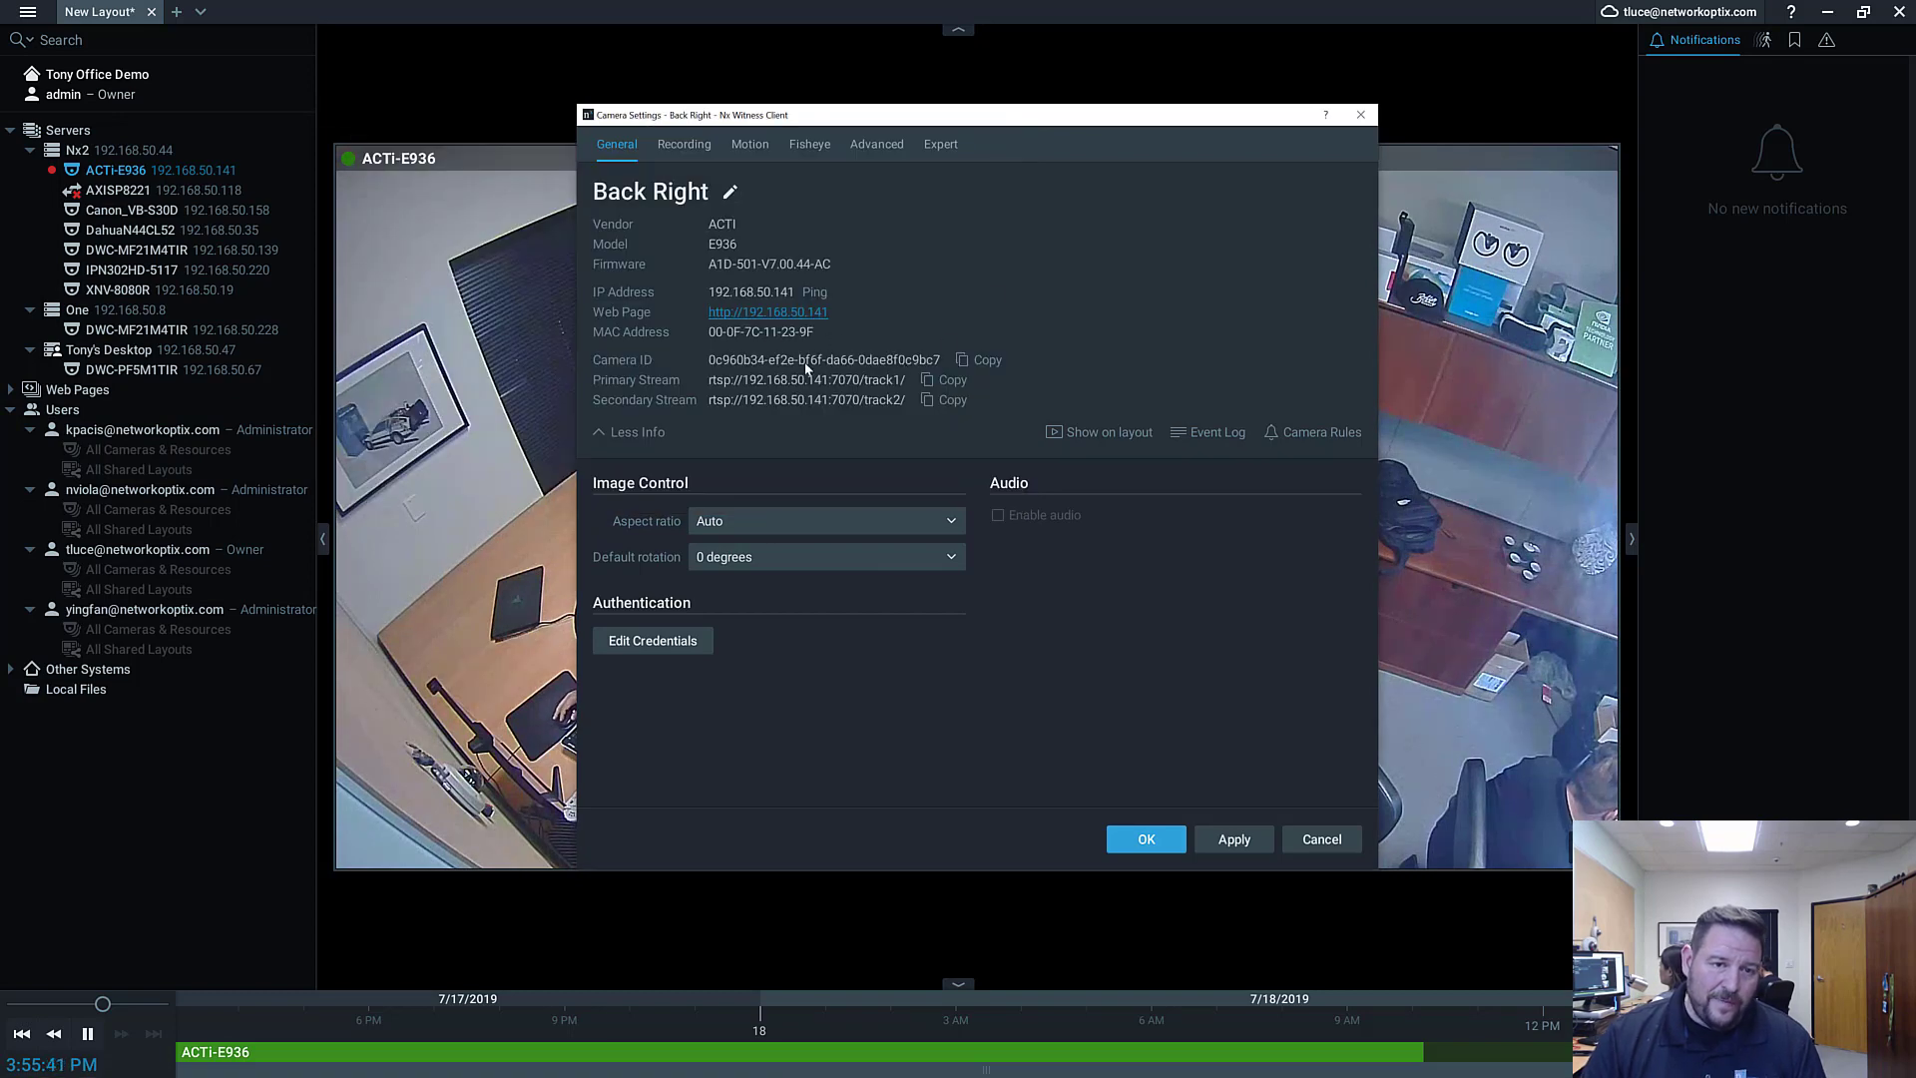
{"action": "left_click", "coordinate": [817, 314]}
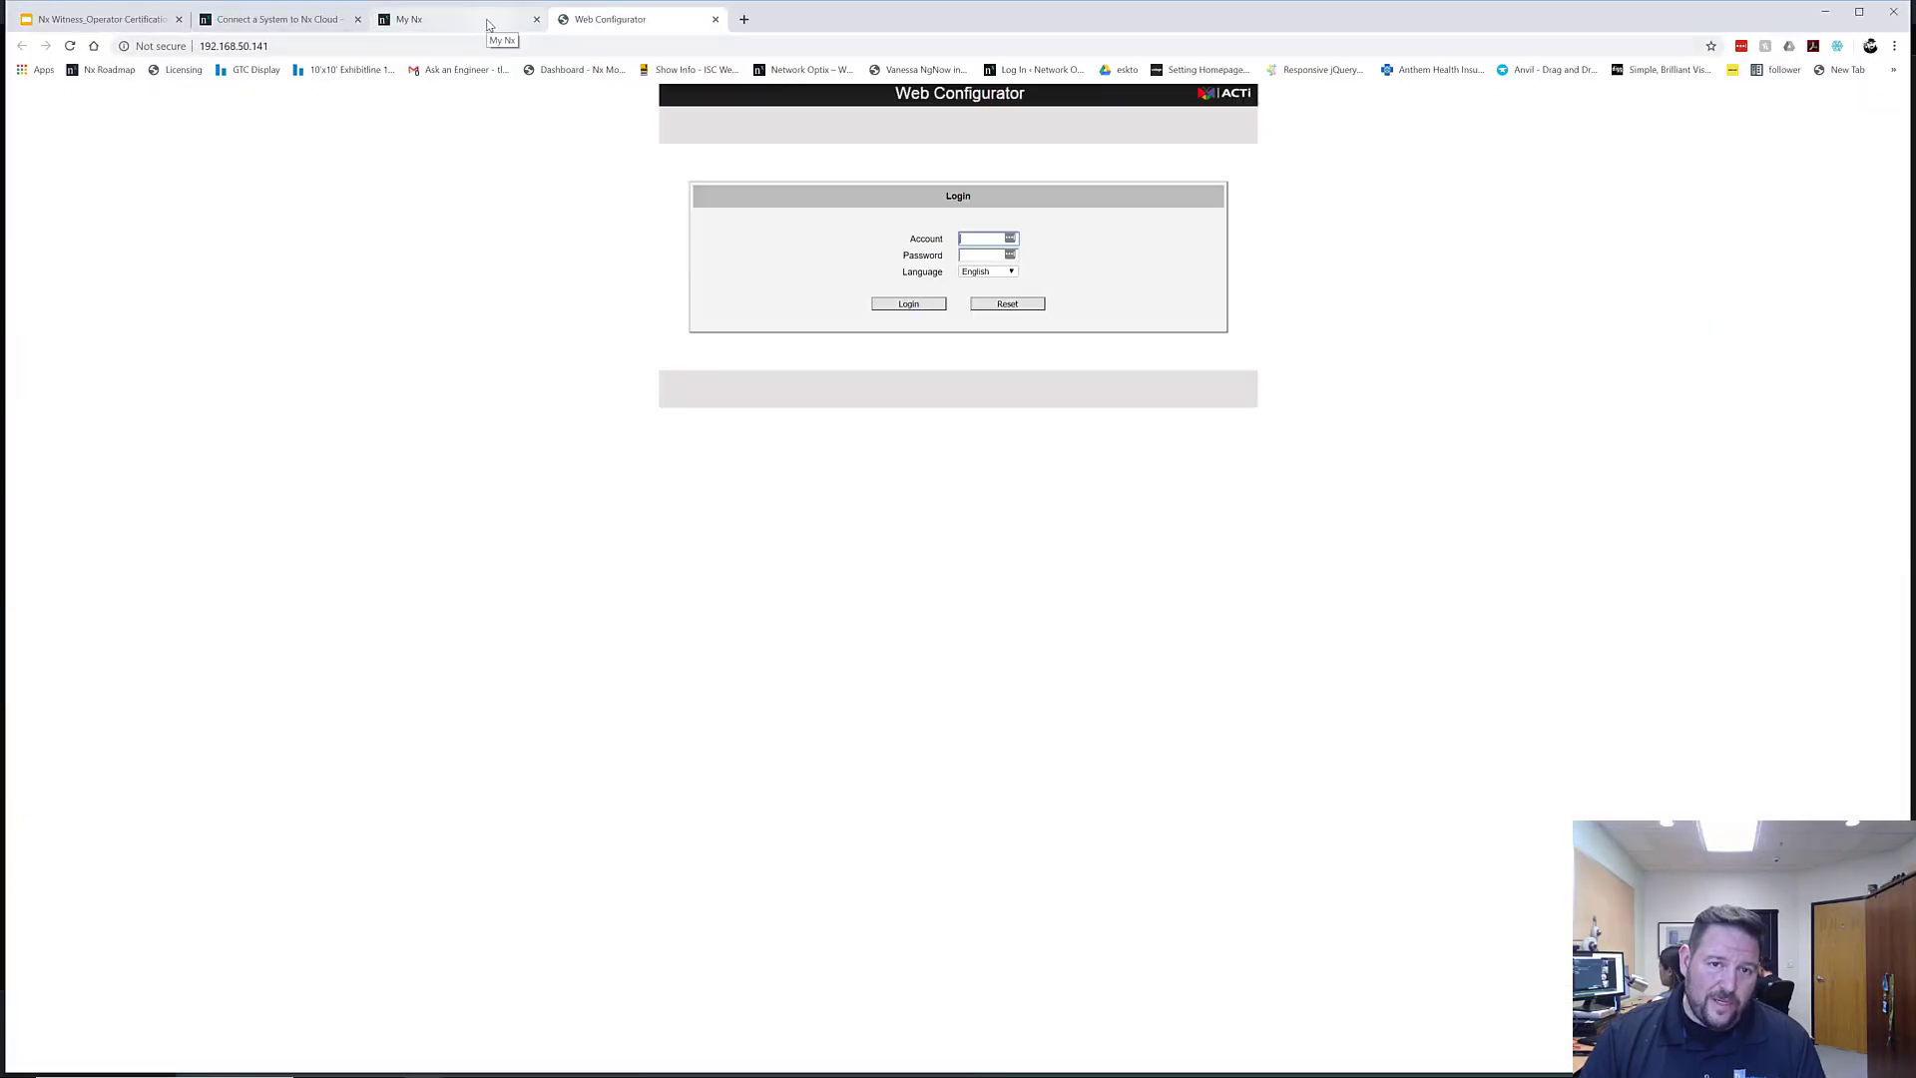
{"action": "left_click", "coordinate": [1842, 9]}
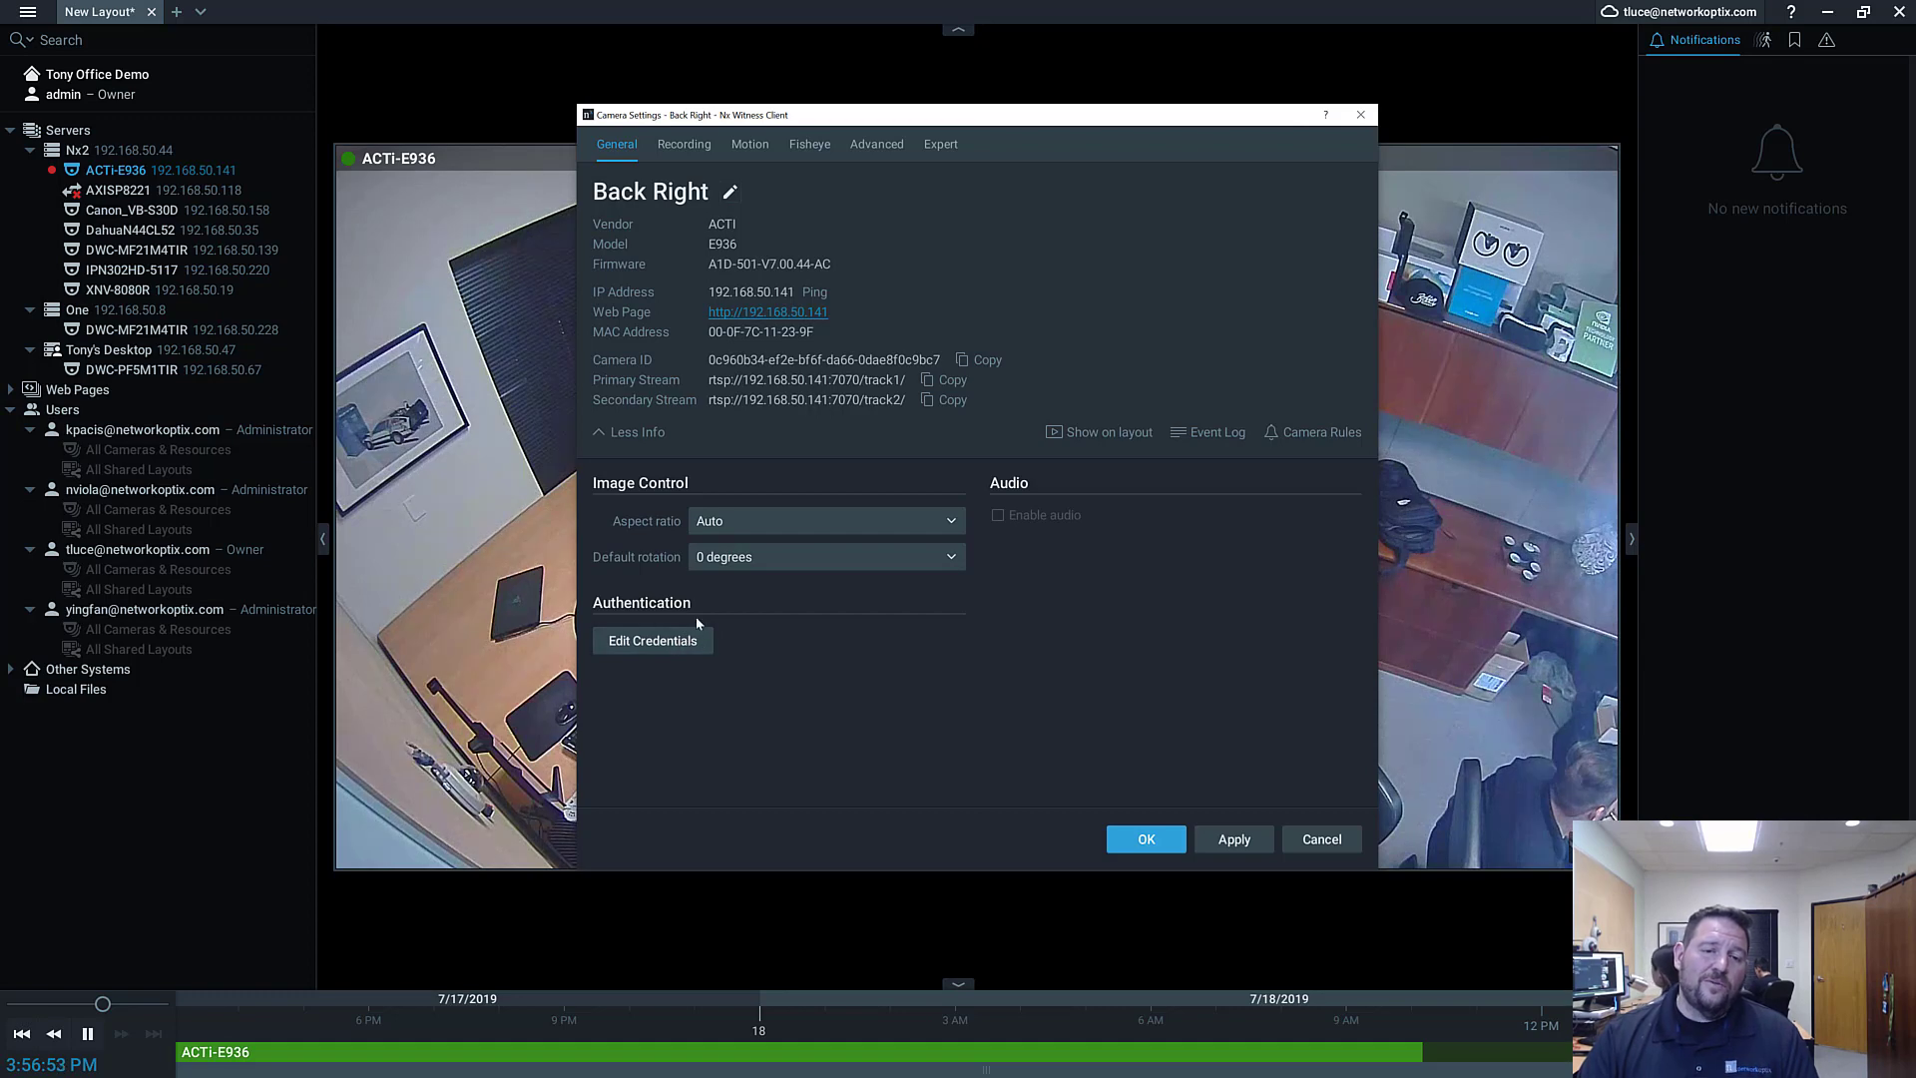
Step: Set the motion detection sensitivity to 0 across the entire camera image
{"action": "left_click", "coordinate": [684, 145]}
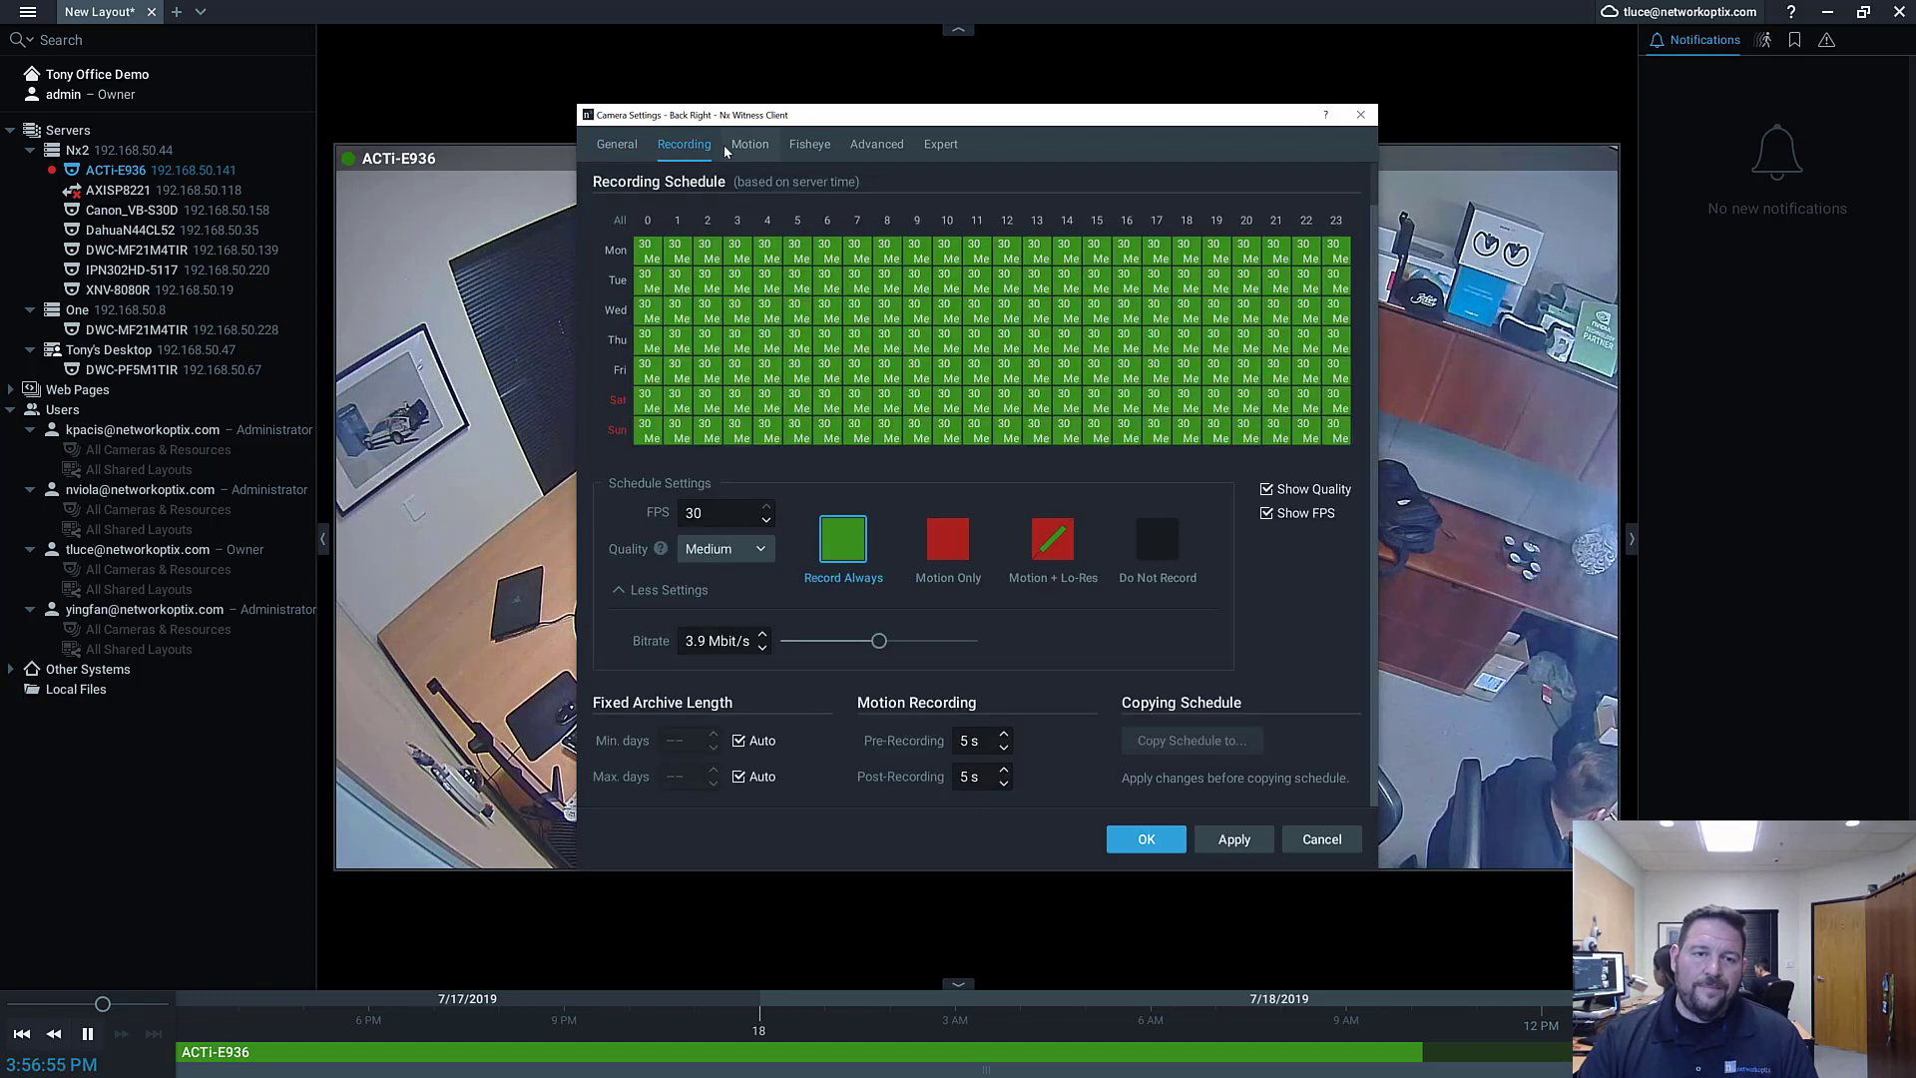
{"action": "left_click", "coordinate": [736, 147]}
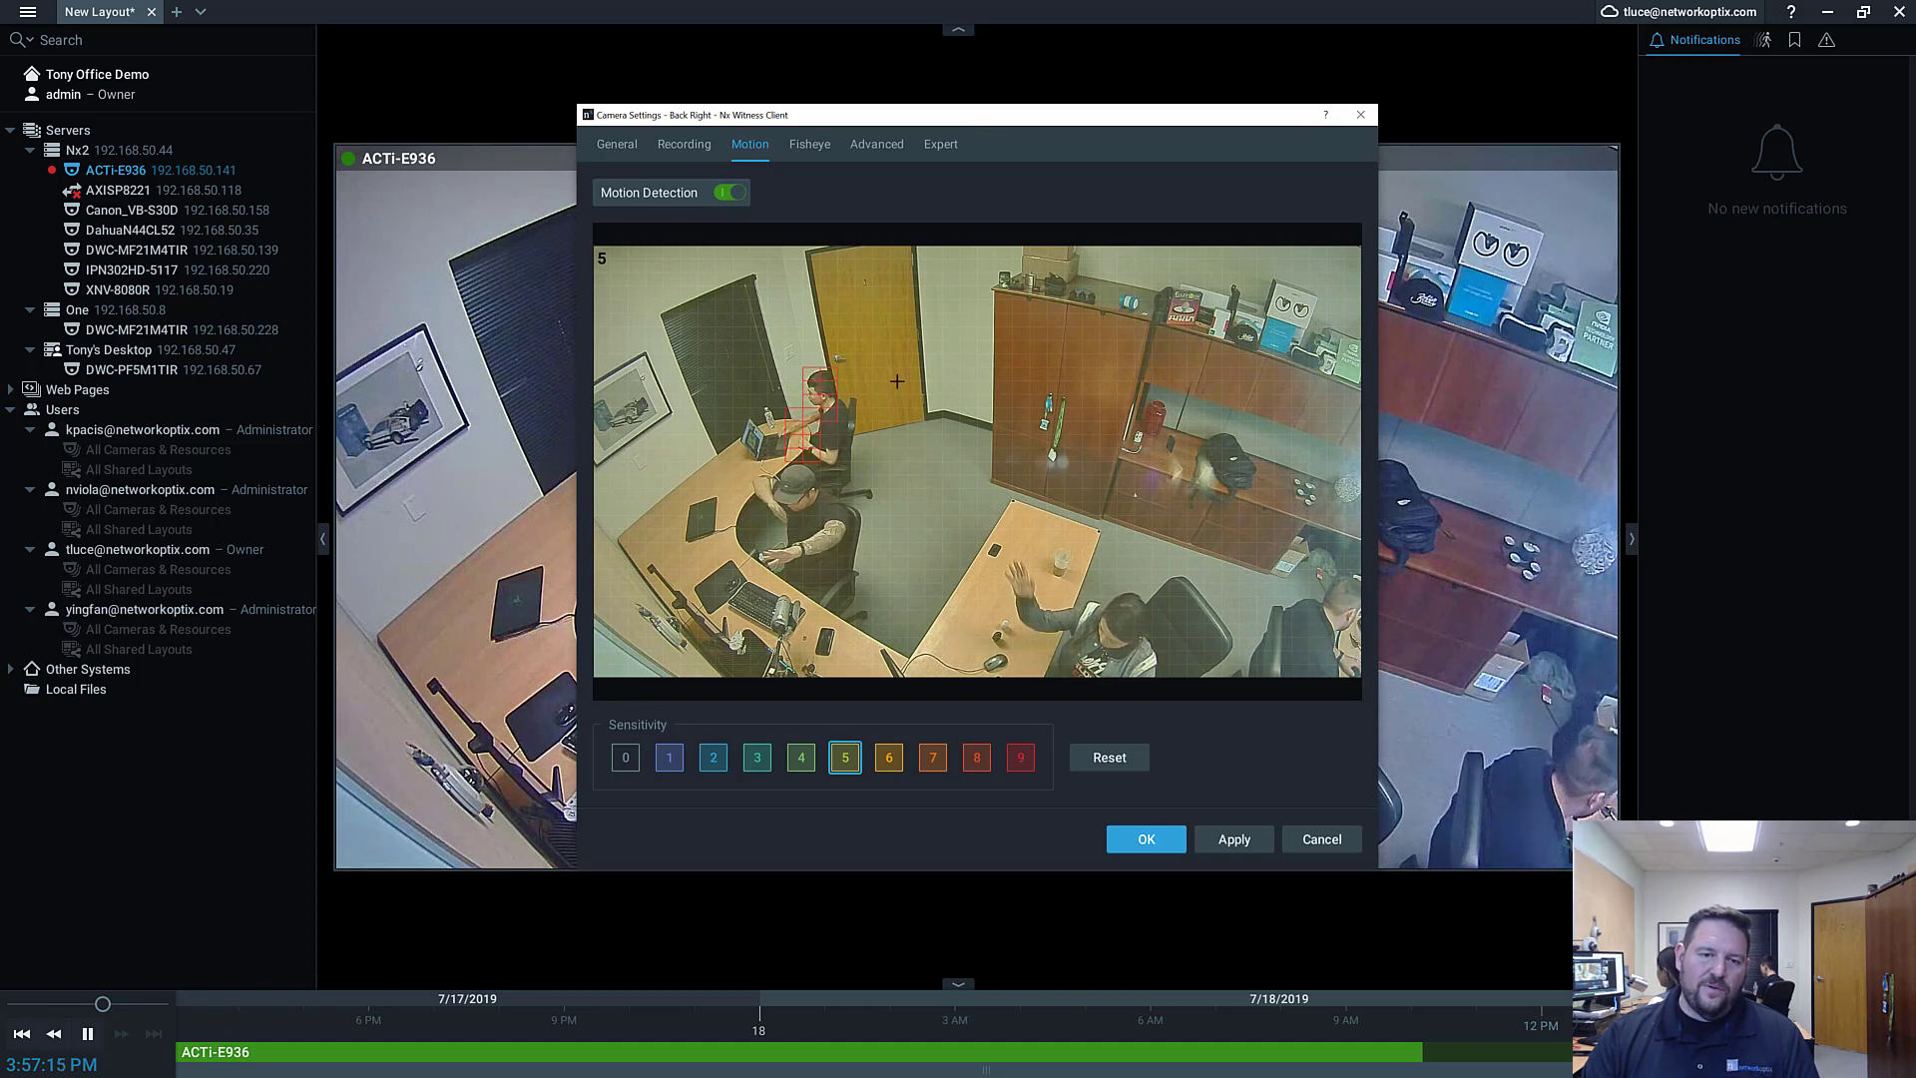
{"action": "left_click", "coordinate": [629, 756]}
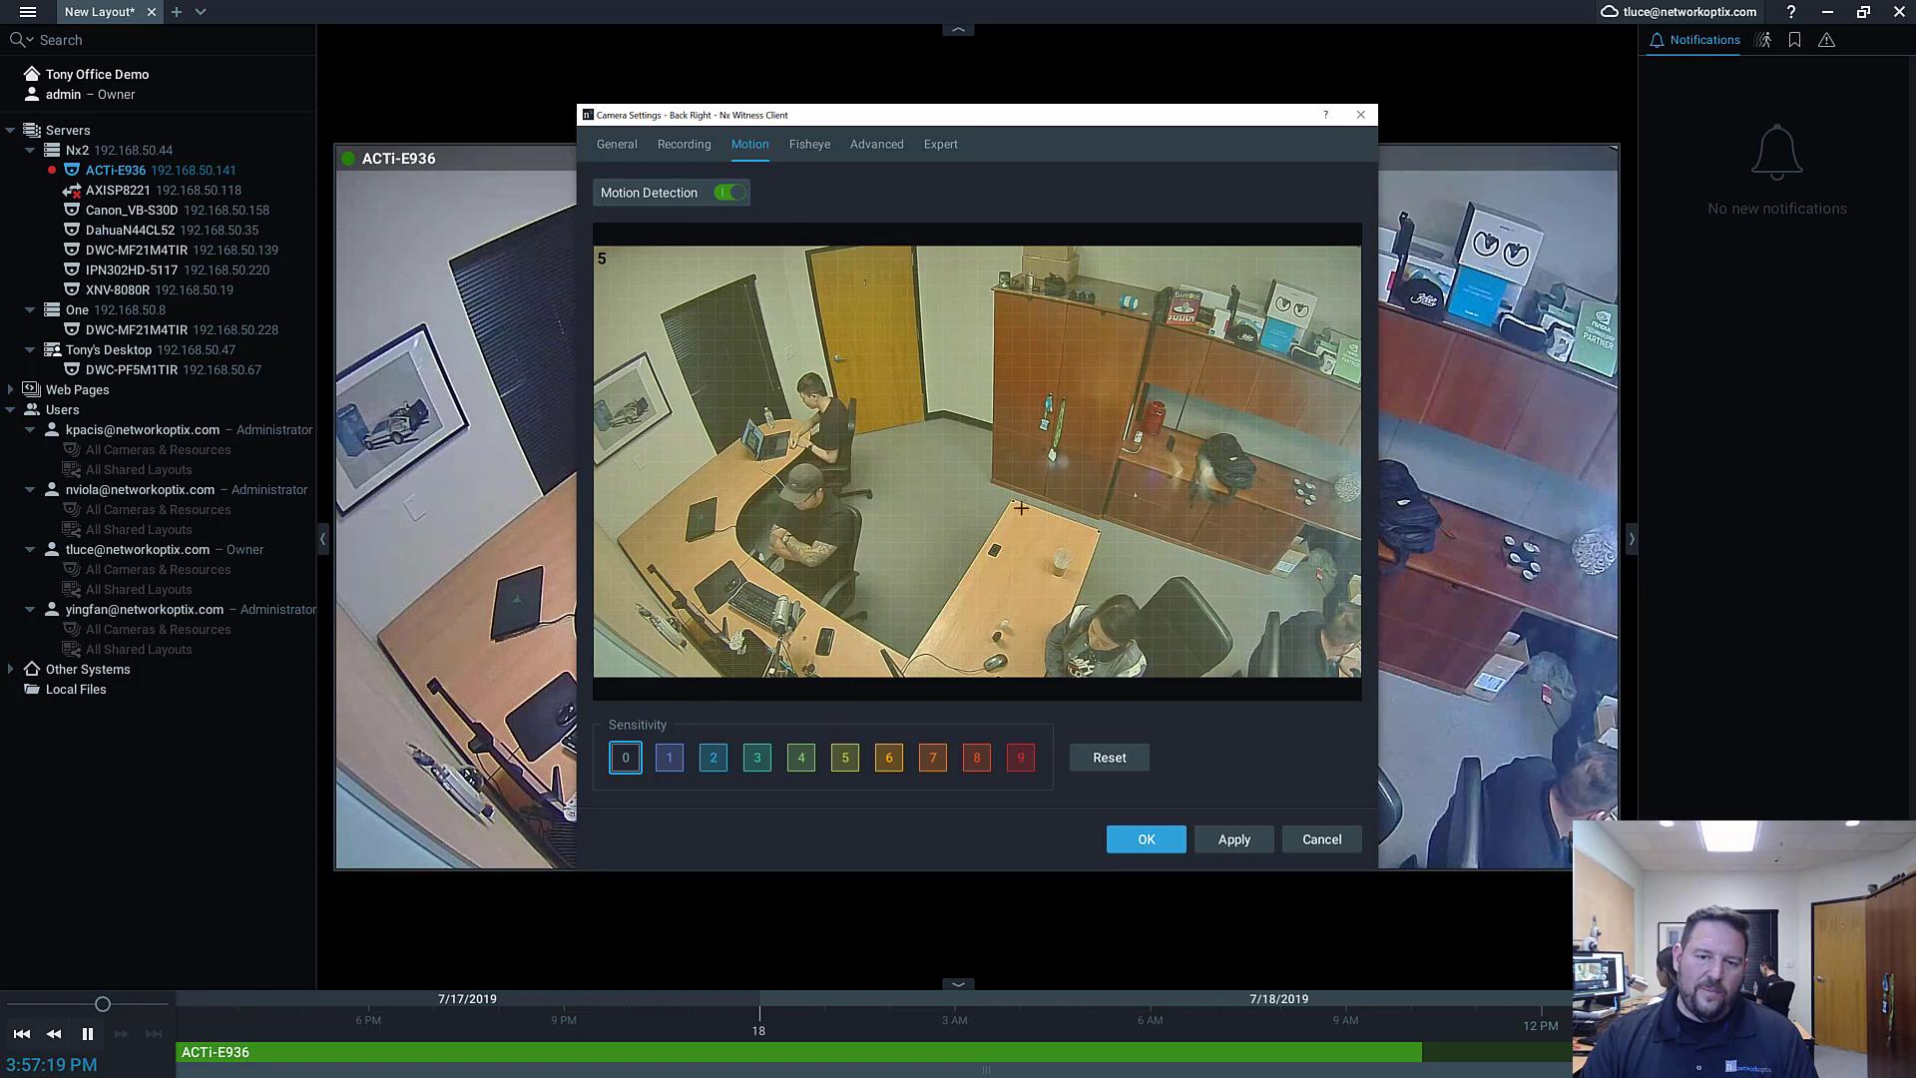
{"action": "left_click", "coordinate": [979, 553]}
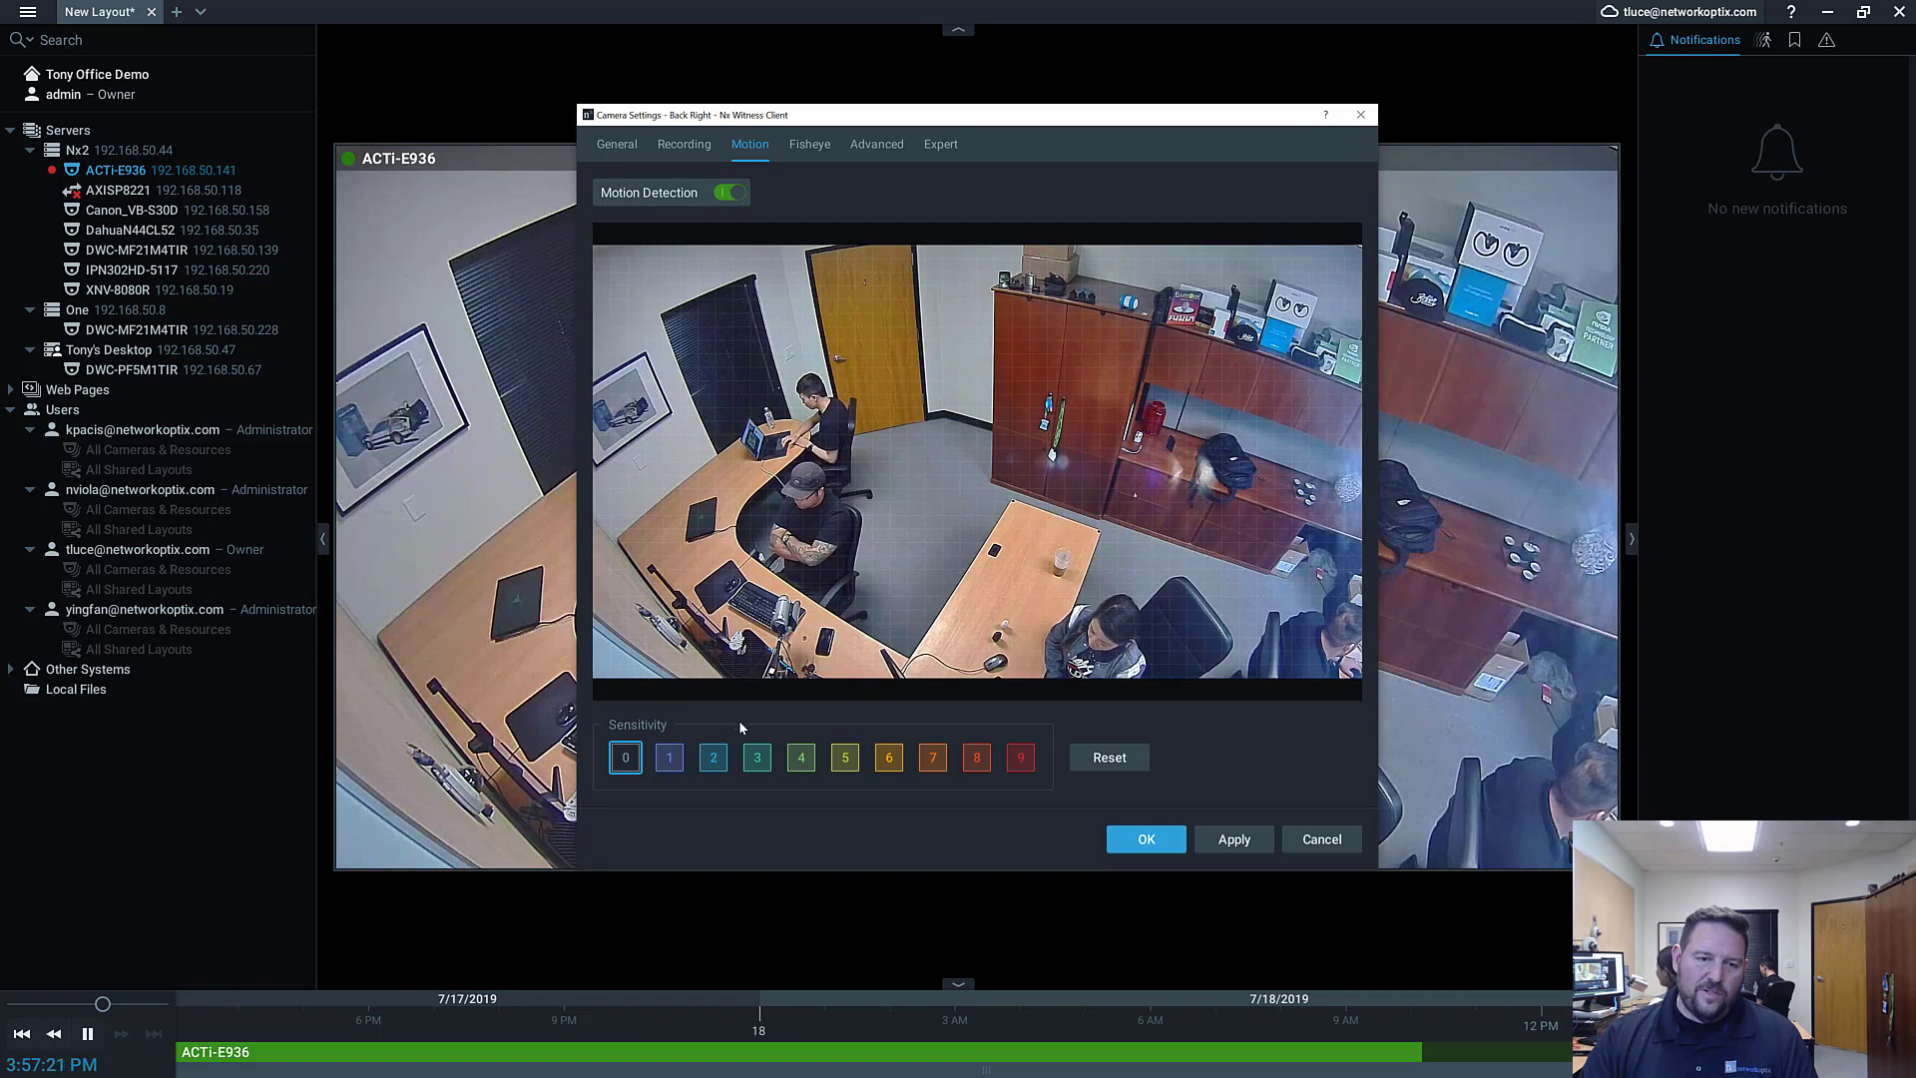
Step: Mark the area around the office door with motion sensitivity 5, and apply the camera settings
{"action": "left_click", "coordinate": [843, 763]}
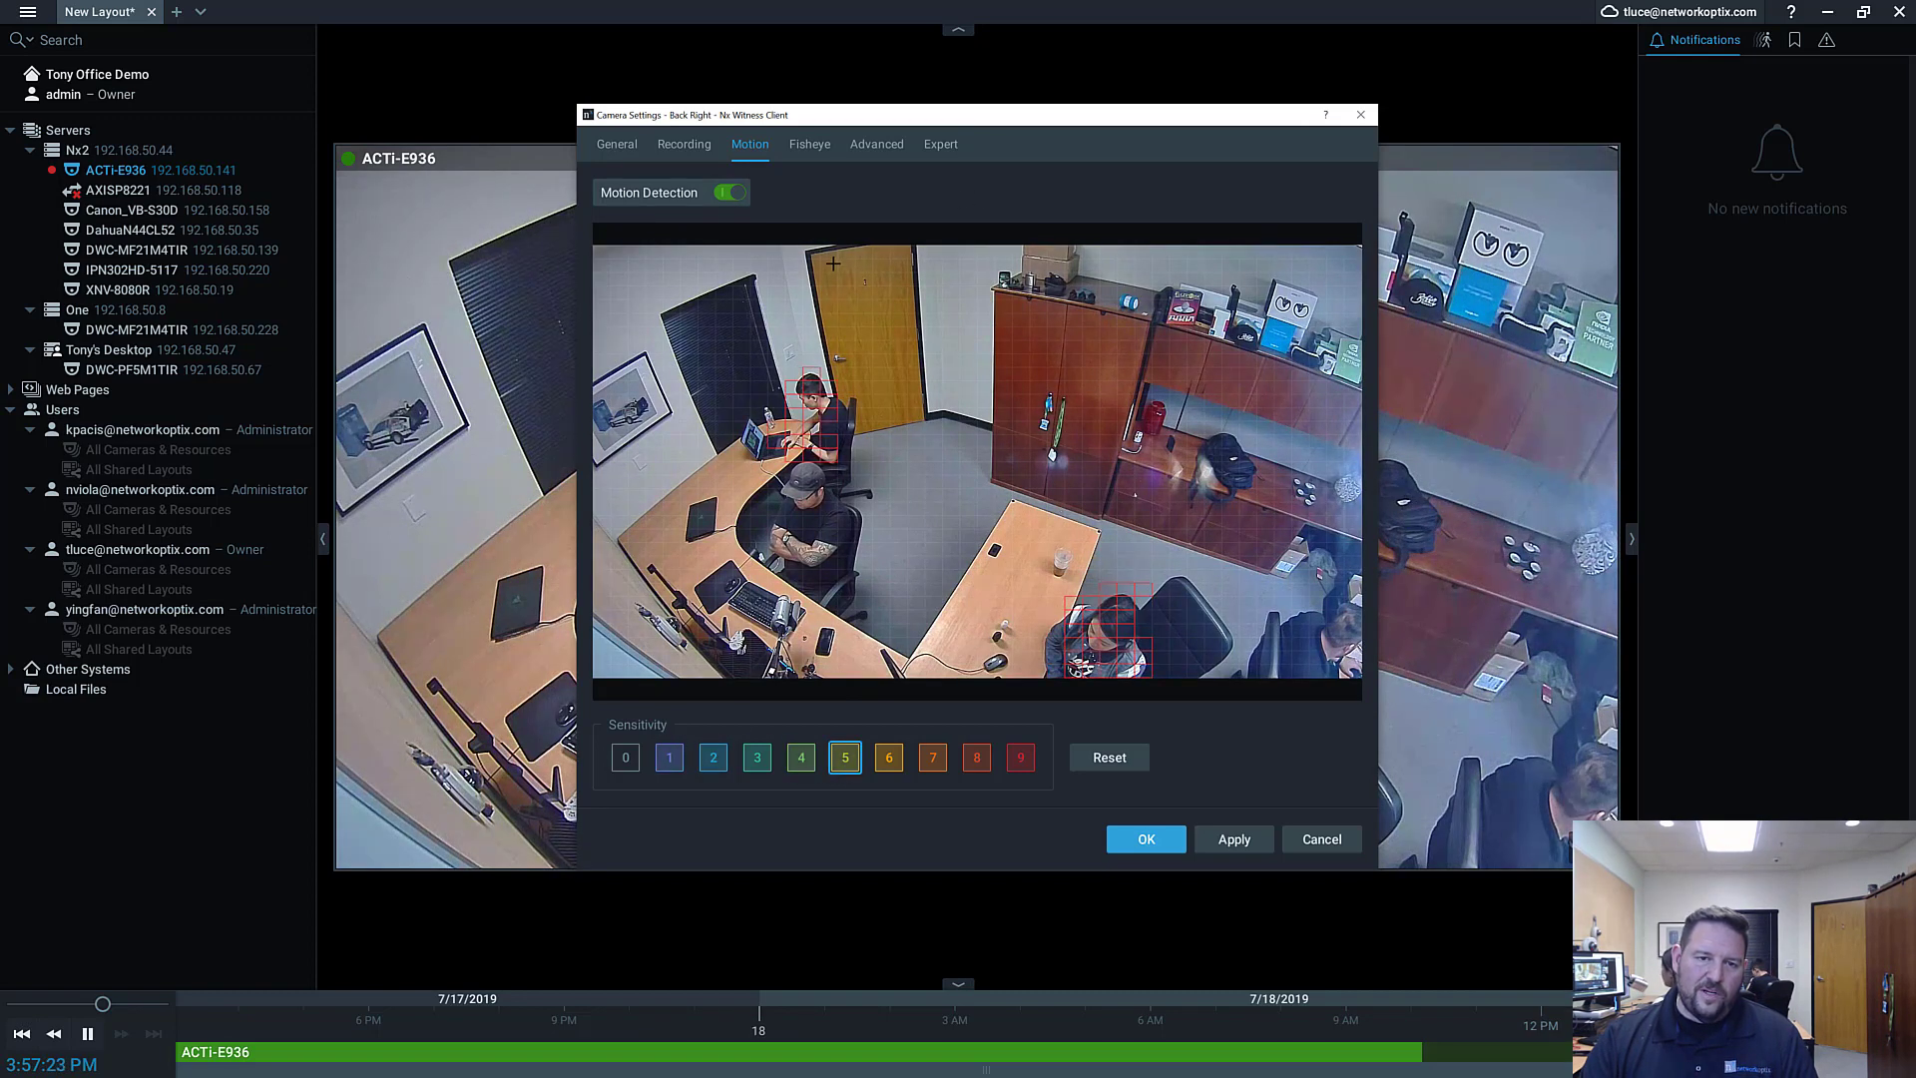
{"action": "left_click_drag", "start_coordinate": [834, 263], "coordinate": [912, 427]}
{"action": "left_click_drag", "start_coordinate": [805, 248], "coordinate": [907, 316]}
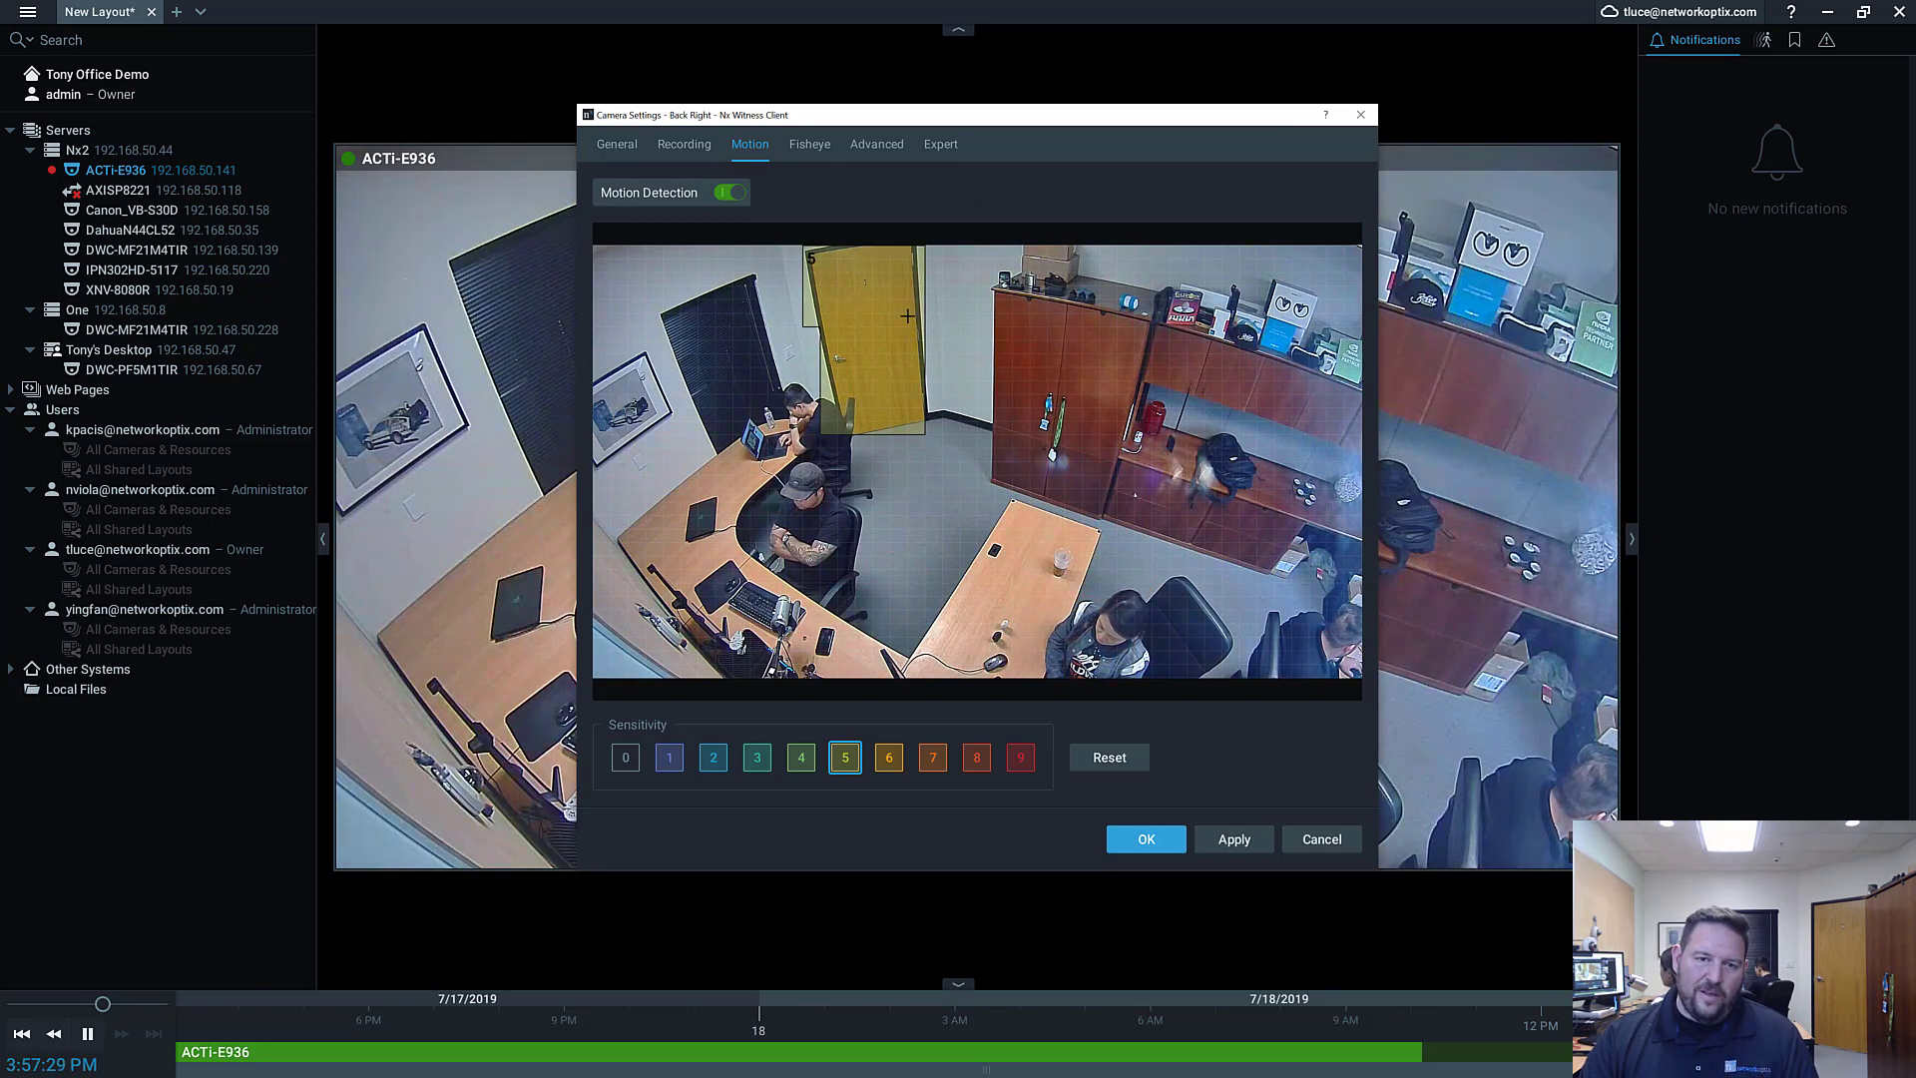
{"action": "left_click", "coordinate": [1233, 839]}
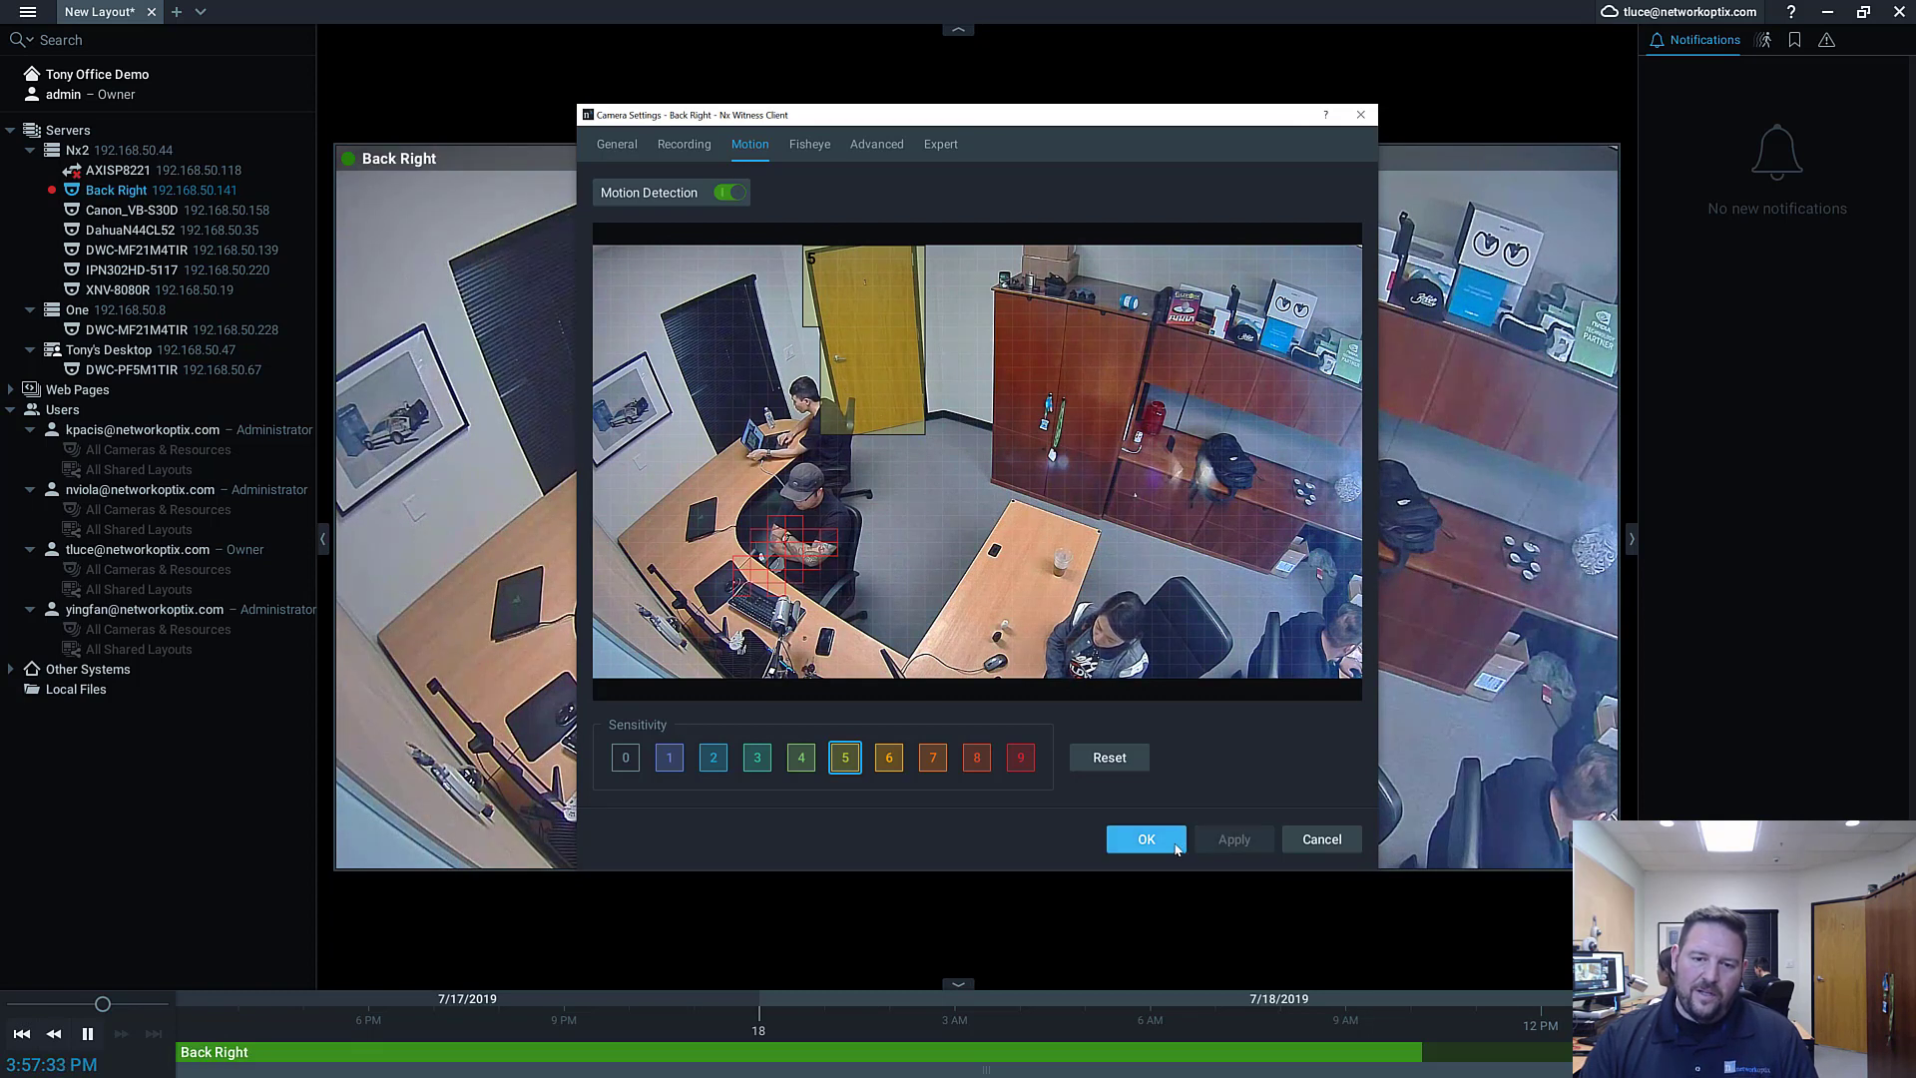
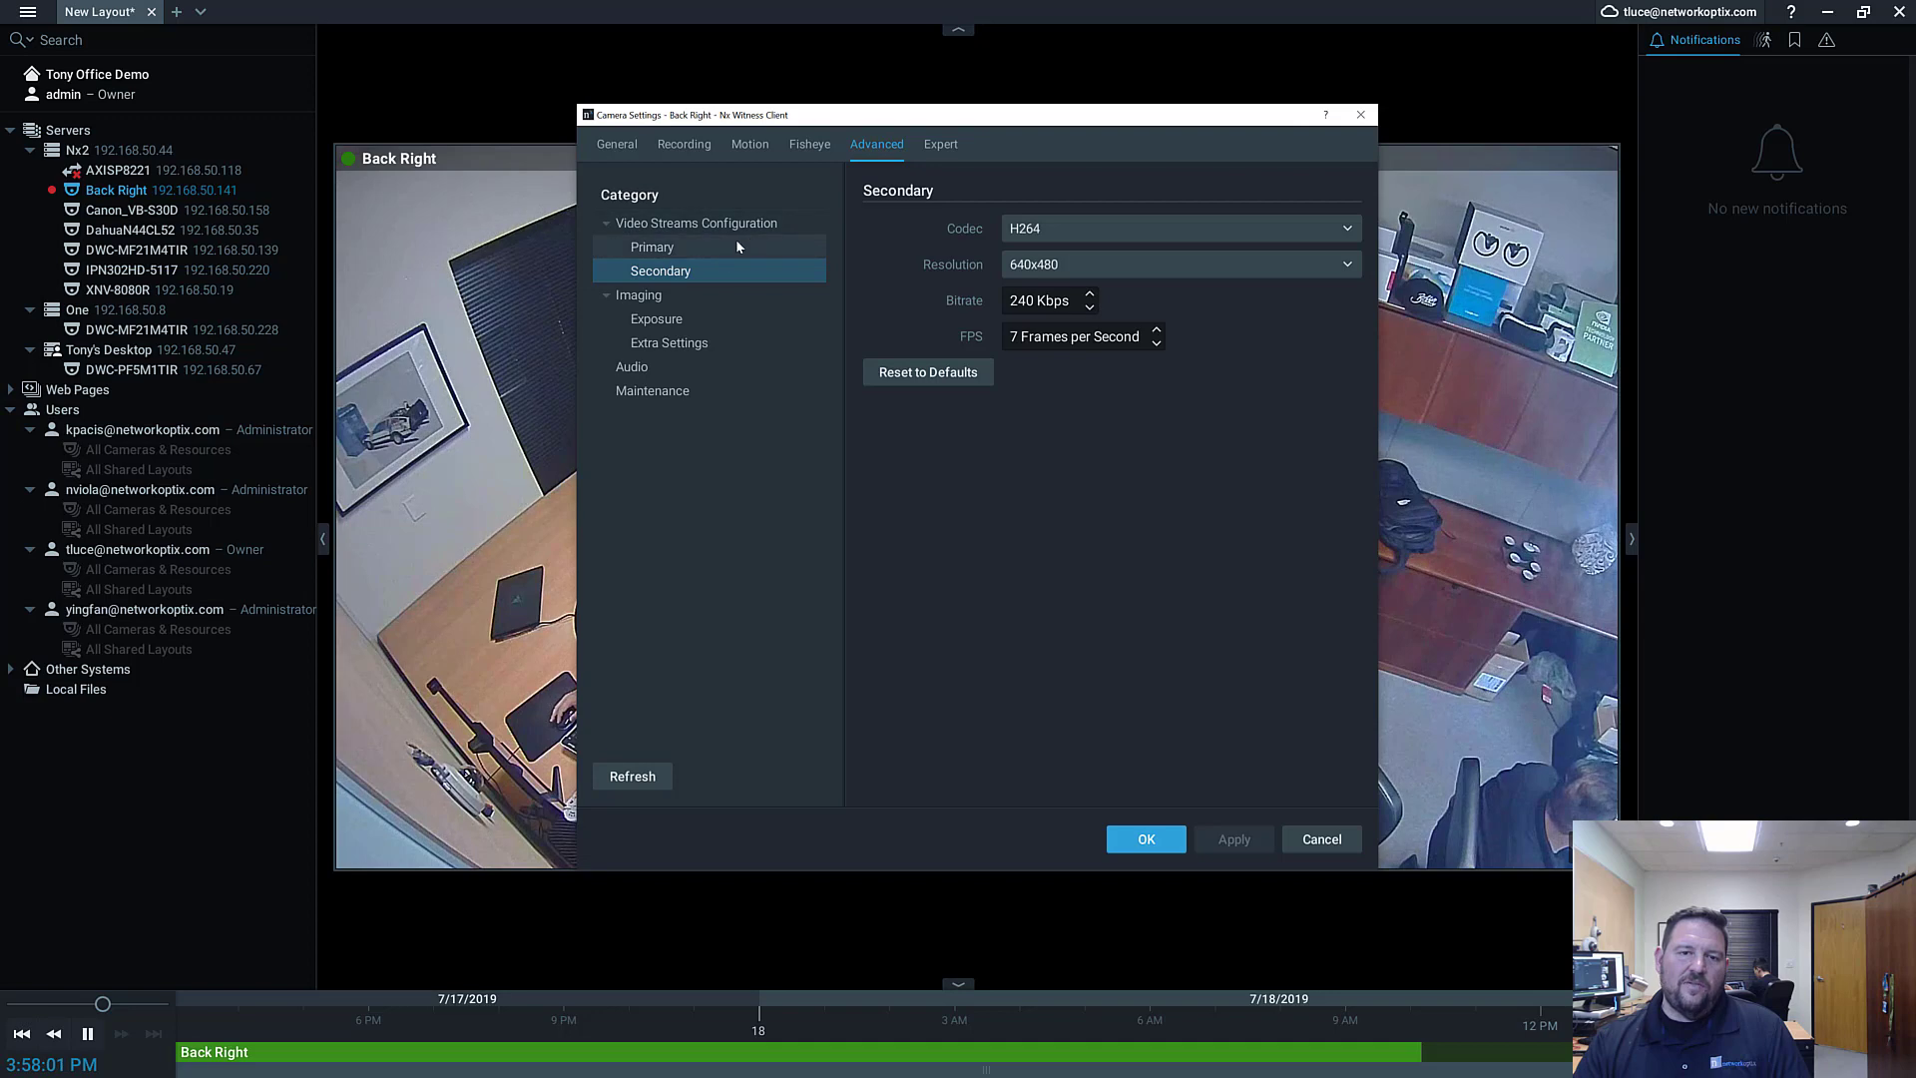
Step: Review the camera's advanced settings for the primary and secondary streams, exposure, extra imaging, audio and maintenance
{"action": "left_click", "coordinate": [739, 245]}
{"action": "left_click", "coordinate": [732, 269]}
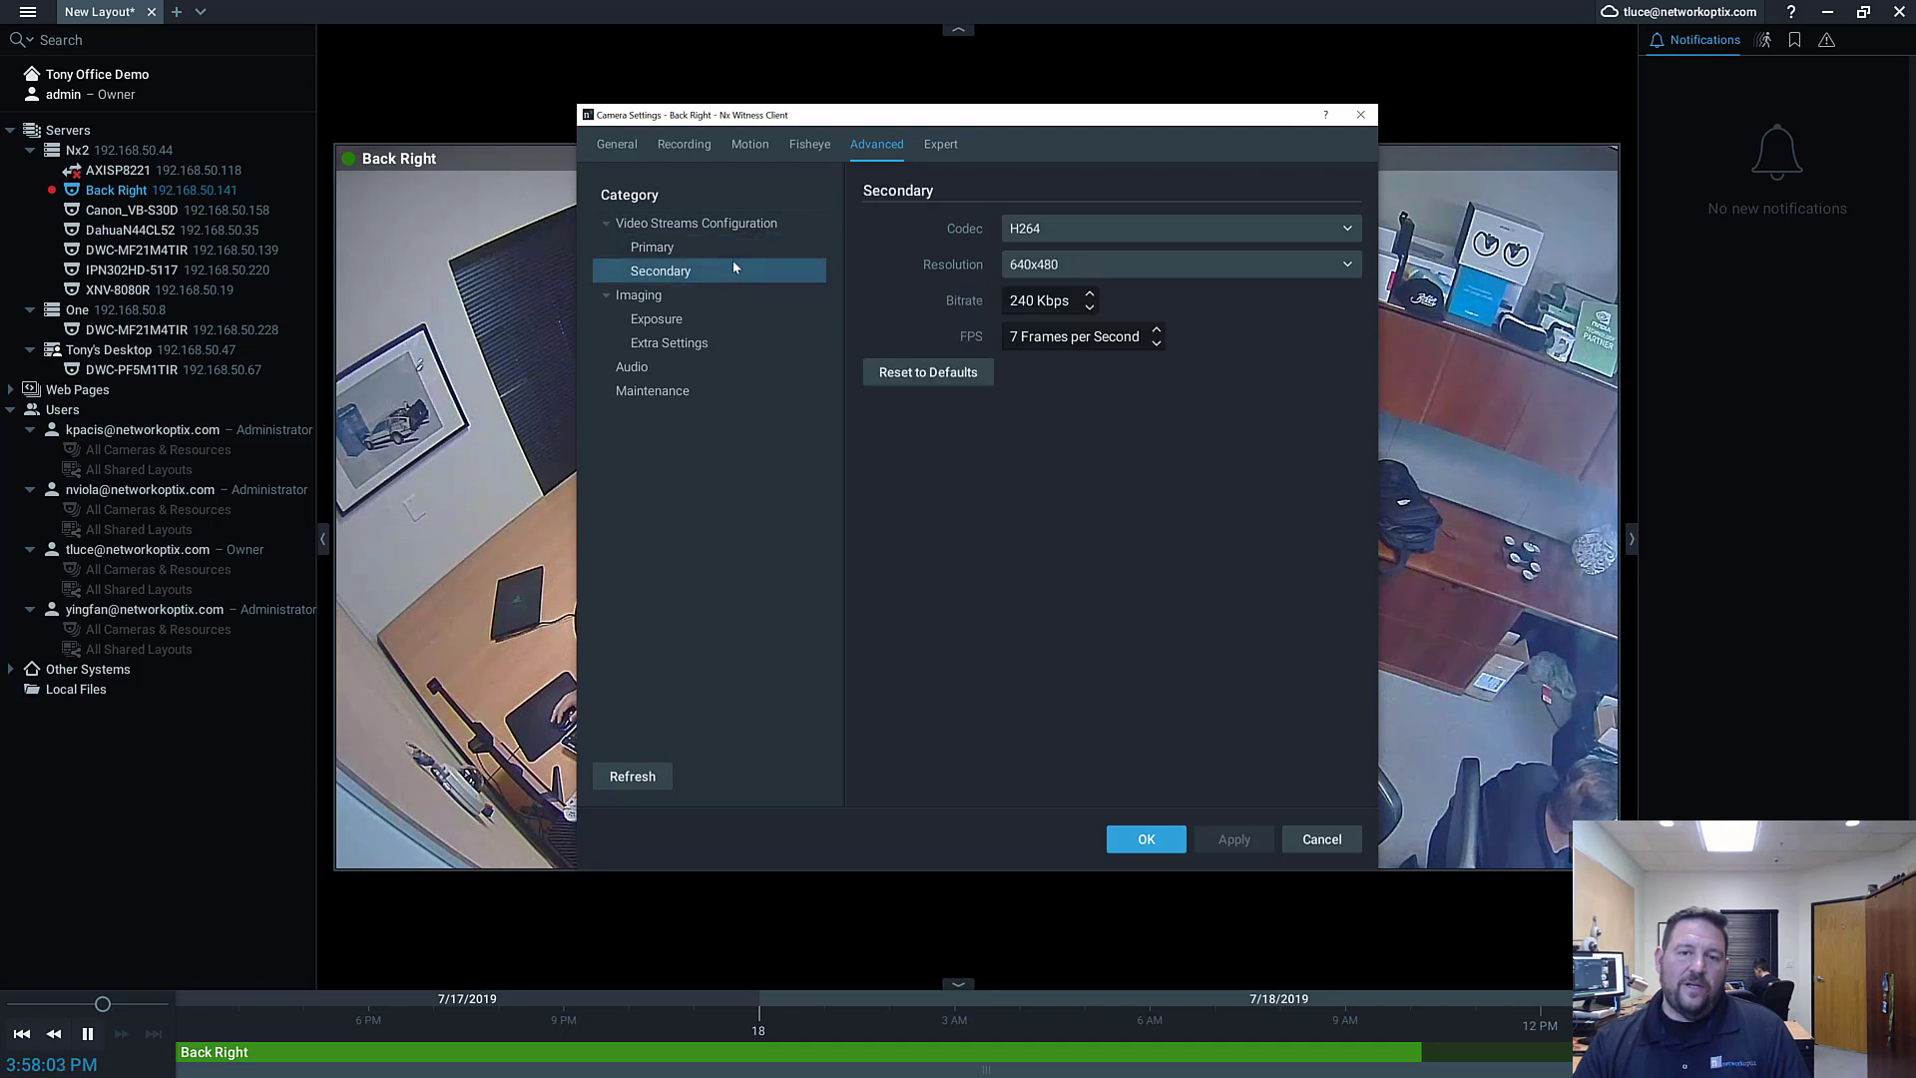
{"action": "left_click", "coordinate": [734, 243]}
{"action": "left_click", "coordinate": [721, 319]}
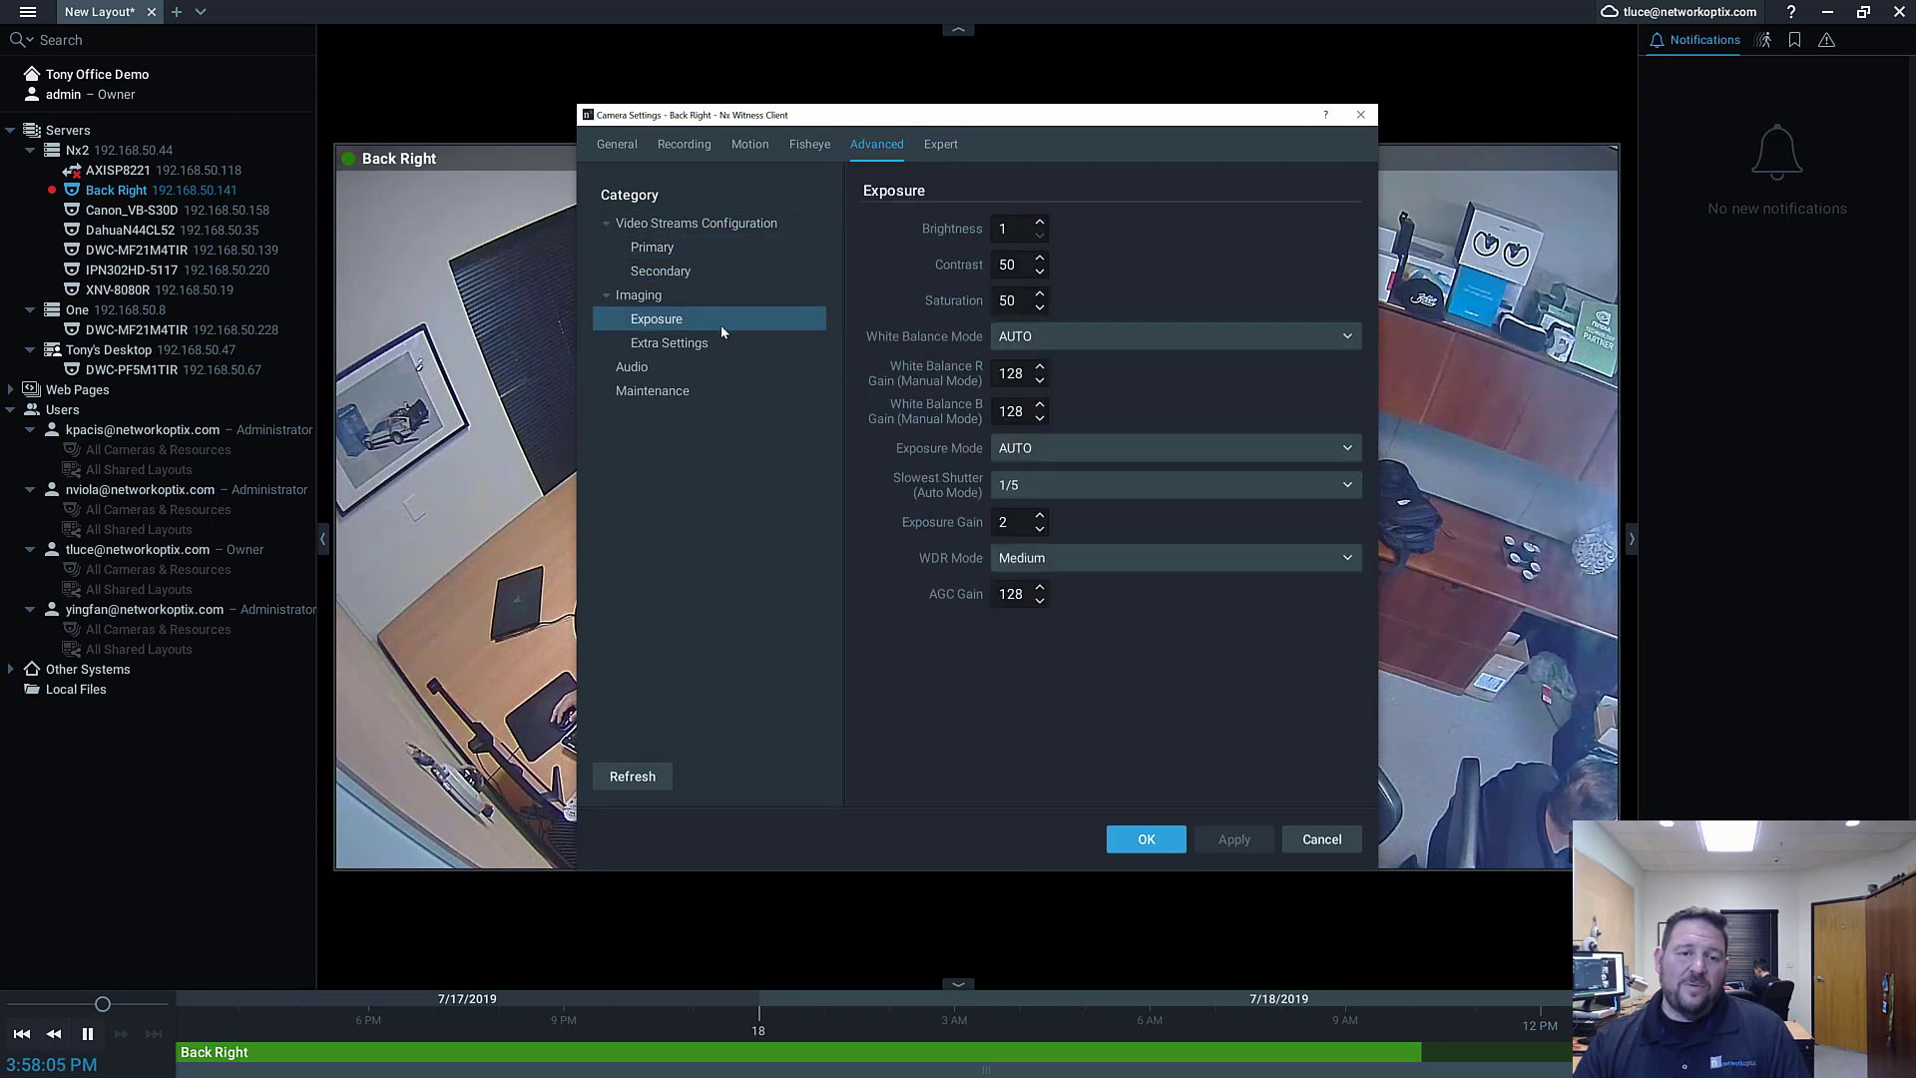
{"action": "left_click", "coordinate": [721, 344]}
{"action": "left_click", "coordinate": [711, 369]}
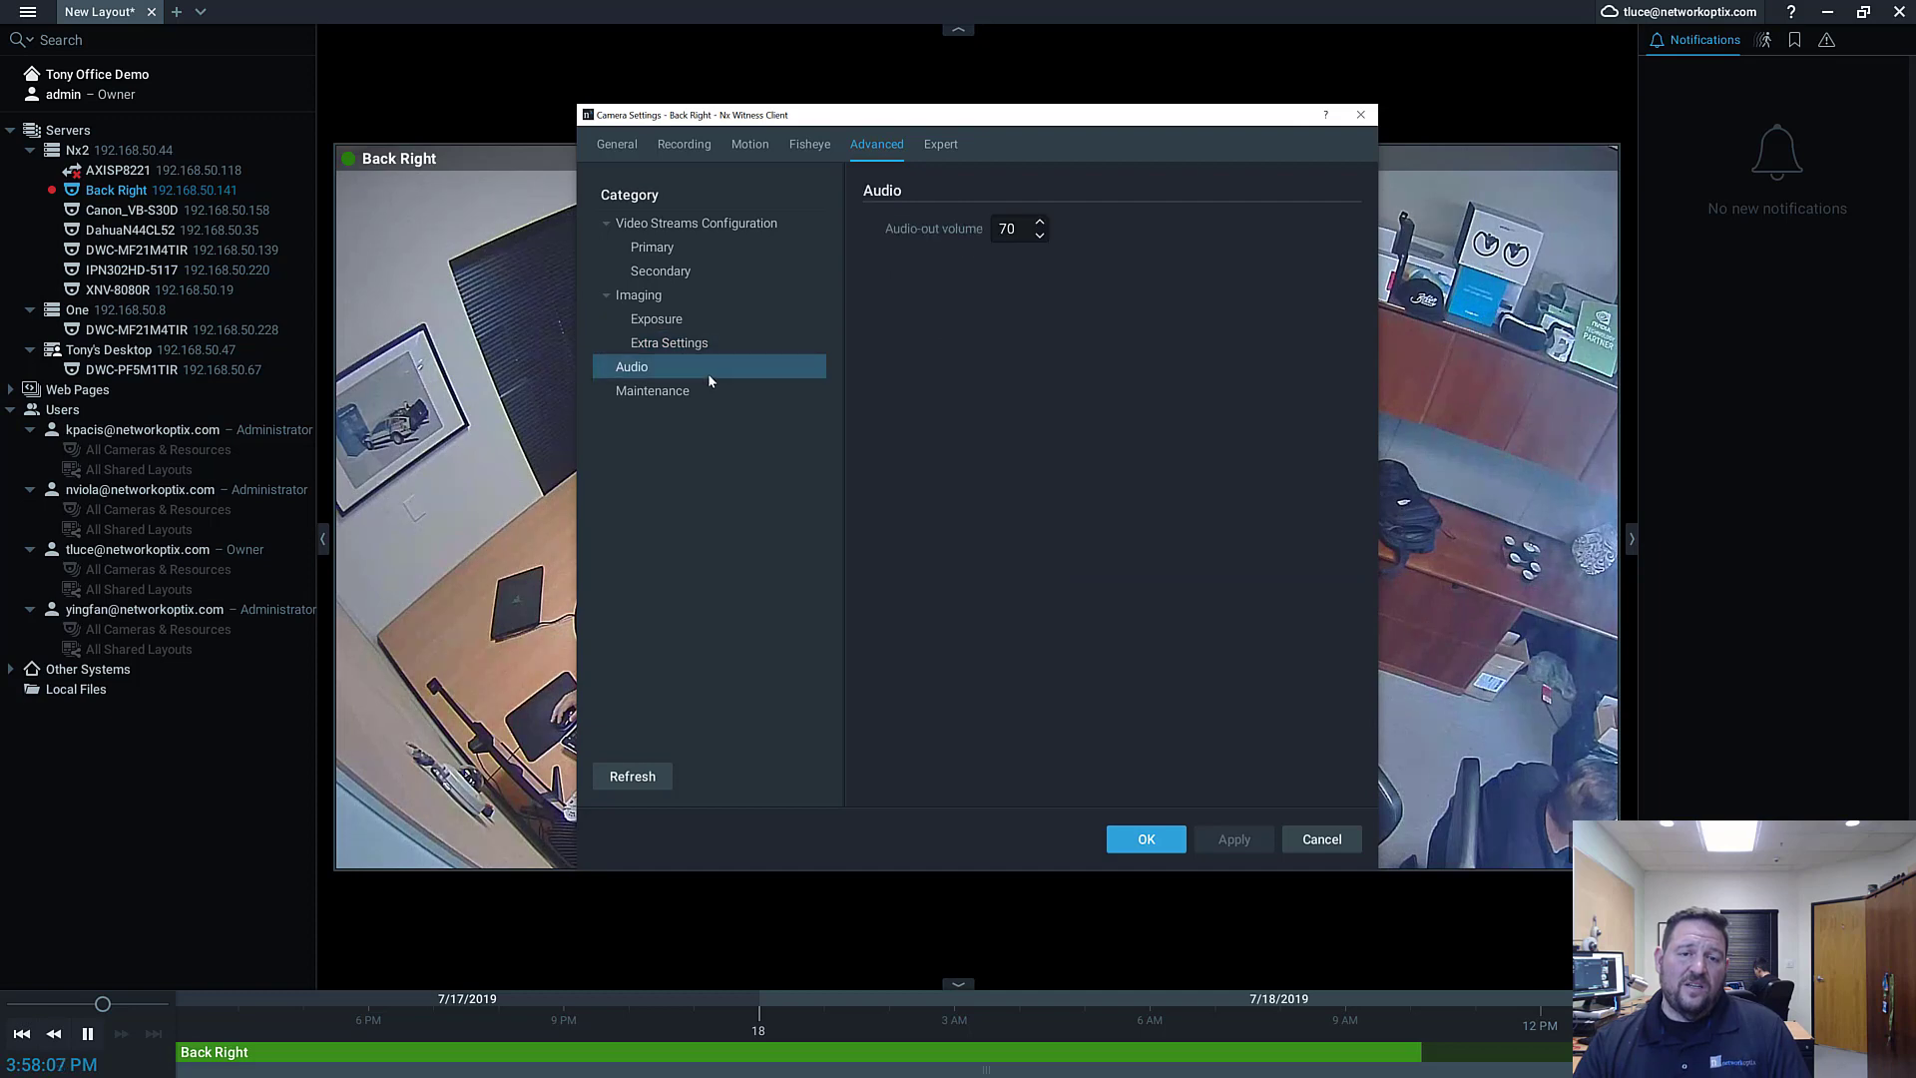
{"action": "left_click", "coordinate": [715, 389]}
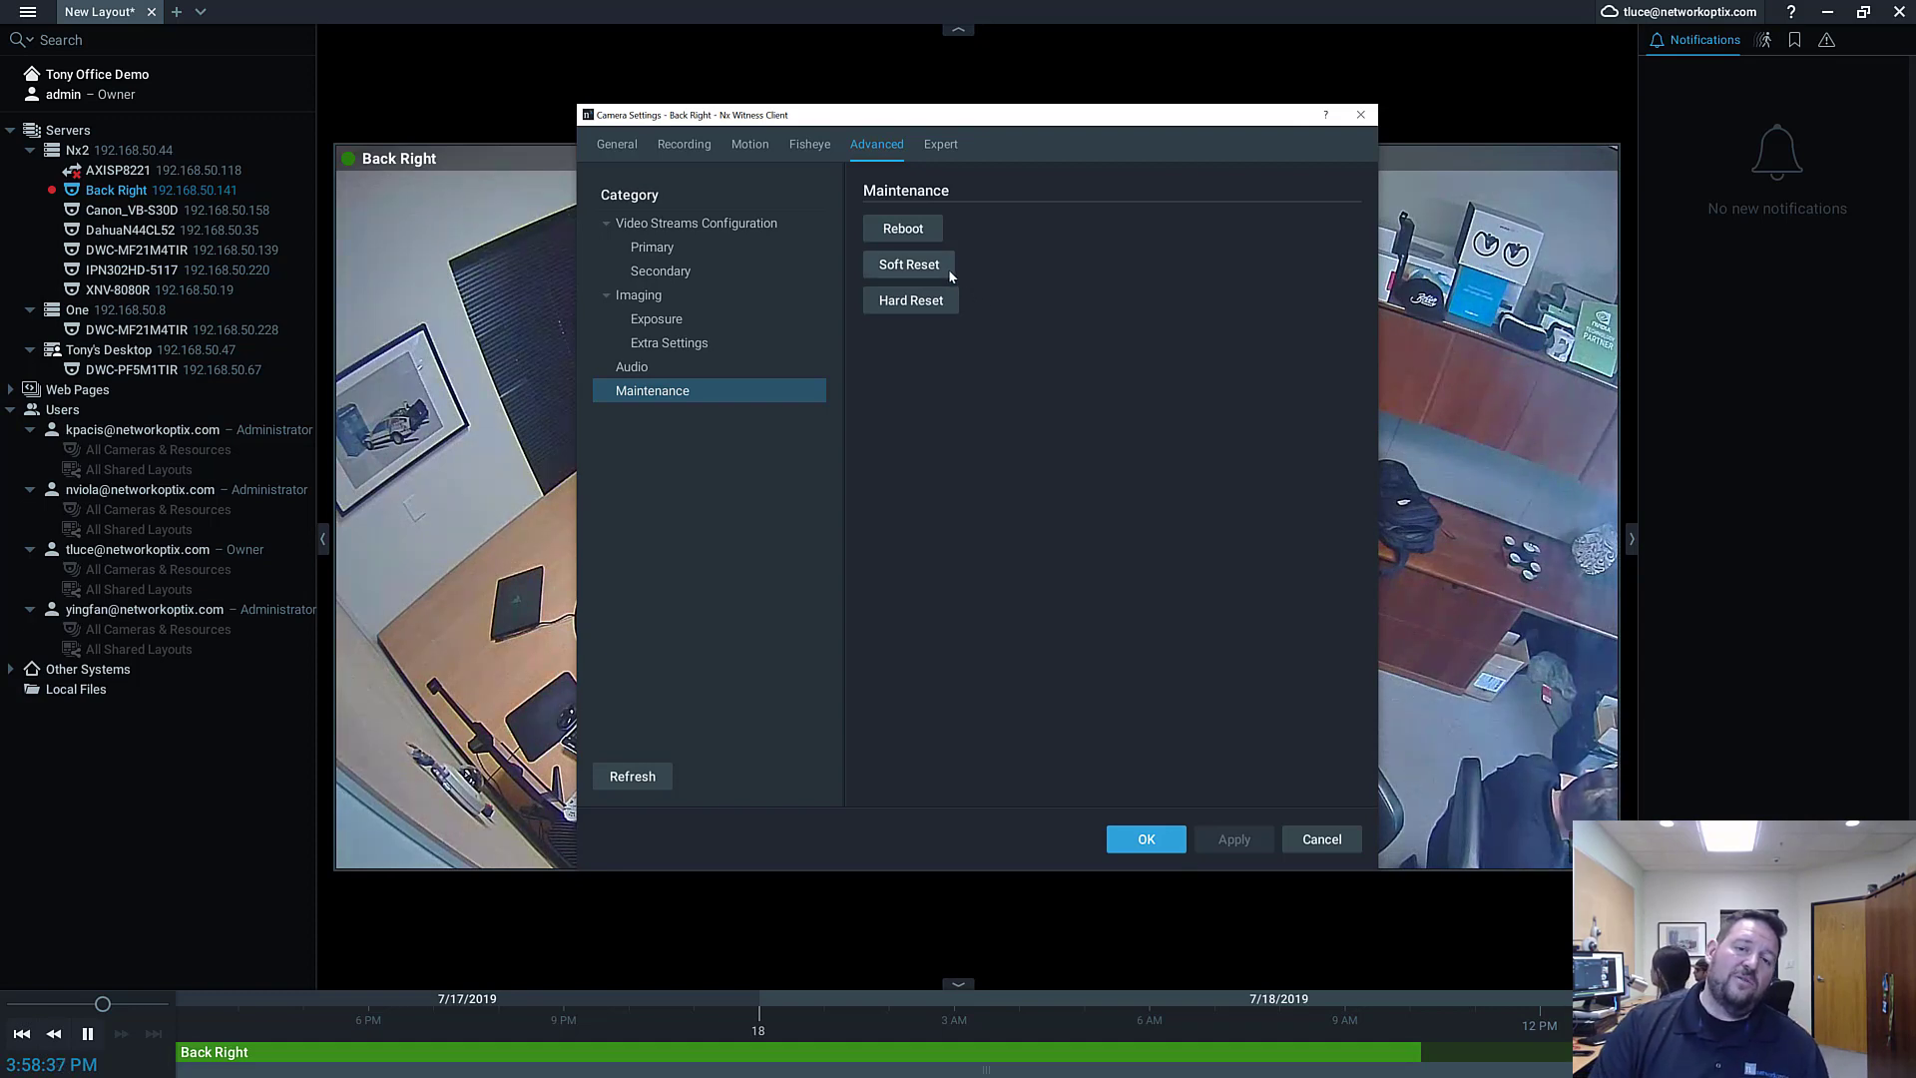
Step: Review the camera's expert settings, including the RTP transport options, and reposition the settings dialog
{"action": "left_click", "coordinate": [931, 146]}
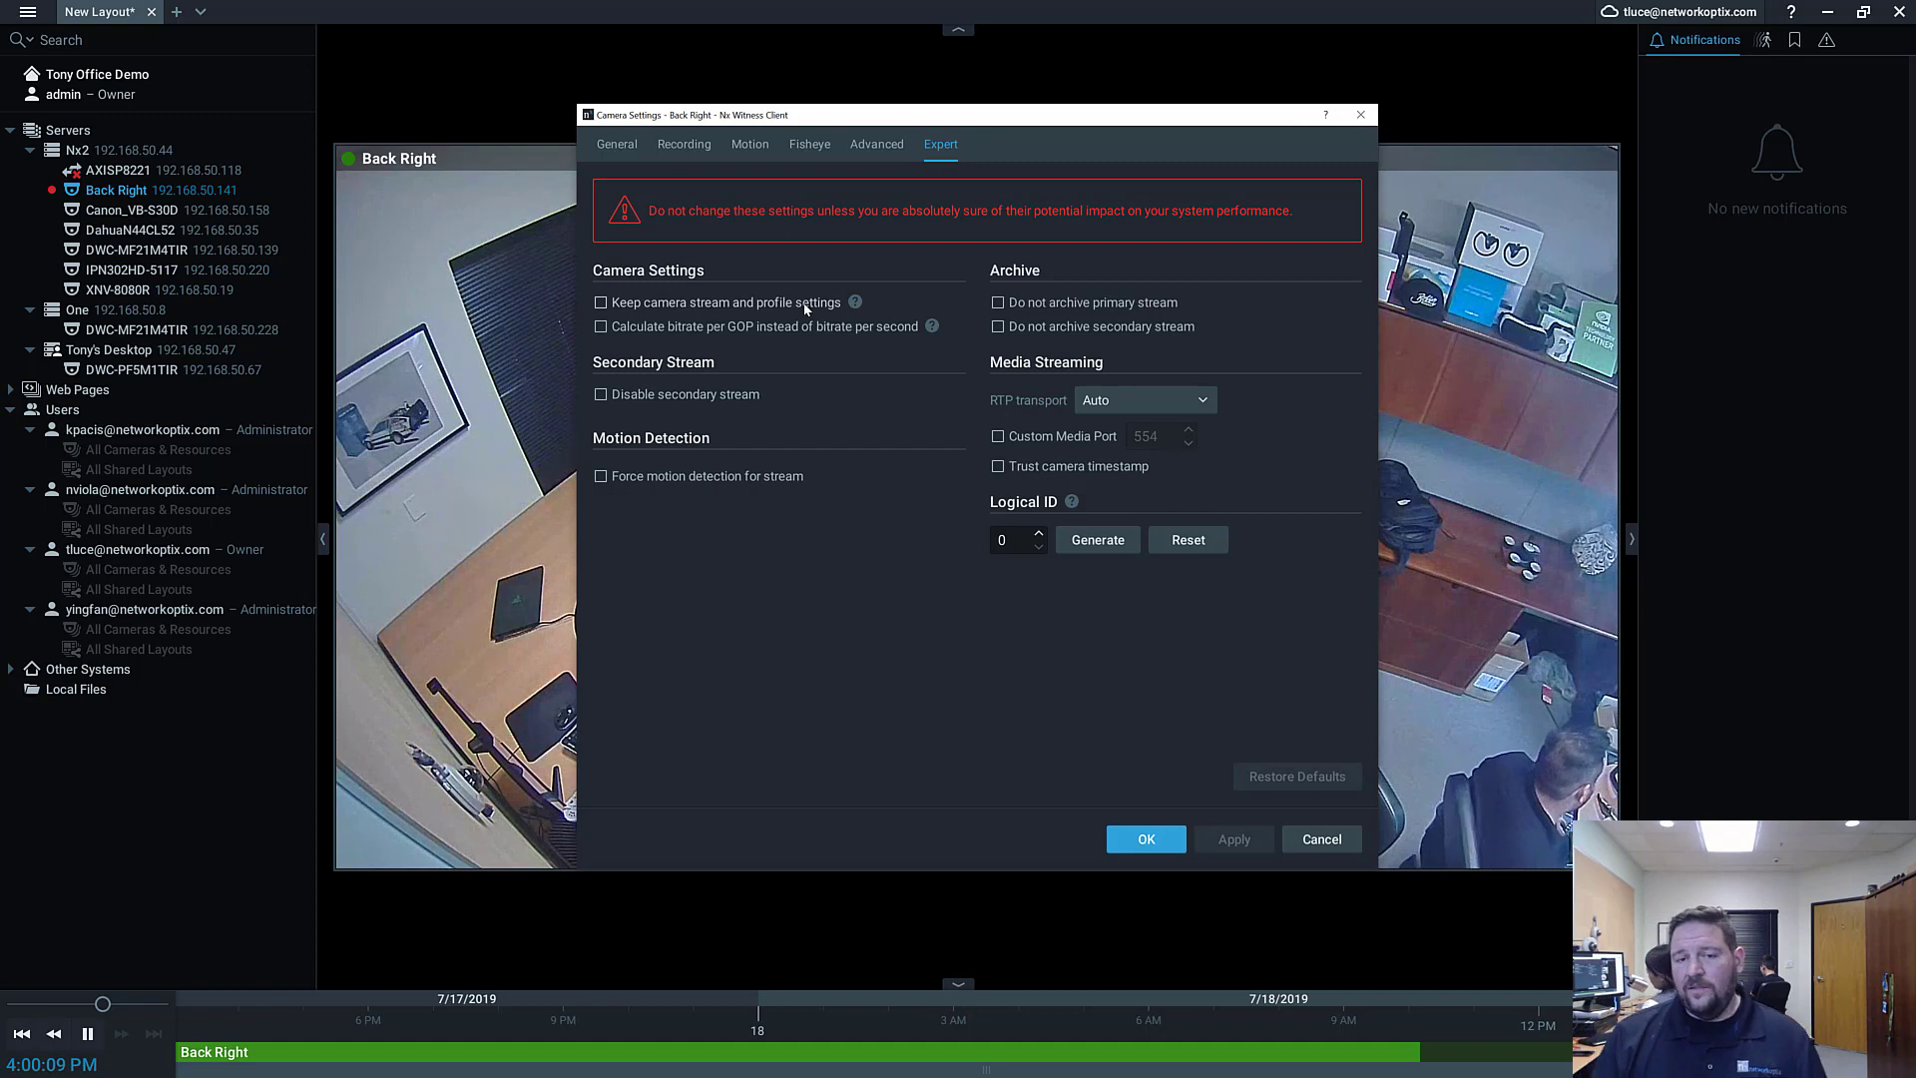
{"action": "left_click", "coordinate": [1202, 404]}
{"action": "left_click", "coordinate": [1236, 371]}
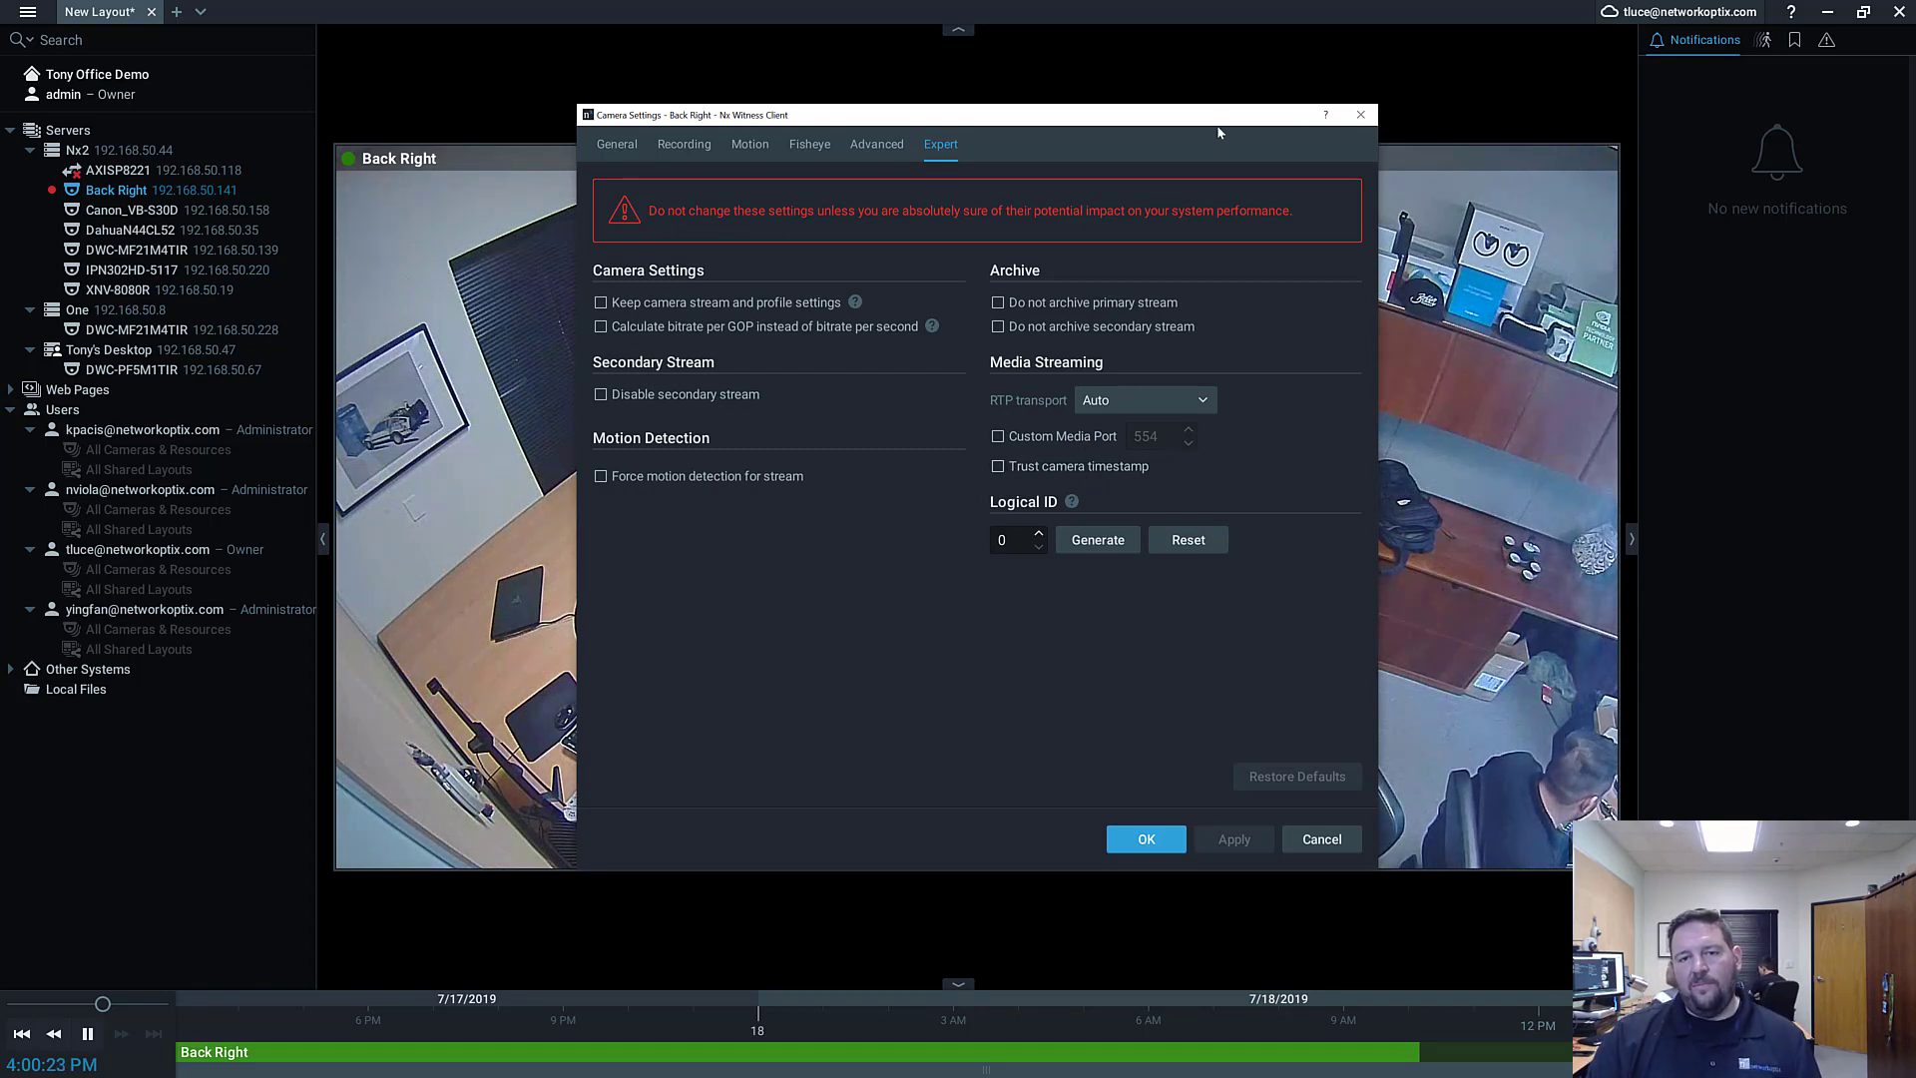
{"action": "left_click_drag", "start_coordinate": [1218, 130], "coordinate": [1188, 86]}
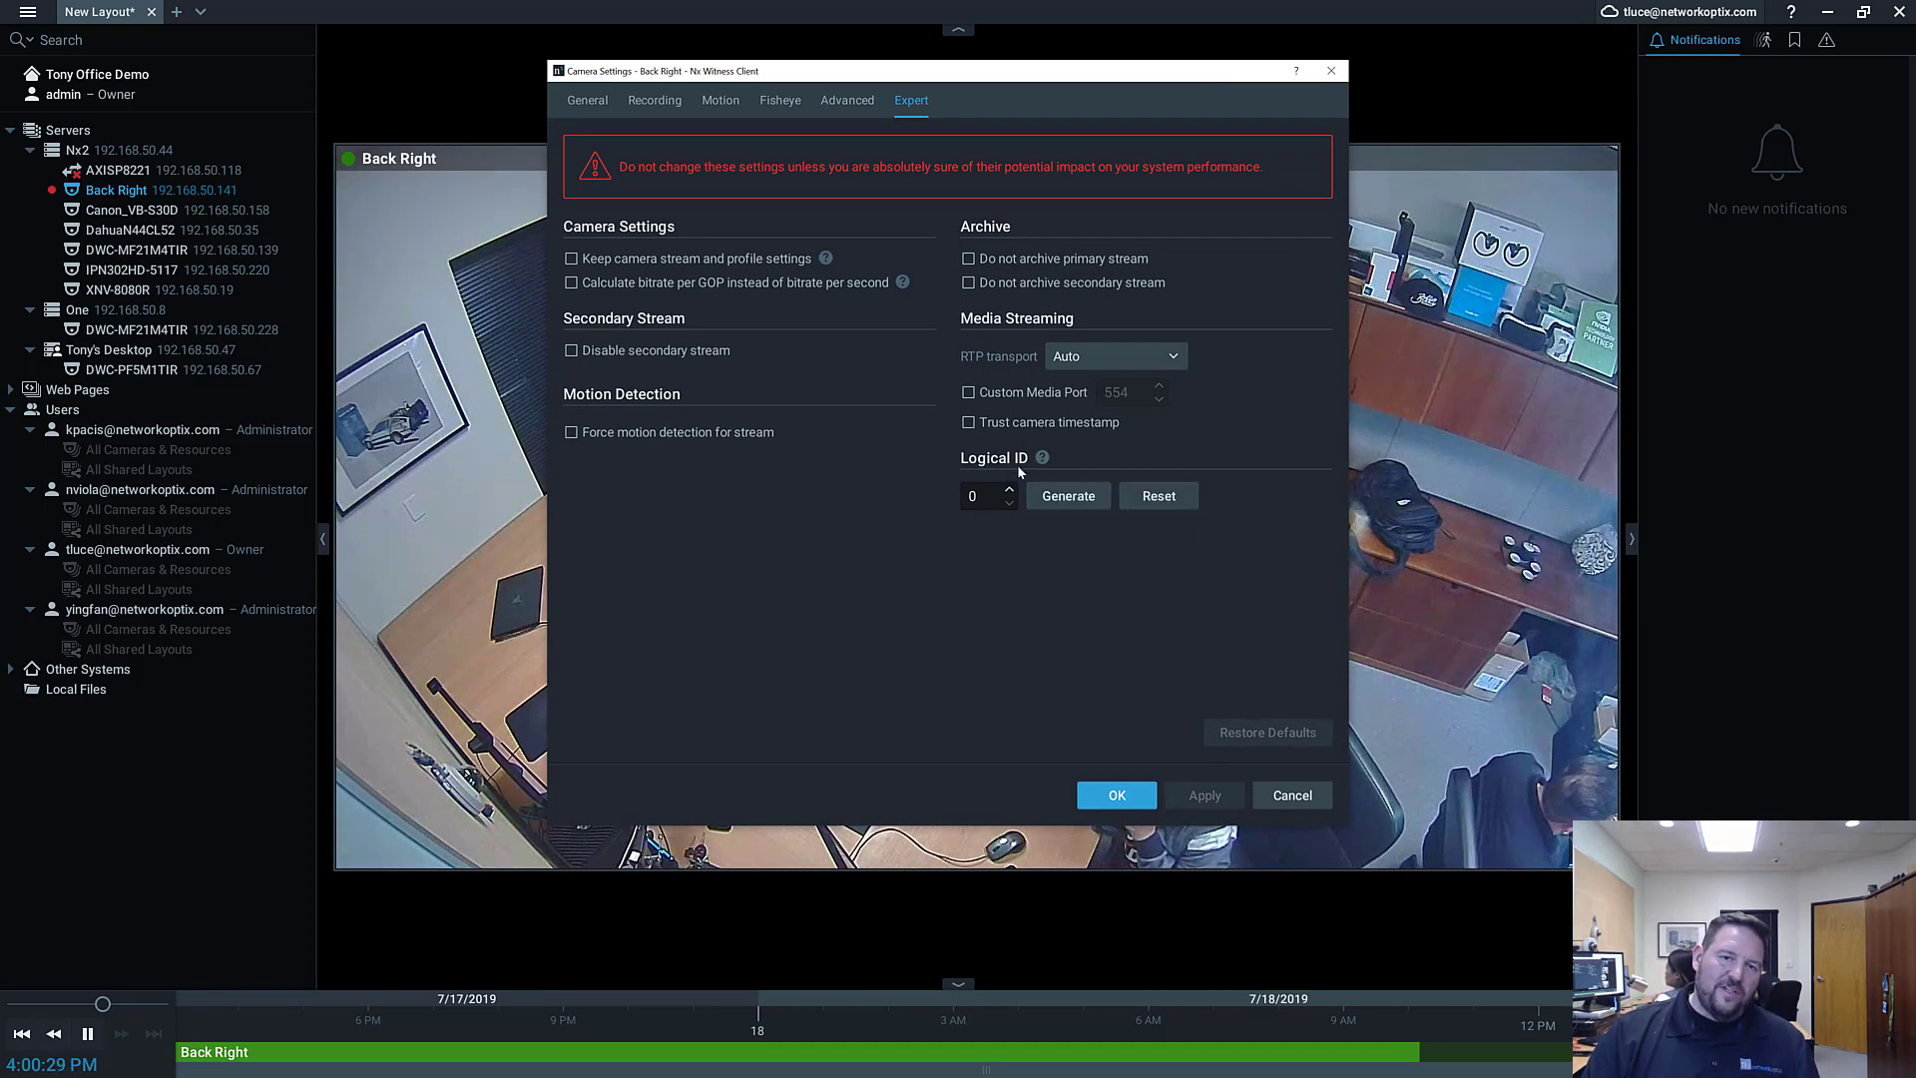
Step: Look up the camera ID in the general settings, and return to the logical ID among the expert settings
{"action": "key", "text": "ctrl+Tab"}
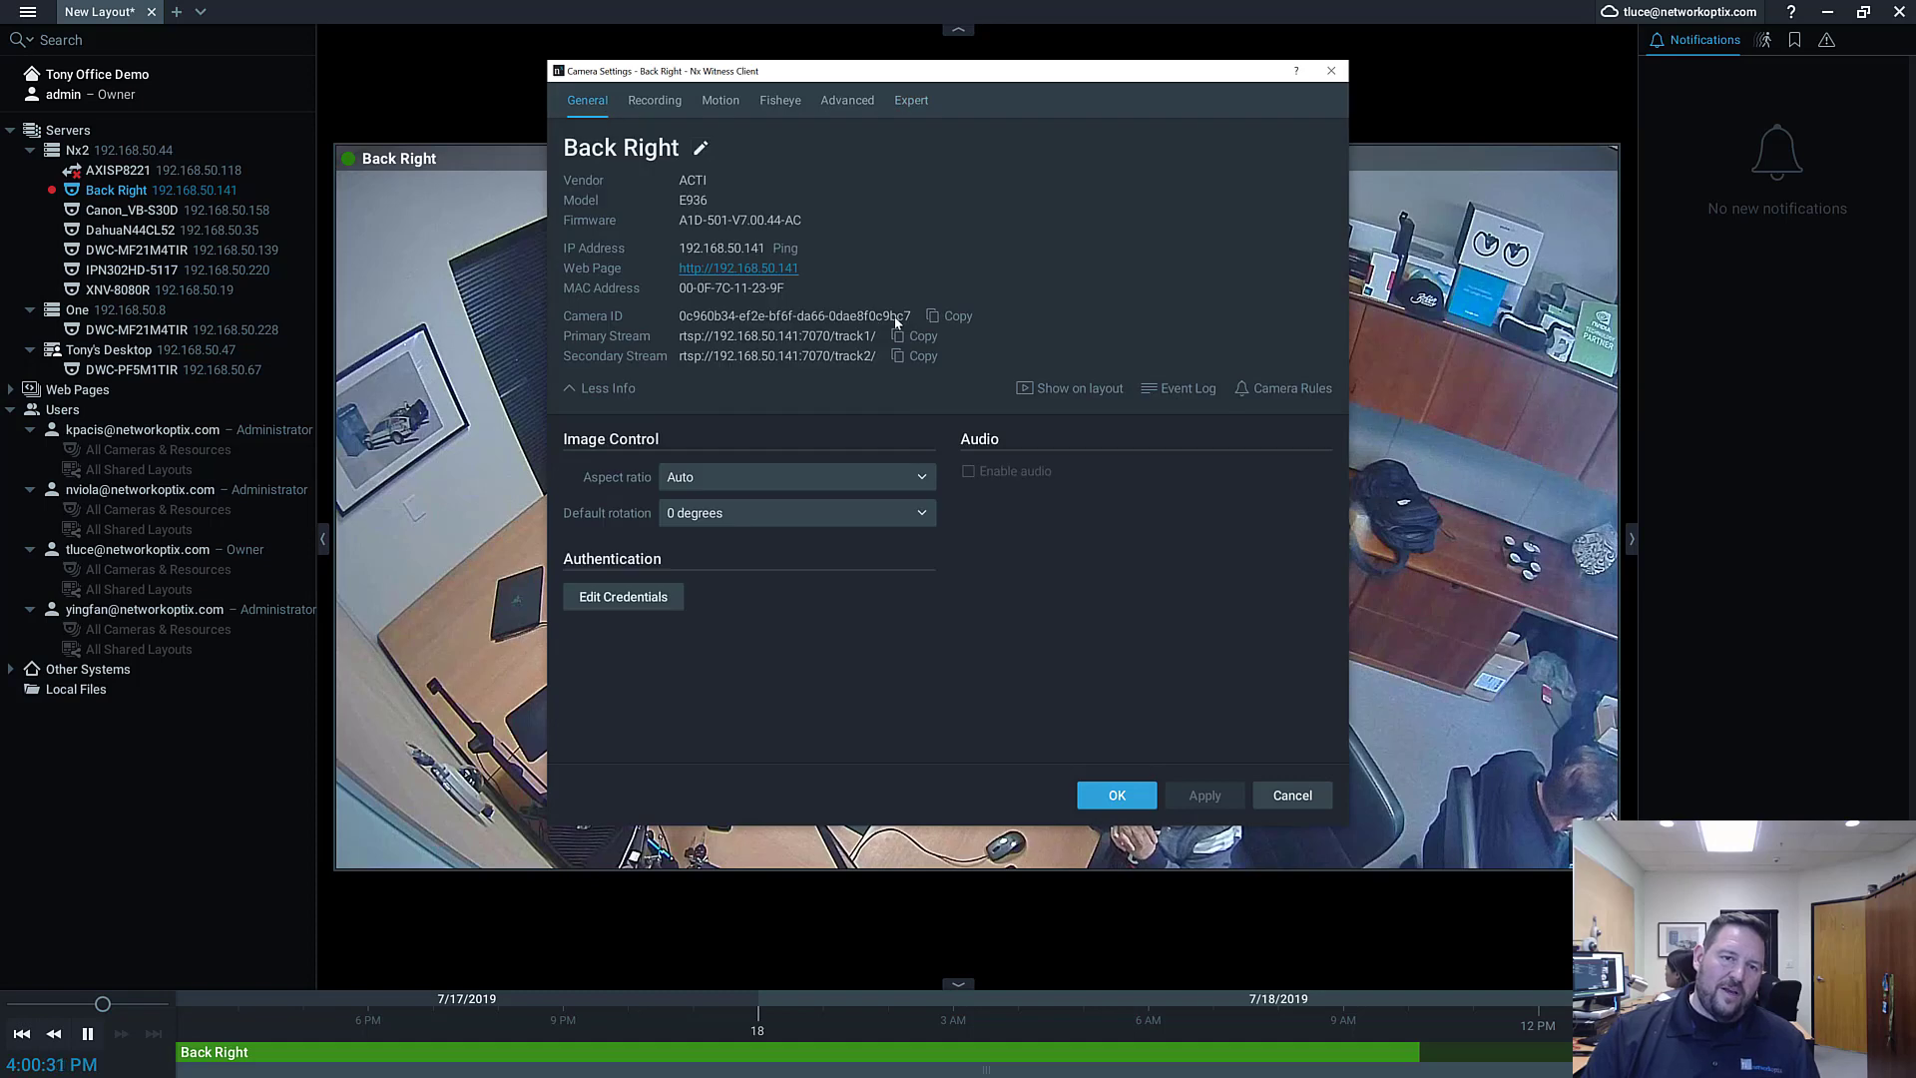
{"action": "left_click_drag", "start_coordinate": [896, 317], "coordinate": [677, 318]}
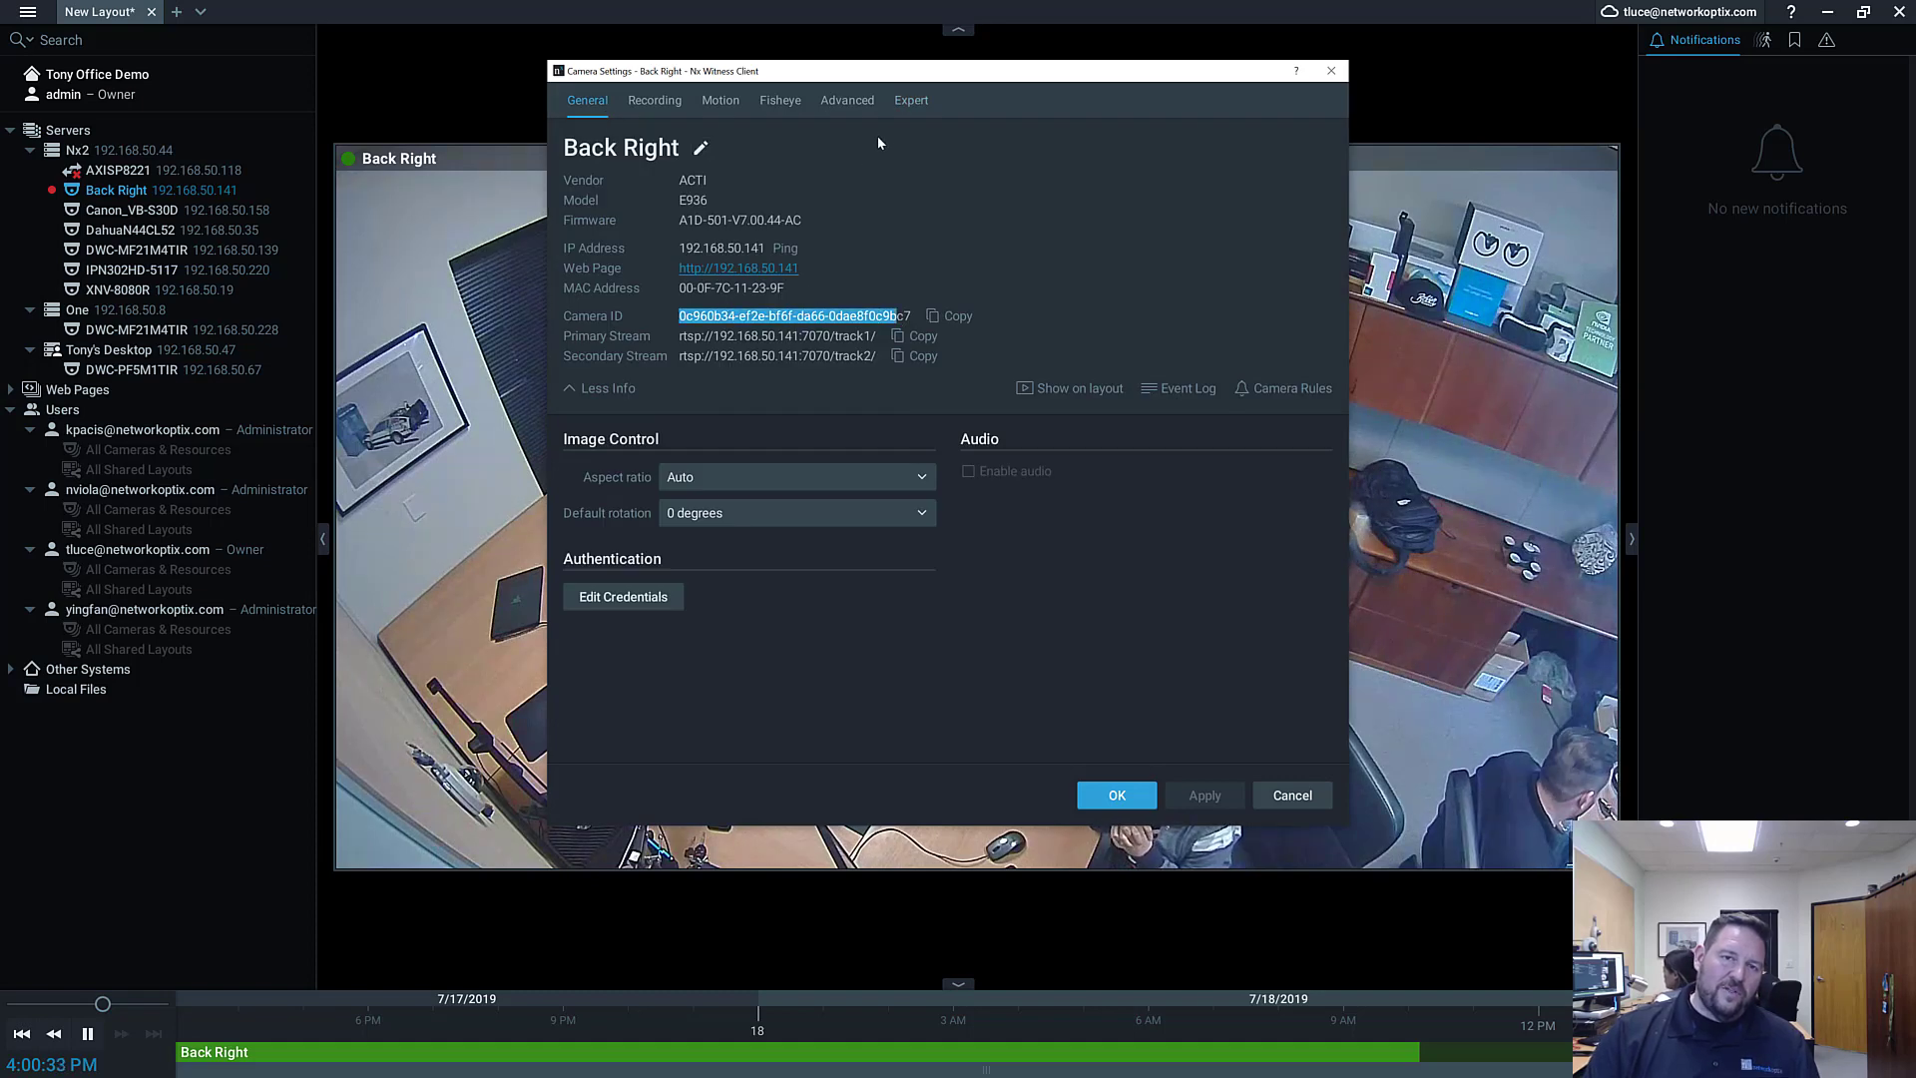
{"action": "key", "text": "ctrl+shift+Tab"}
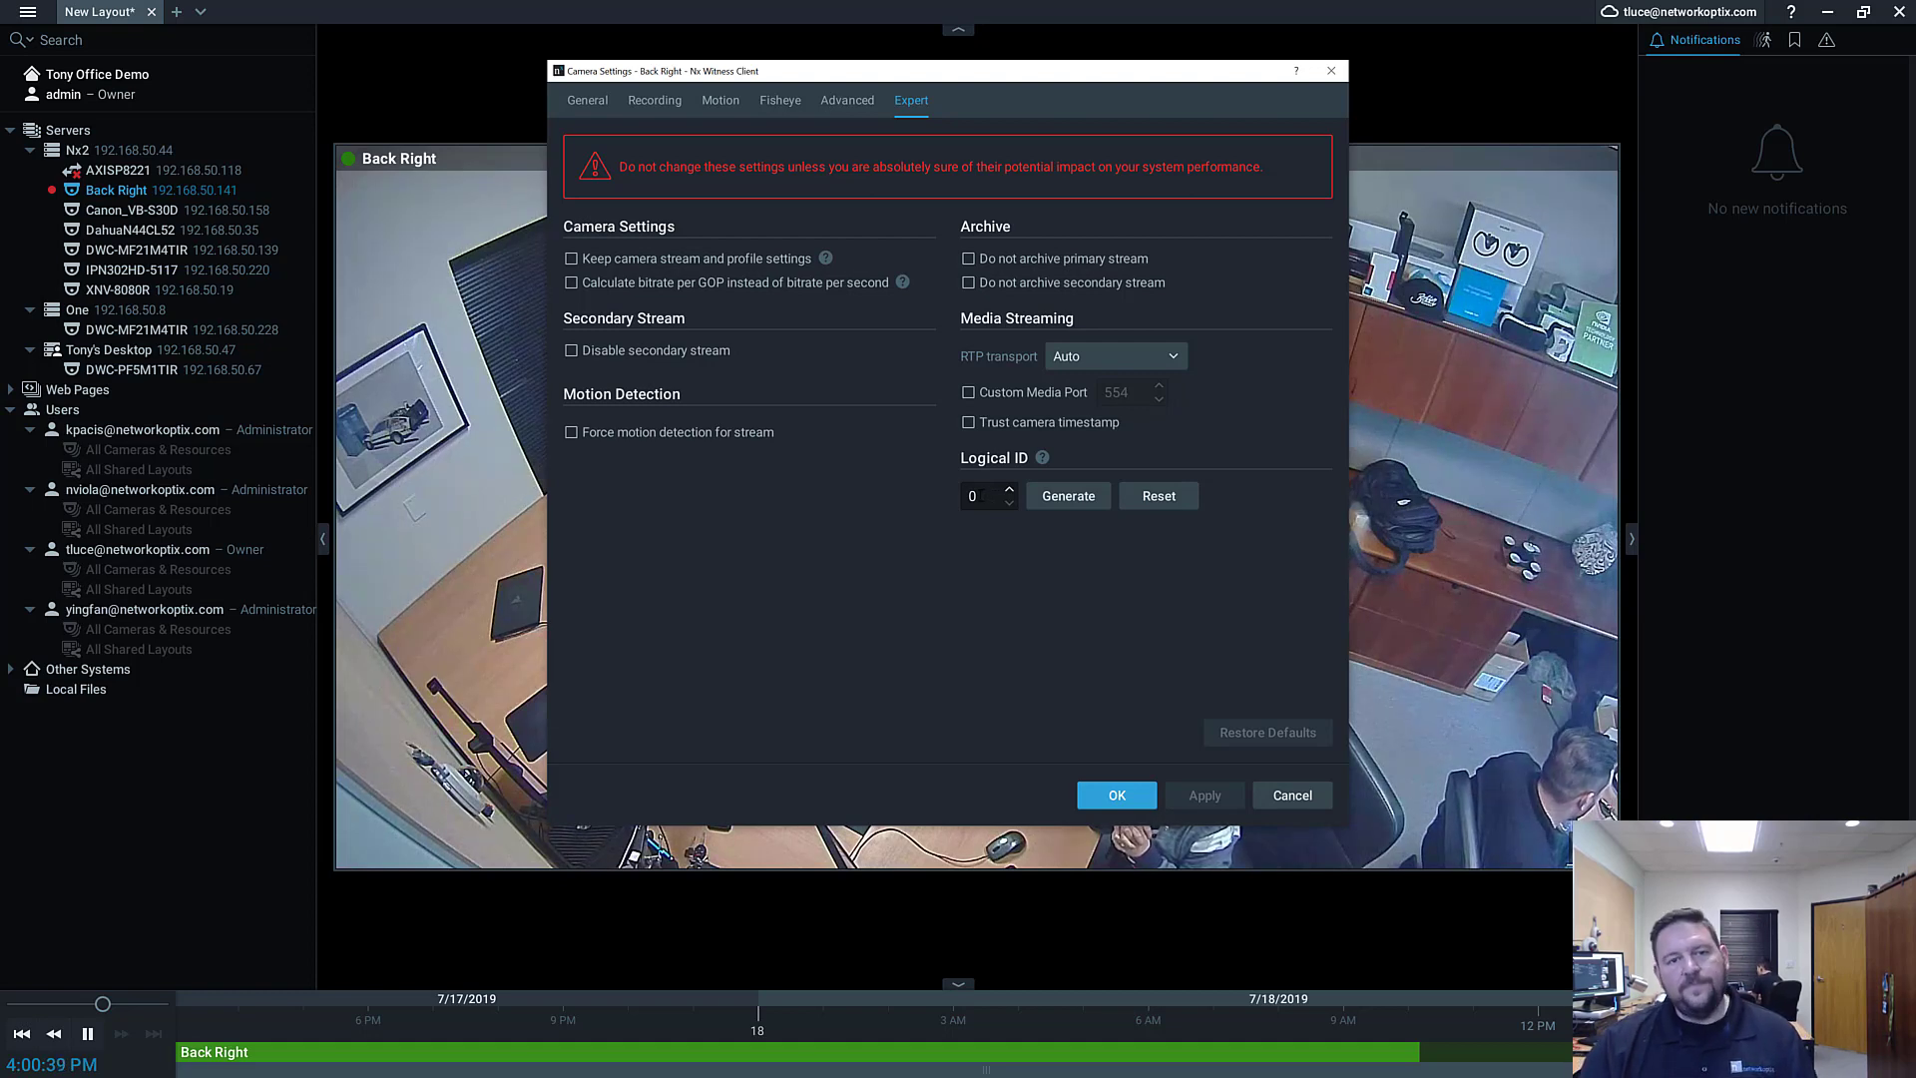
Step: Show the Back Right camera on a new layout from its general settings
{"action": "left_click", "coordinate": [587, 100]}
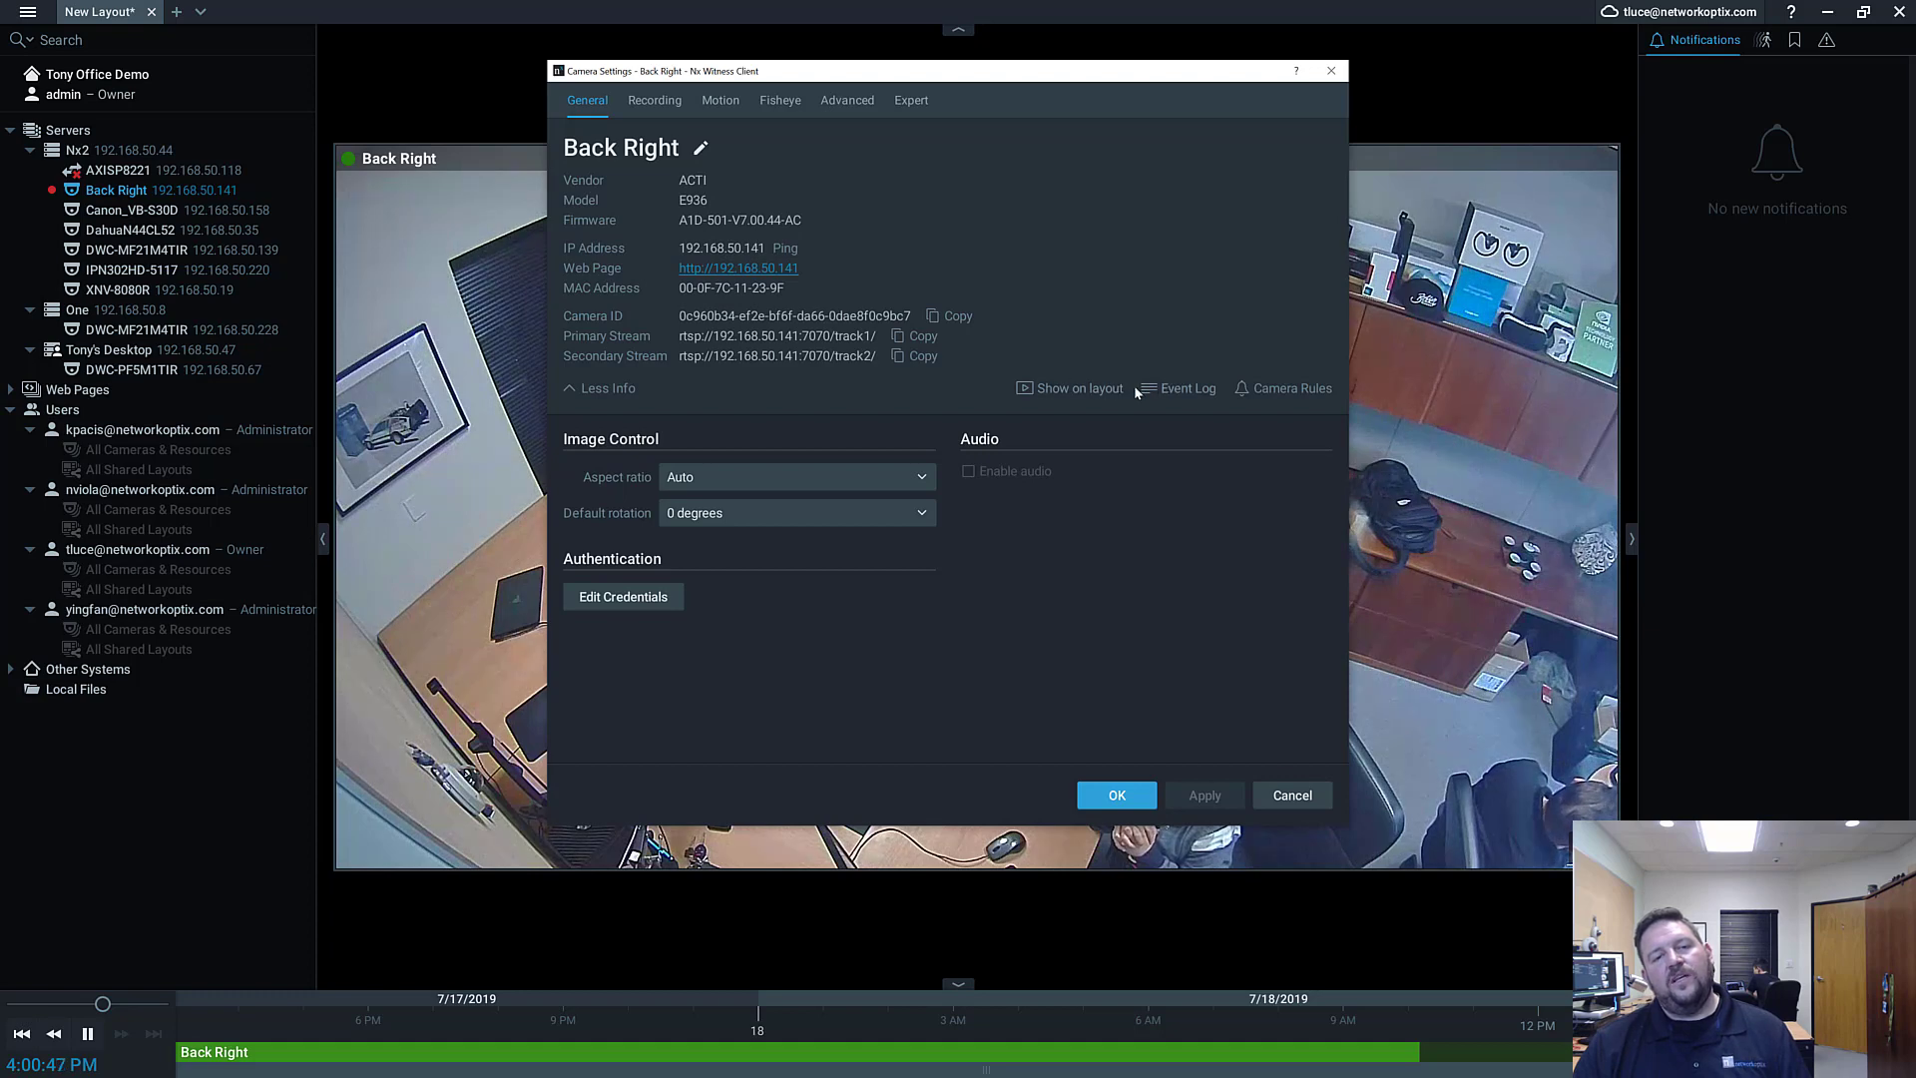
{"action": "left_click", "coordinate": [1083, 391]}
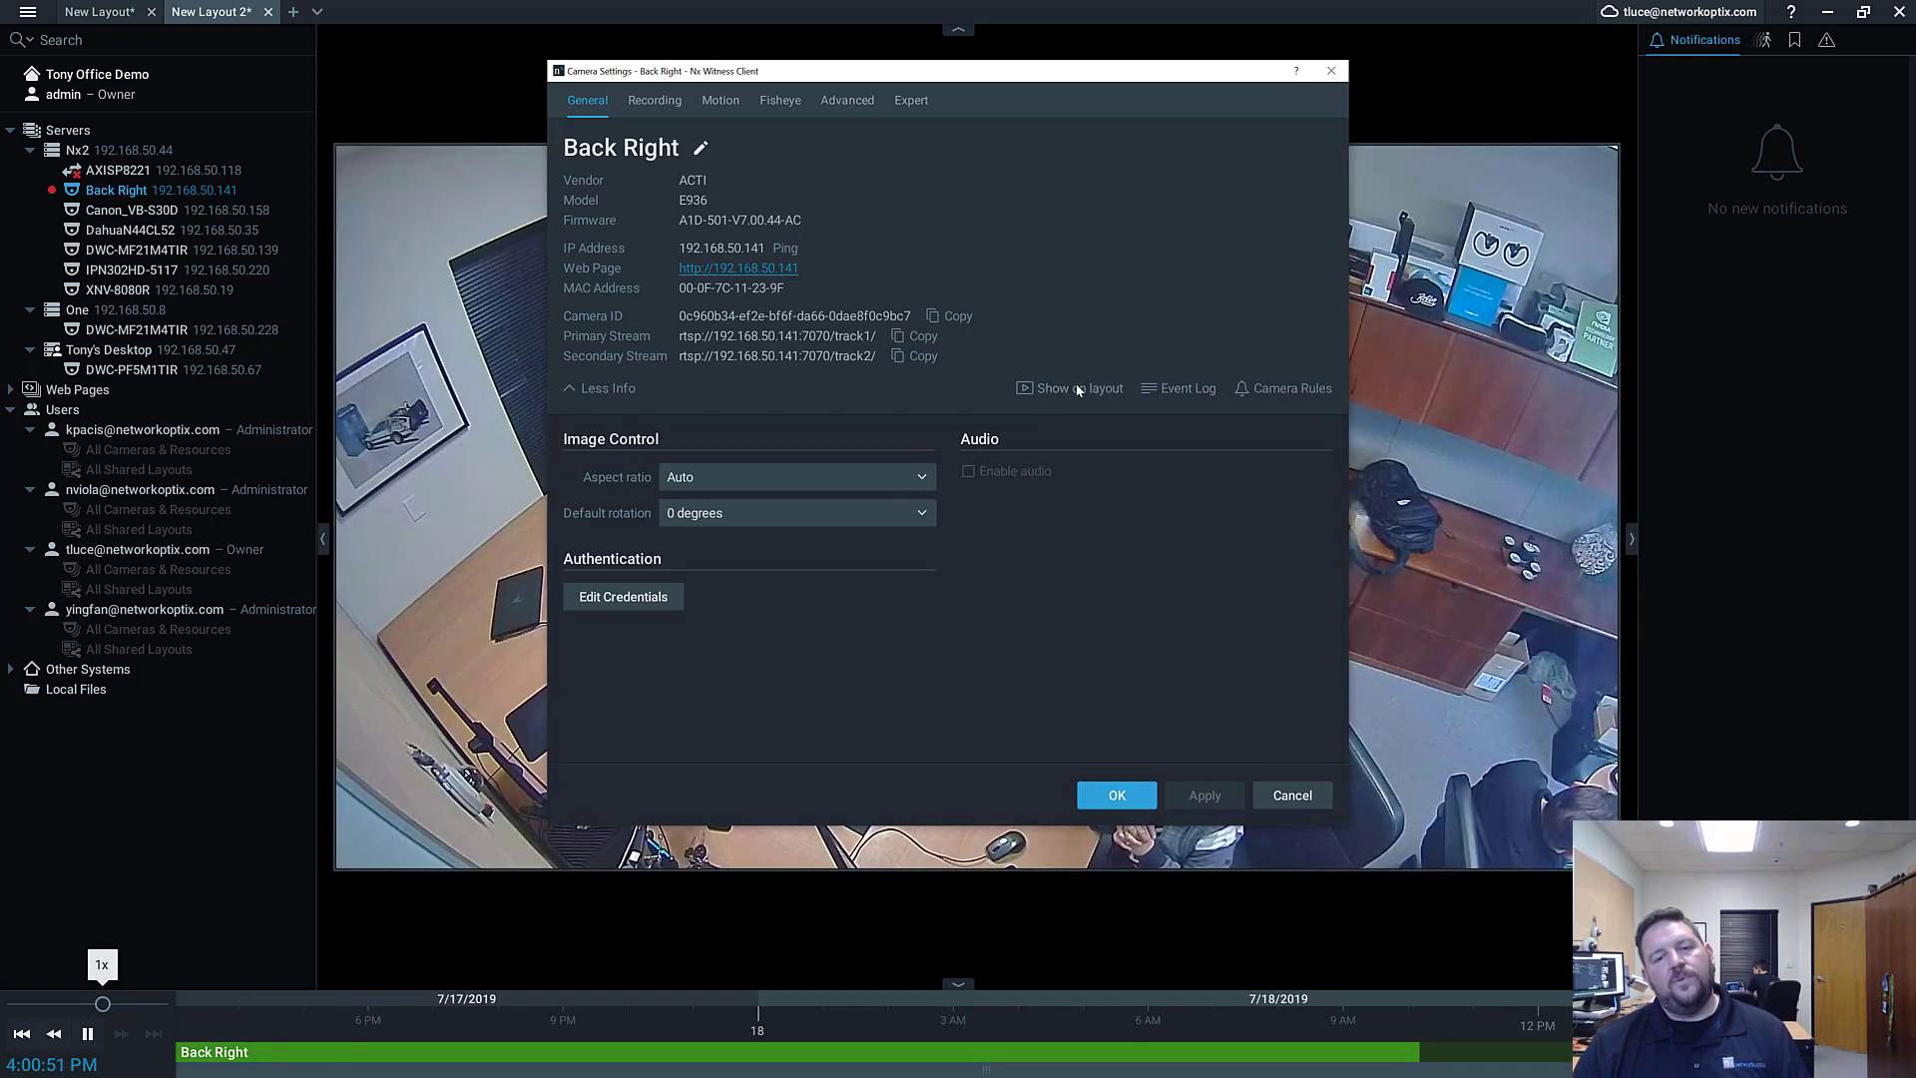
Step: Review the Back Right camera's event log and its camera rules, and close its settings
{"action": "left_click", "coordinate": [1188, 389]}
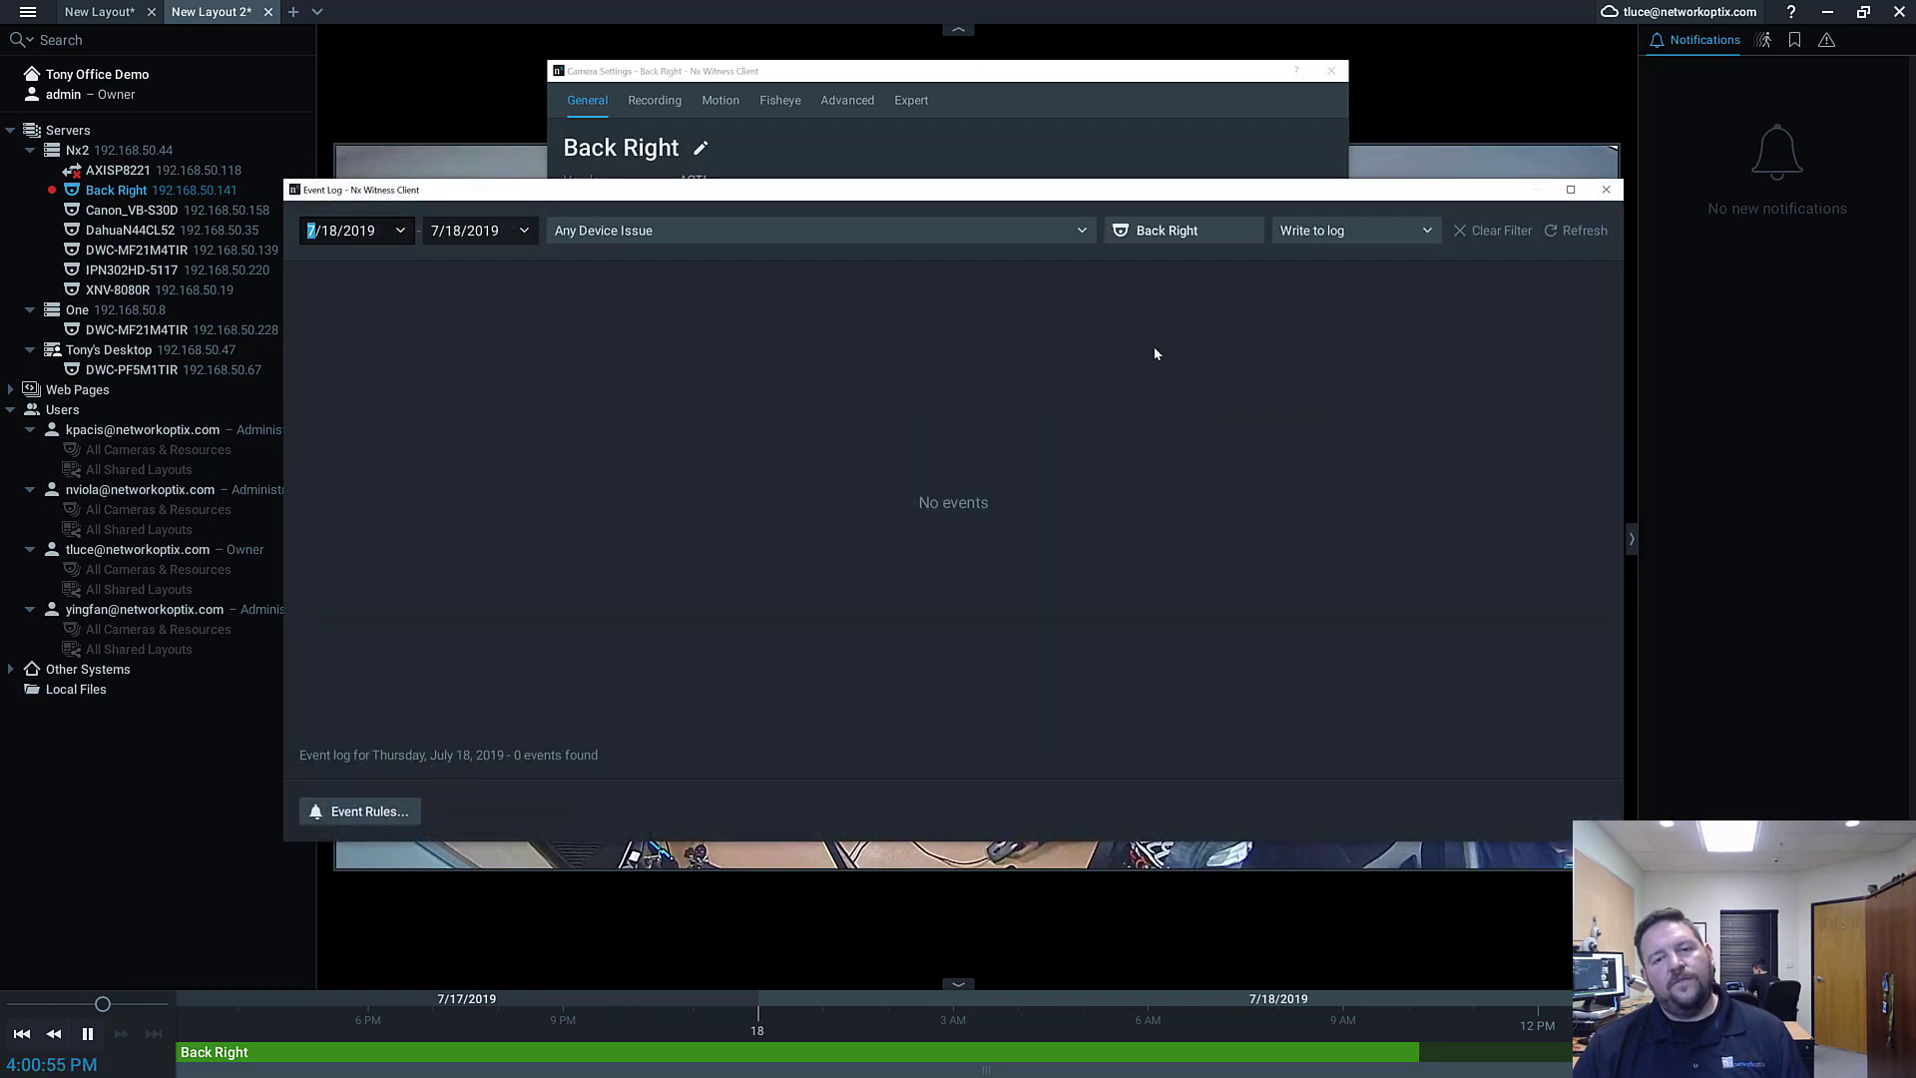
{"action": "left_click", "coordinate": [1606, 190]}
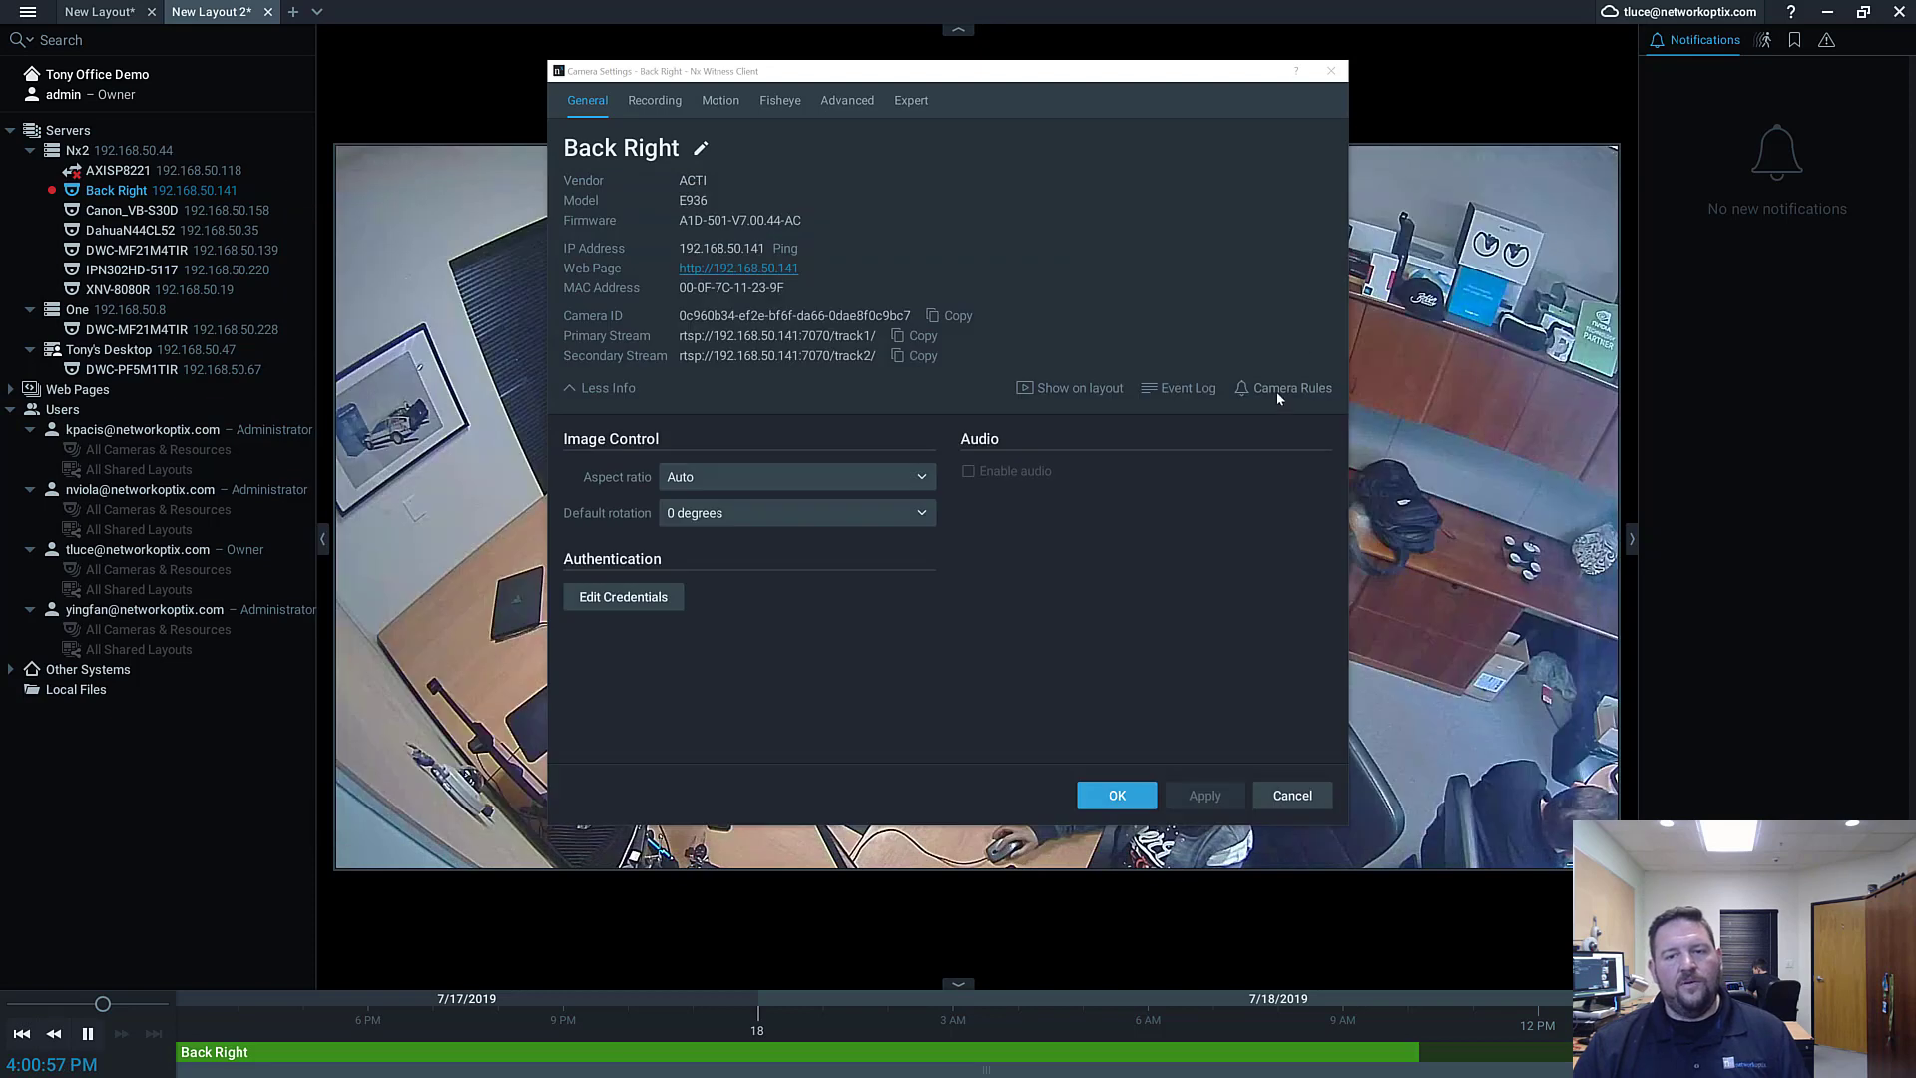
{"action": "left_click", "coordinate": [1277, 391]}
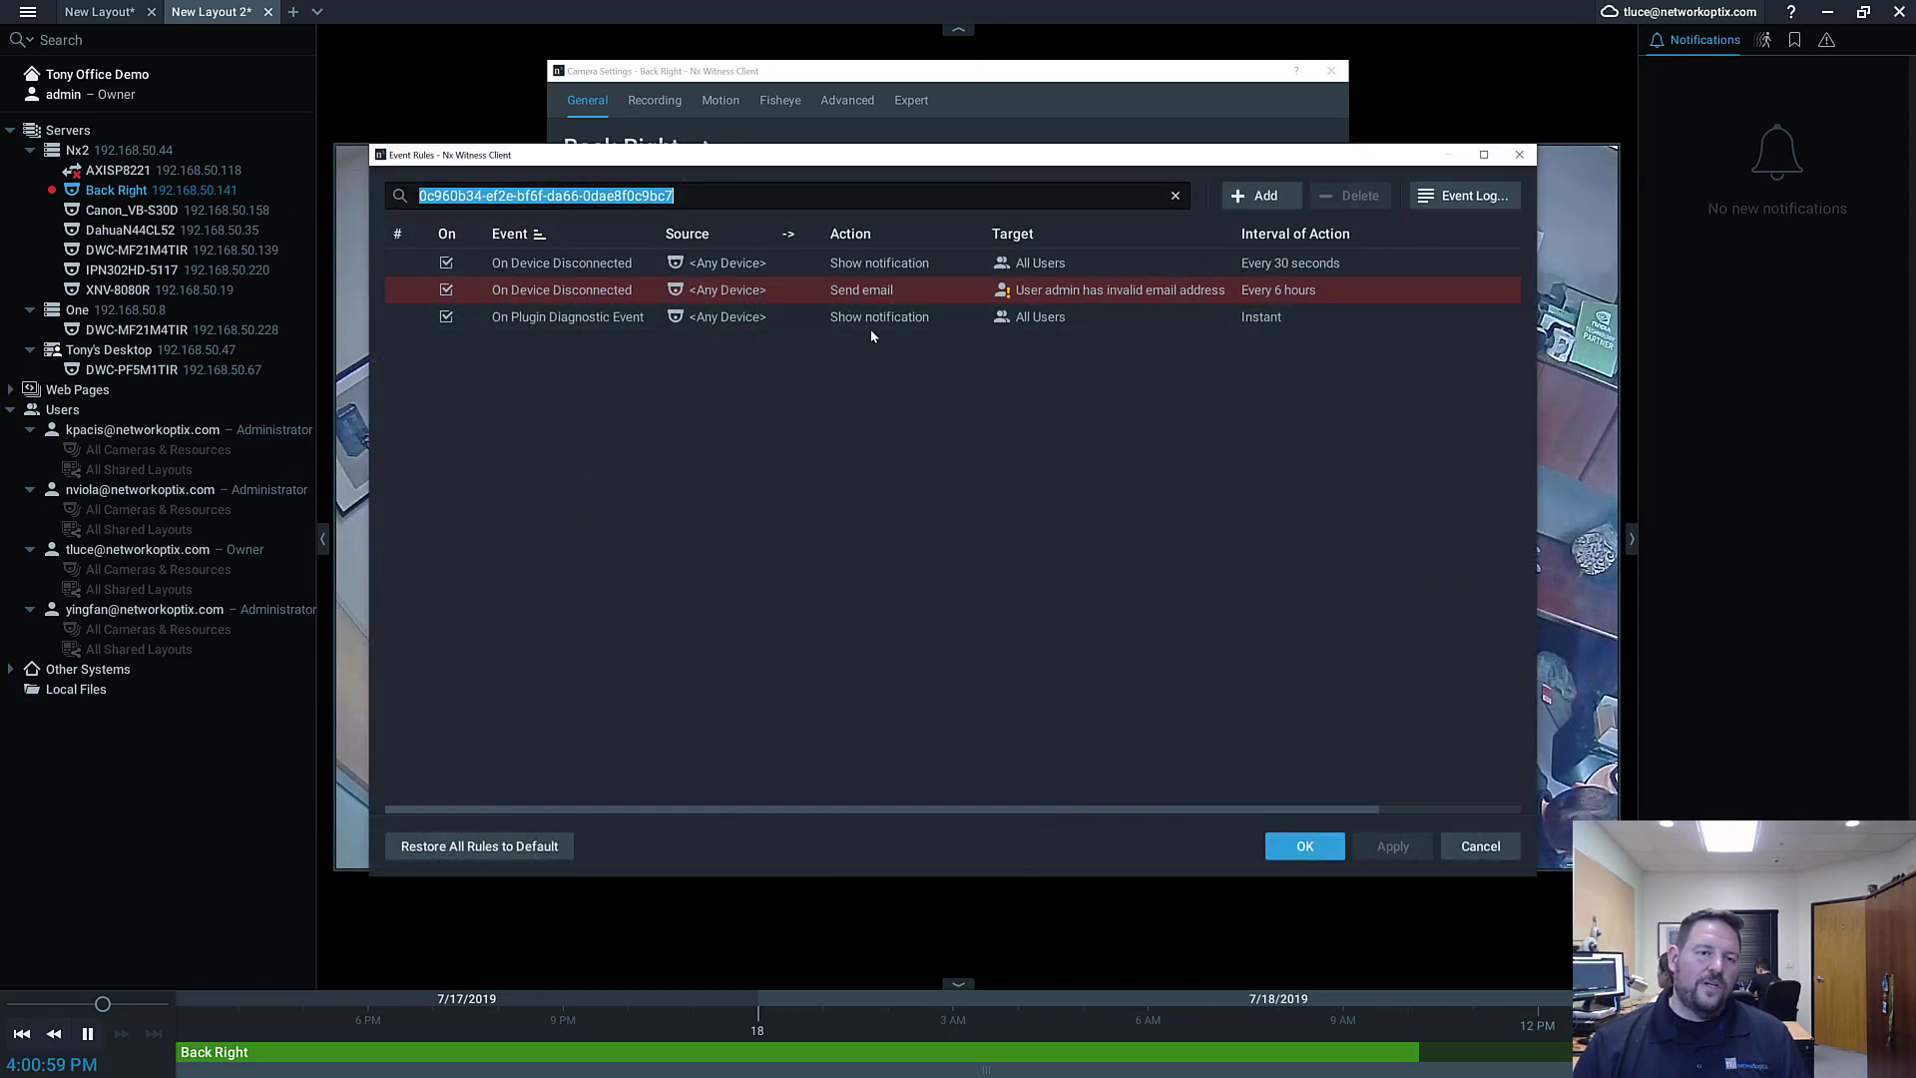
{"action": "left_click", "coordinate": [1519, 154]}
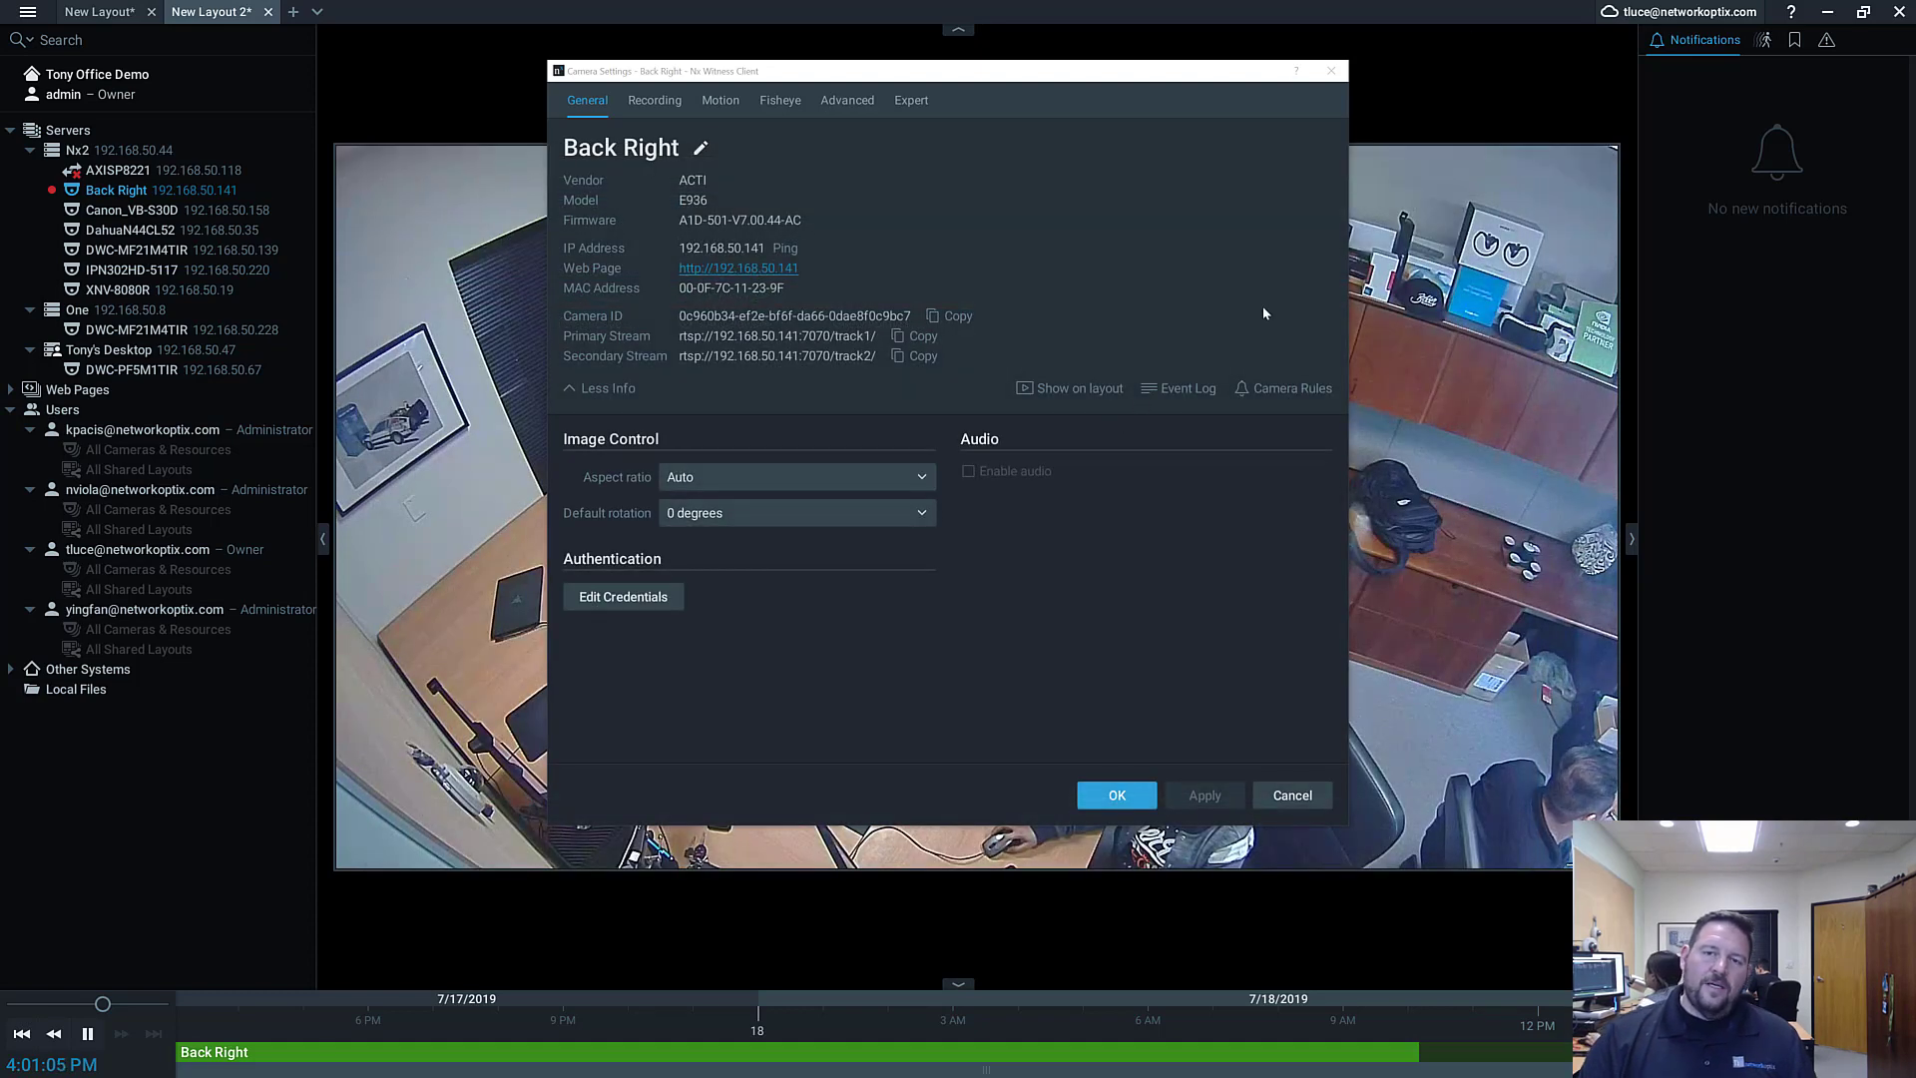
{"action": "left_click", "coordinate": [1332, 71]}
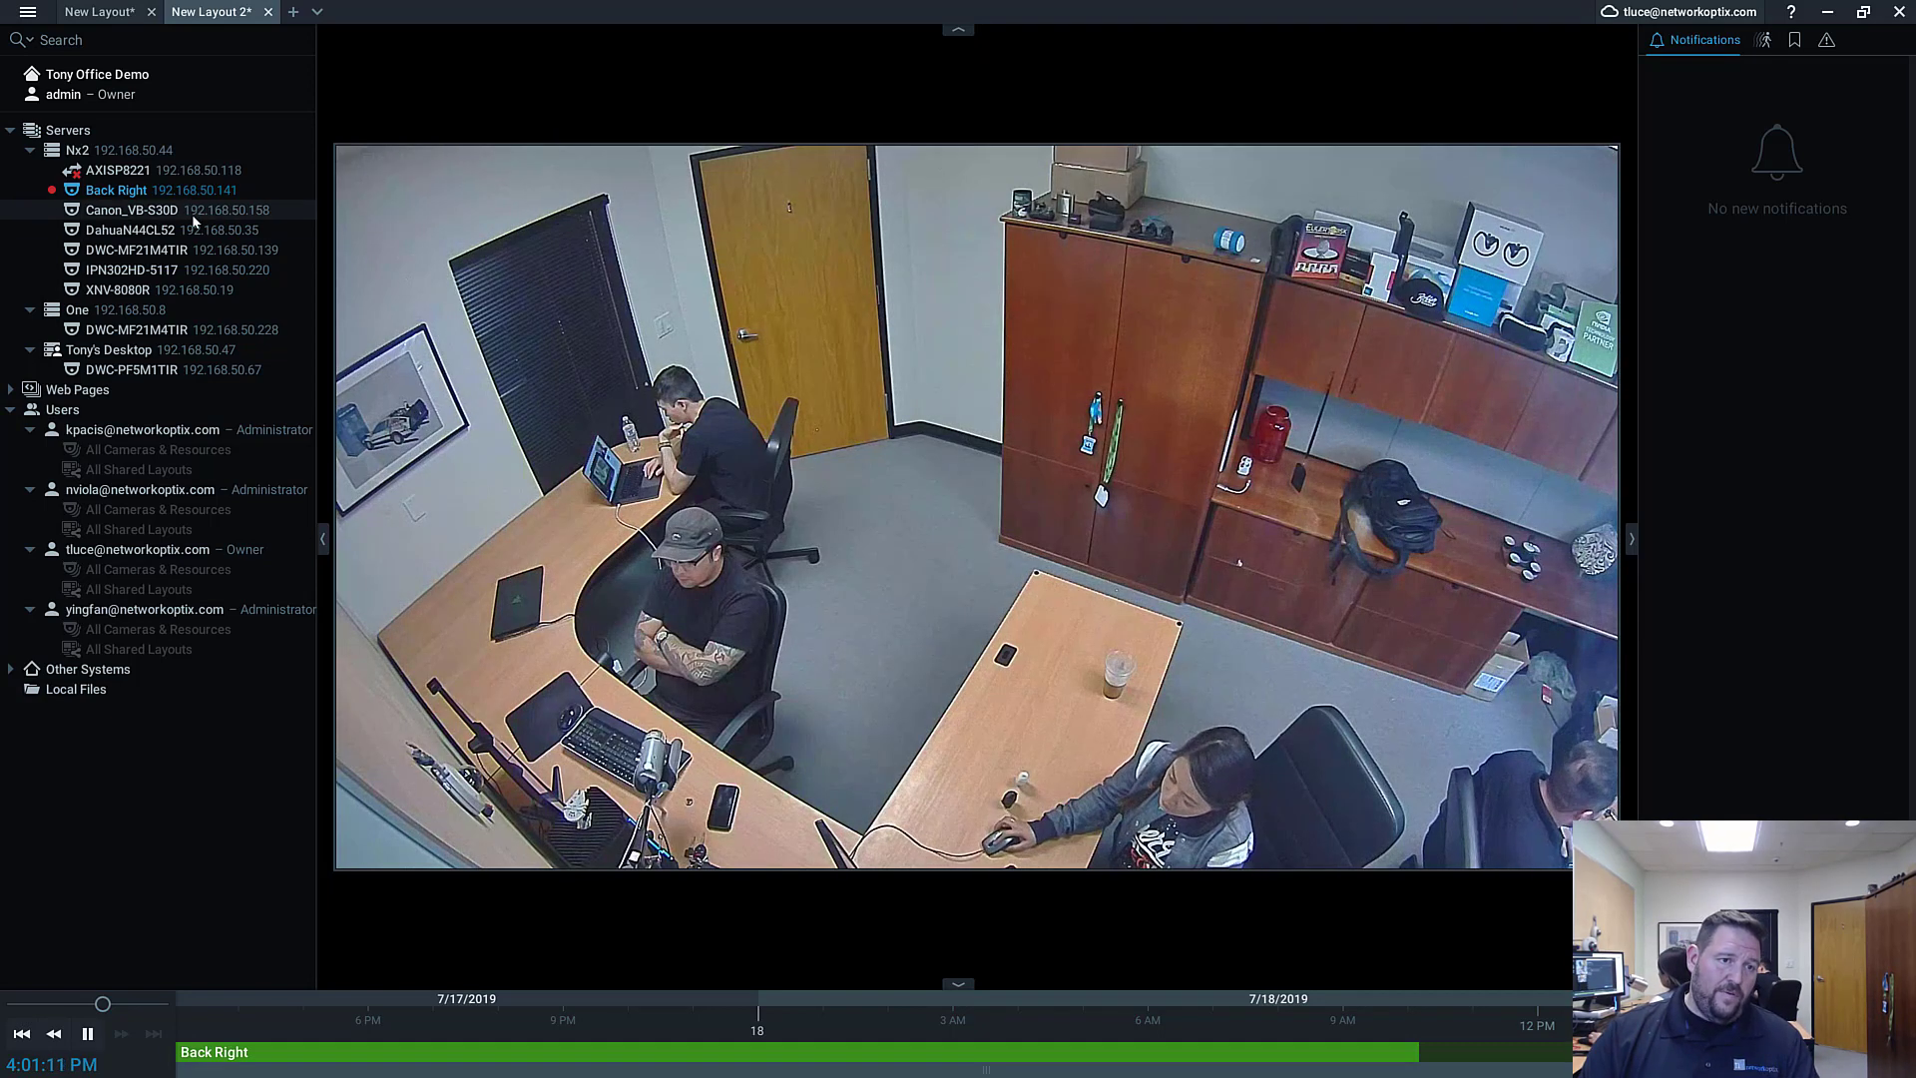
Step: Rename the Canon_VB-S30D camera as Canon PTZ and show it on the layout beside the Back Right camera
{"action": "left_click", "coordinate": [160, 210]}
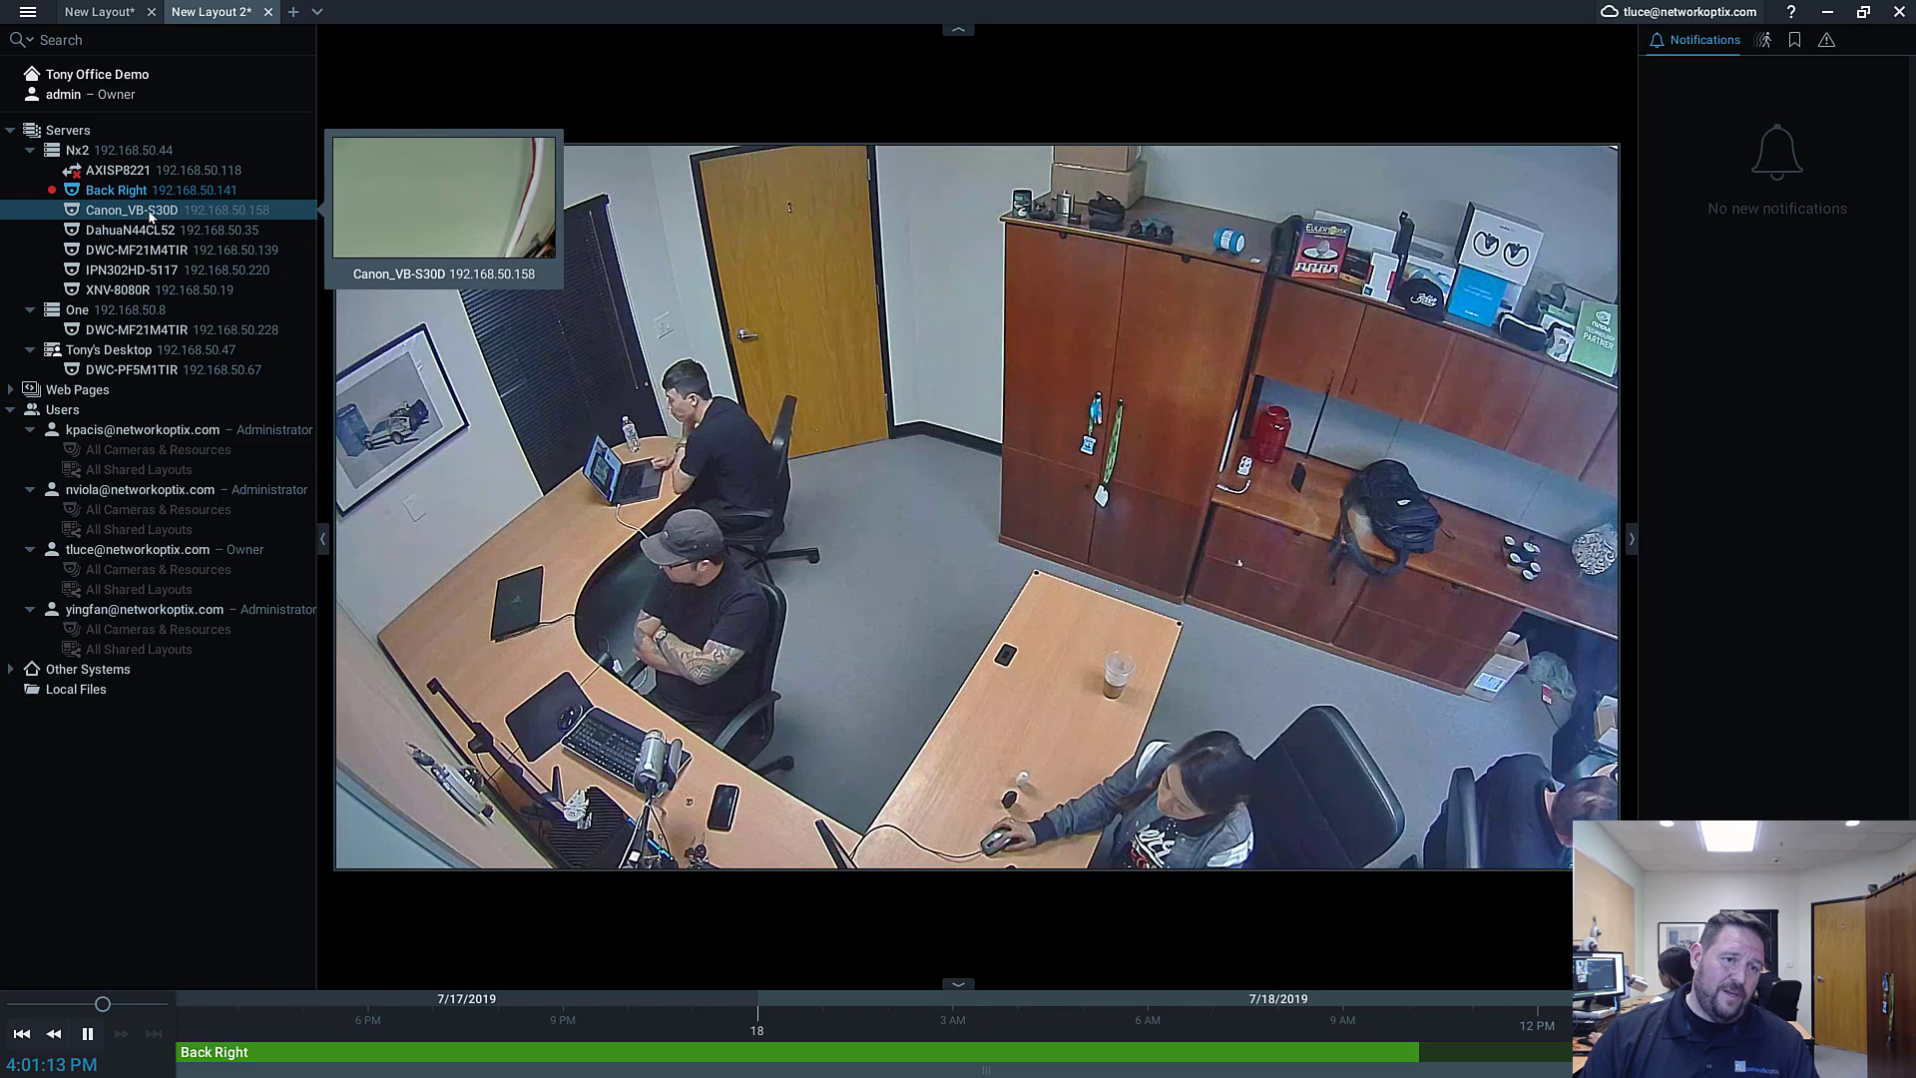
{"action": "key", "text": "F2"}
{"action": "type", "text": "Canon "}
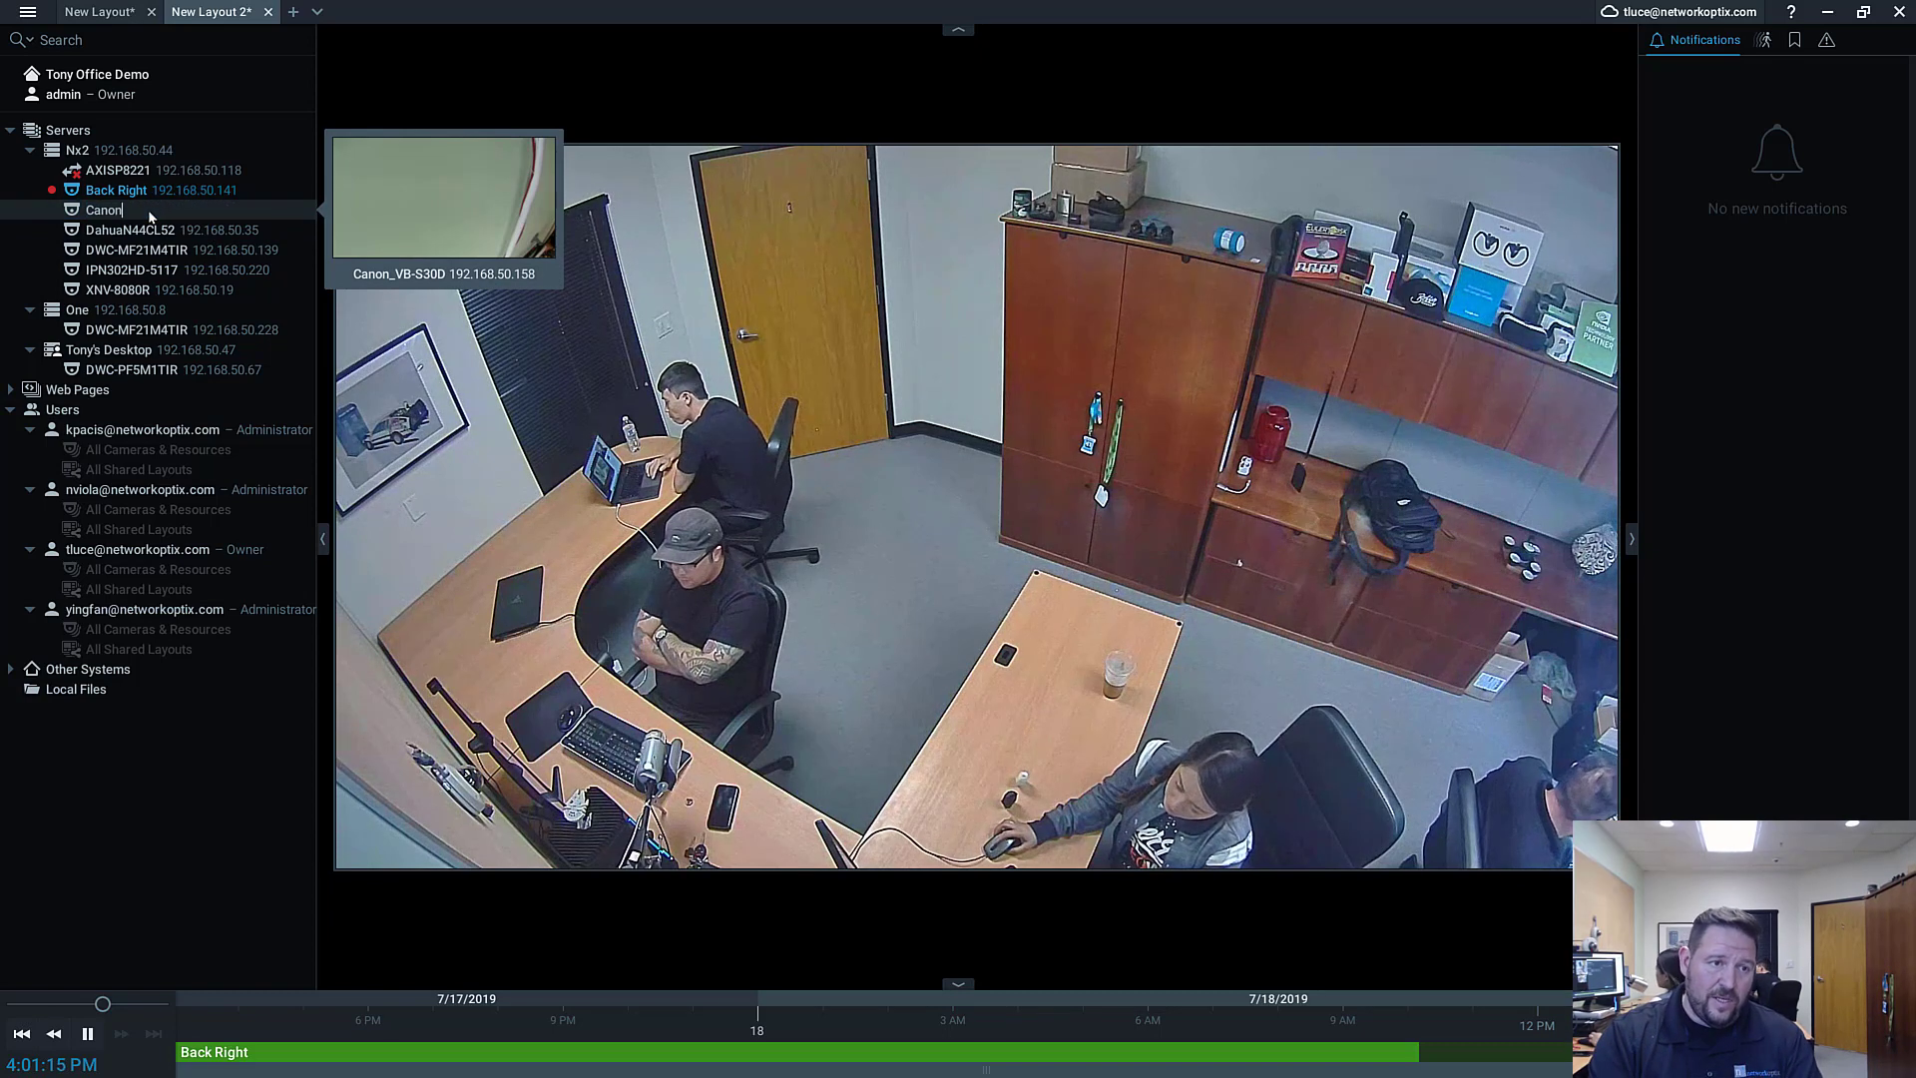
{"action": "type", "text": "PTZ"}
{"action": "key", "text": "Return"}
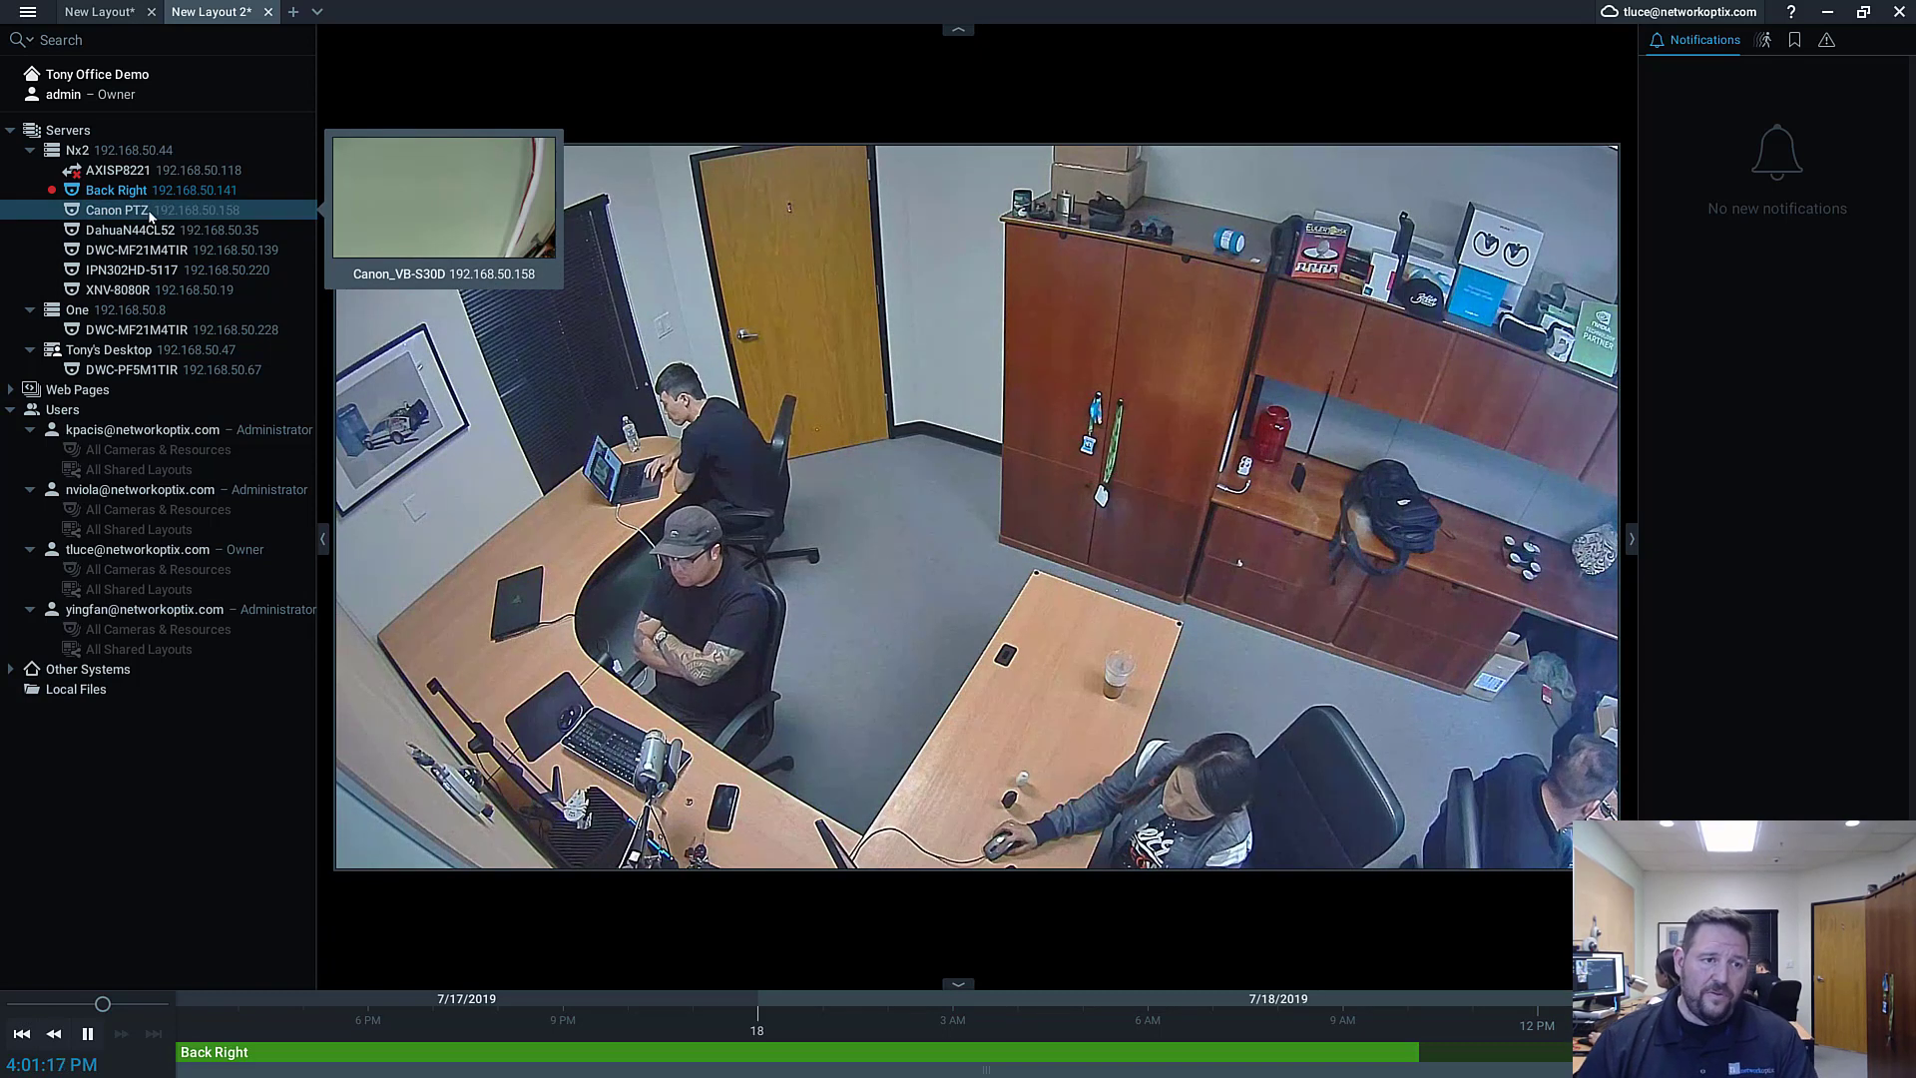
{"action": "double_click", "coordinate": [152, 216]}
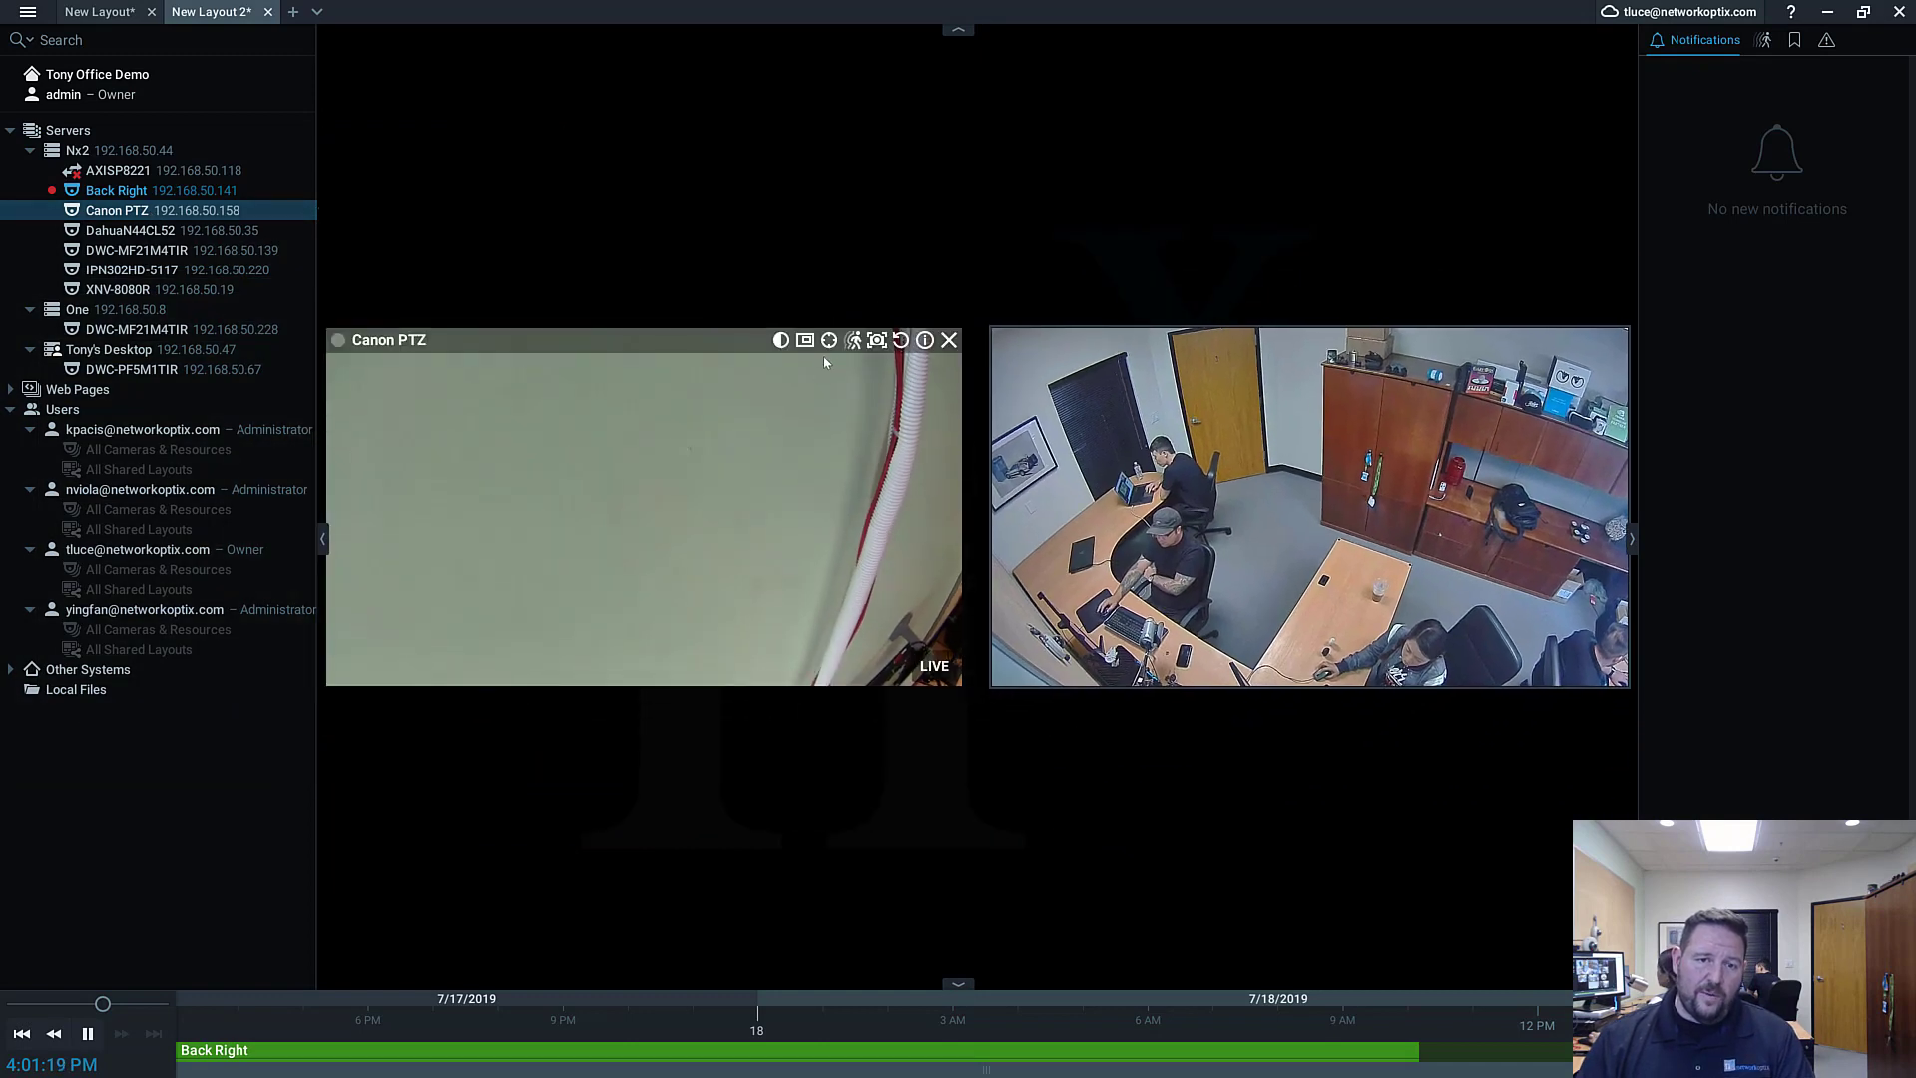
{"action": "double_click", "coordinate": [556, 543]}
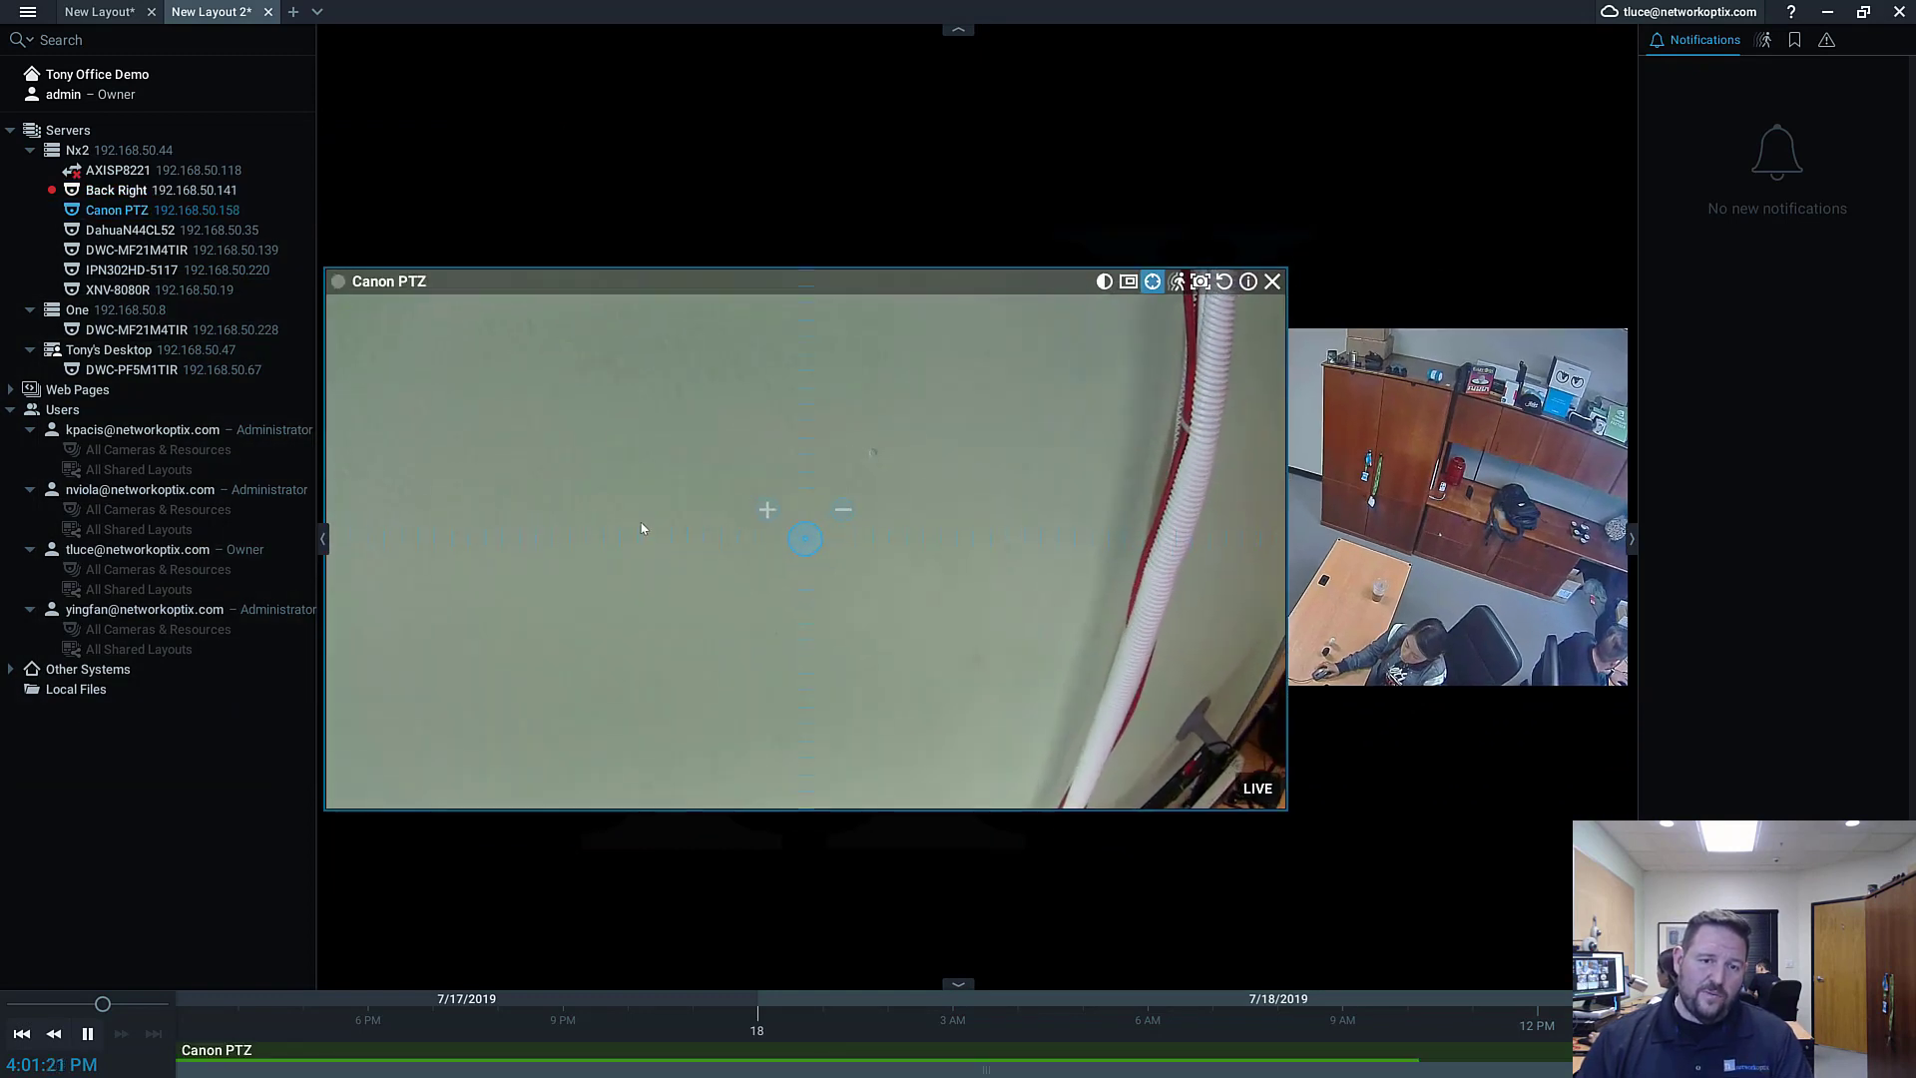
Step: Reboot the Canon PTZ camera from the maintenance section of its advanced settings, and close the settings
{"action": "right_click", "coordinate": [808, 496]}
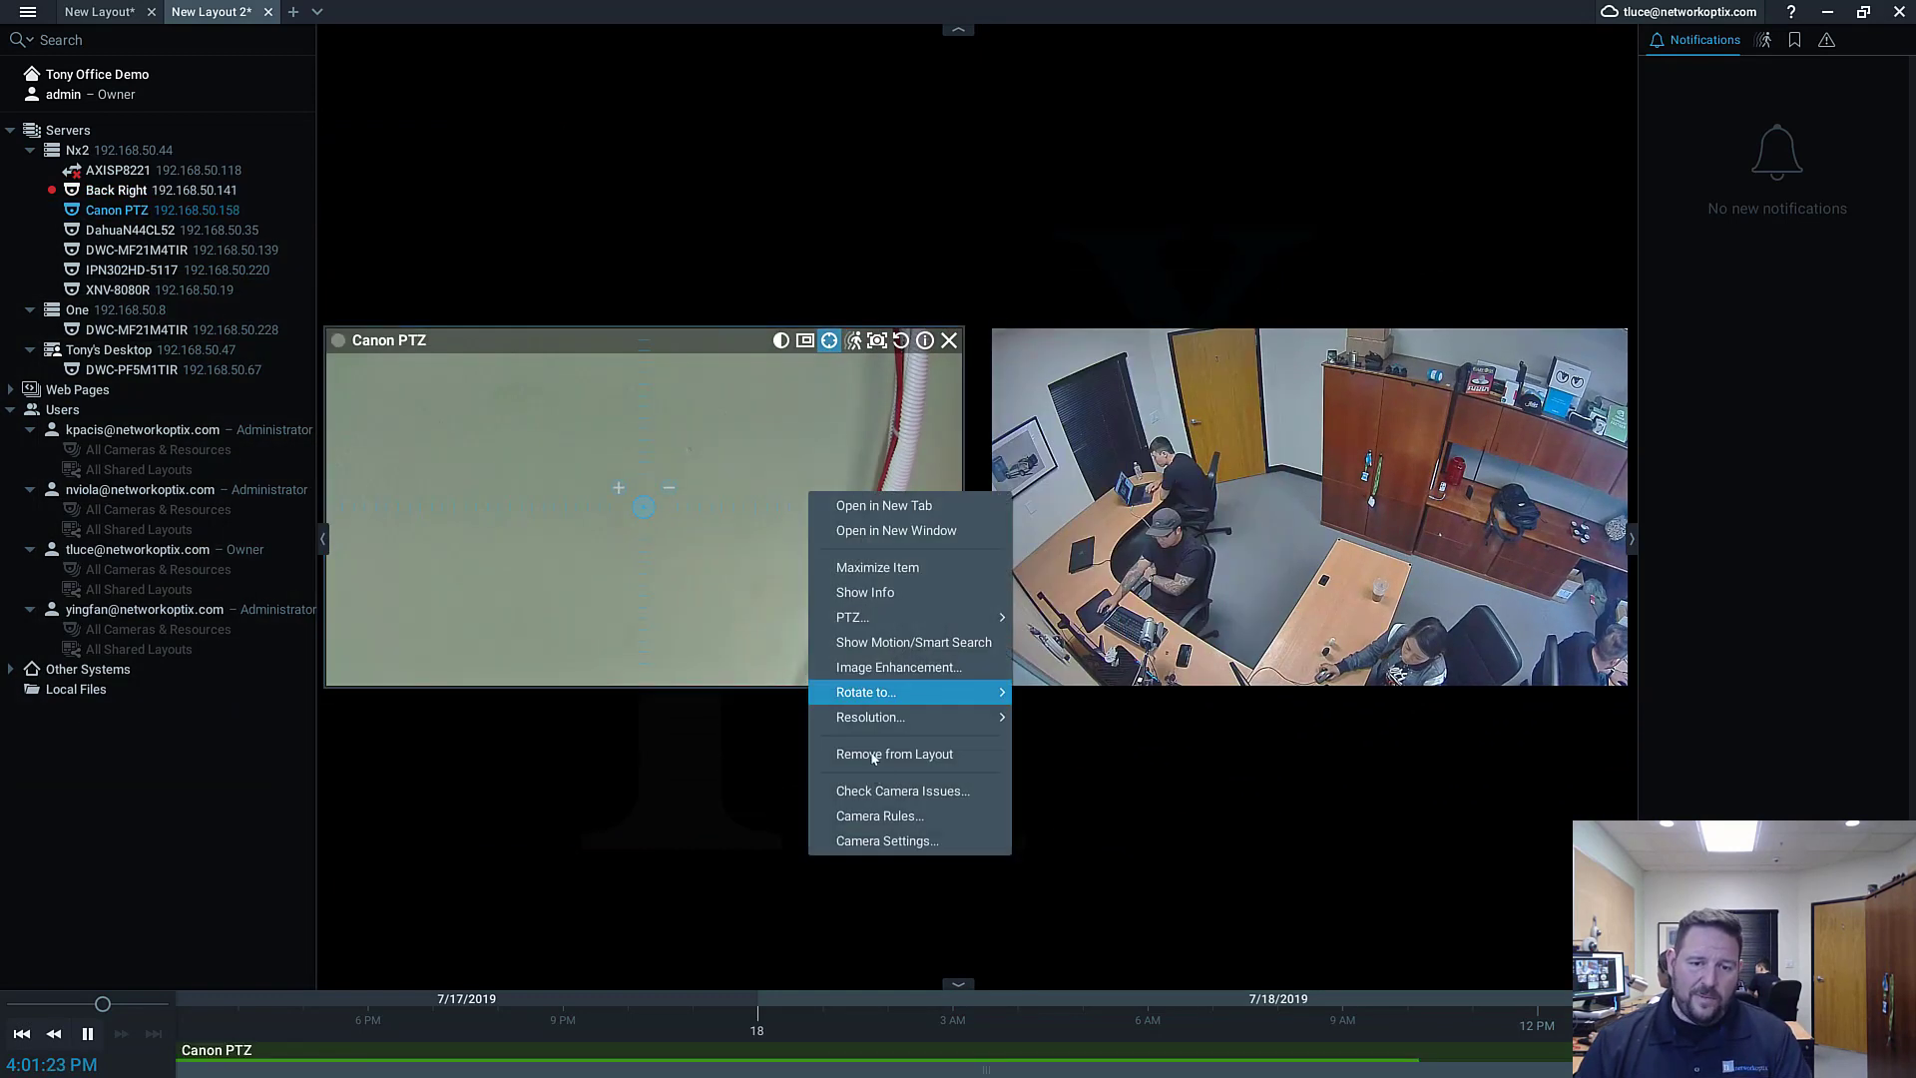
{"action": "left_click", "coordinate": [868, 839]}
{"action": "left_click", "coordinate": [909, 103]}
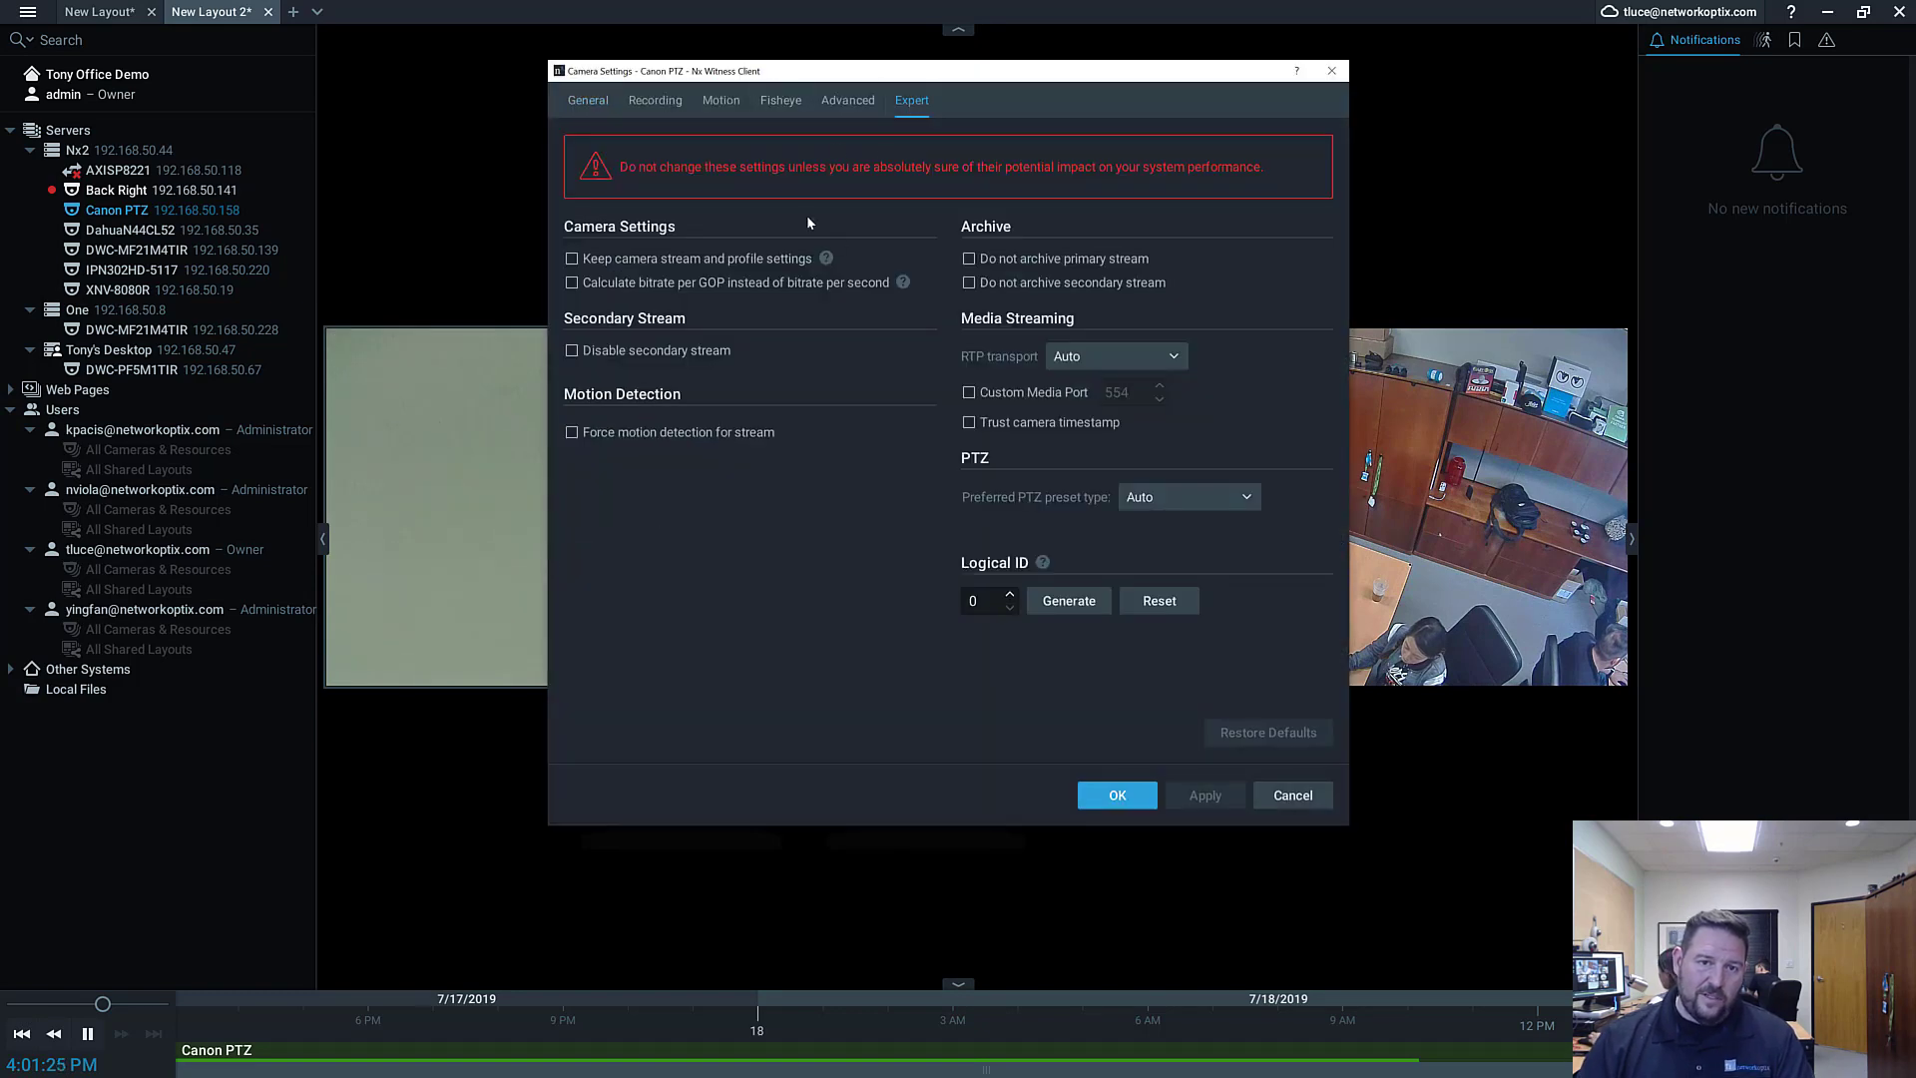
{"action": "left_click", "coordinate": [849, 101]}
{"action": "left_click", "coordinate": [729, 346]}
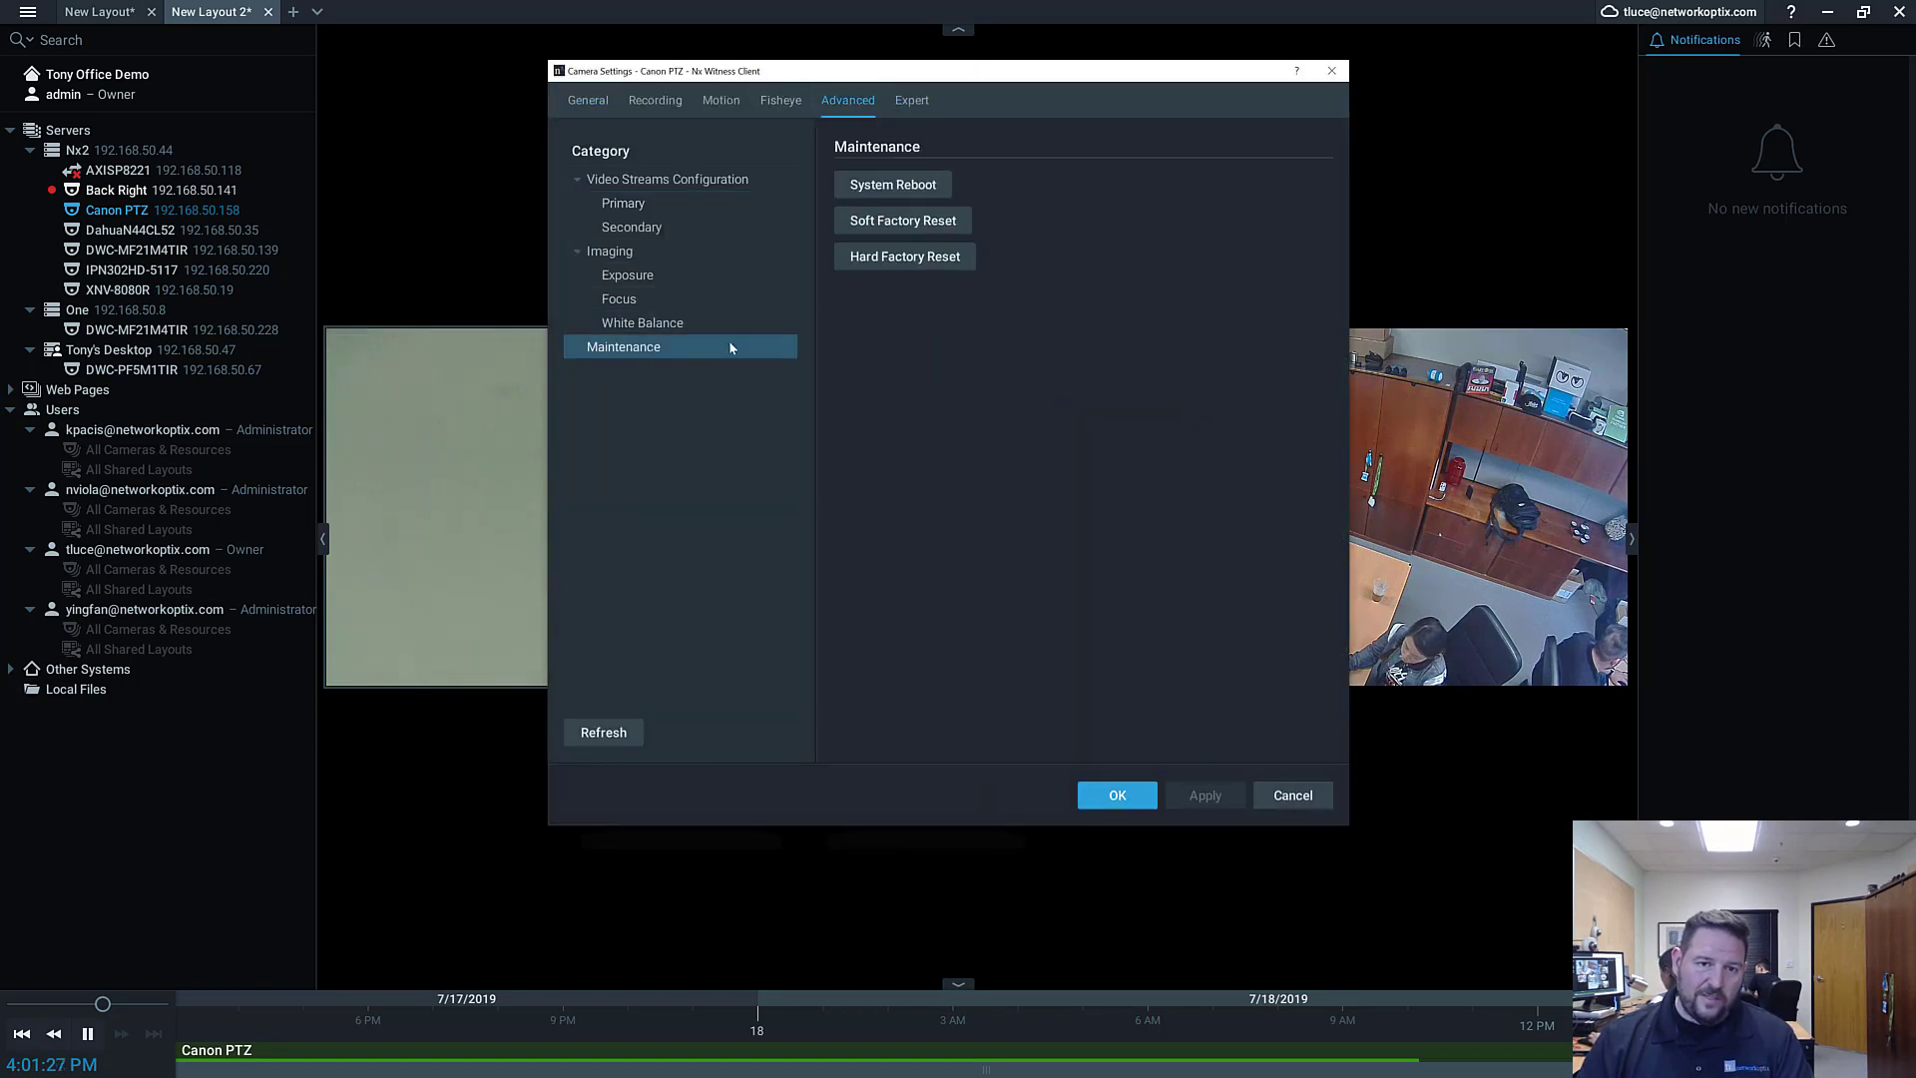
{"action": "left_click", "coordinate": [877, 188]}
{"action": "left_click", "coordinate": [1010, 499]}
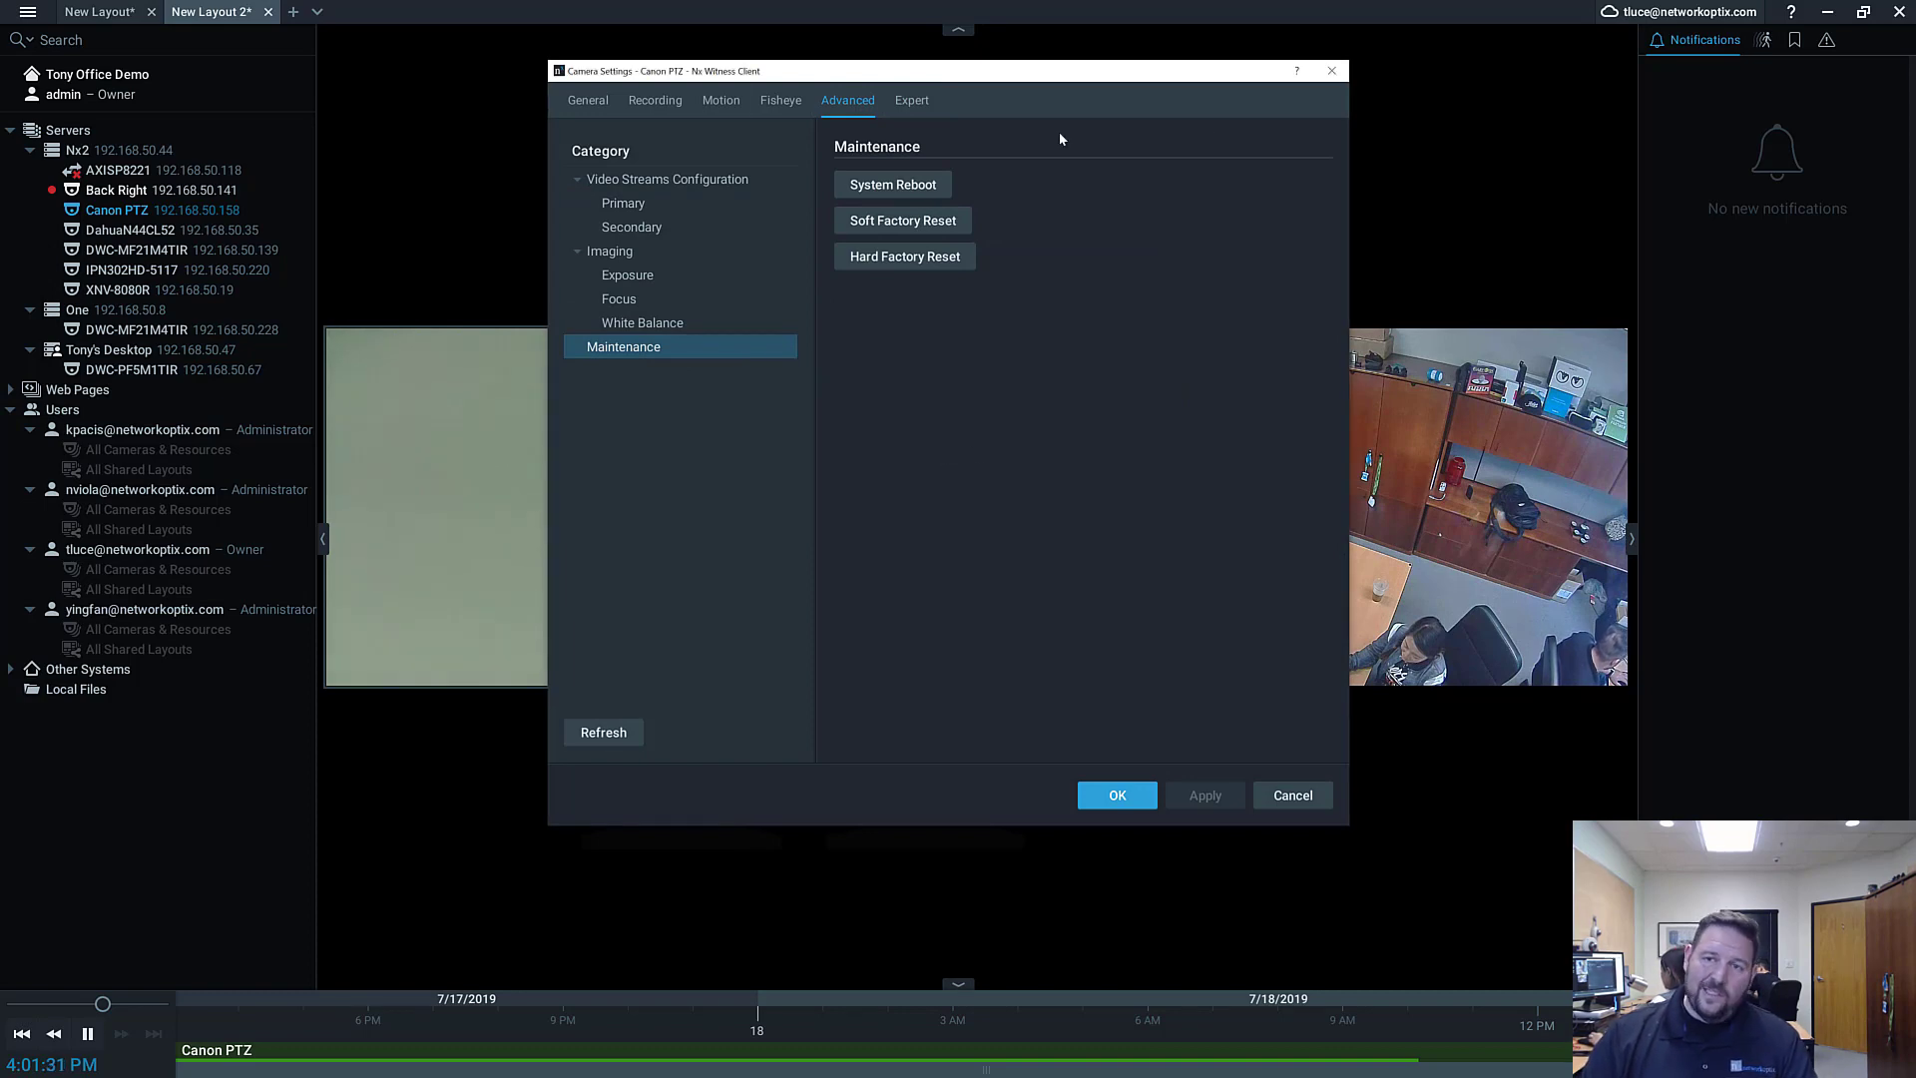
{"action": "left_click", "coordinate": [1344, 76]}
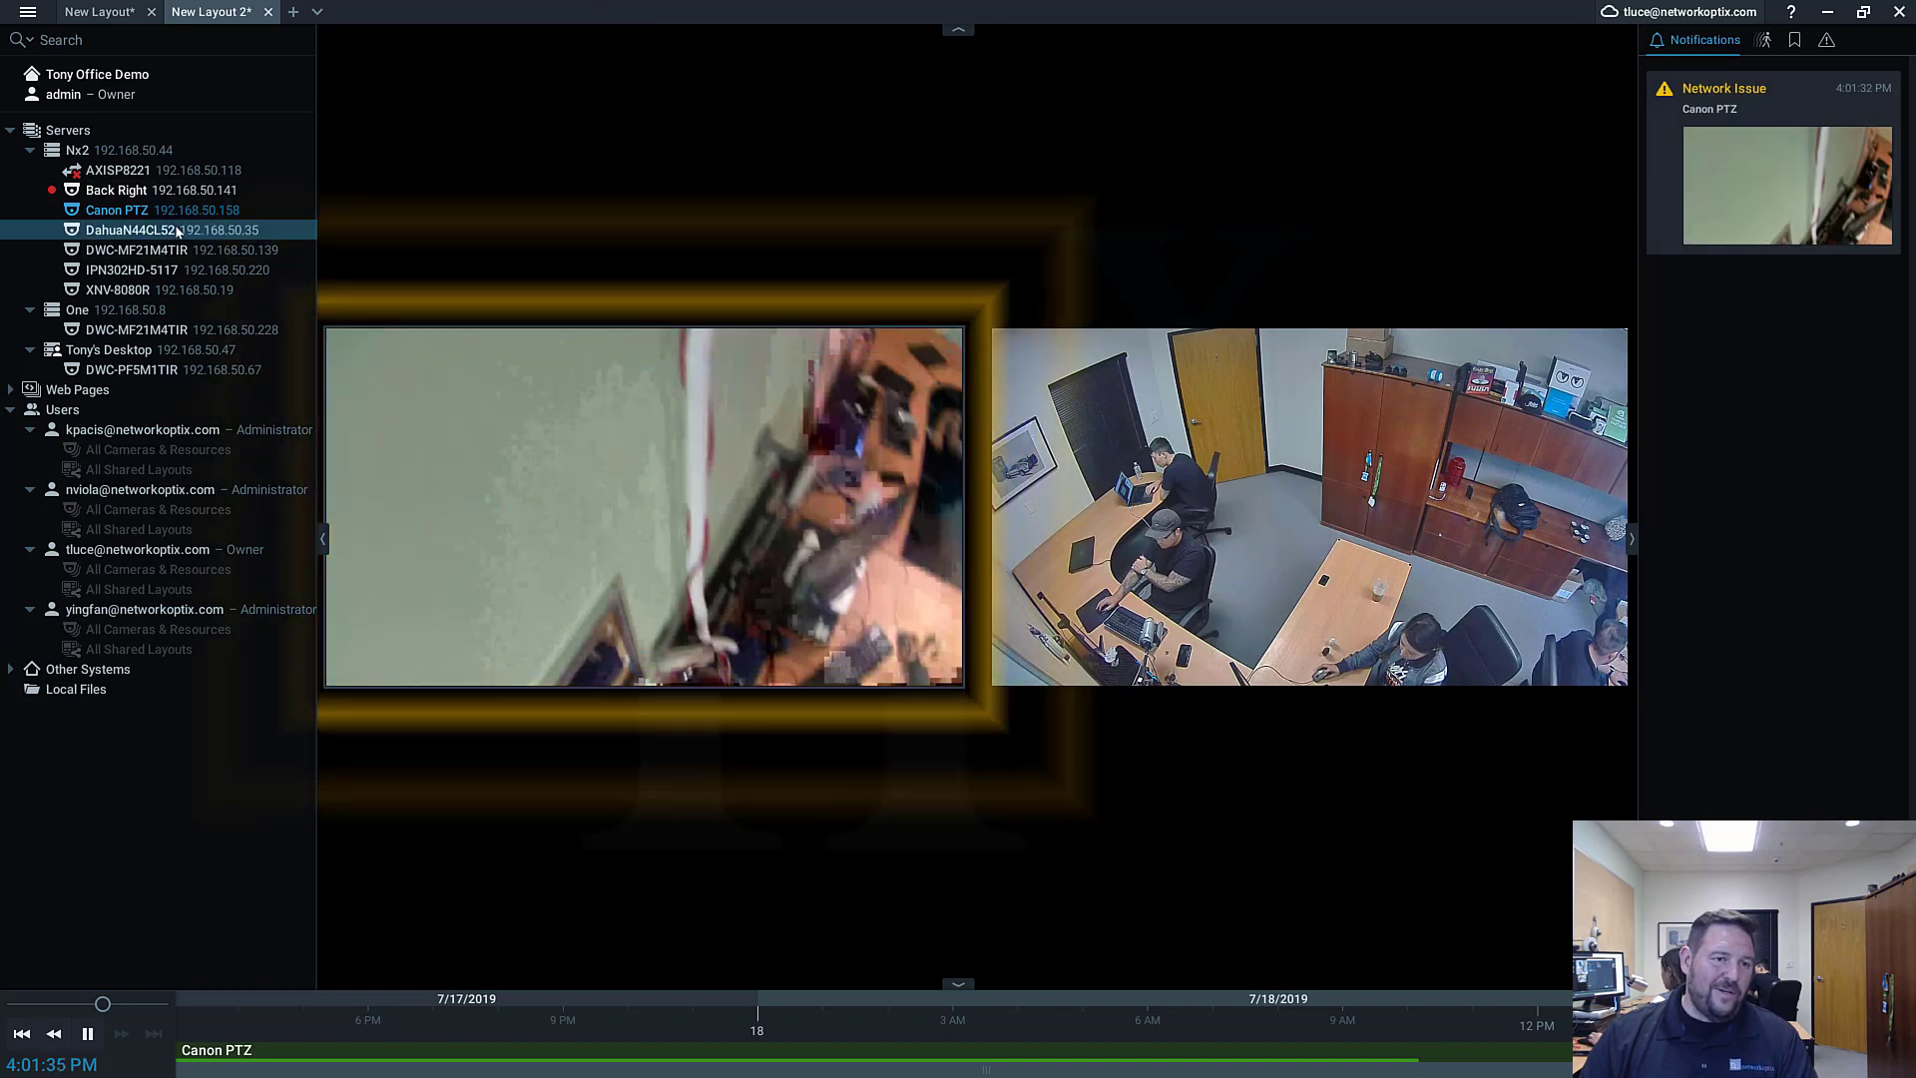
Step: Add the DahuaN44CL52 camera and the DWC-MF21M4TIR camera on the Nx2 server to the layout
{"action": "left_click_drag", "start_coordinate": [129, 230], "coordinate": [537, 305]}
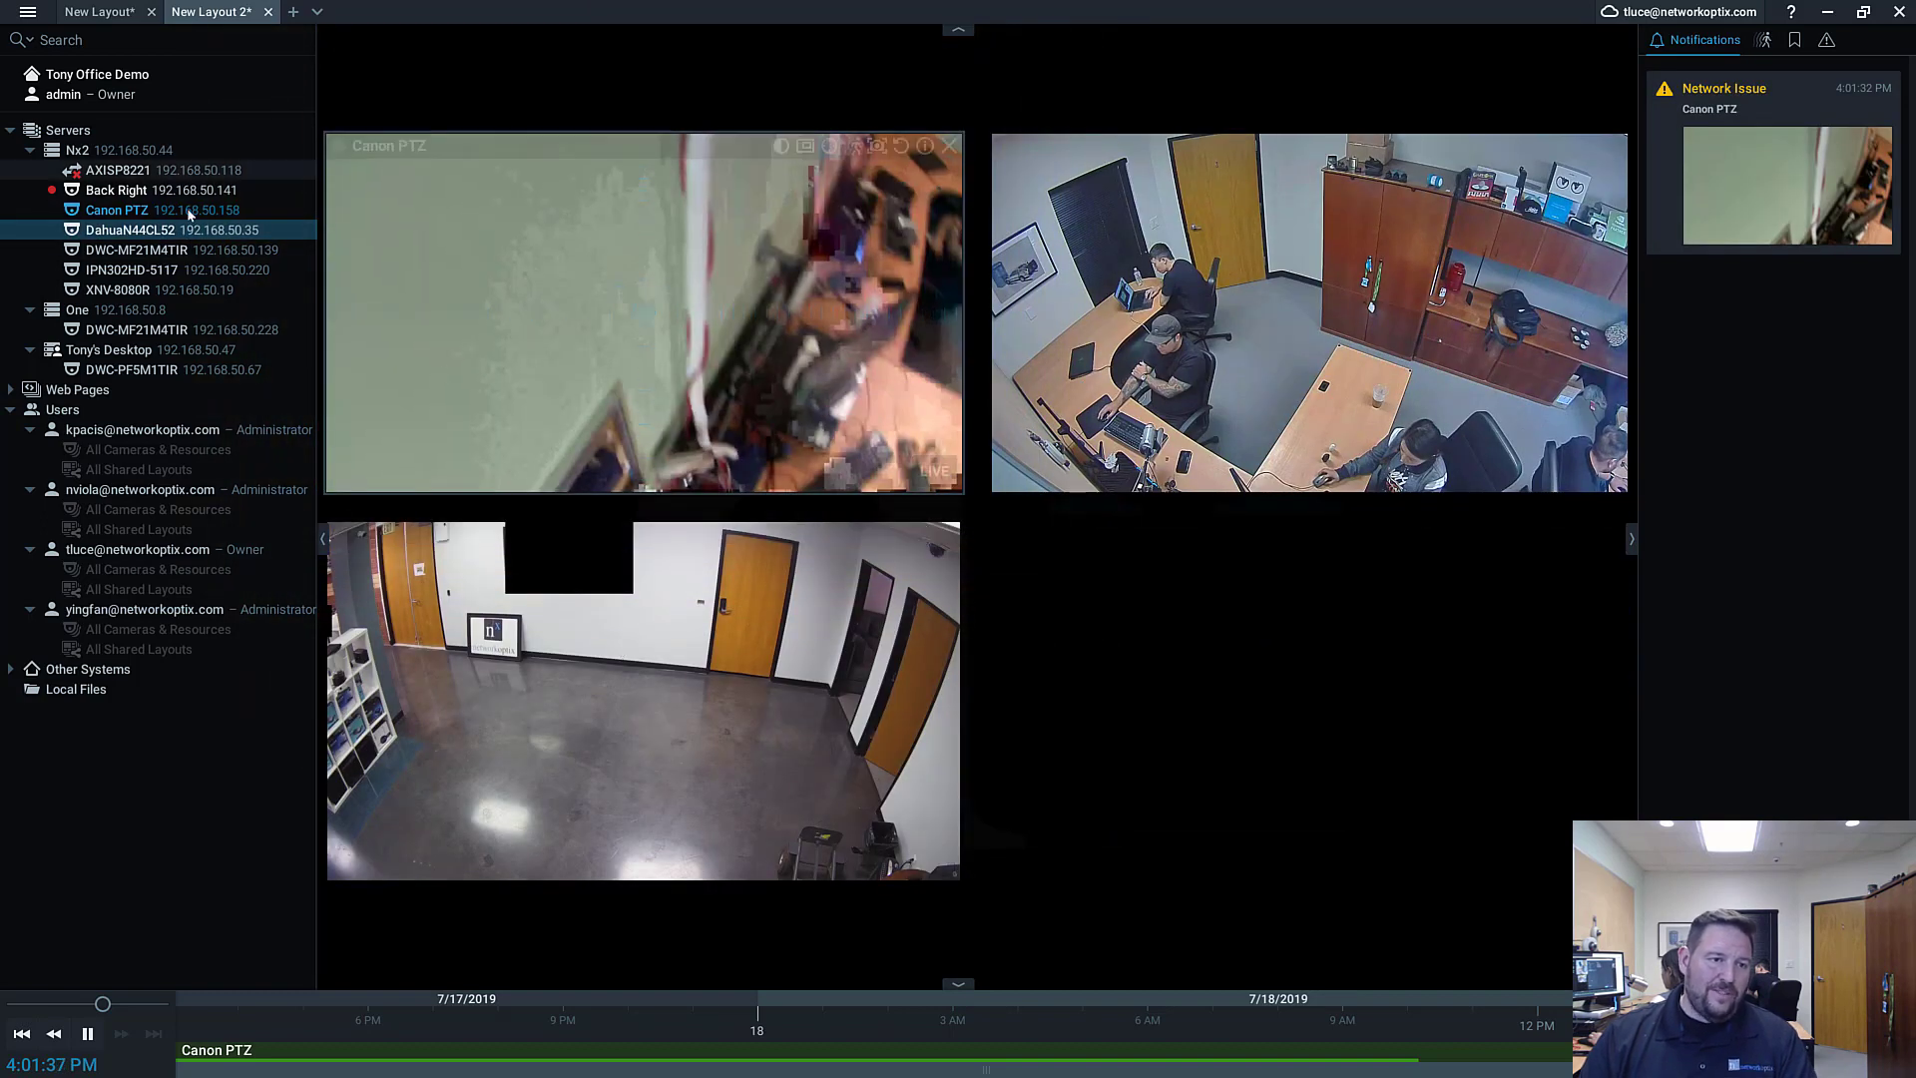
{"action": "left_click", "coordinate": [171, 252]}
{"action": "double_click", "coordinate": [171, 253]}
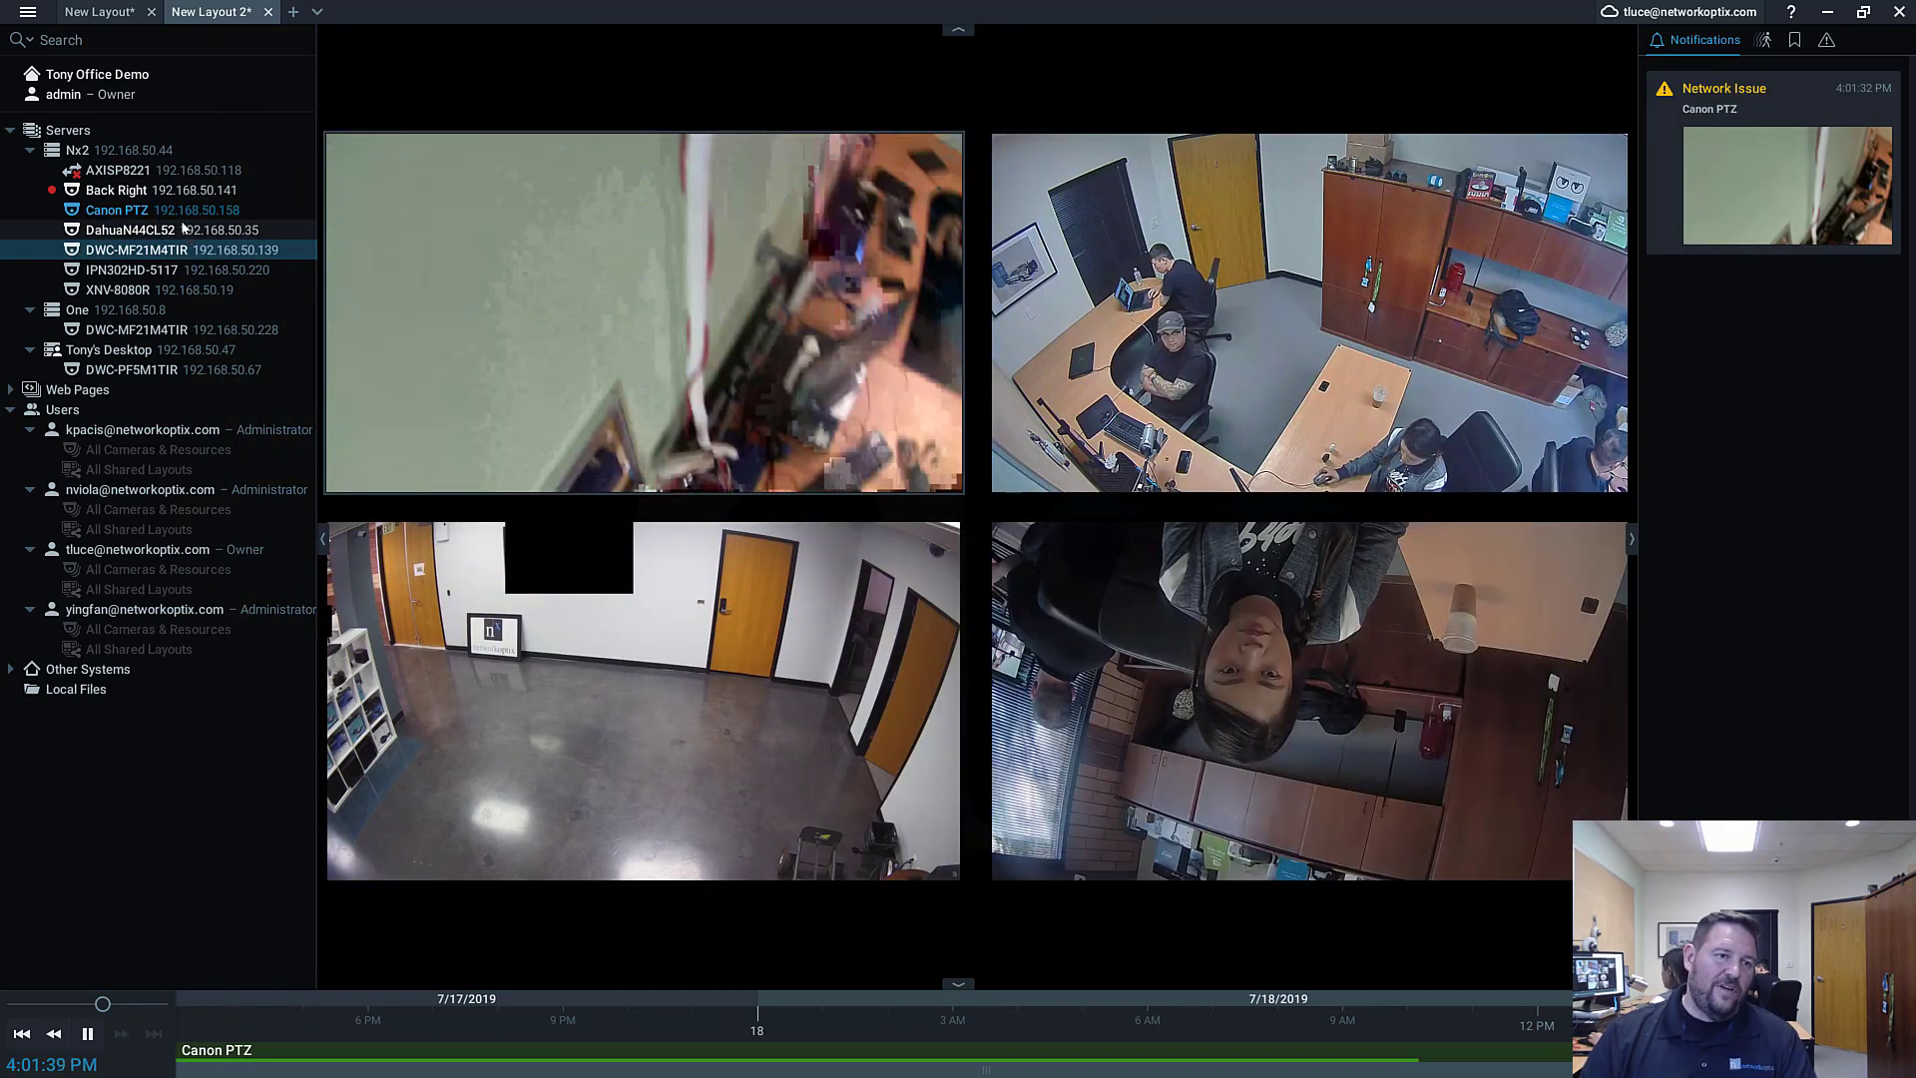
Step: Try to rename the DahuaN44CL52 camera as Dahua People Watche
{"action": "left_click", "coordinate": [150, 230]}
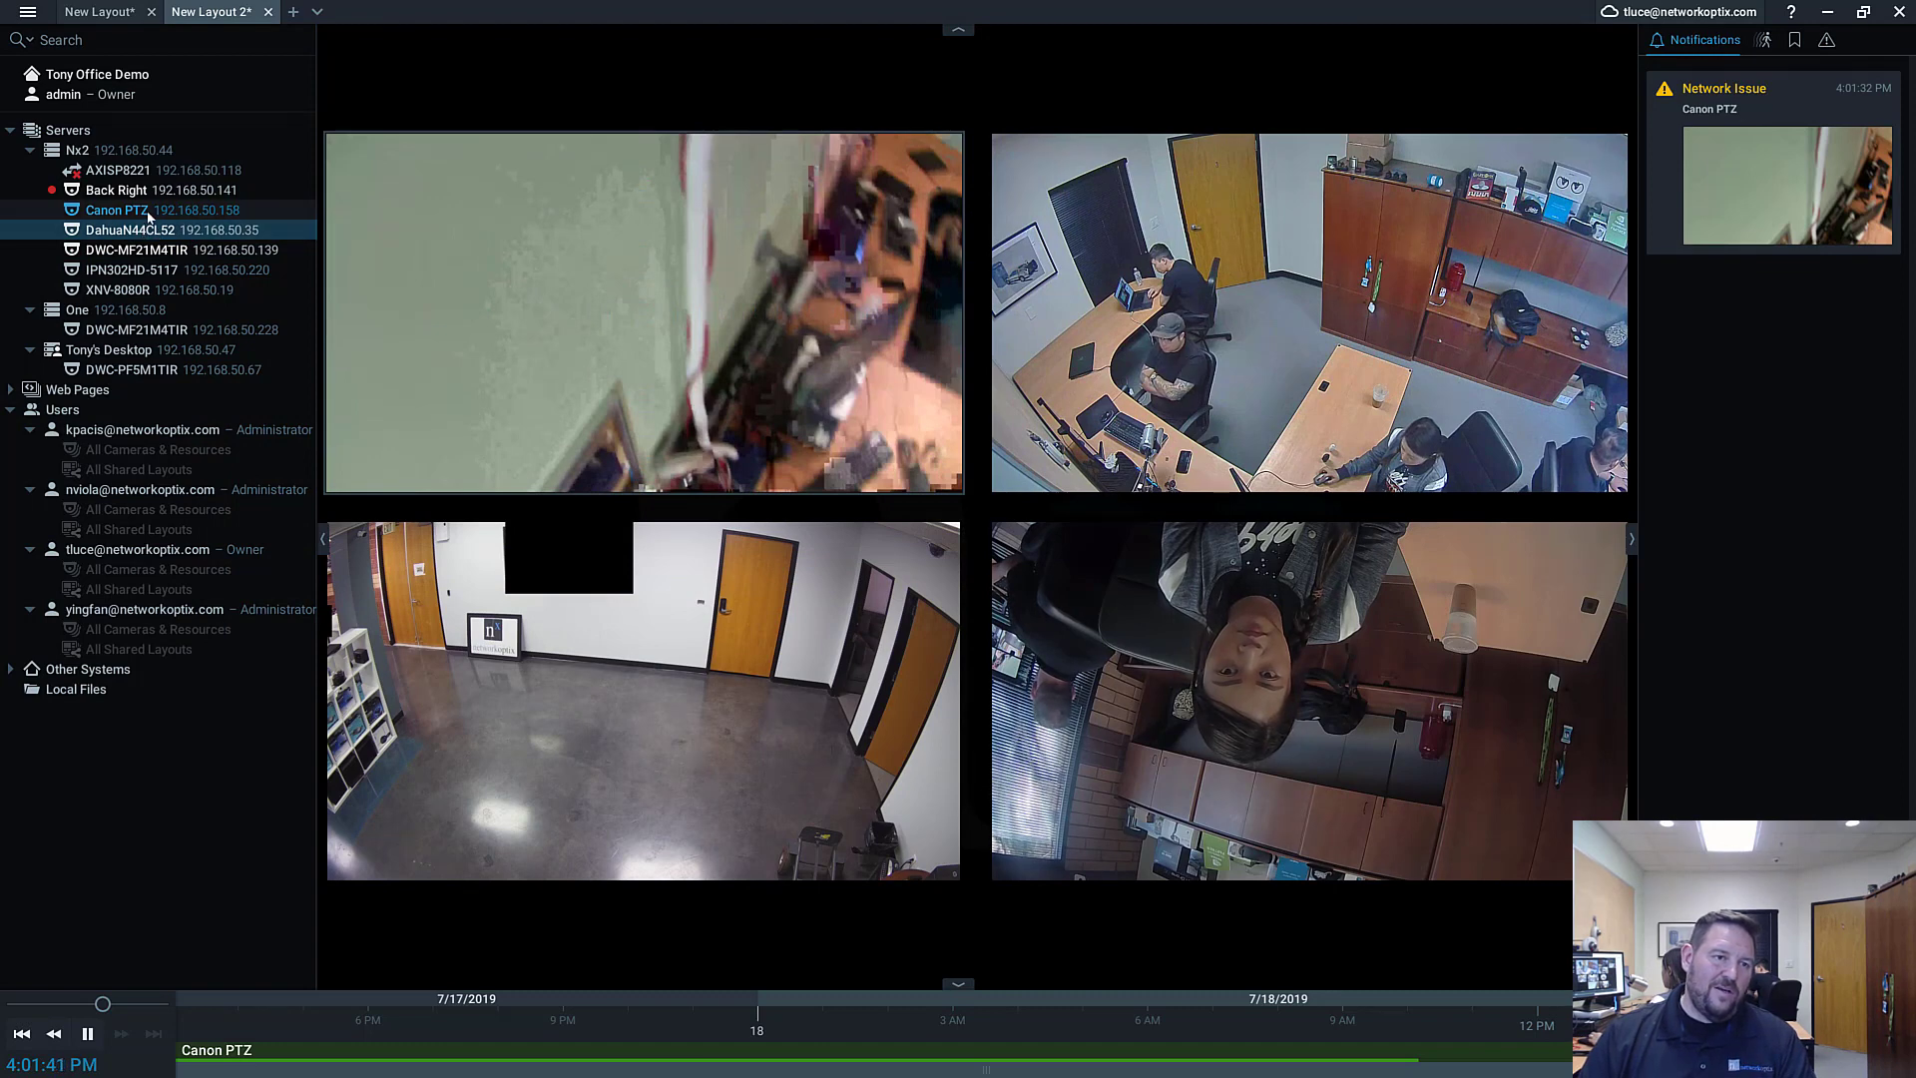
{"action": "mouse_move", "coordinate": [151, 235]}
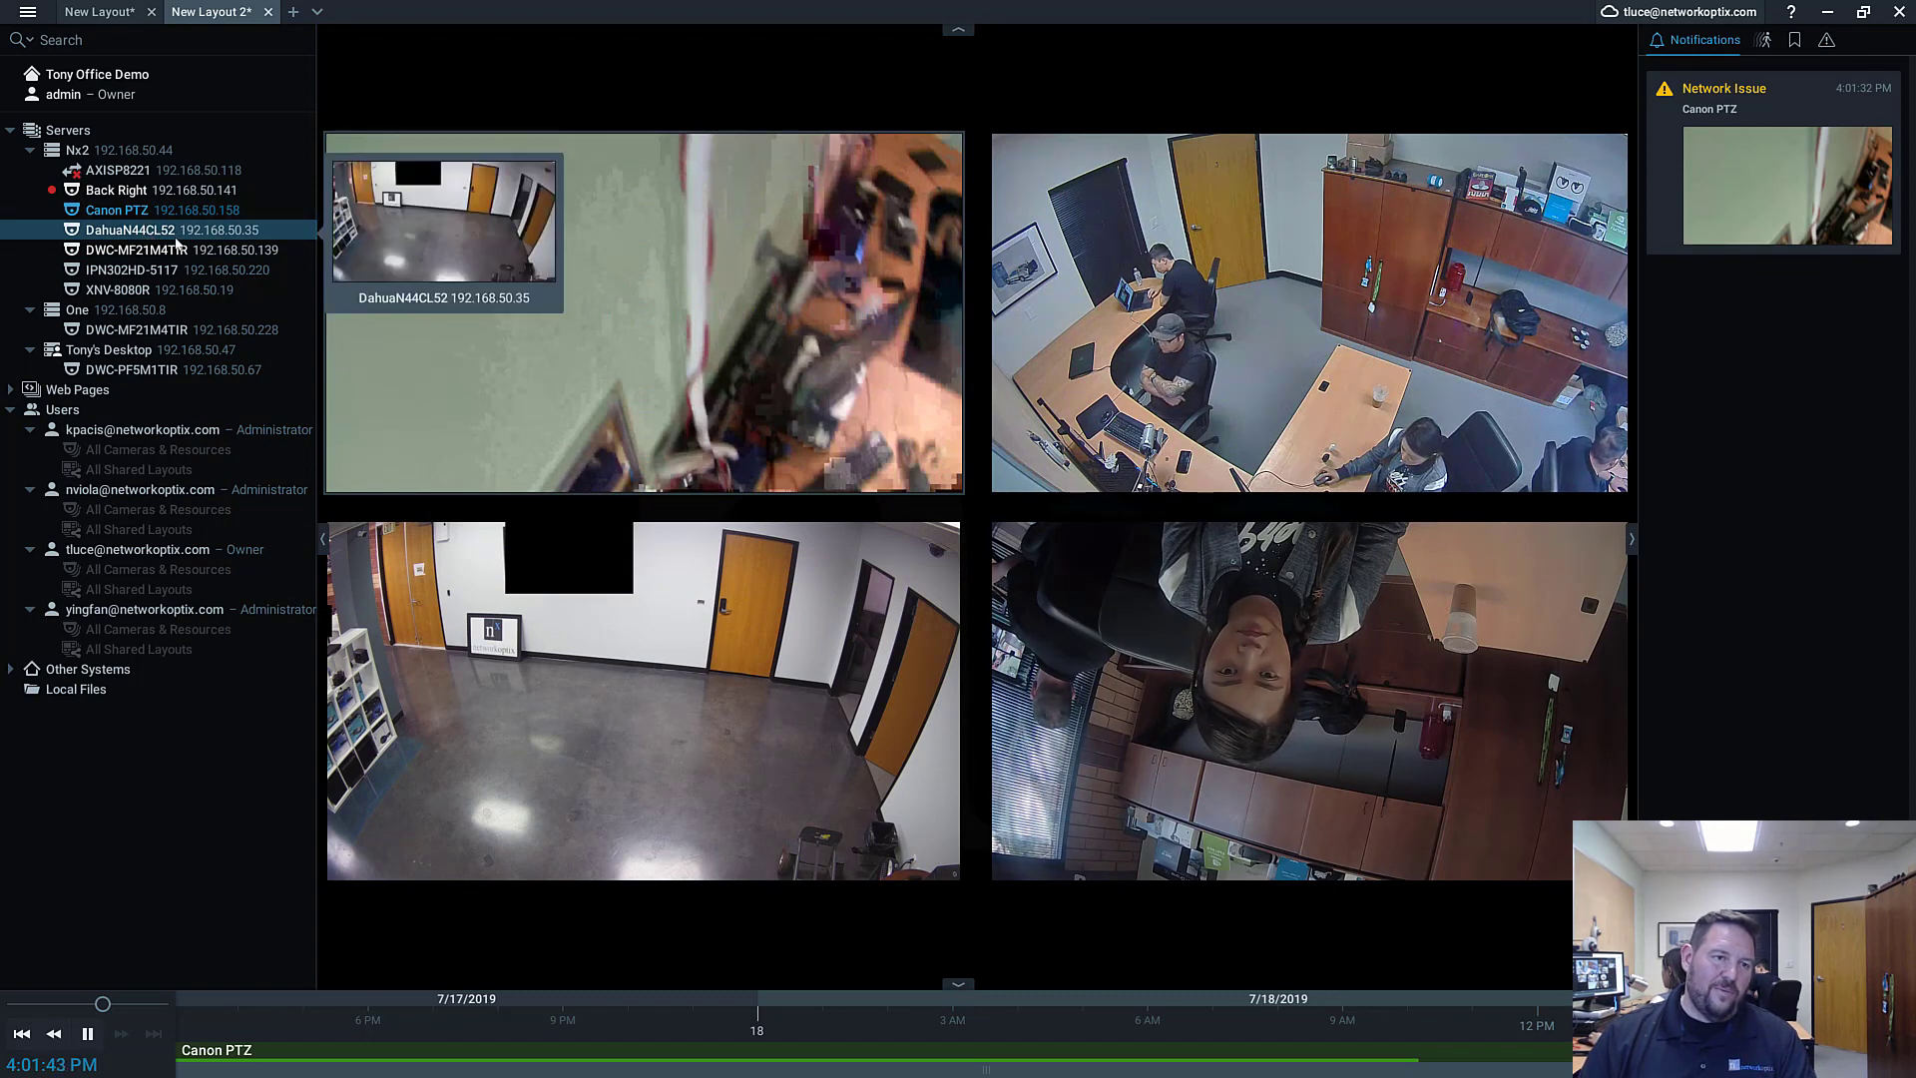
{"action": "key", "text": "F2"}
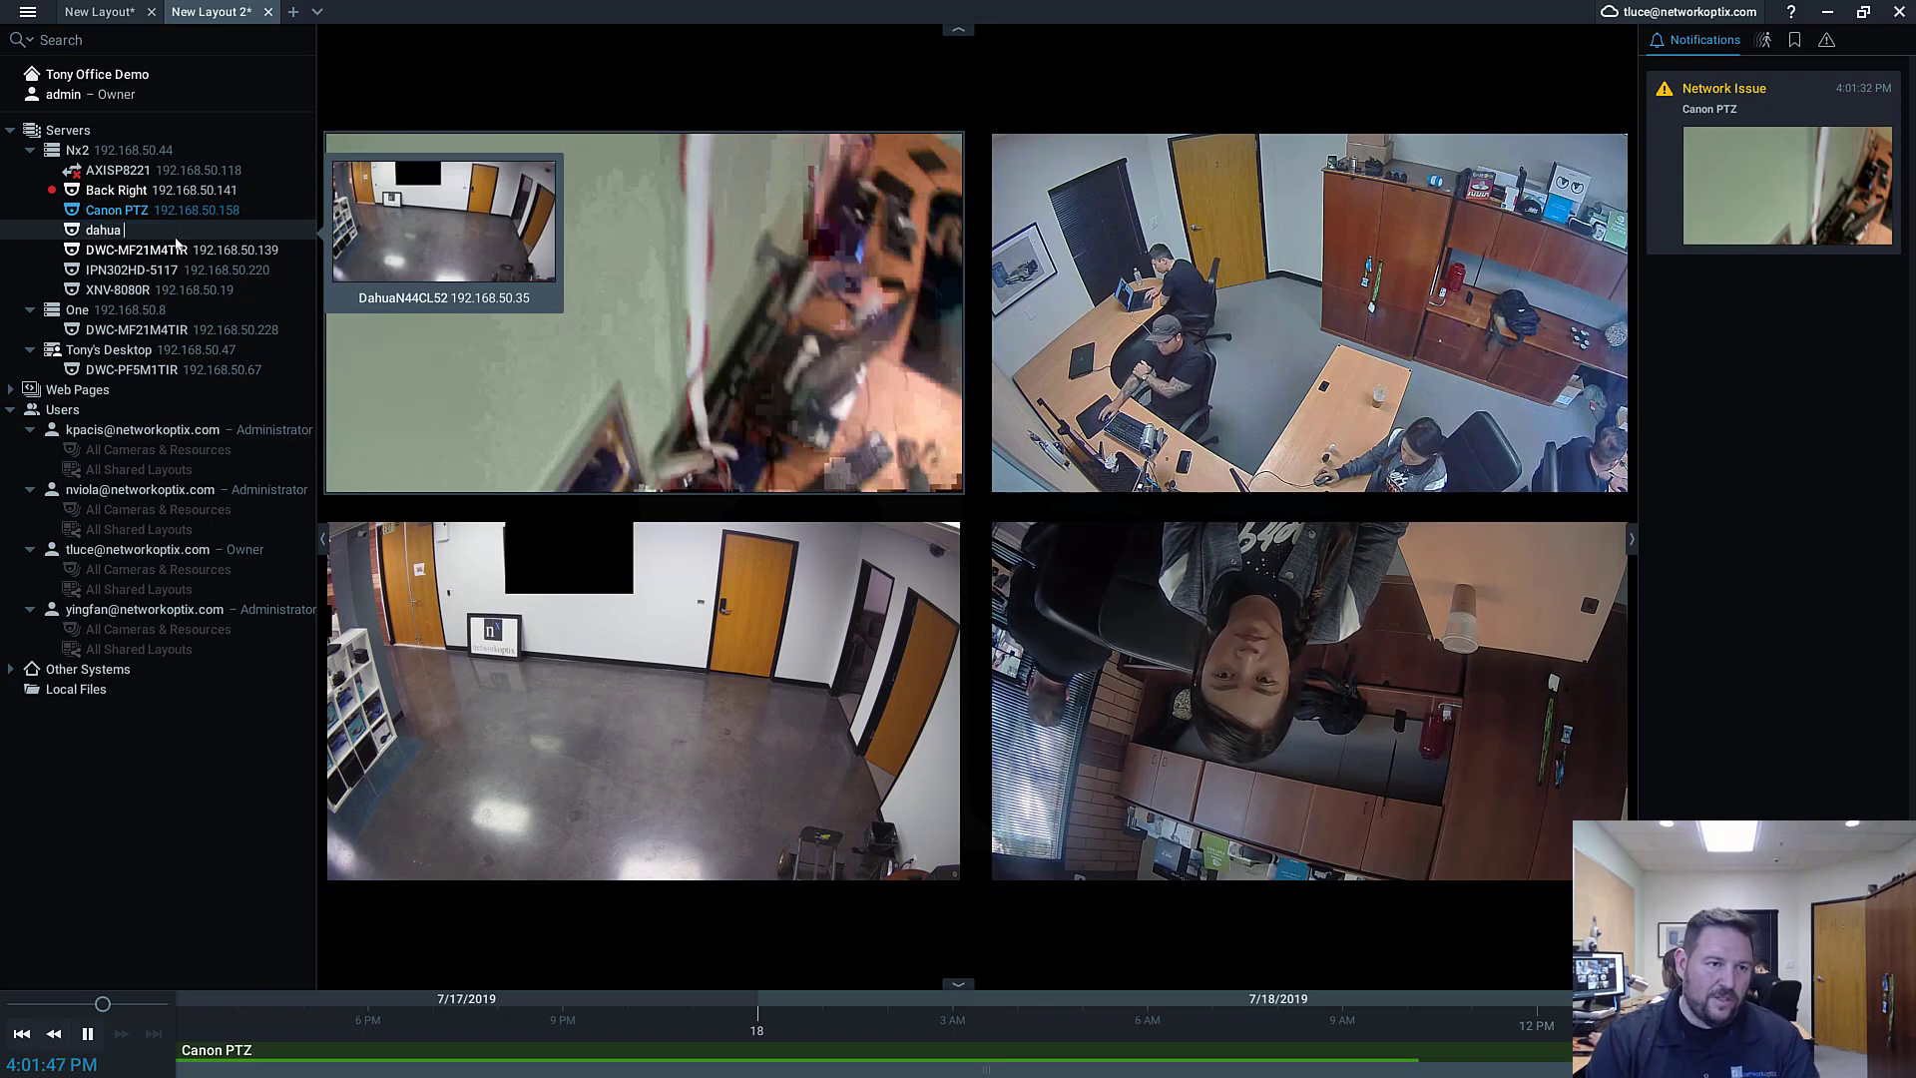
{"action": "key", "text": "BackSpace"}
{"action": "key", "text": "BackSpace"}
{"action": "key", "text": "BackSpace"}
{"action": "type", "text": "Dahu"}
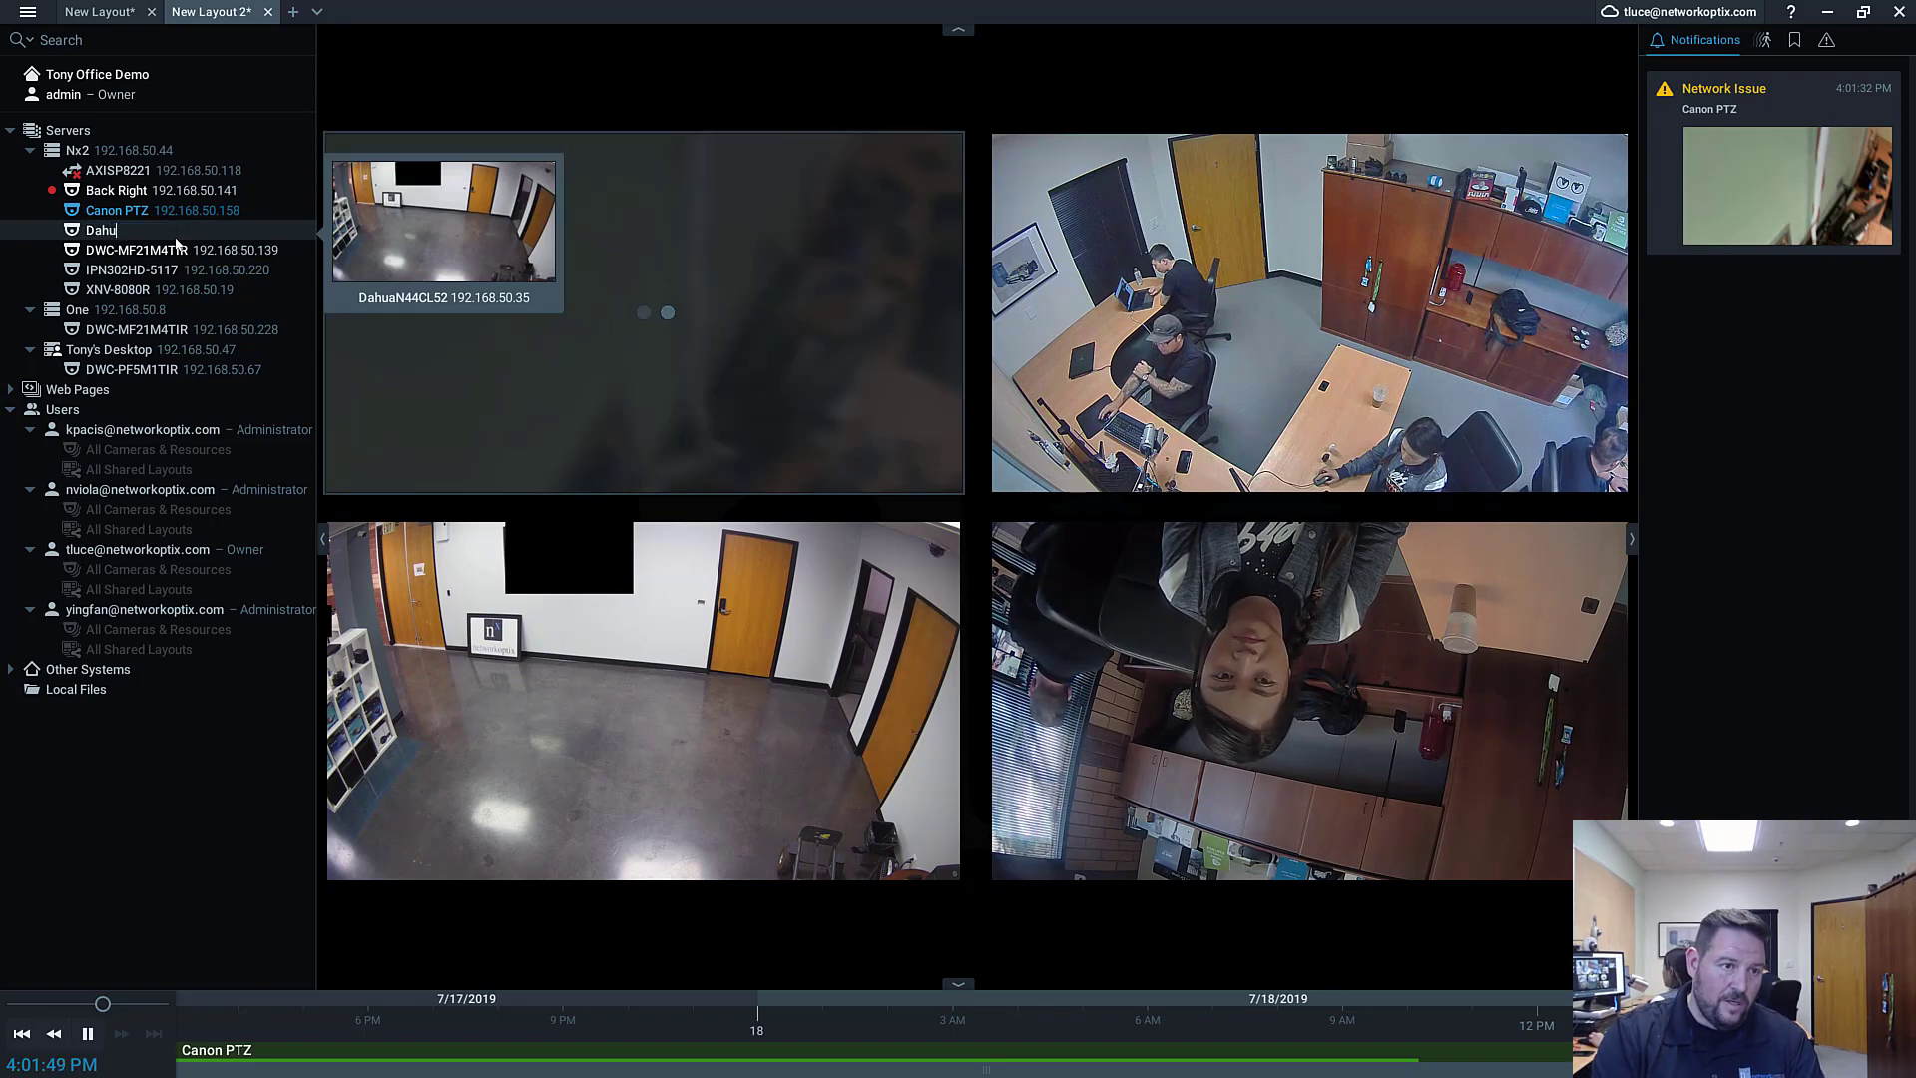
{"action": "type", "text": "a People Watche"}
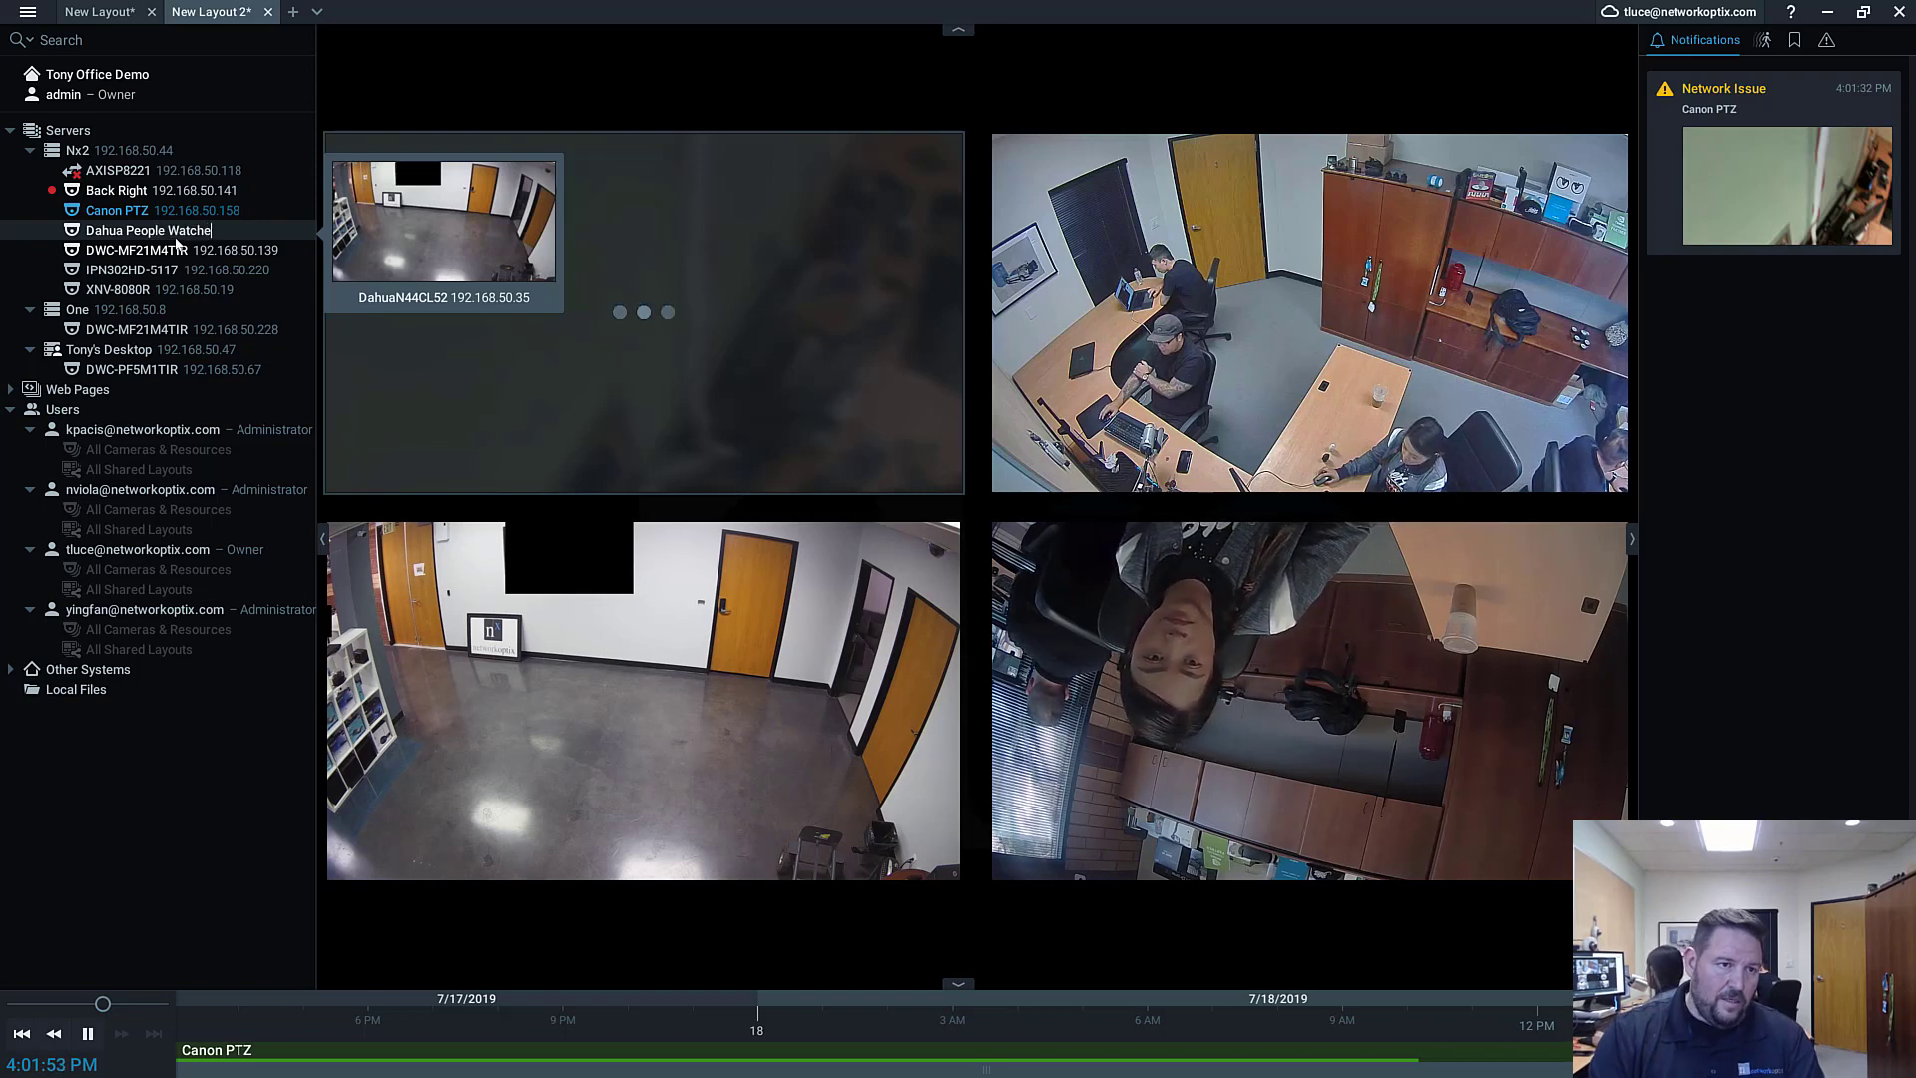
{"action": "key", "text": "Escape"}
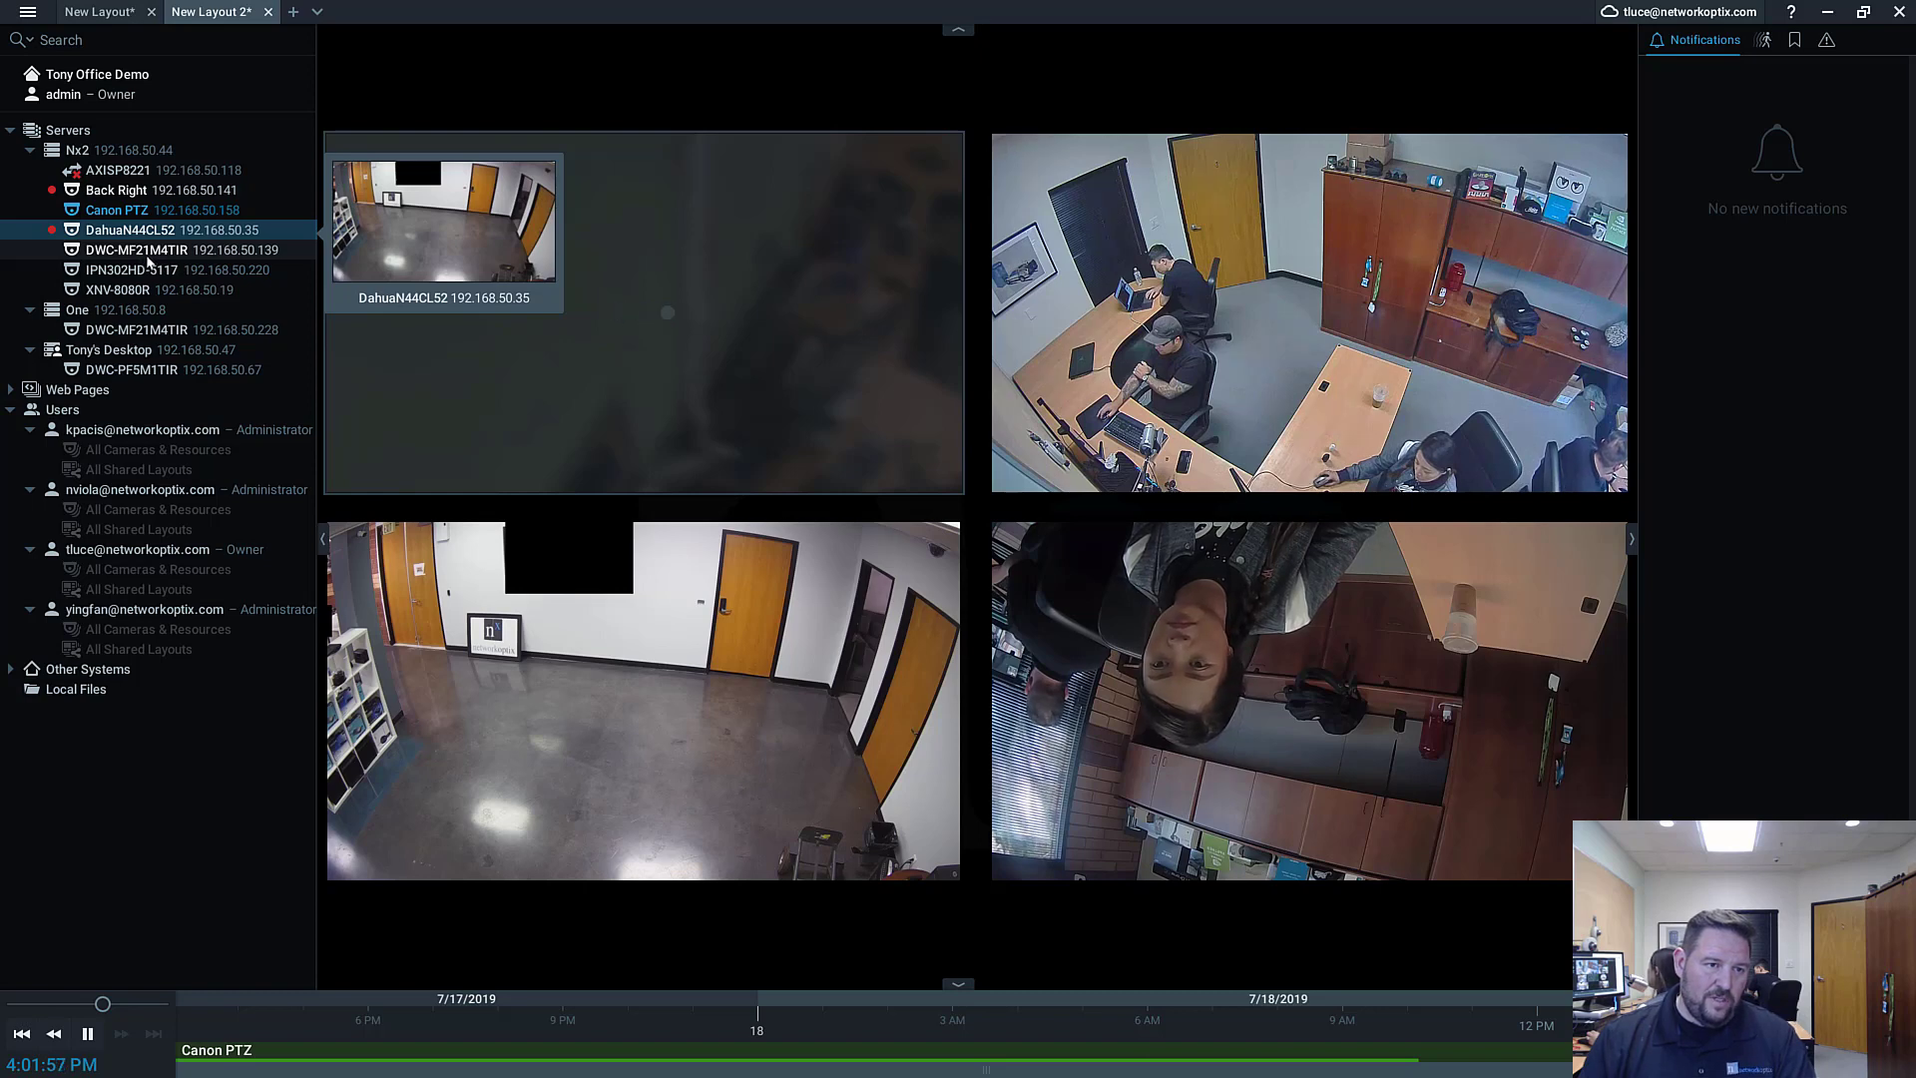
Step: Rotate a second view of the Nx2 server's DWC-MF21M4TIR camera upright on the layout, and remove that view
{"action": "left_click_drag", "start_coordinate": [148, 251], "coordinate": [541, 399]}
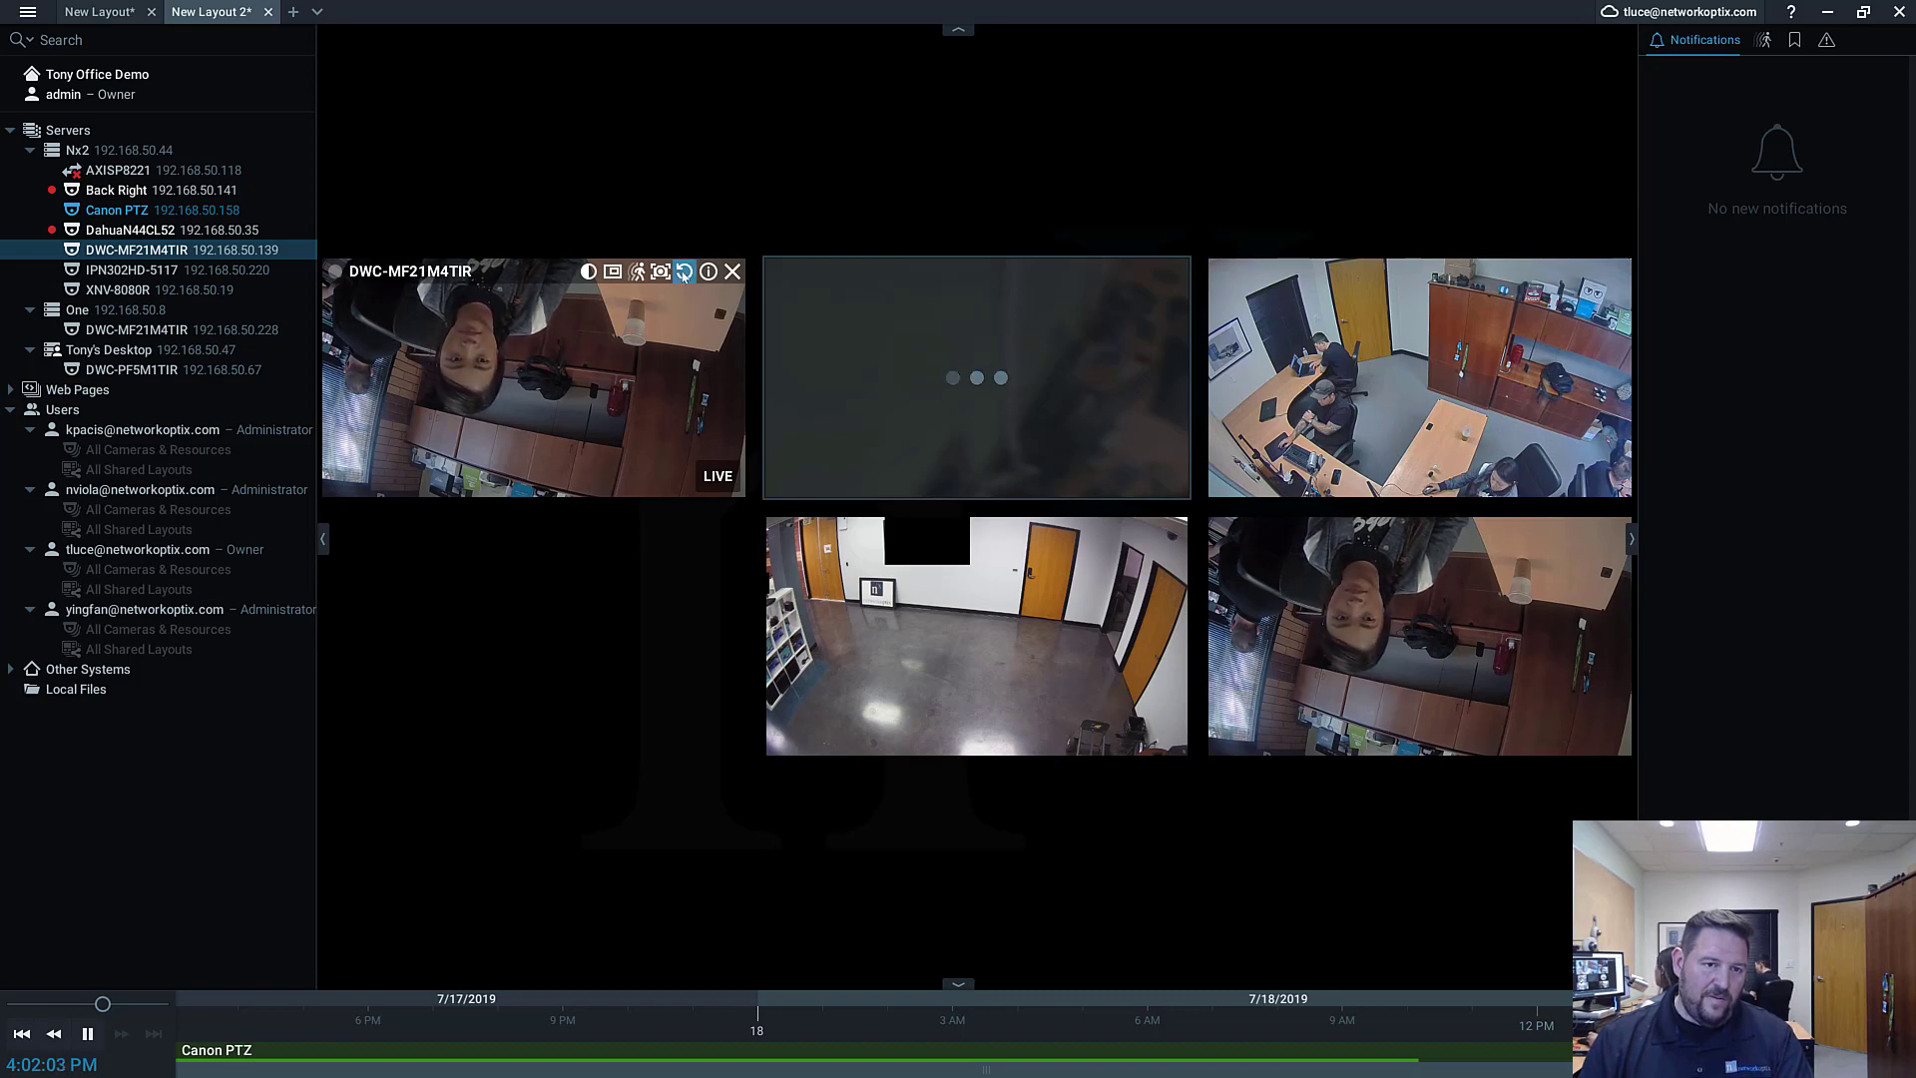
{"action": "left_click_drag", "start_coordinate": [684, 274], "coordinate": [499, 425]}
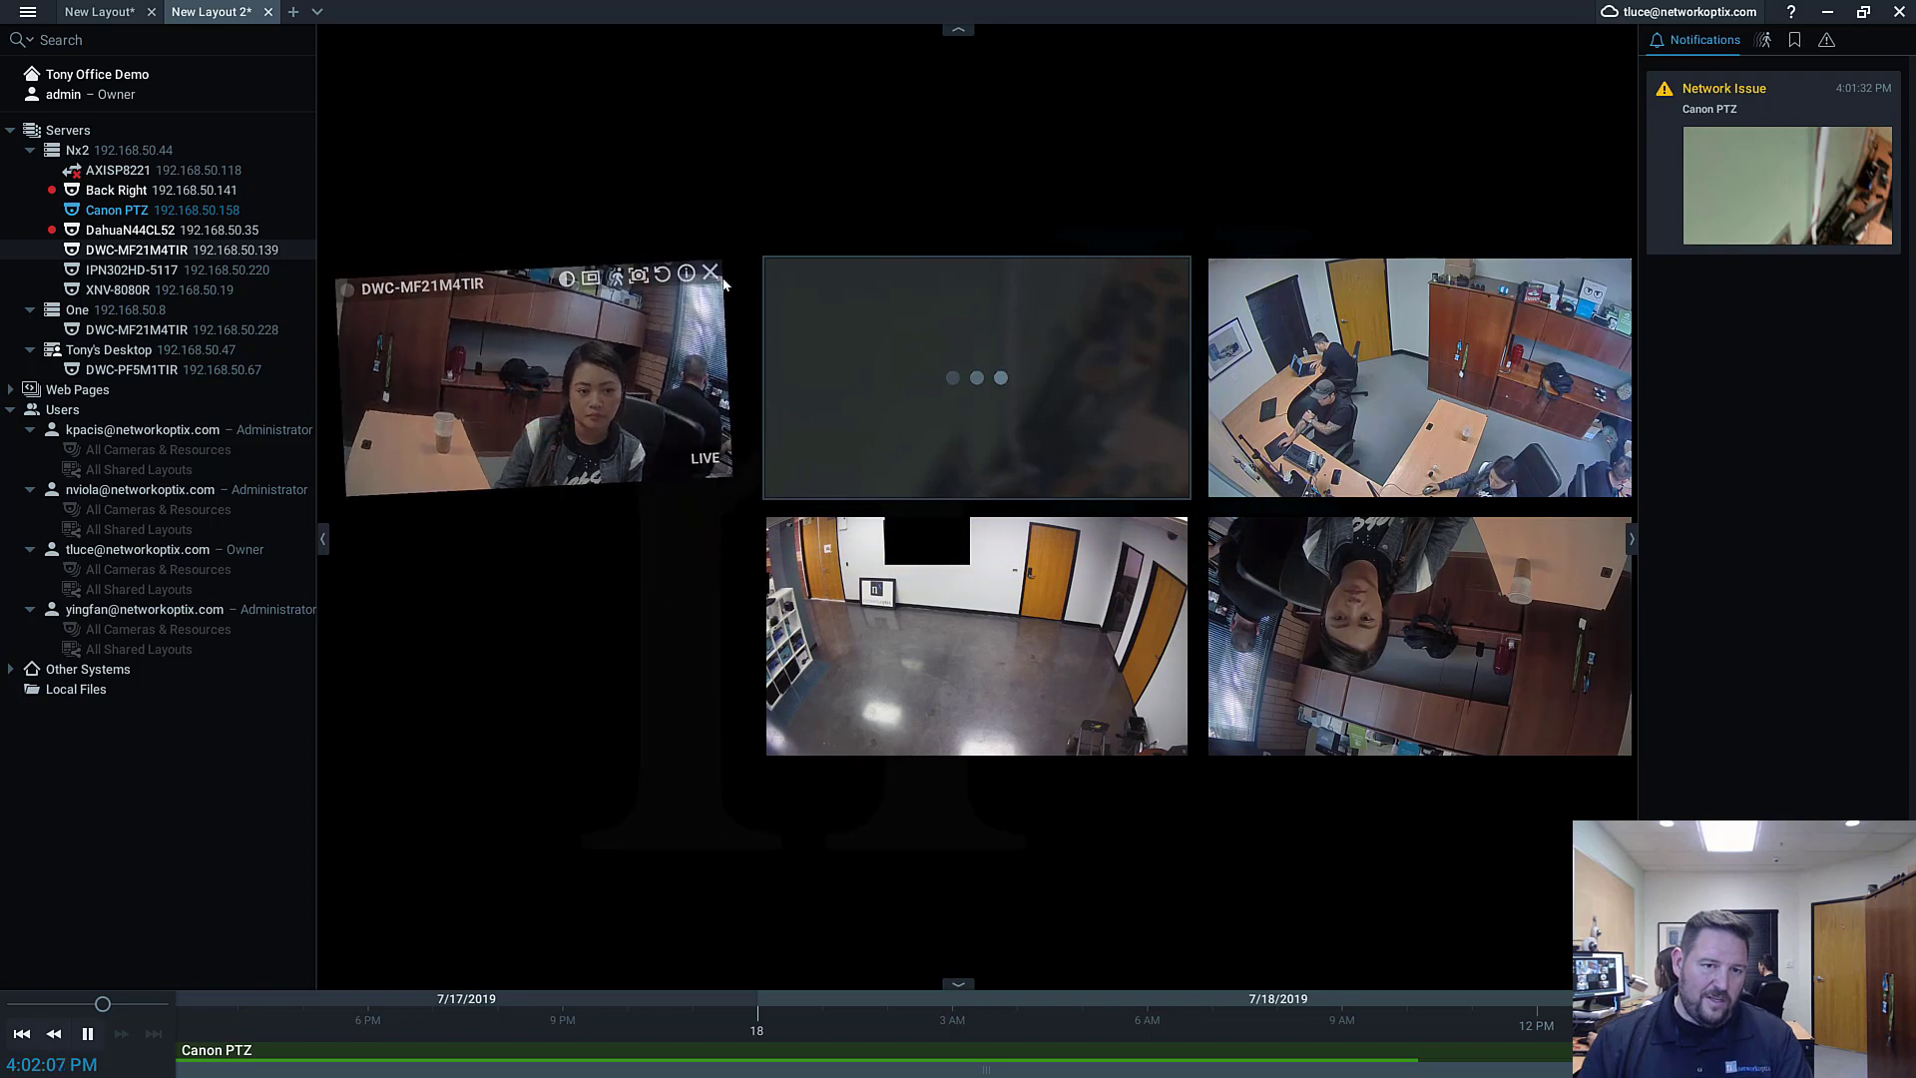
{"action": "key", "text": "Delete"}
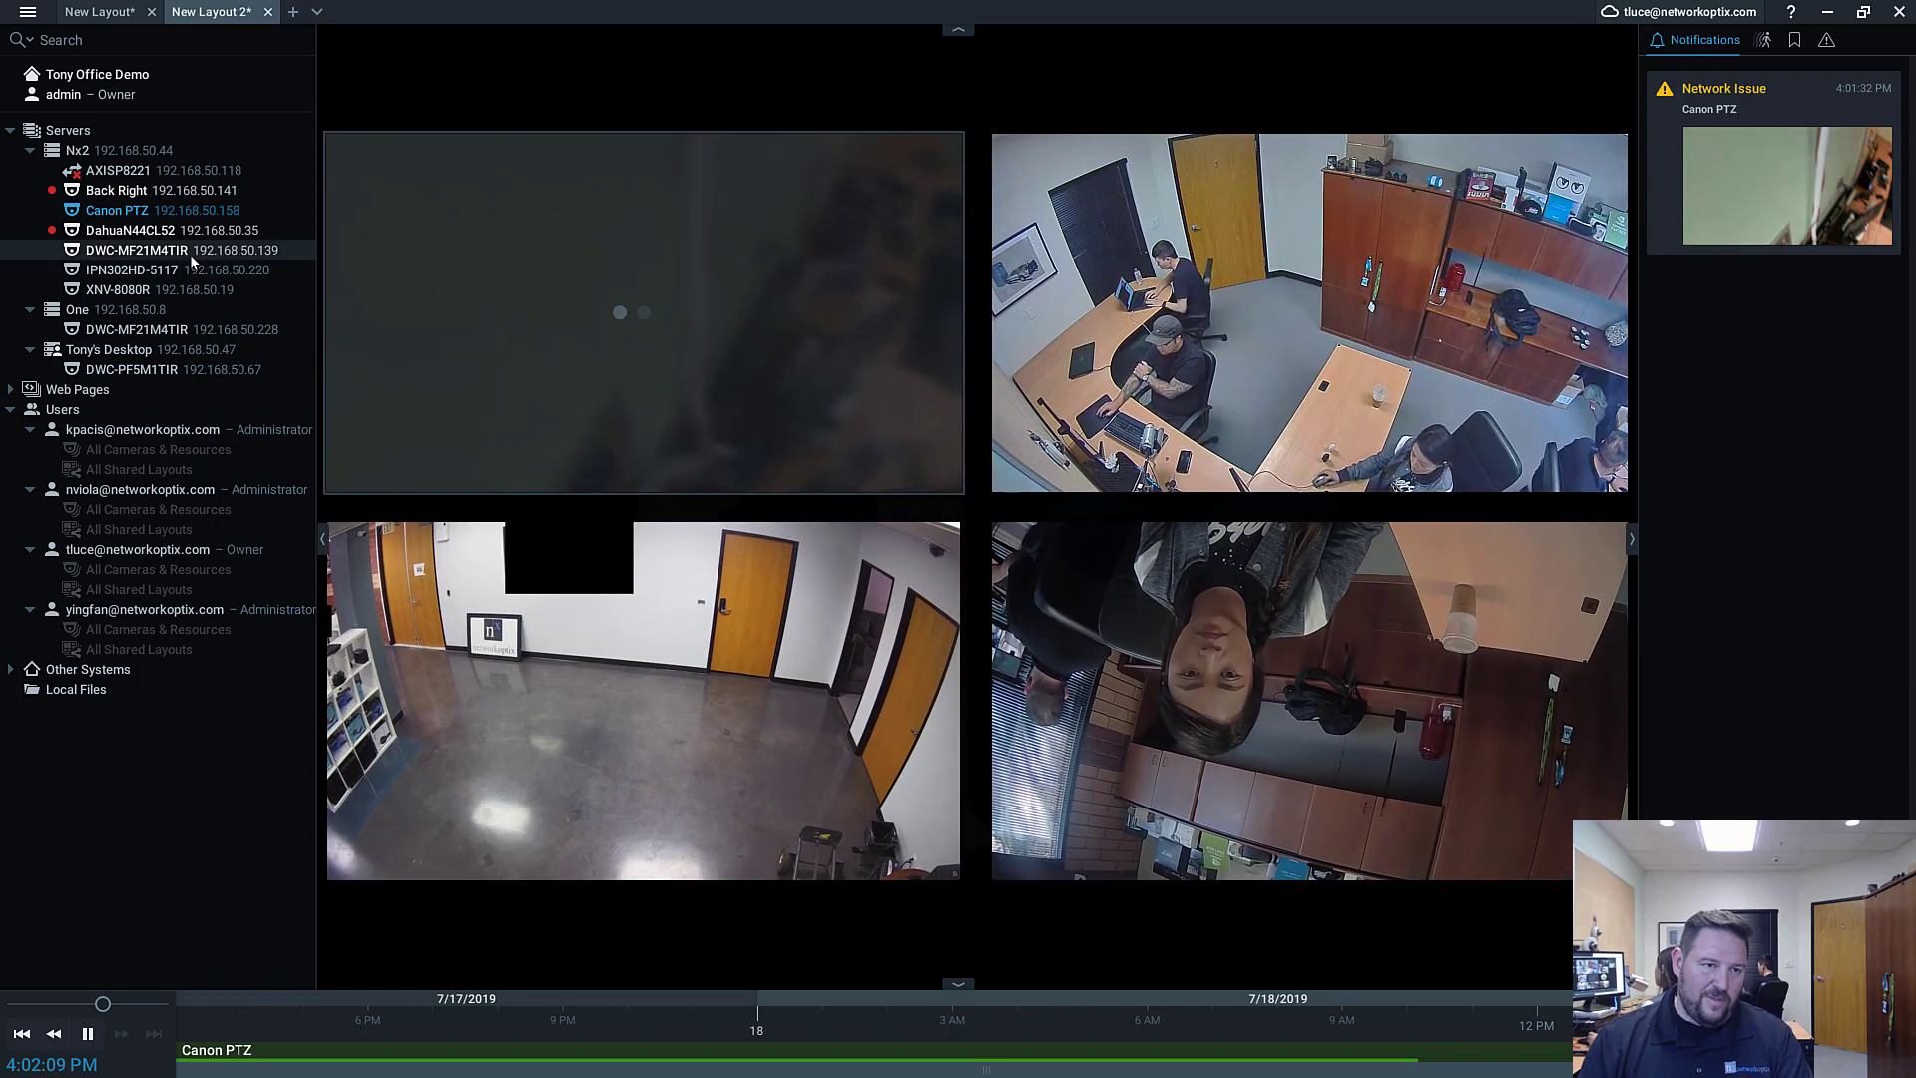
Step: Try to rename the Nx2 server's DWC-MF21M4TIR camera as DW Side Camera
{"action": "key", "text": "F2"}
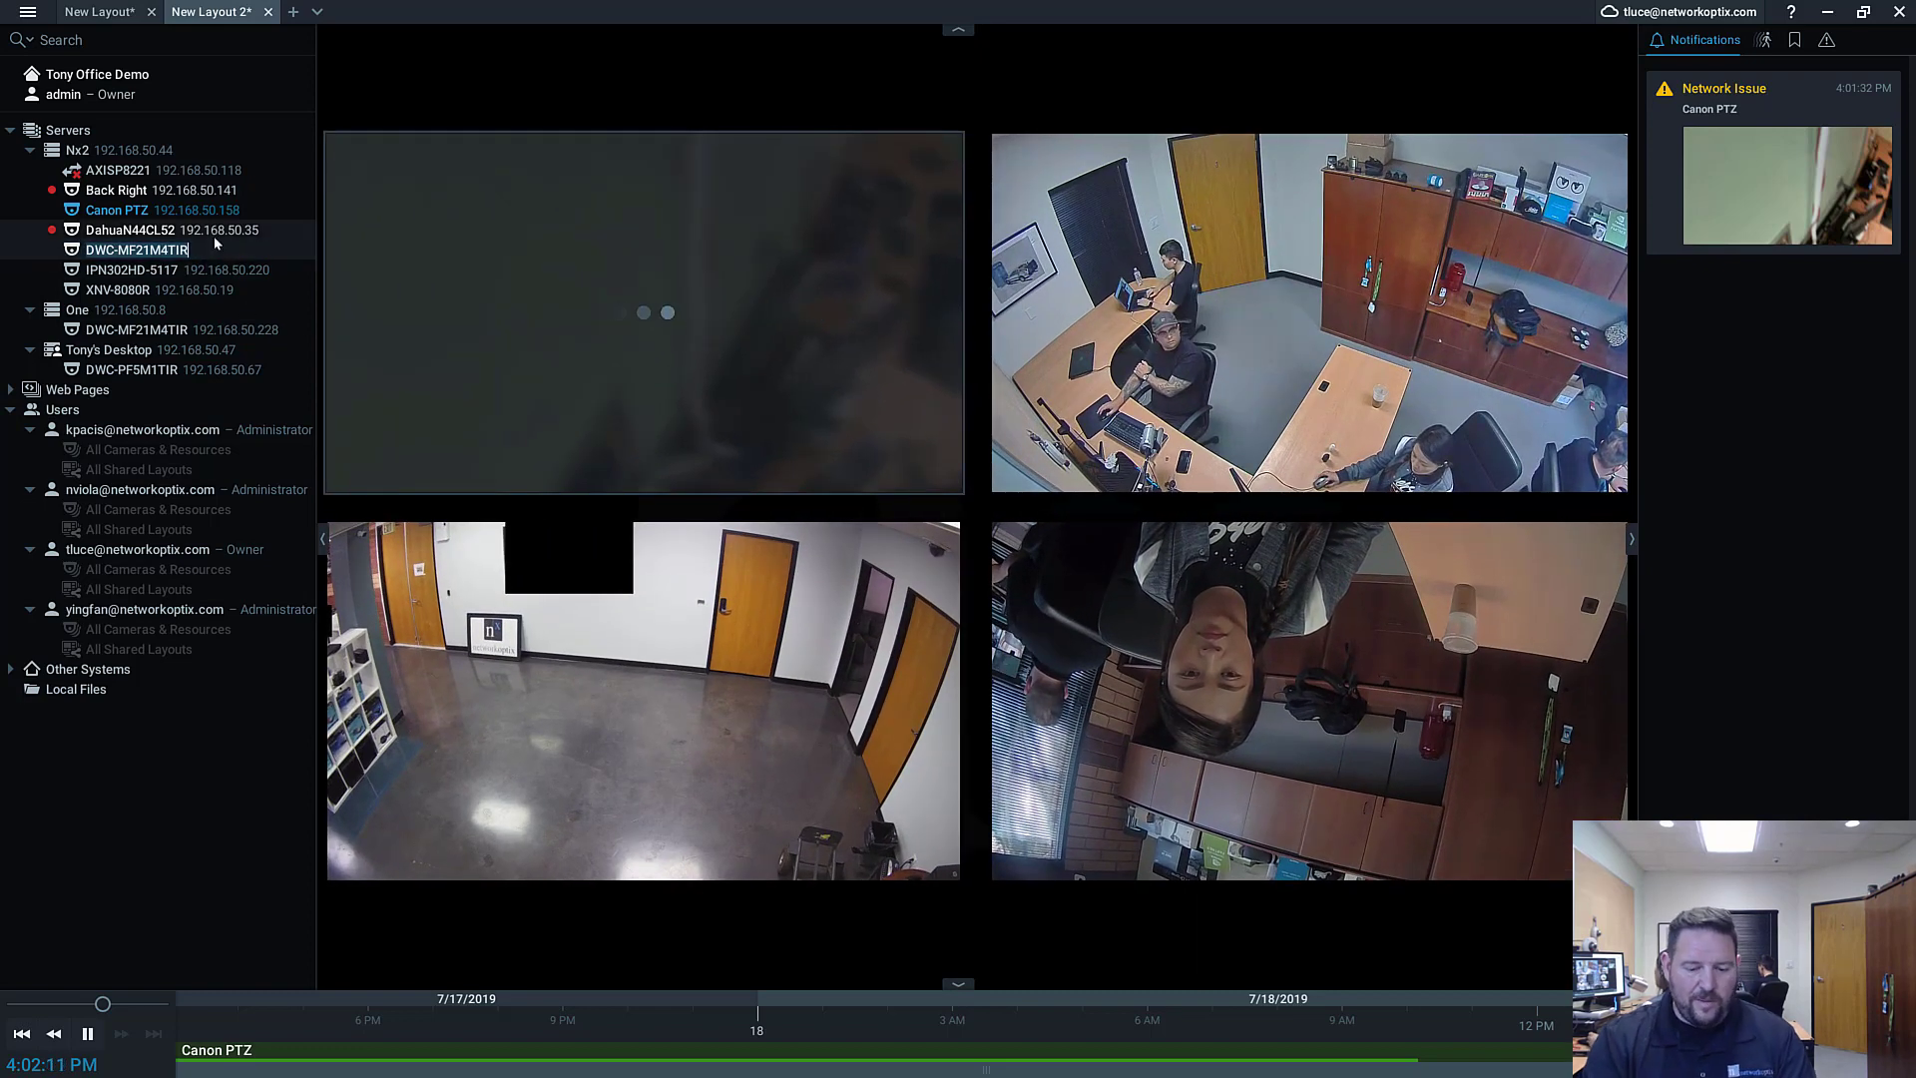
{"action": "type", "text": "DW Side Camera"}
{"action": "key", "text": "Return"}
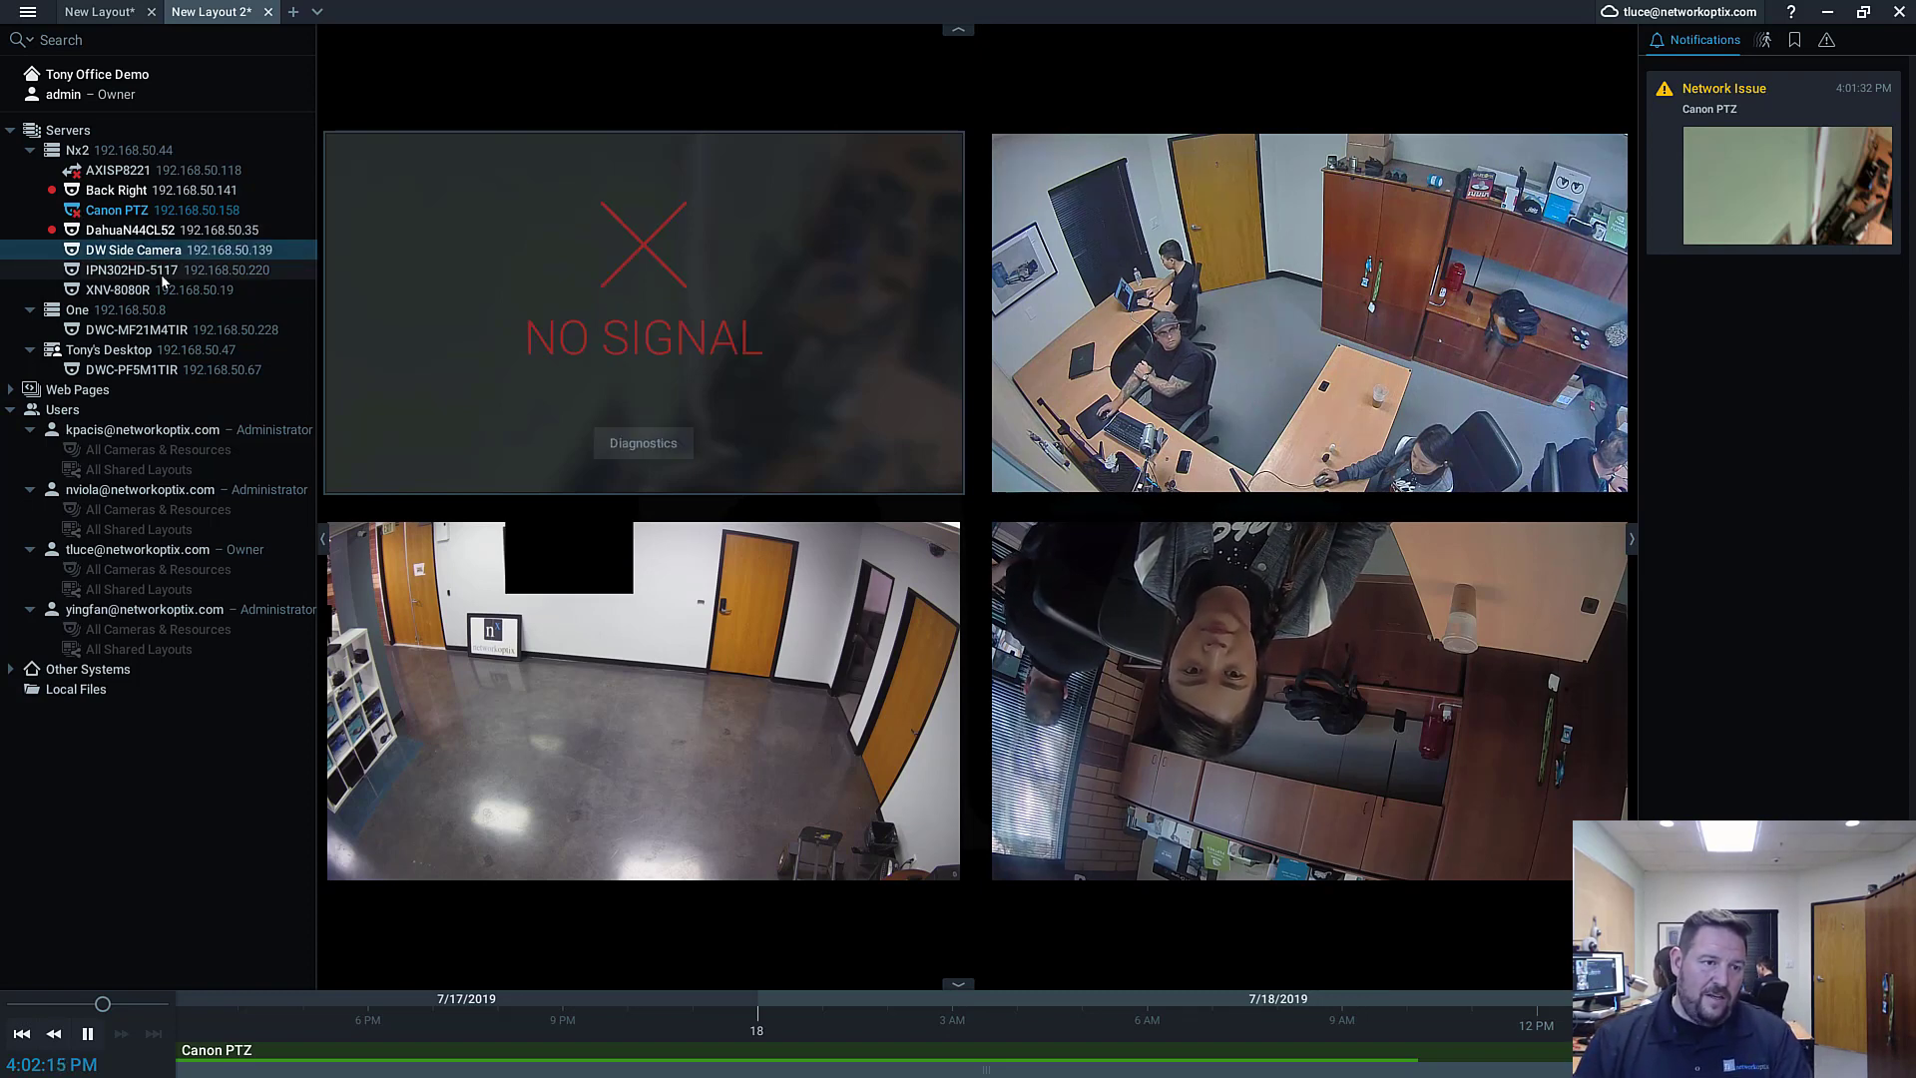
Step: Add the IPN302HD-5117 camera to the layout and rename it as VCA Front Cam
{"action": "left_click_drag", "start_coordinate": [162, 277], "coordinate": [374, 329]}
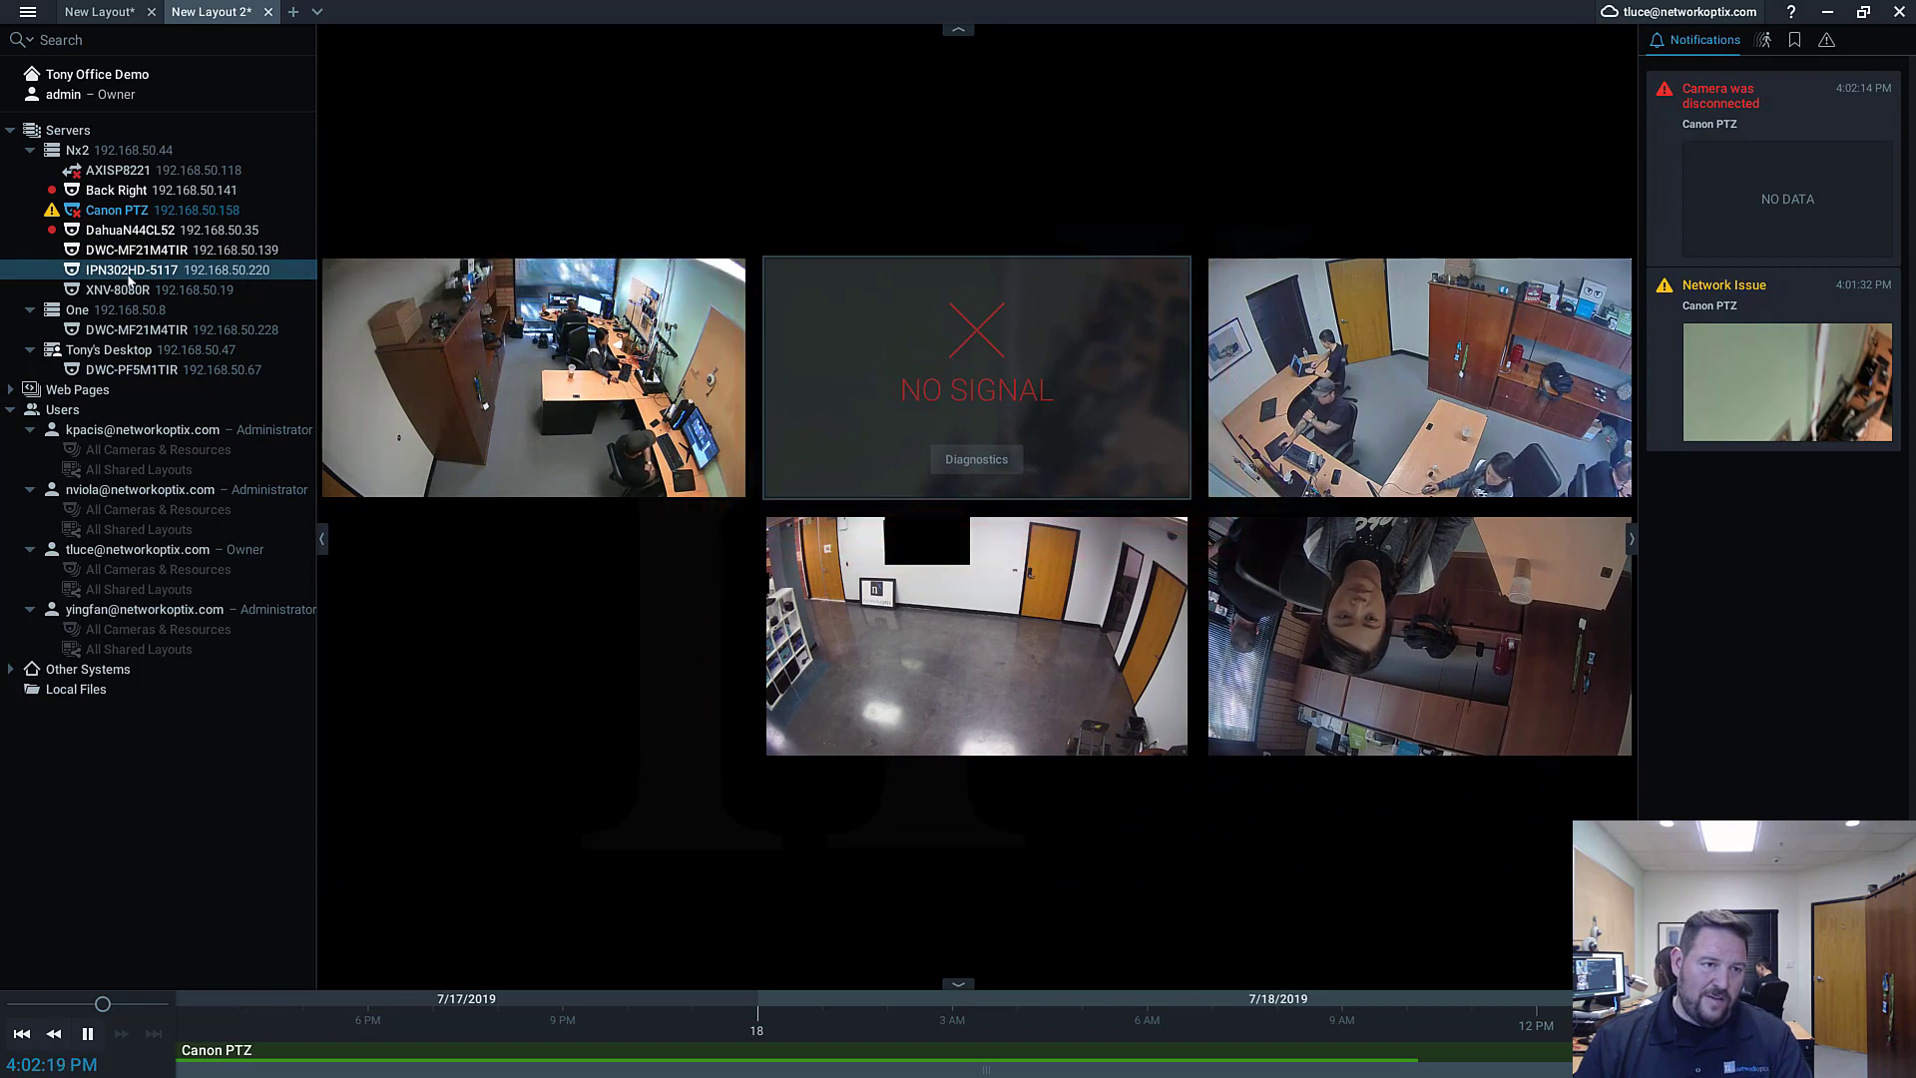
{"action": "mouse_move", "coordinate": [133, 283]}
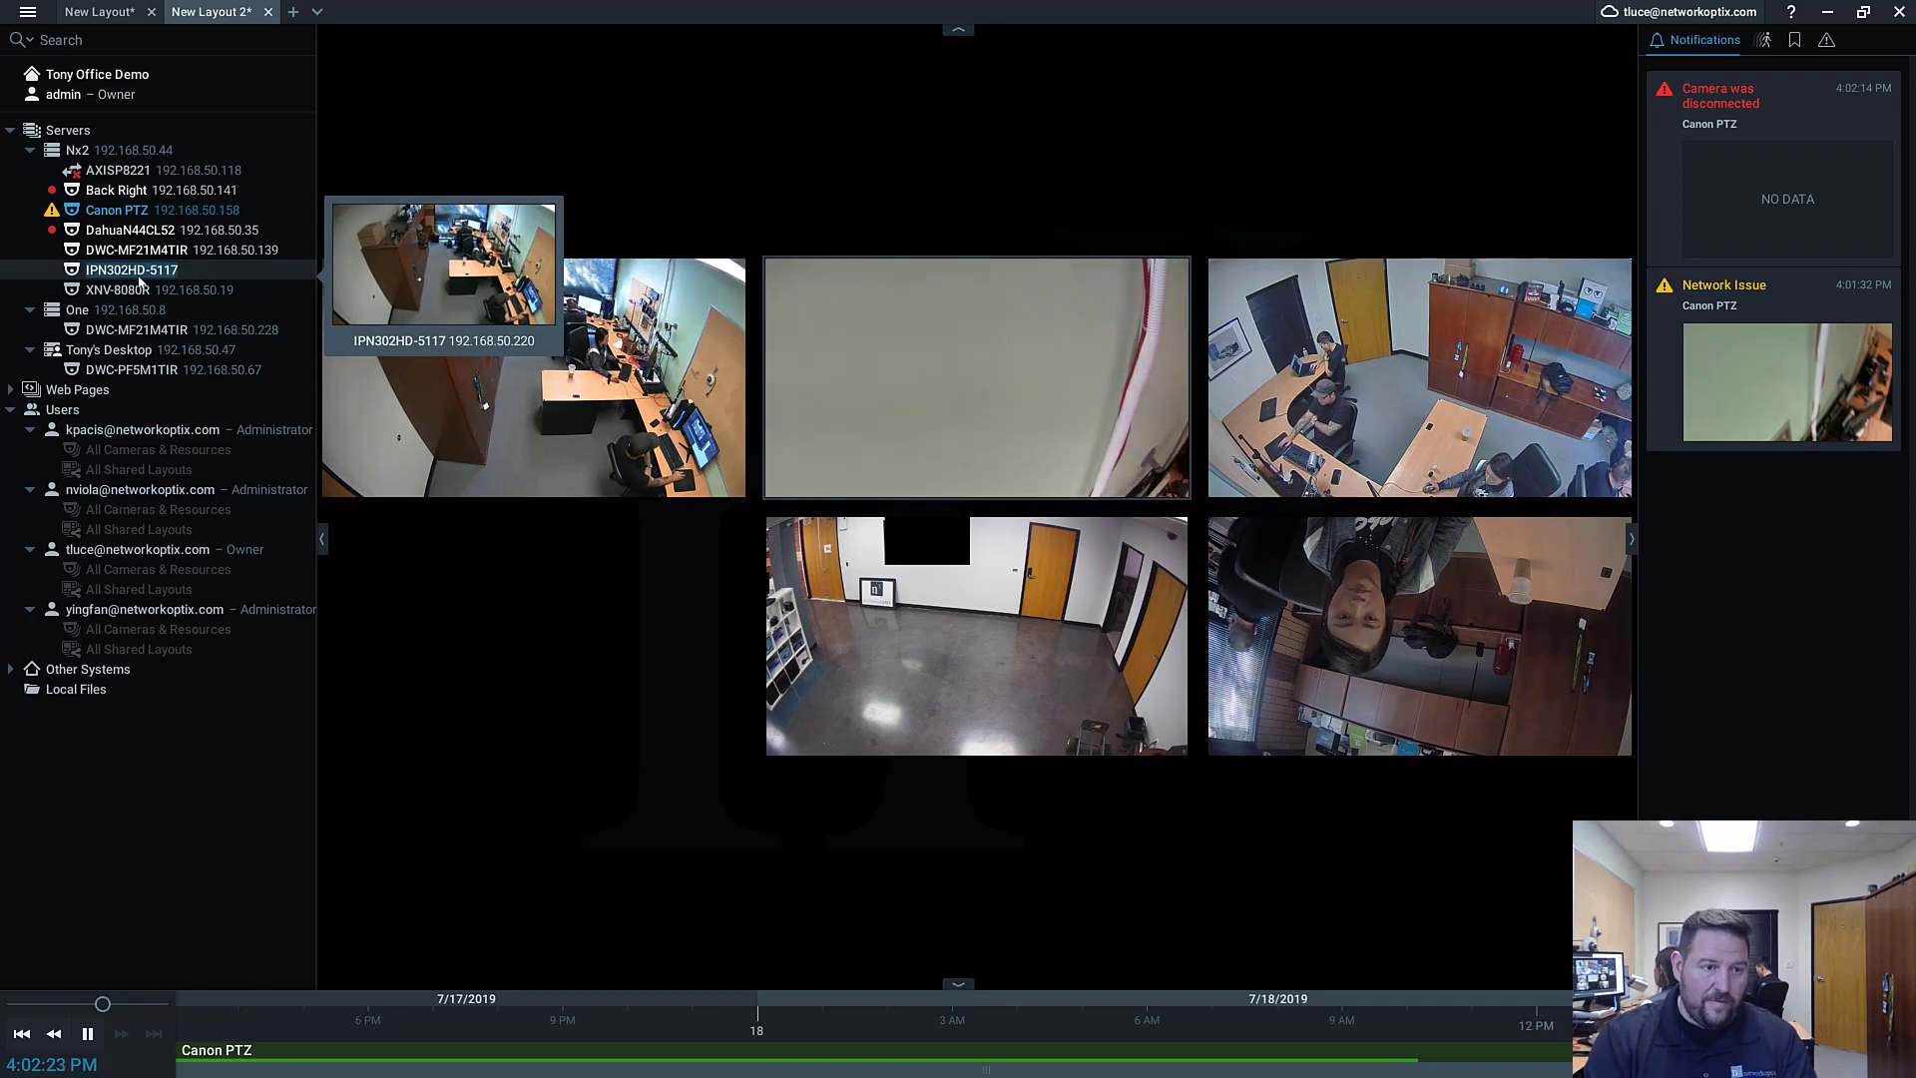
{"action": "type", "text": "ont Cam"}
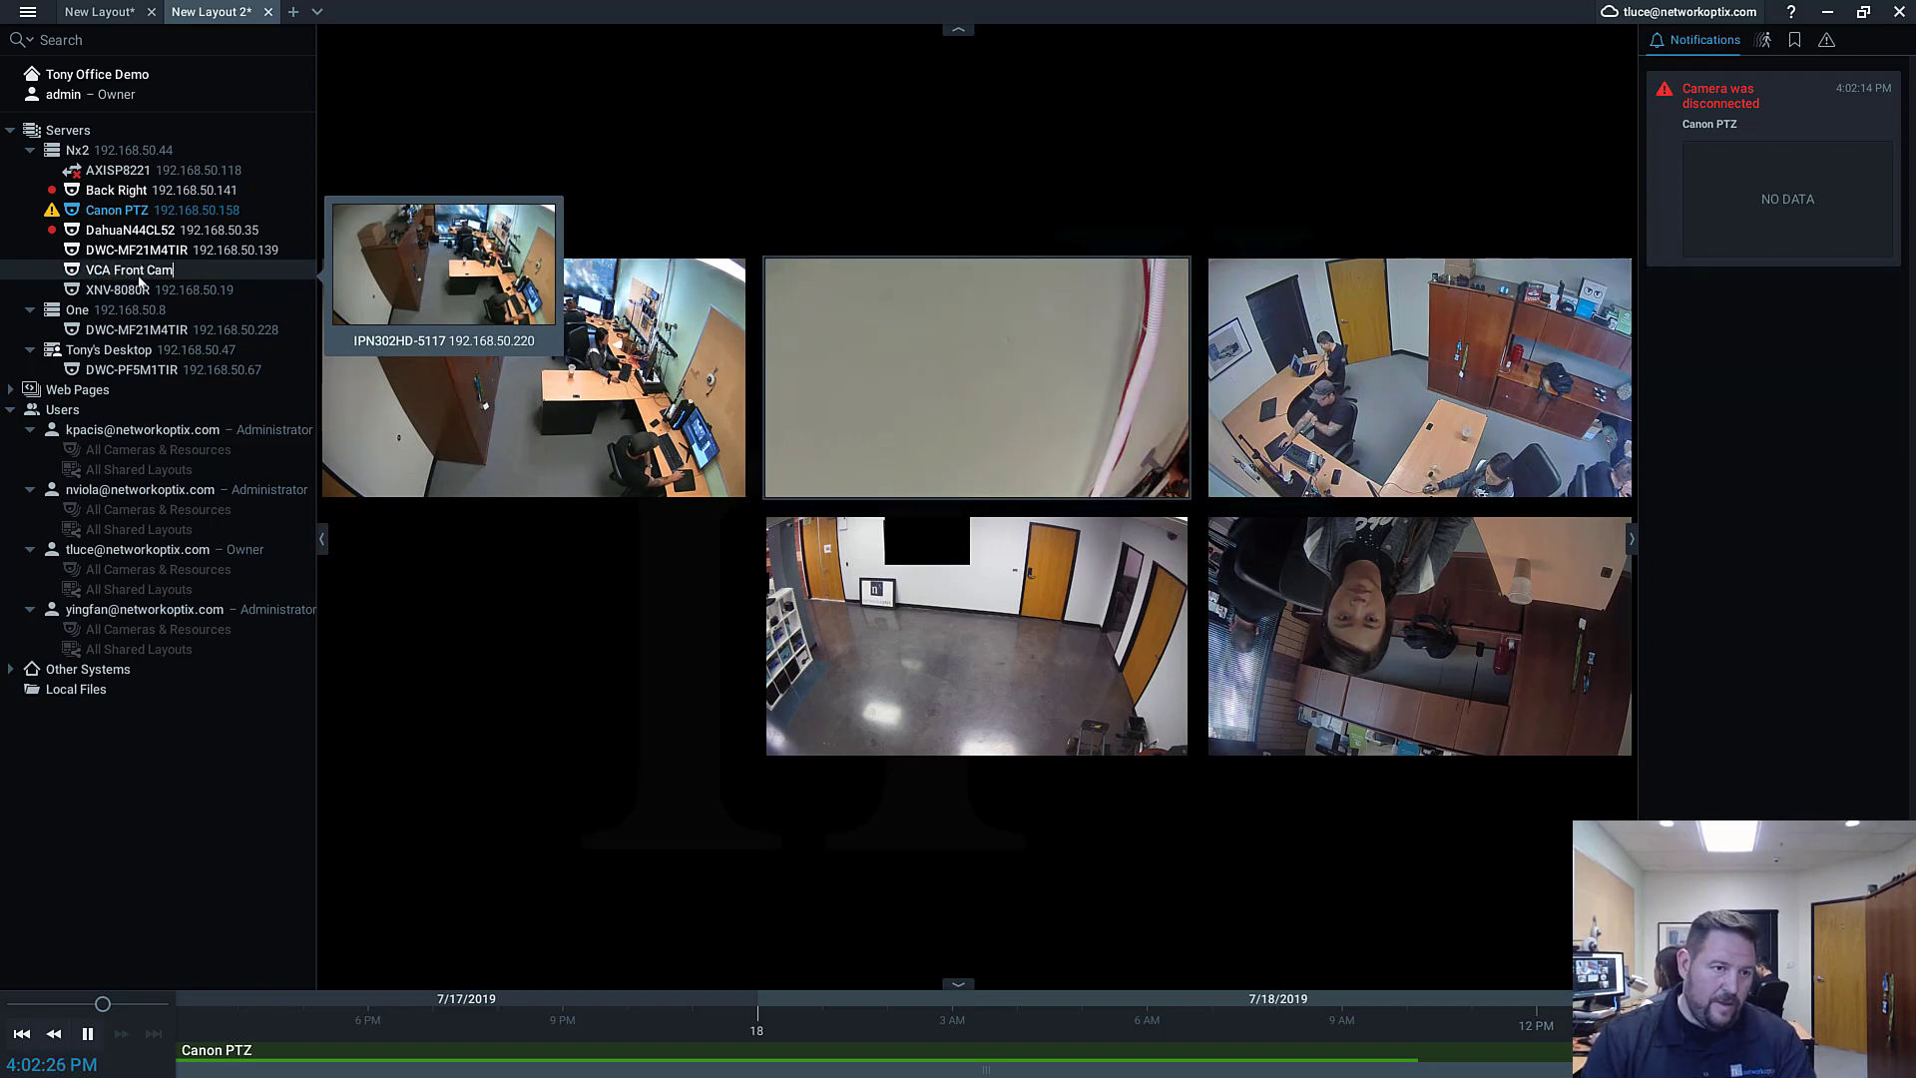
{"action": "key", "text": "Return"}
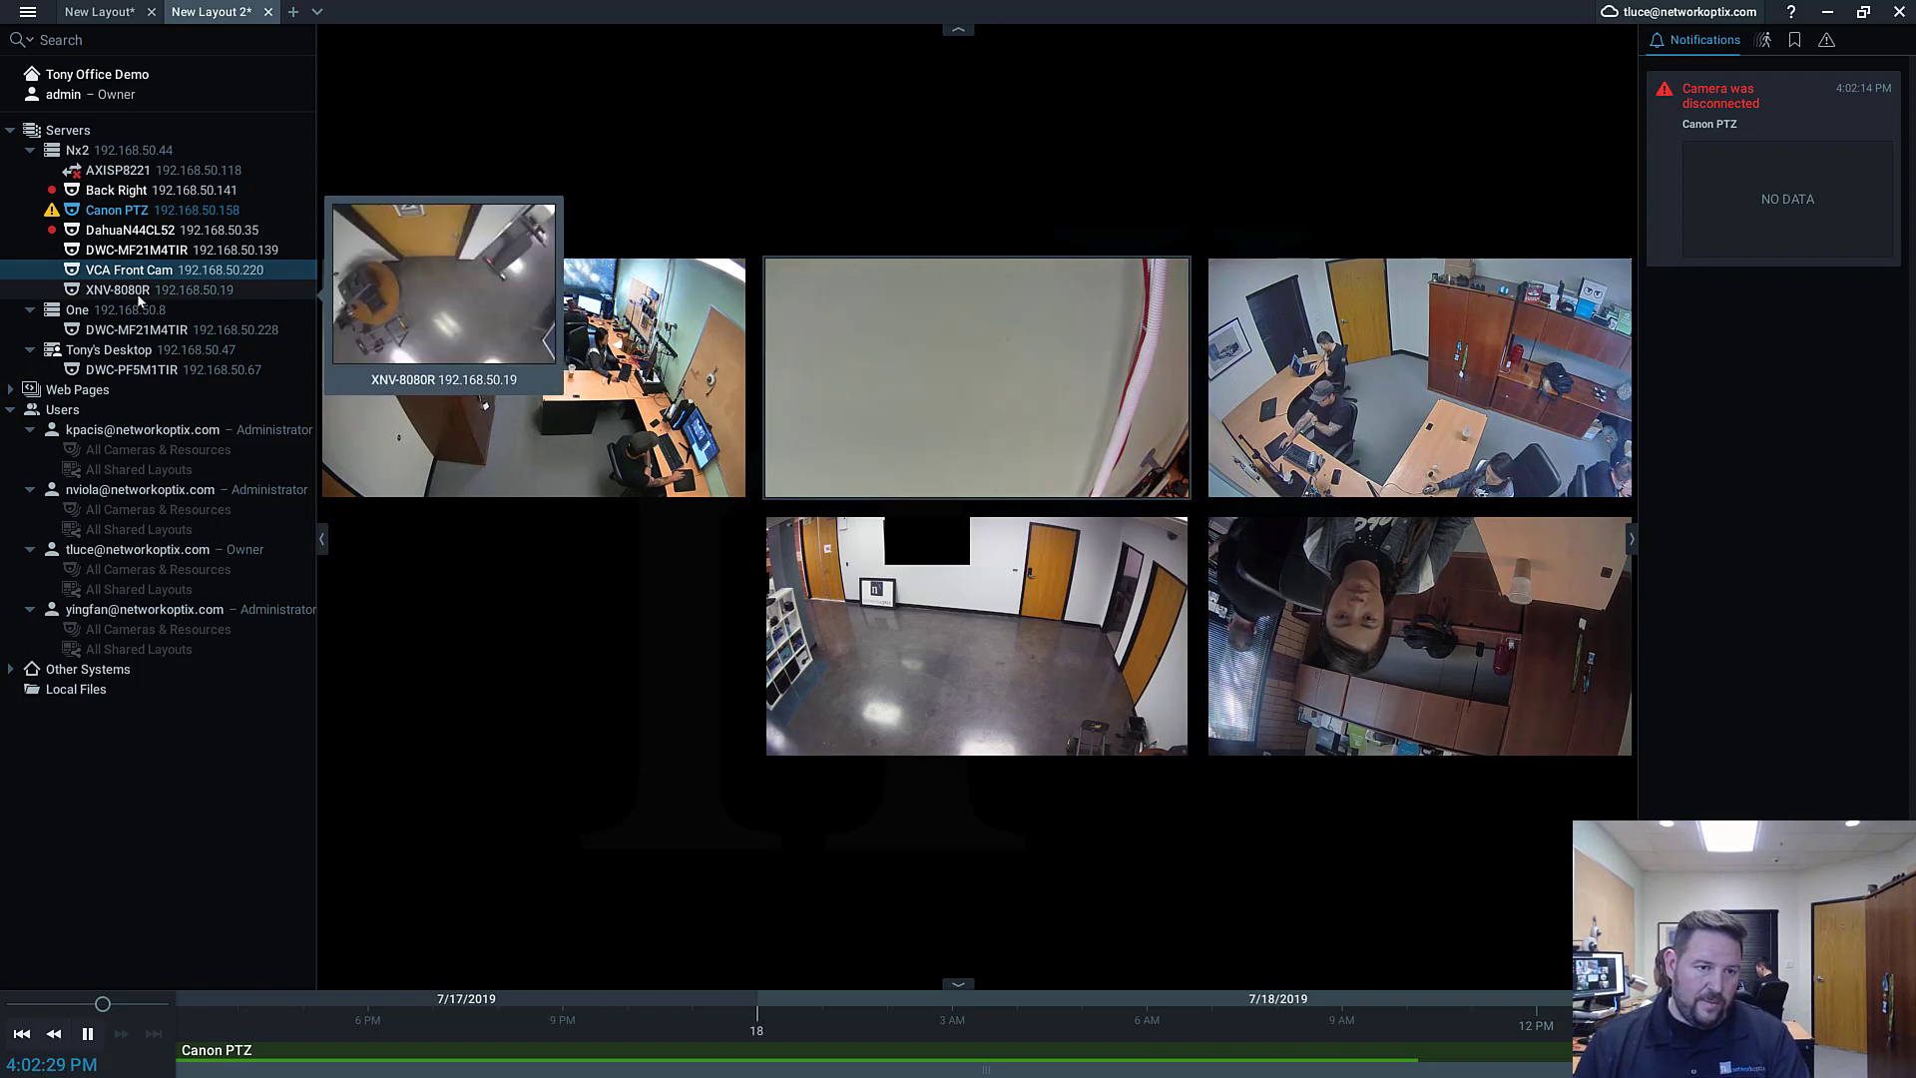
Step: Rename the XNV-8080R camera as Hanwha Front Door
{"action": "left_click", "coordinate": [140, 299]}
{"action": "key", "text": "F2"}
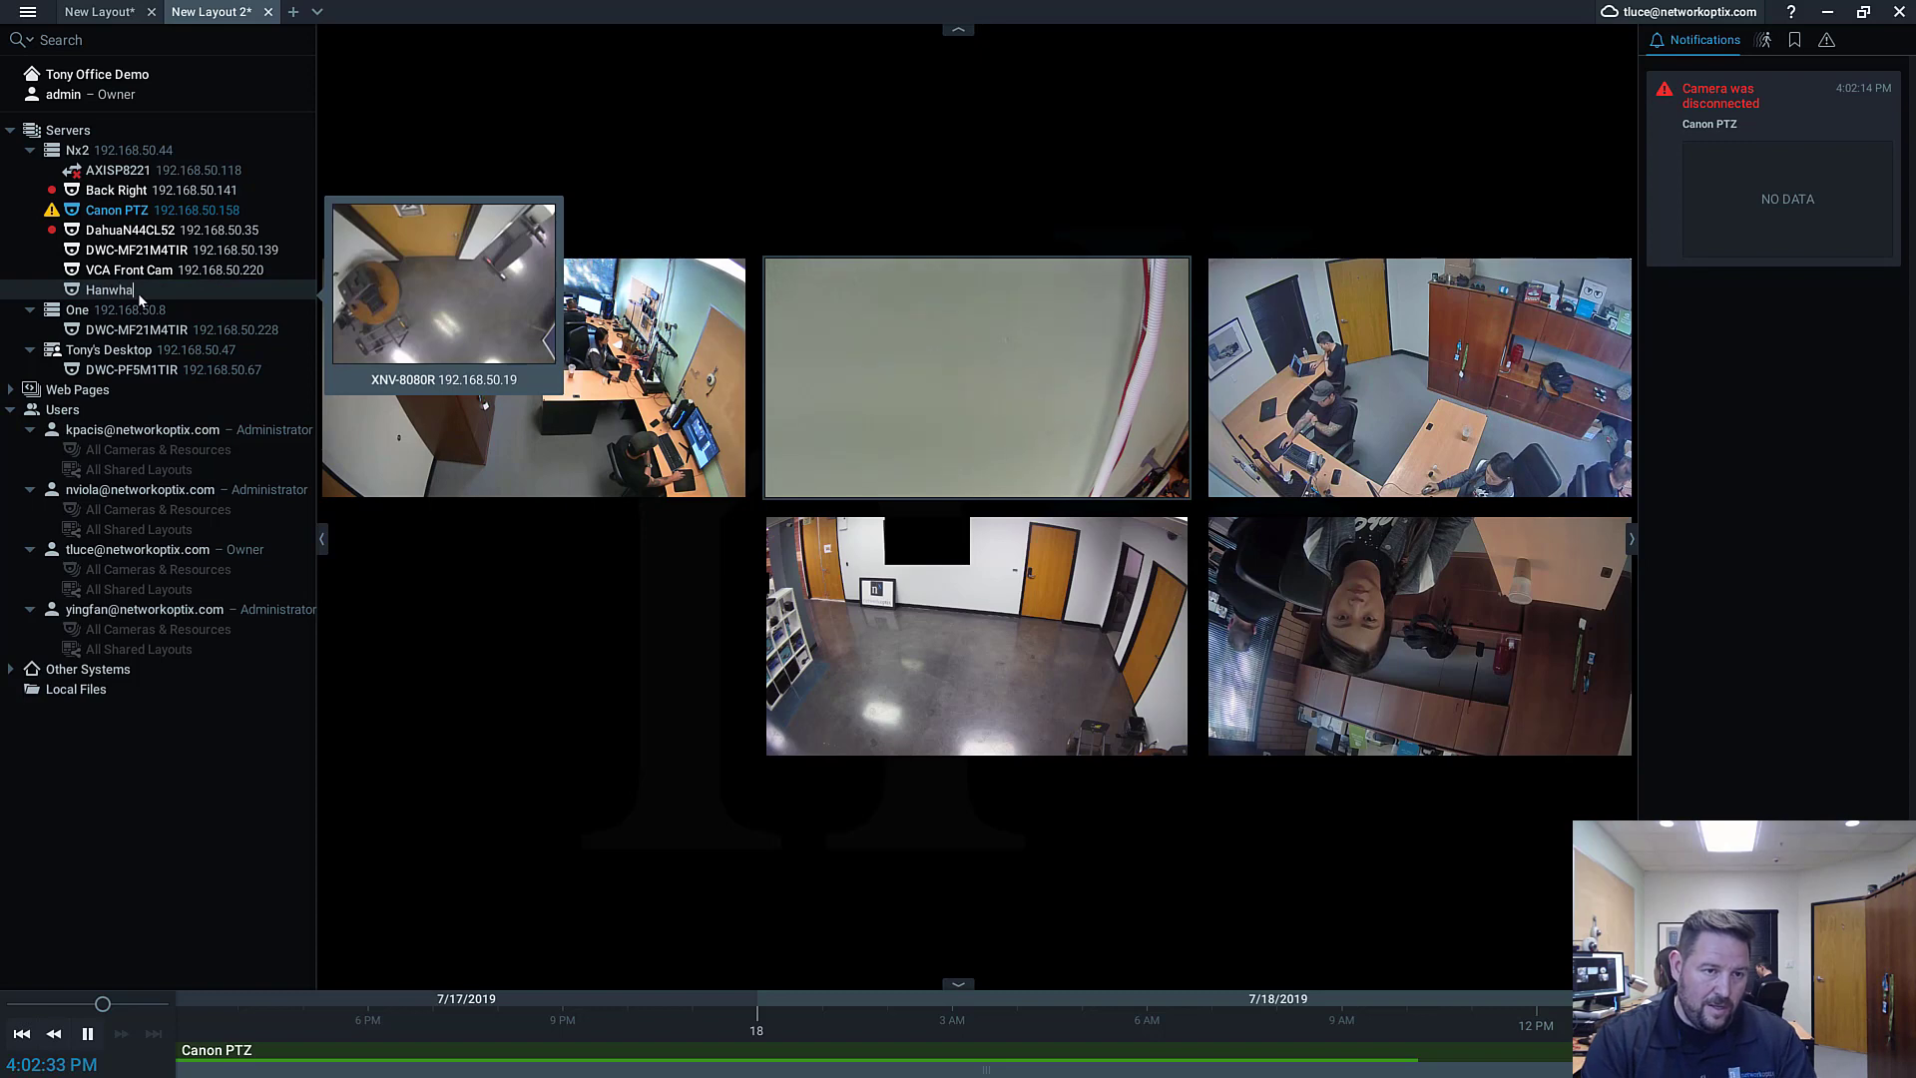
{"action": "type", "text": "Hanwha Front Do"}
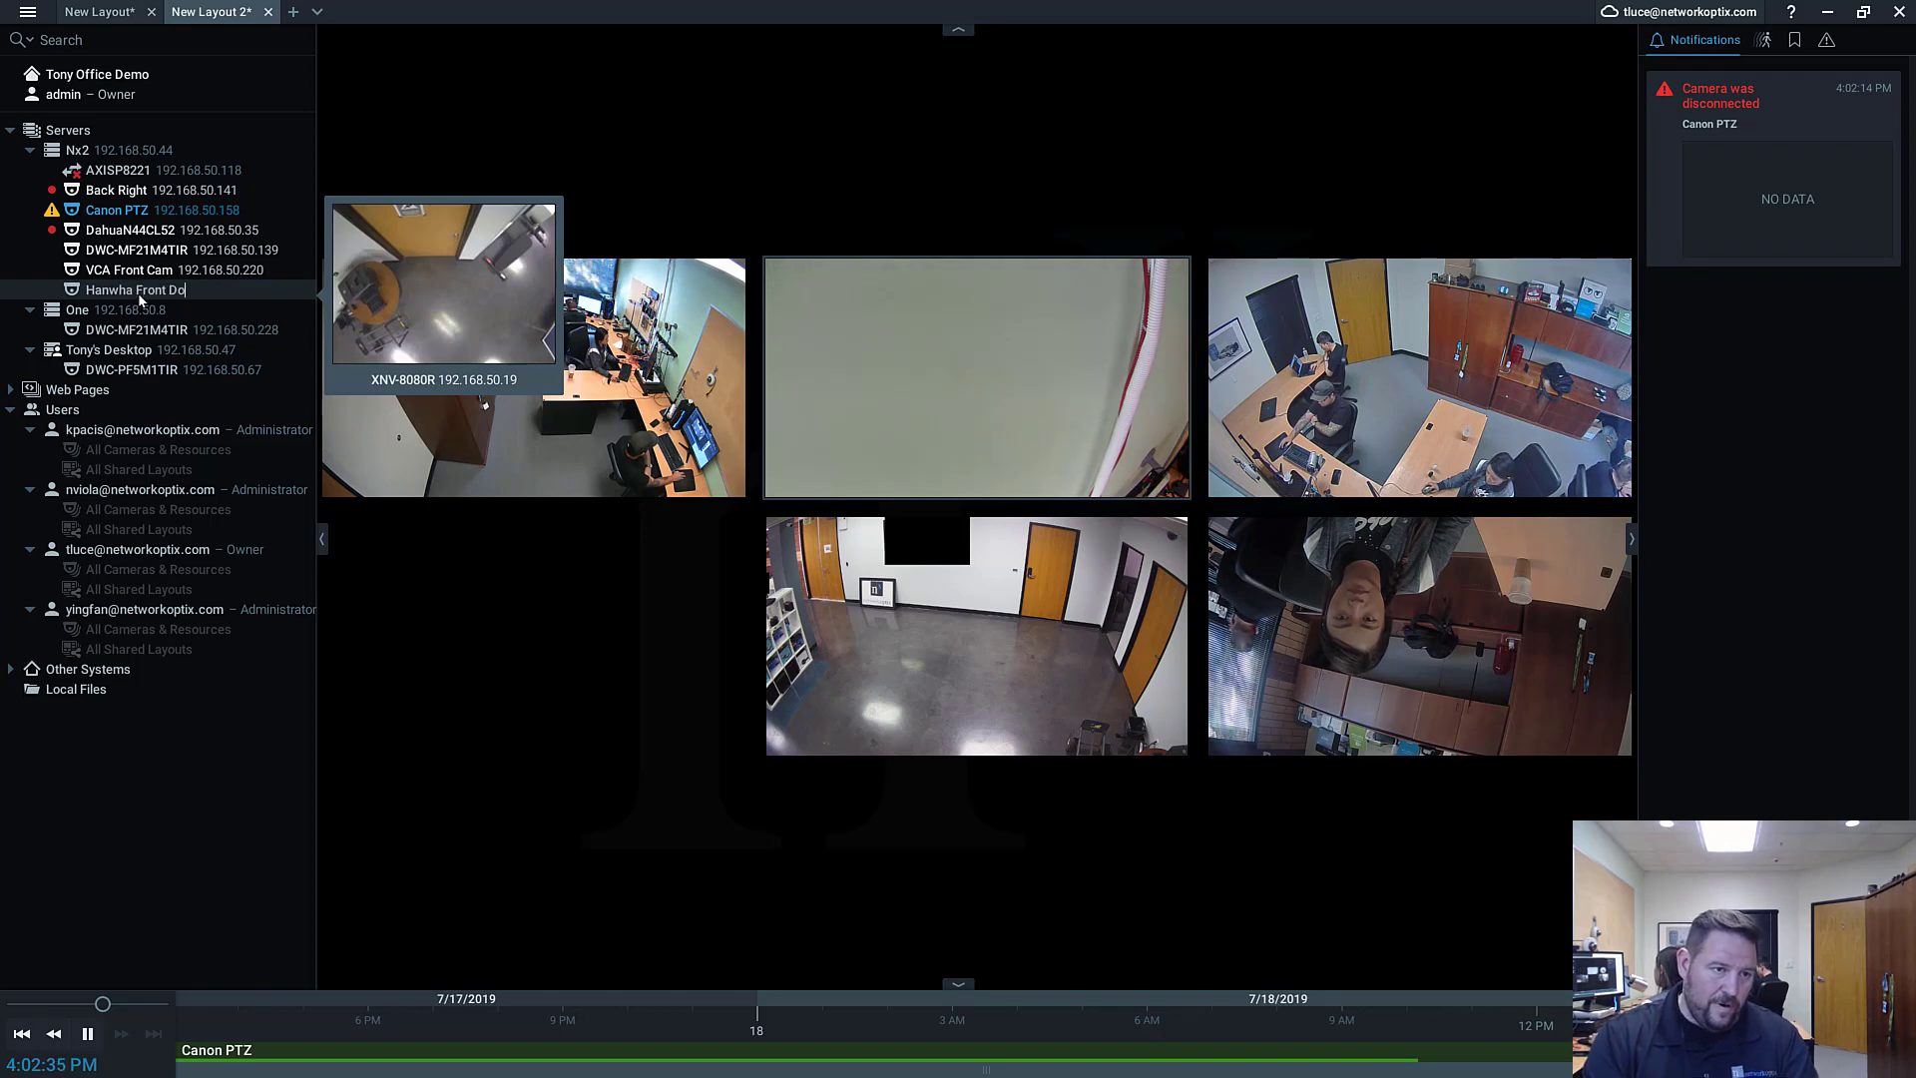
{"action": "type", "text": "or"}
{"action": "key", "text": "Return"}
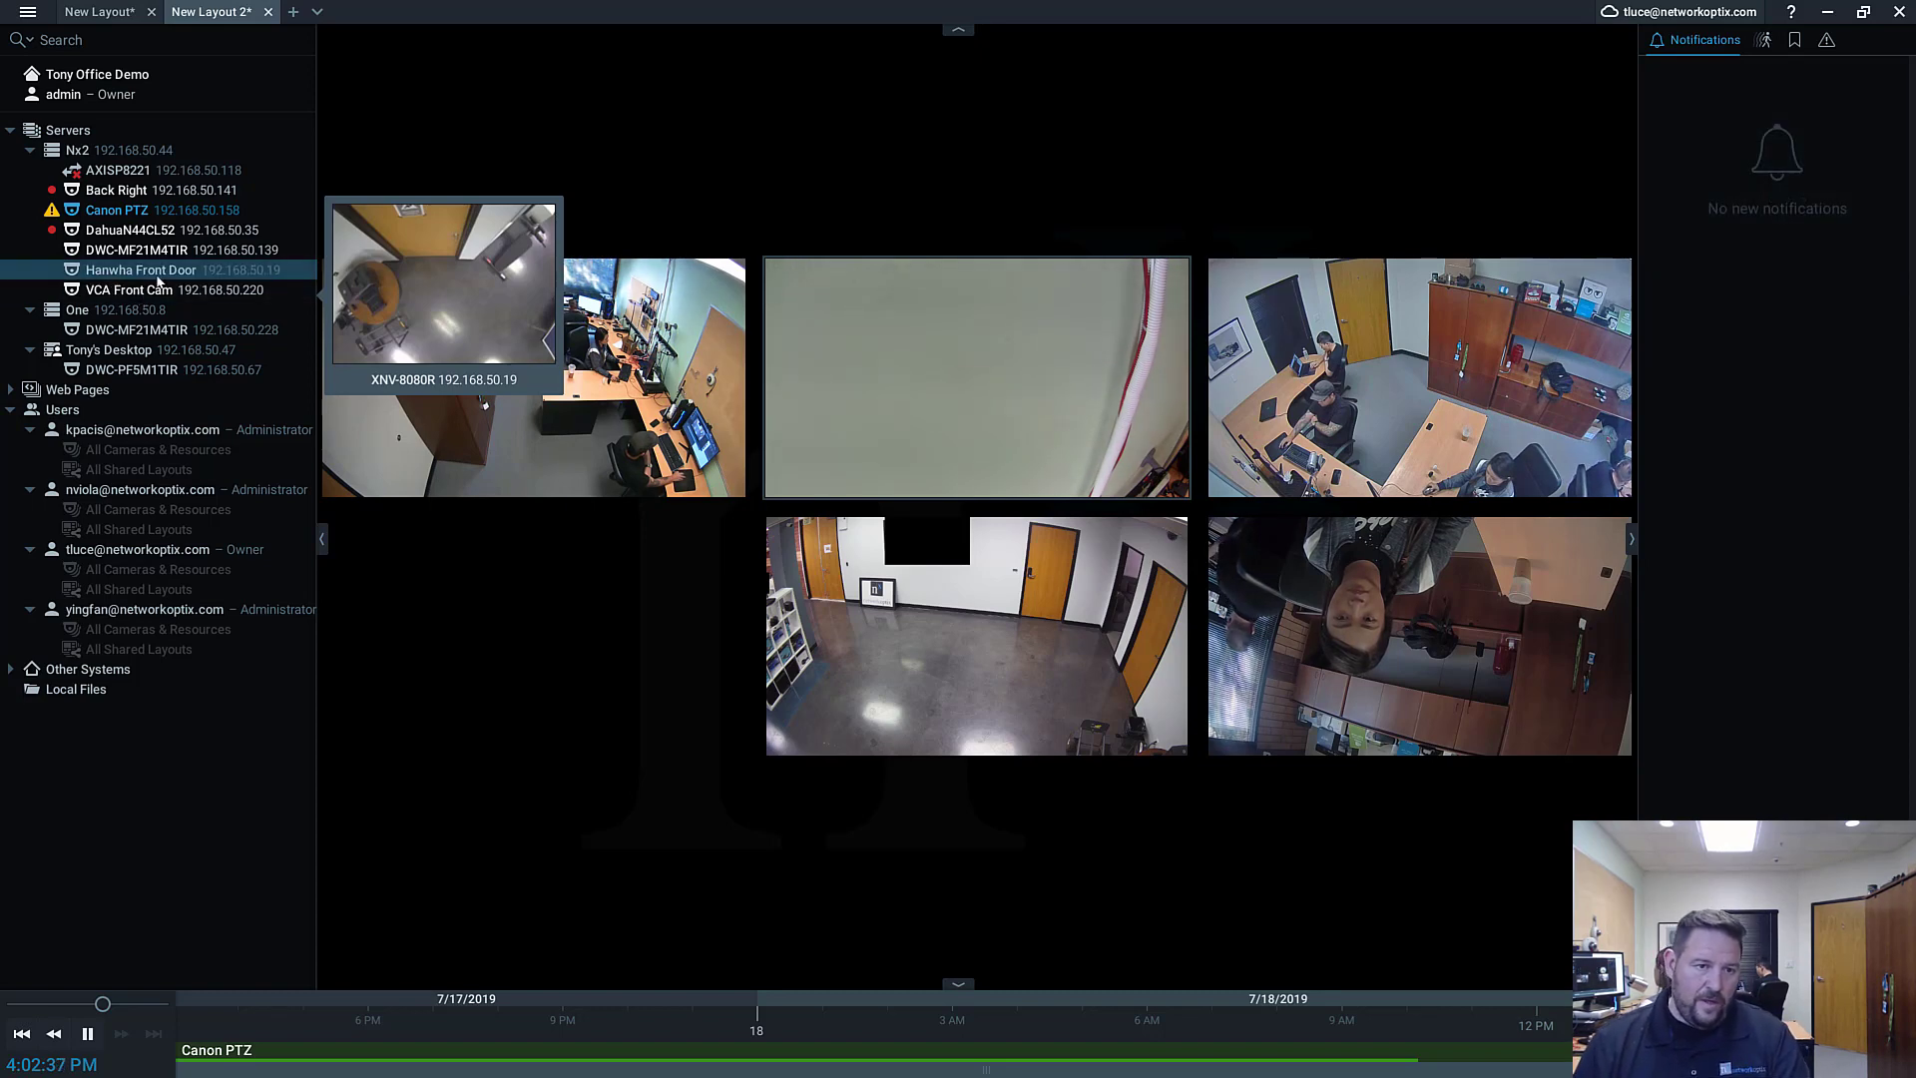
Step: Create a new layout and place the One server's DWC-MF21M4TIR camera and the DWC-PF5M1TIR fisheye camera on it
{"action": "left_click", "coordinate": [819, 204]}
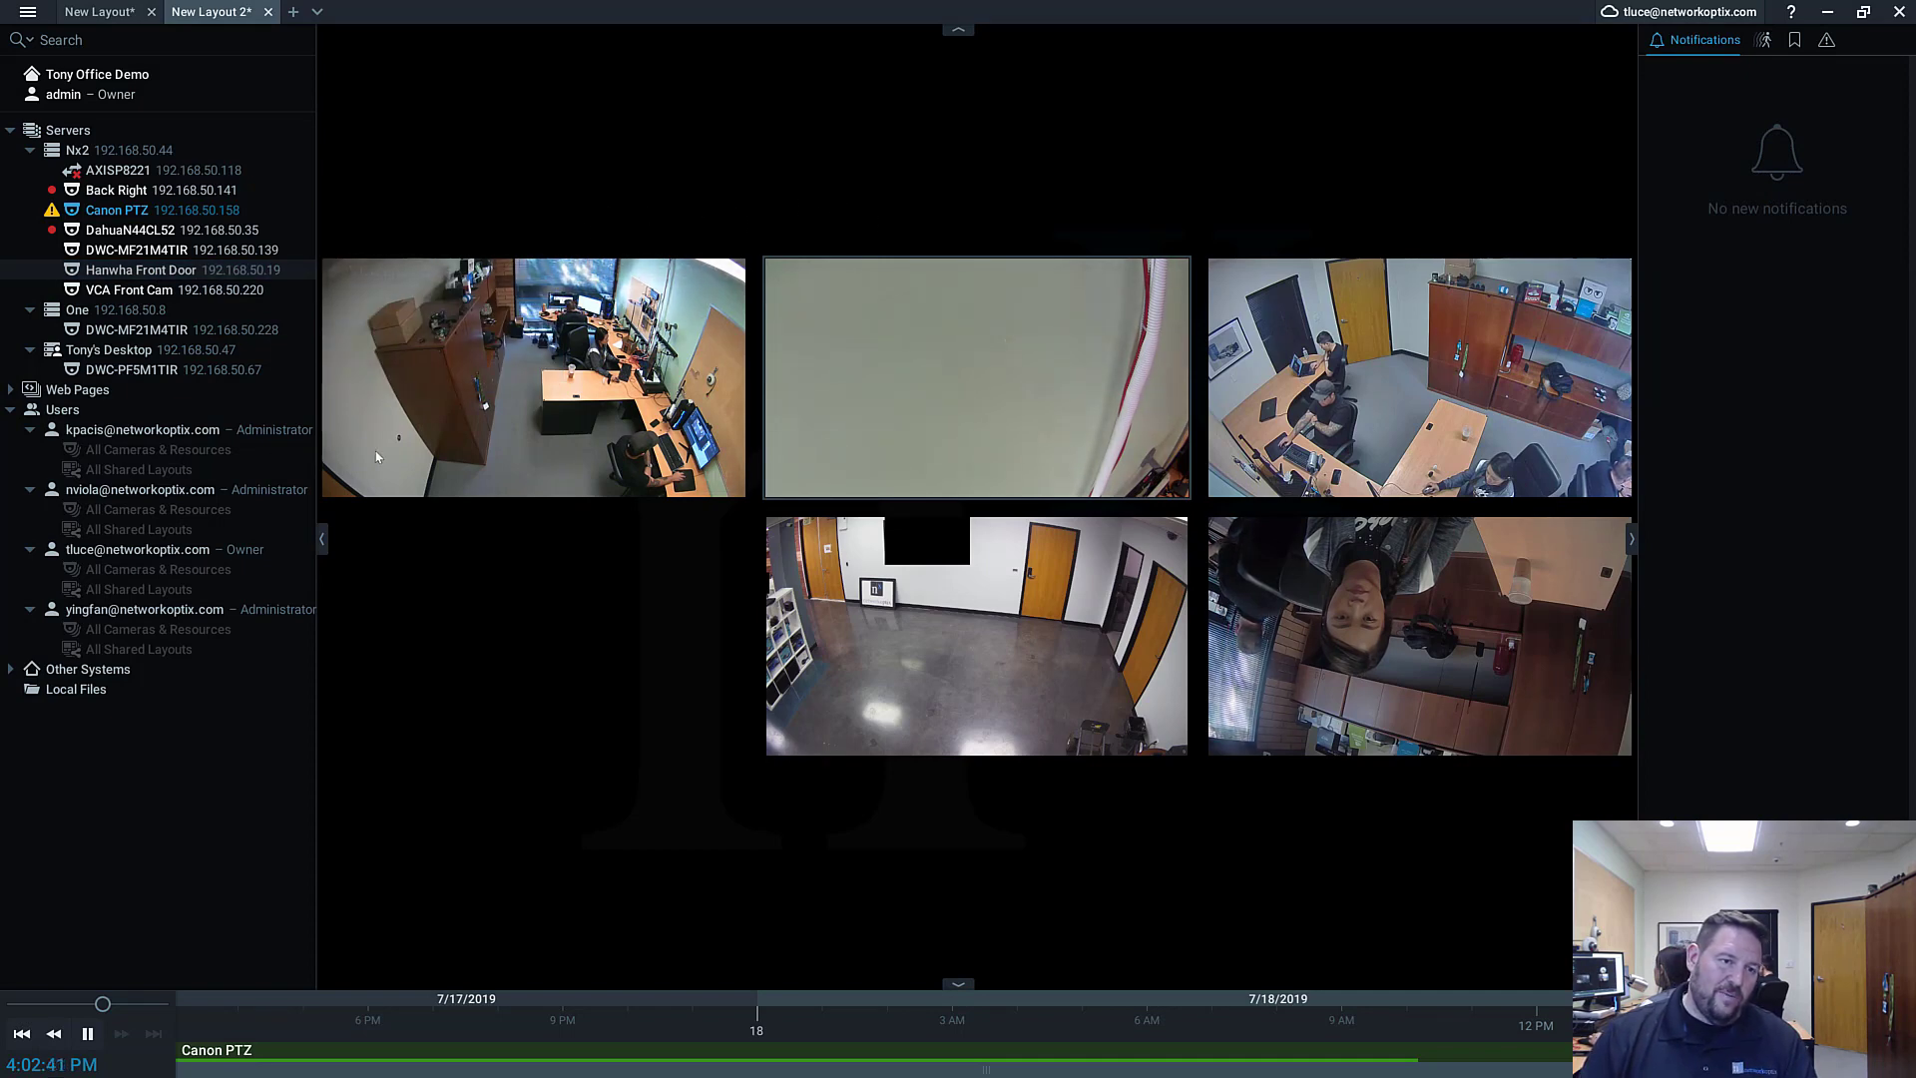
{"action": "left_click", "coordinate": [297, 12]}
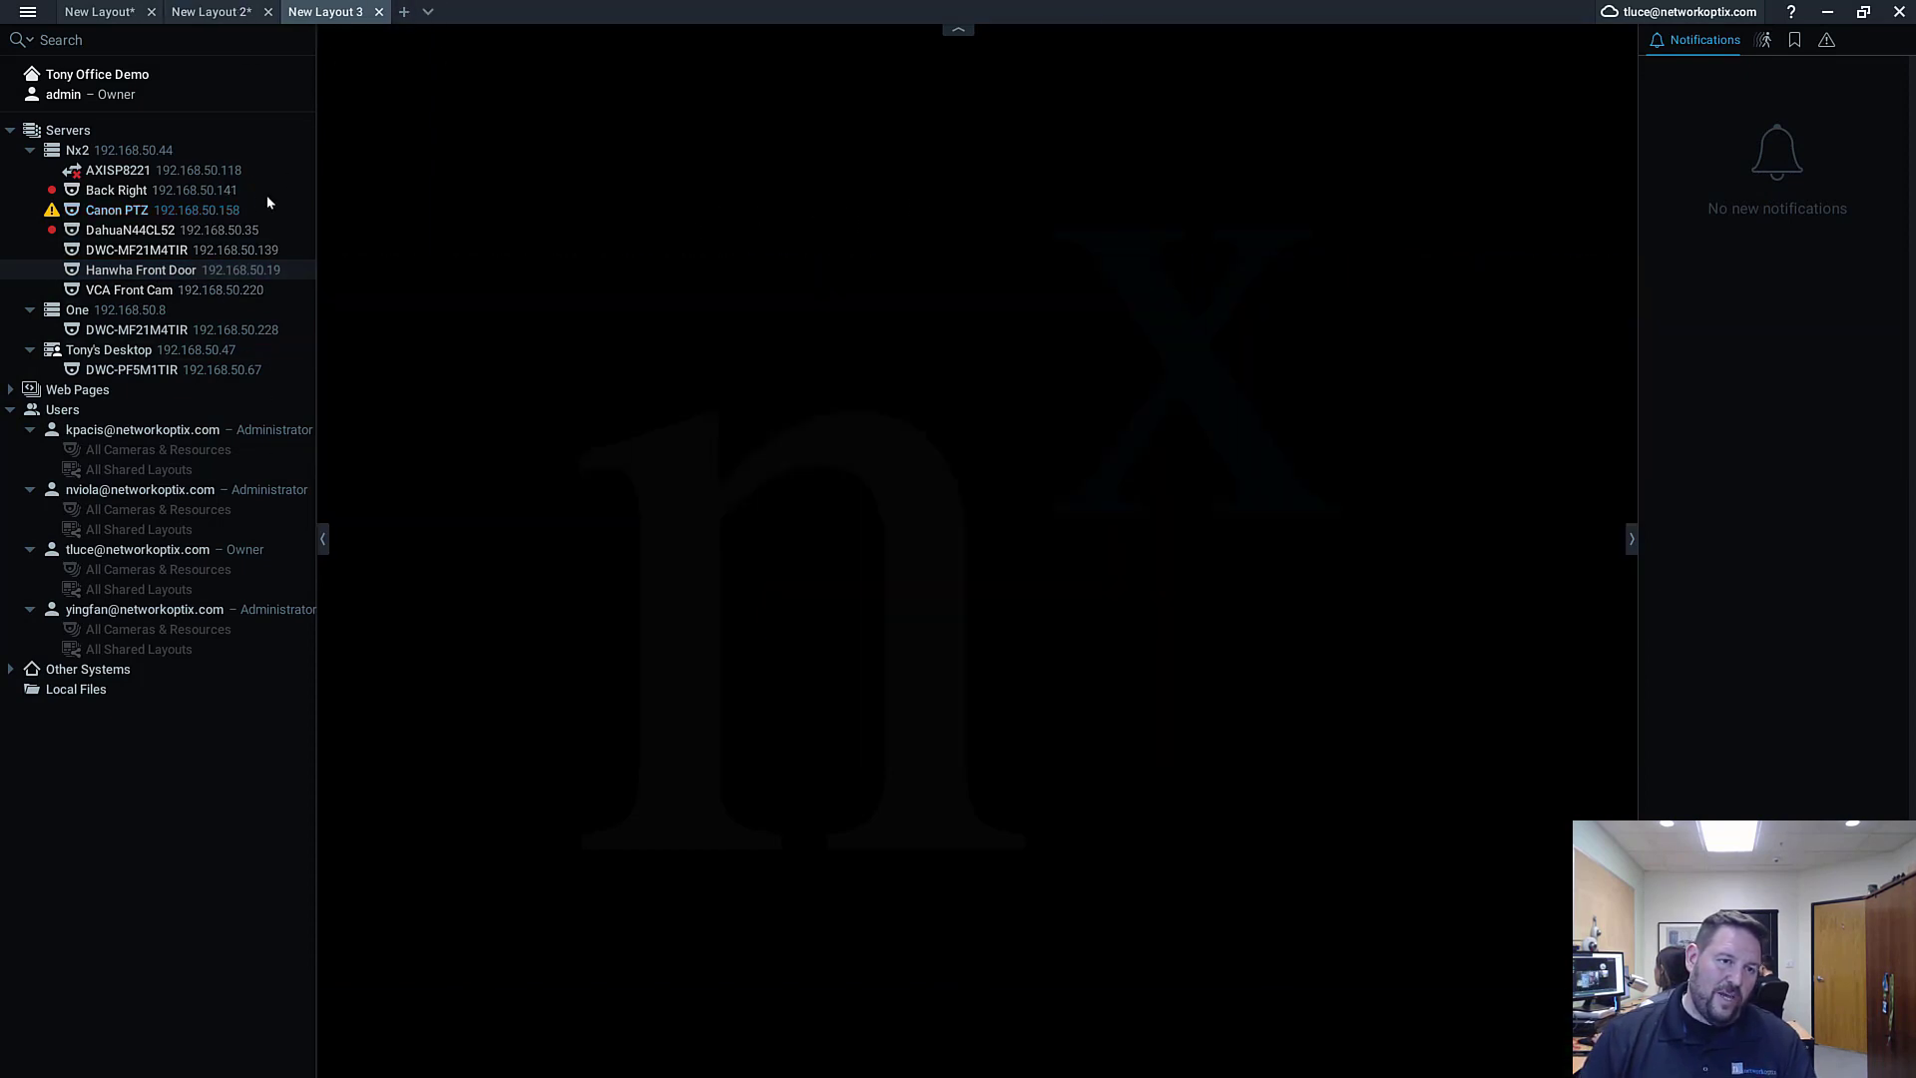
{"action": "left_click_drag", "start_coordinate": [193, 332], "coordinate": [819, 296]}
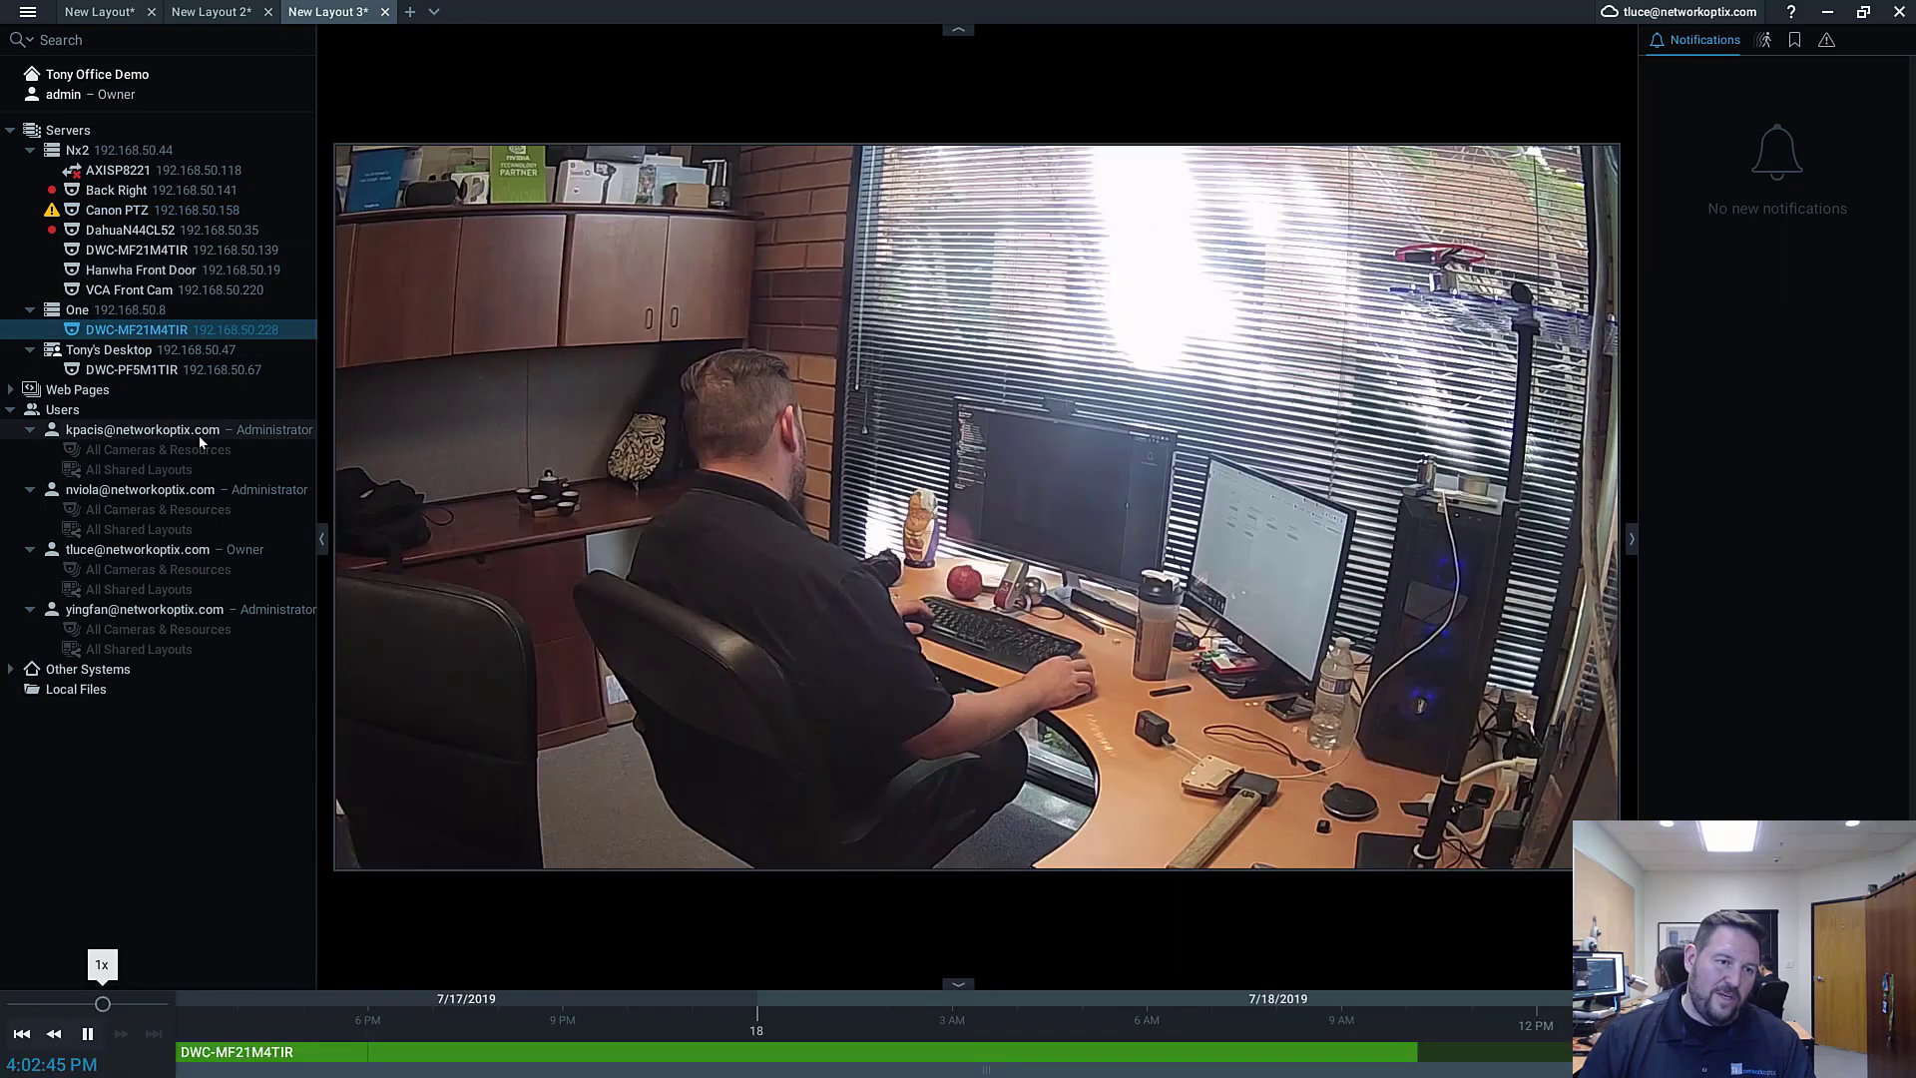
{"action": "left_click_drag", "start_coordinate": [172, 372], "coordinate": [700, 329]}
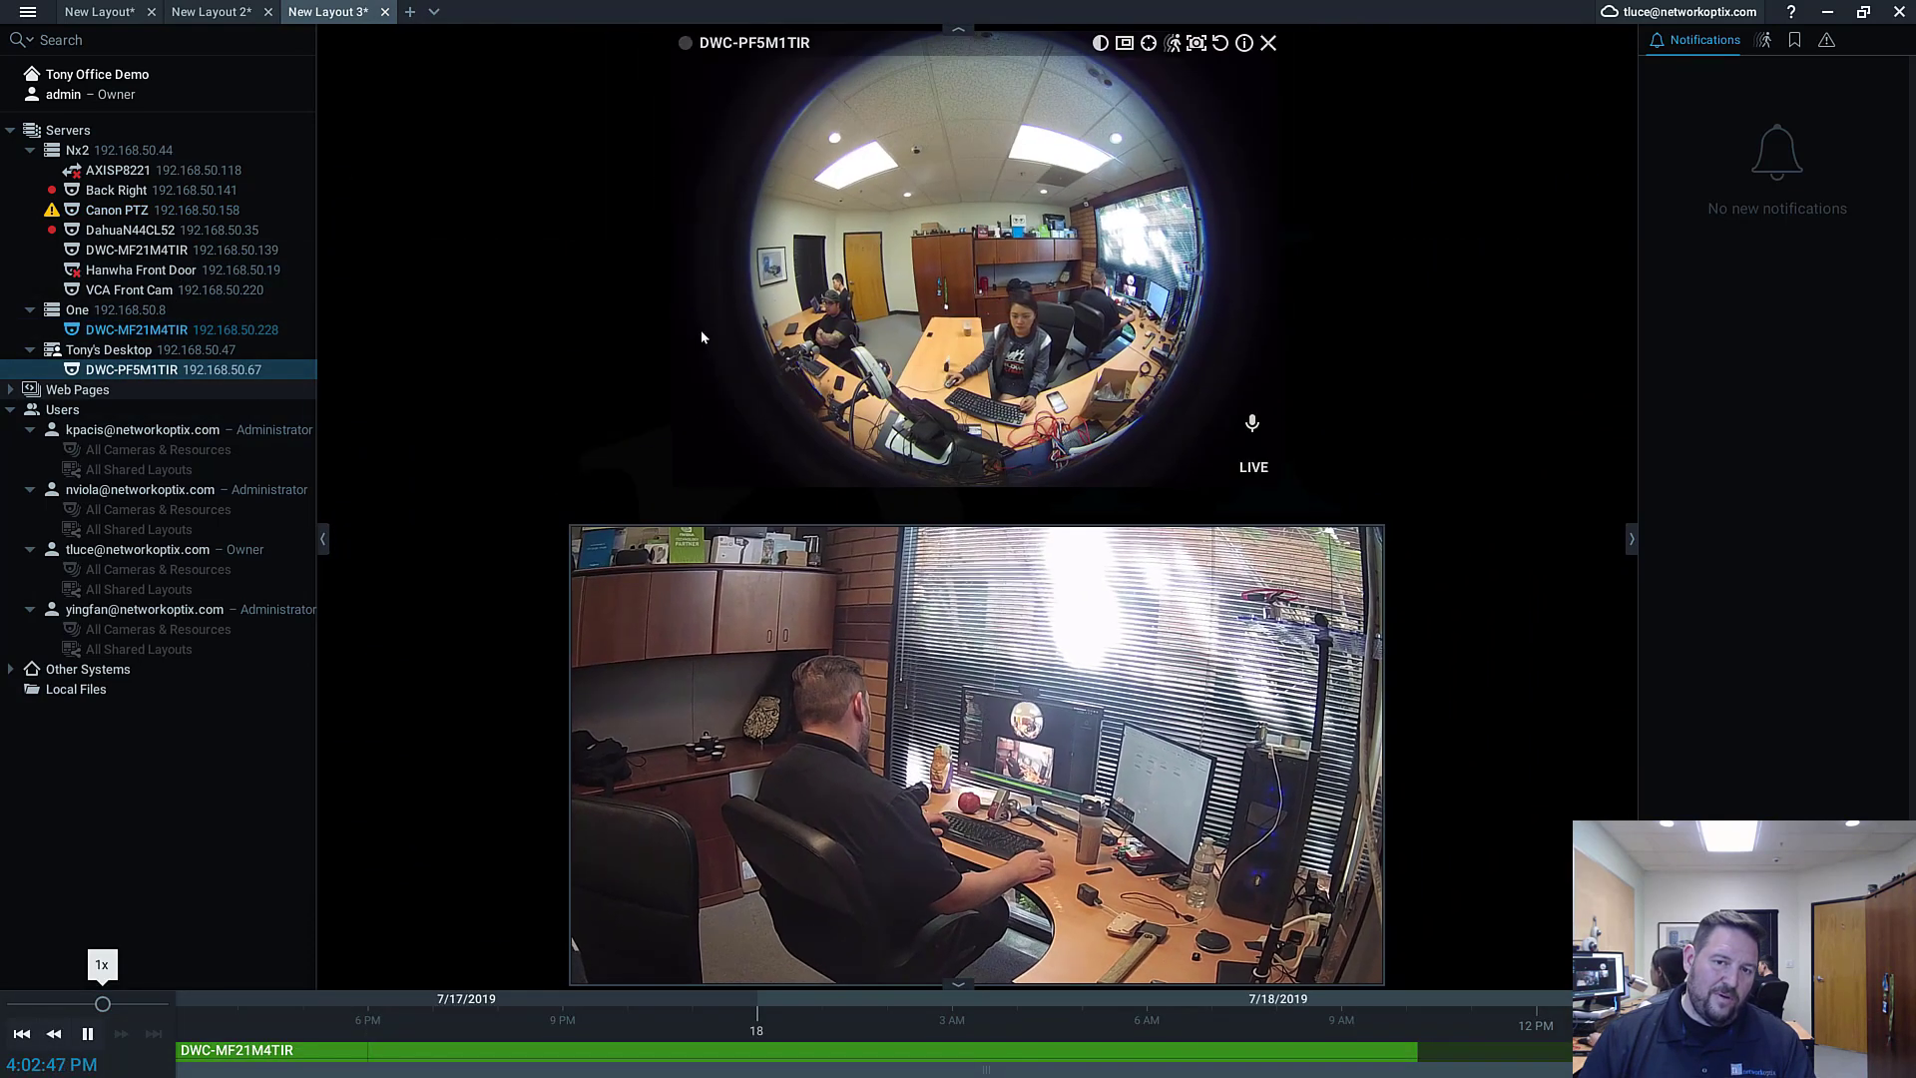
Step: Enable recording for both cameras on the layout, with a Record Always schedule at 30 FPS and Medium quality for the whole week
{"action": "left_click_drag", "start_coordinate": [503, 184], "coordinate": [1098, 449]}
{"action": "right_click", "coordinate": [1098, 456]}
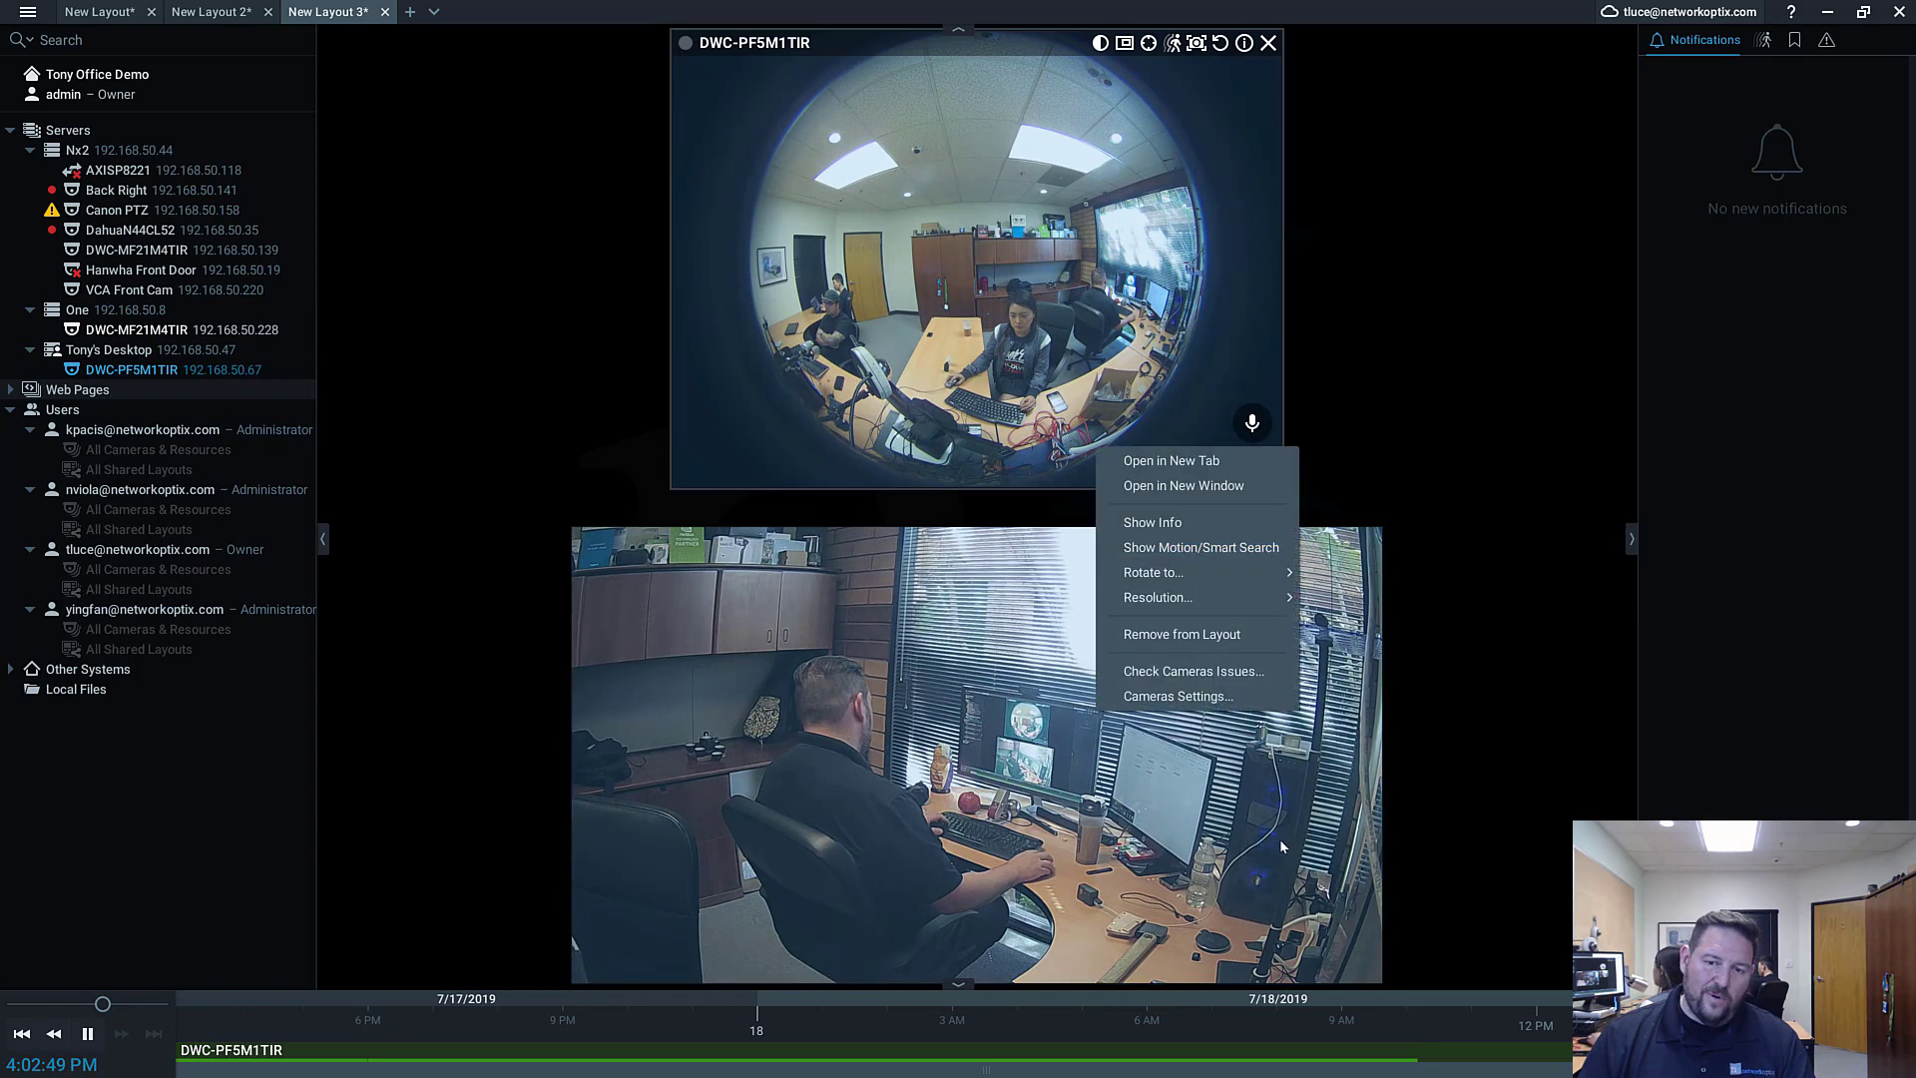
{"action": "left_click", "coordinate": [1158, 694]}
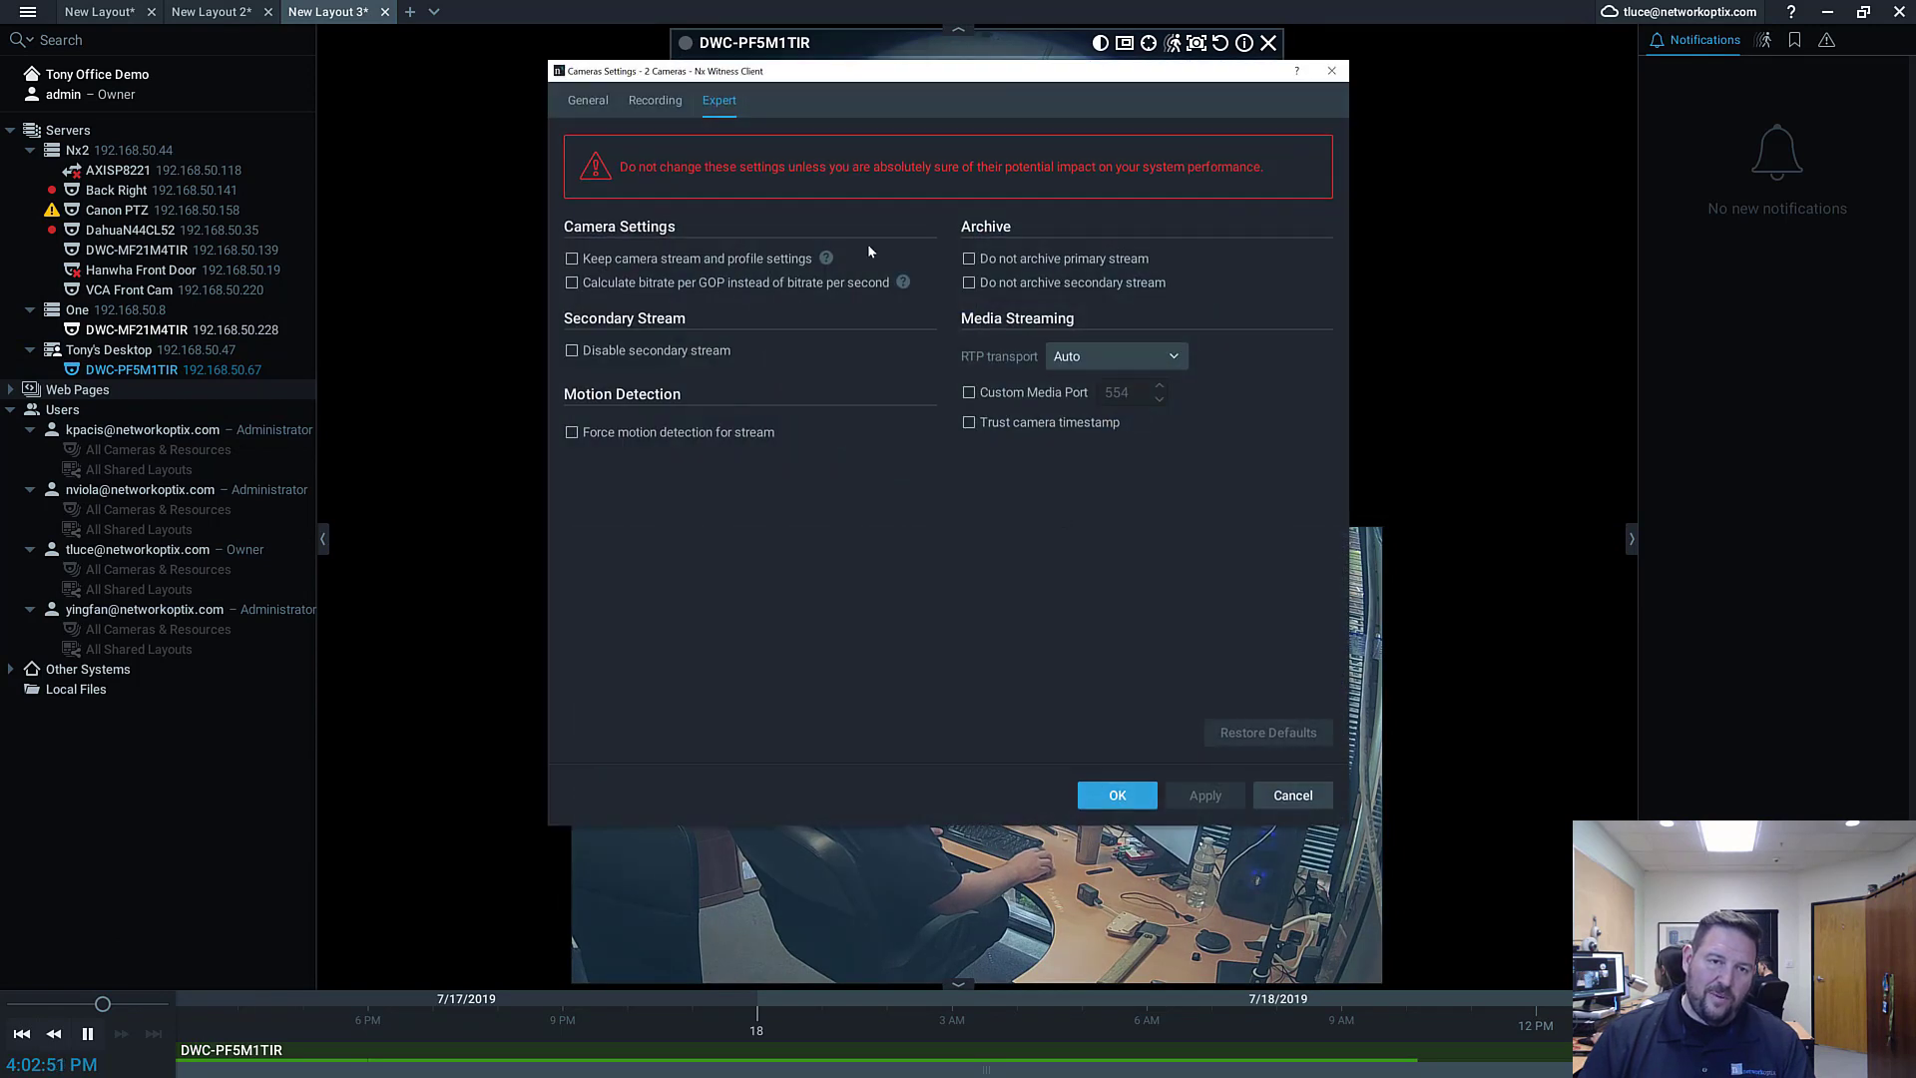
{"action": "left_click", "coordinate": [635, 100]}
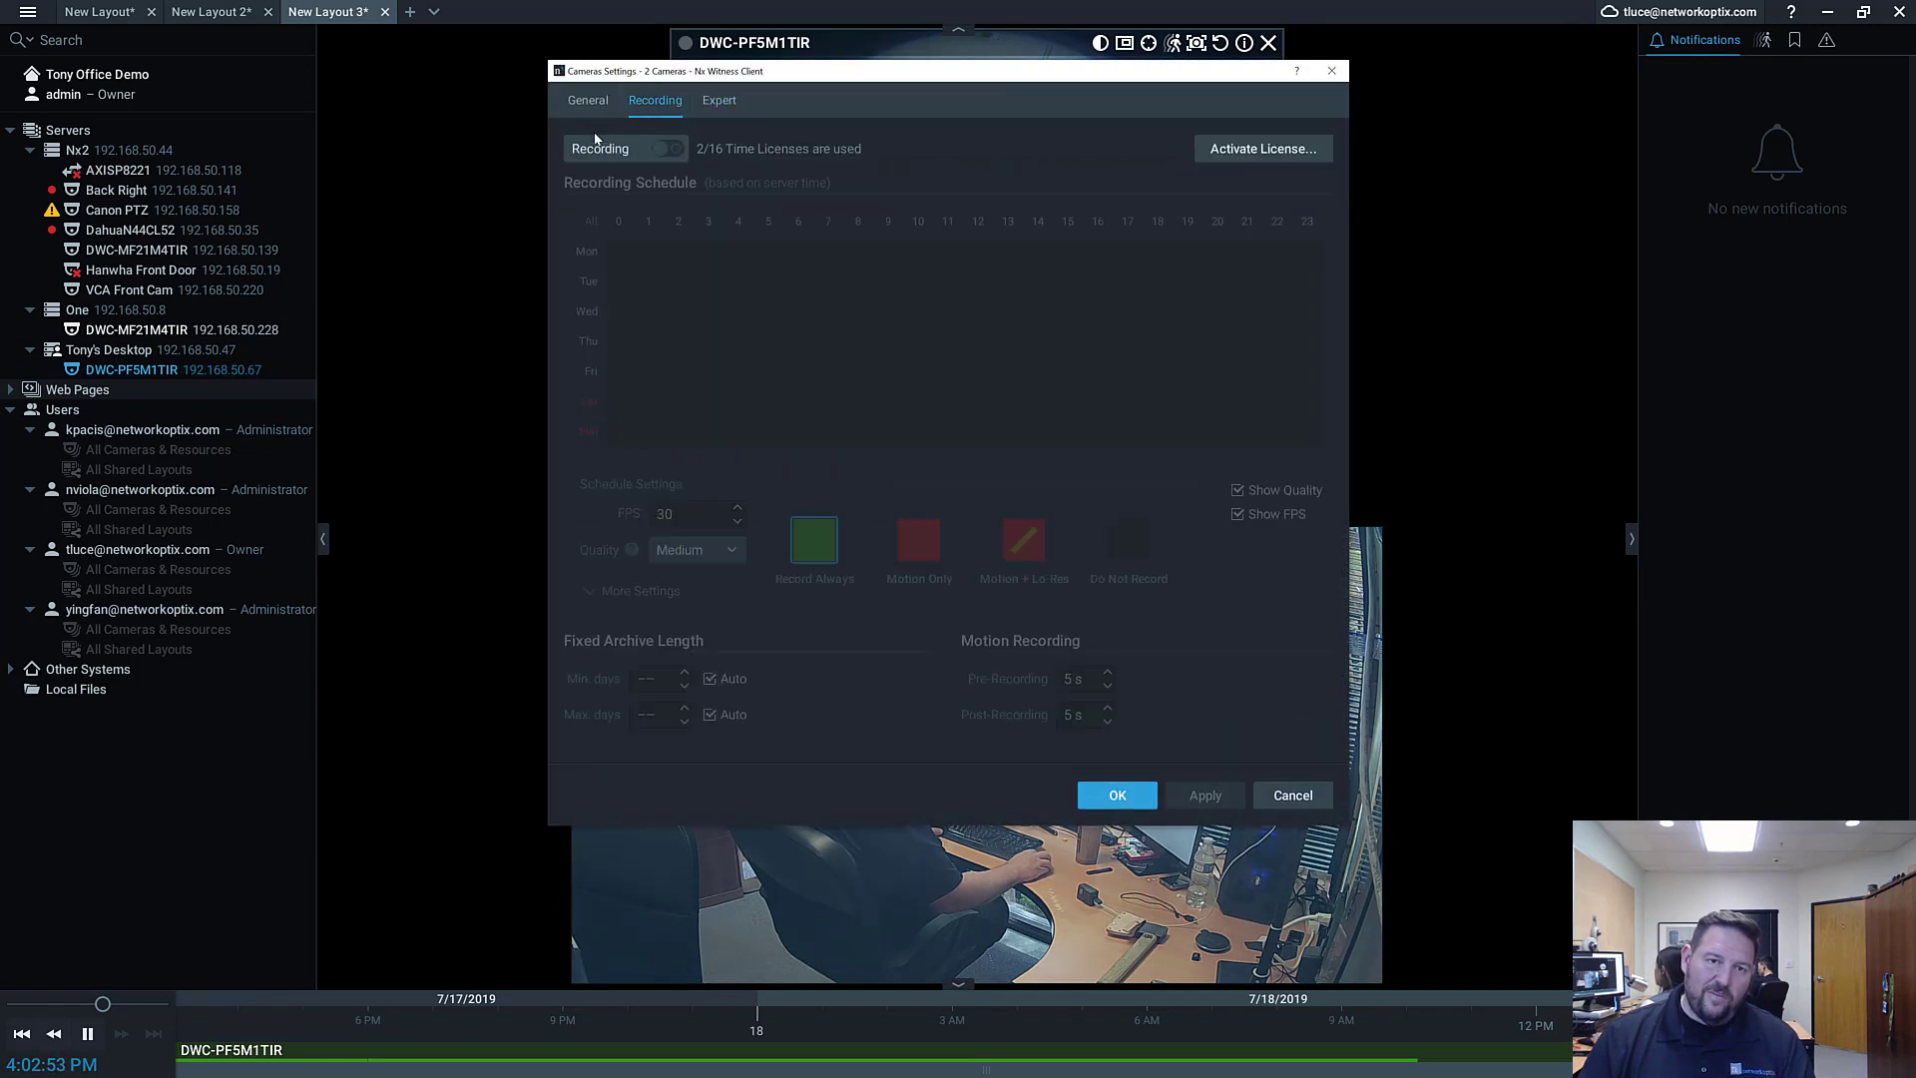
{"action": "left_click", "coordinate": [664, 149]}
{"action": "left_click_drag", "start_coordinate": [621, 247], "coordinate": [1313, 439]}
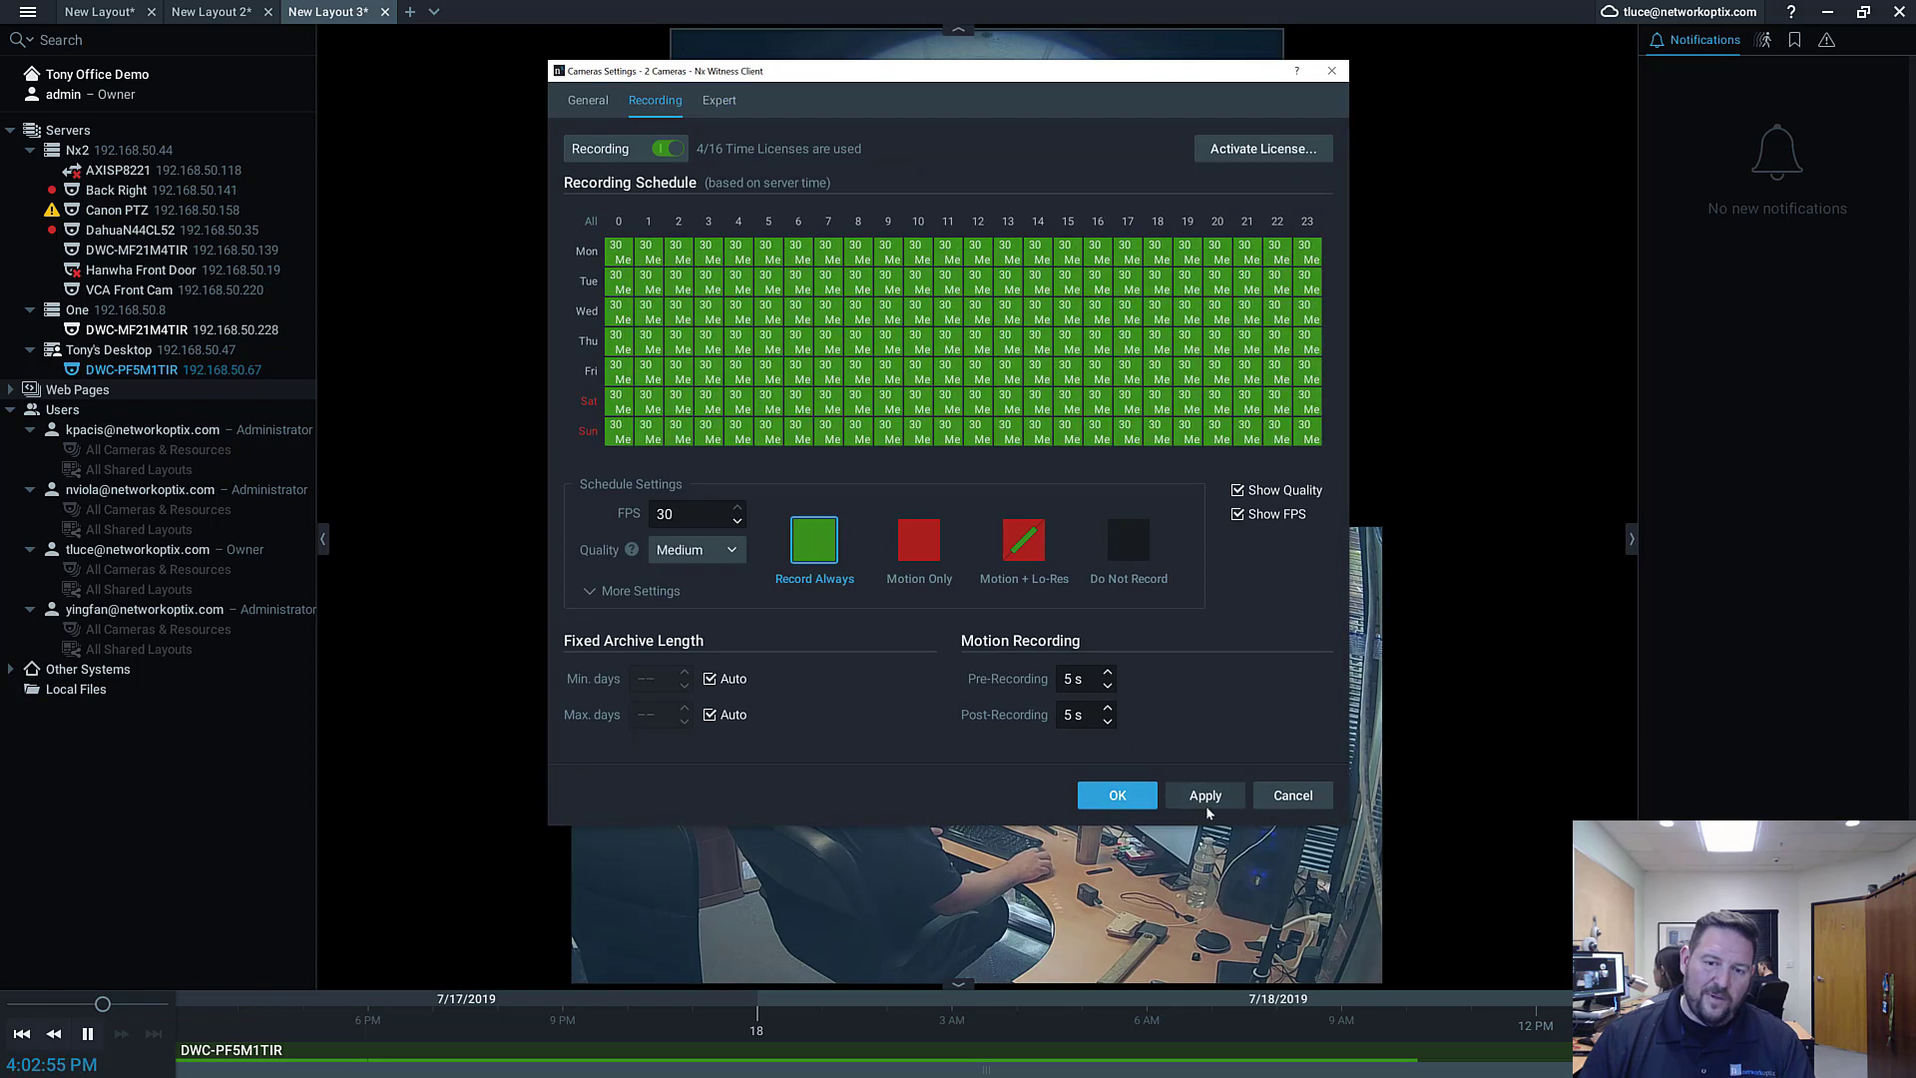
{"action": "left_click", "coordinate": [1117, 795]}
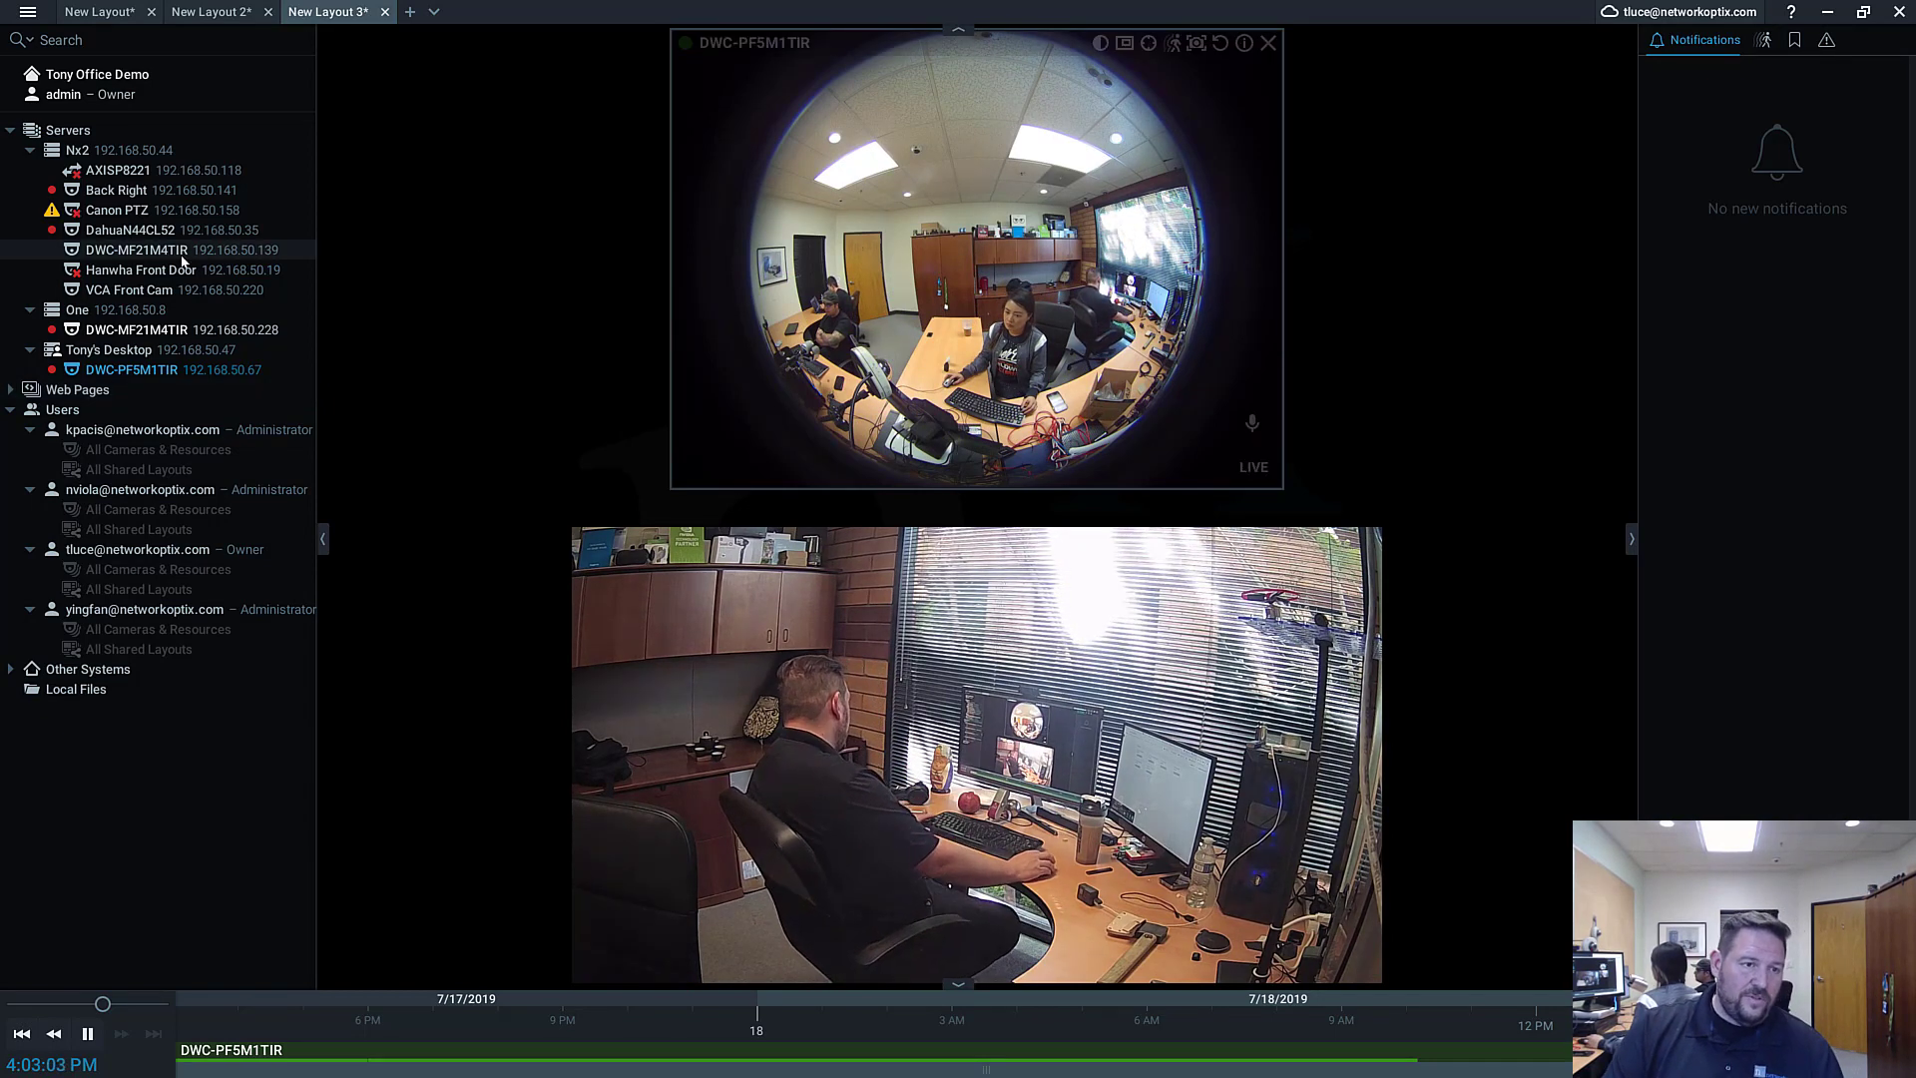
Step: Remove the DWC-PF5M1TIR fisheye view from the layout and add it back beside the DWC-MF21M4TIR view
{"action": "left_click", "coordinate": [1267, 43]}
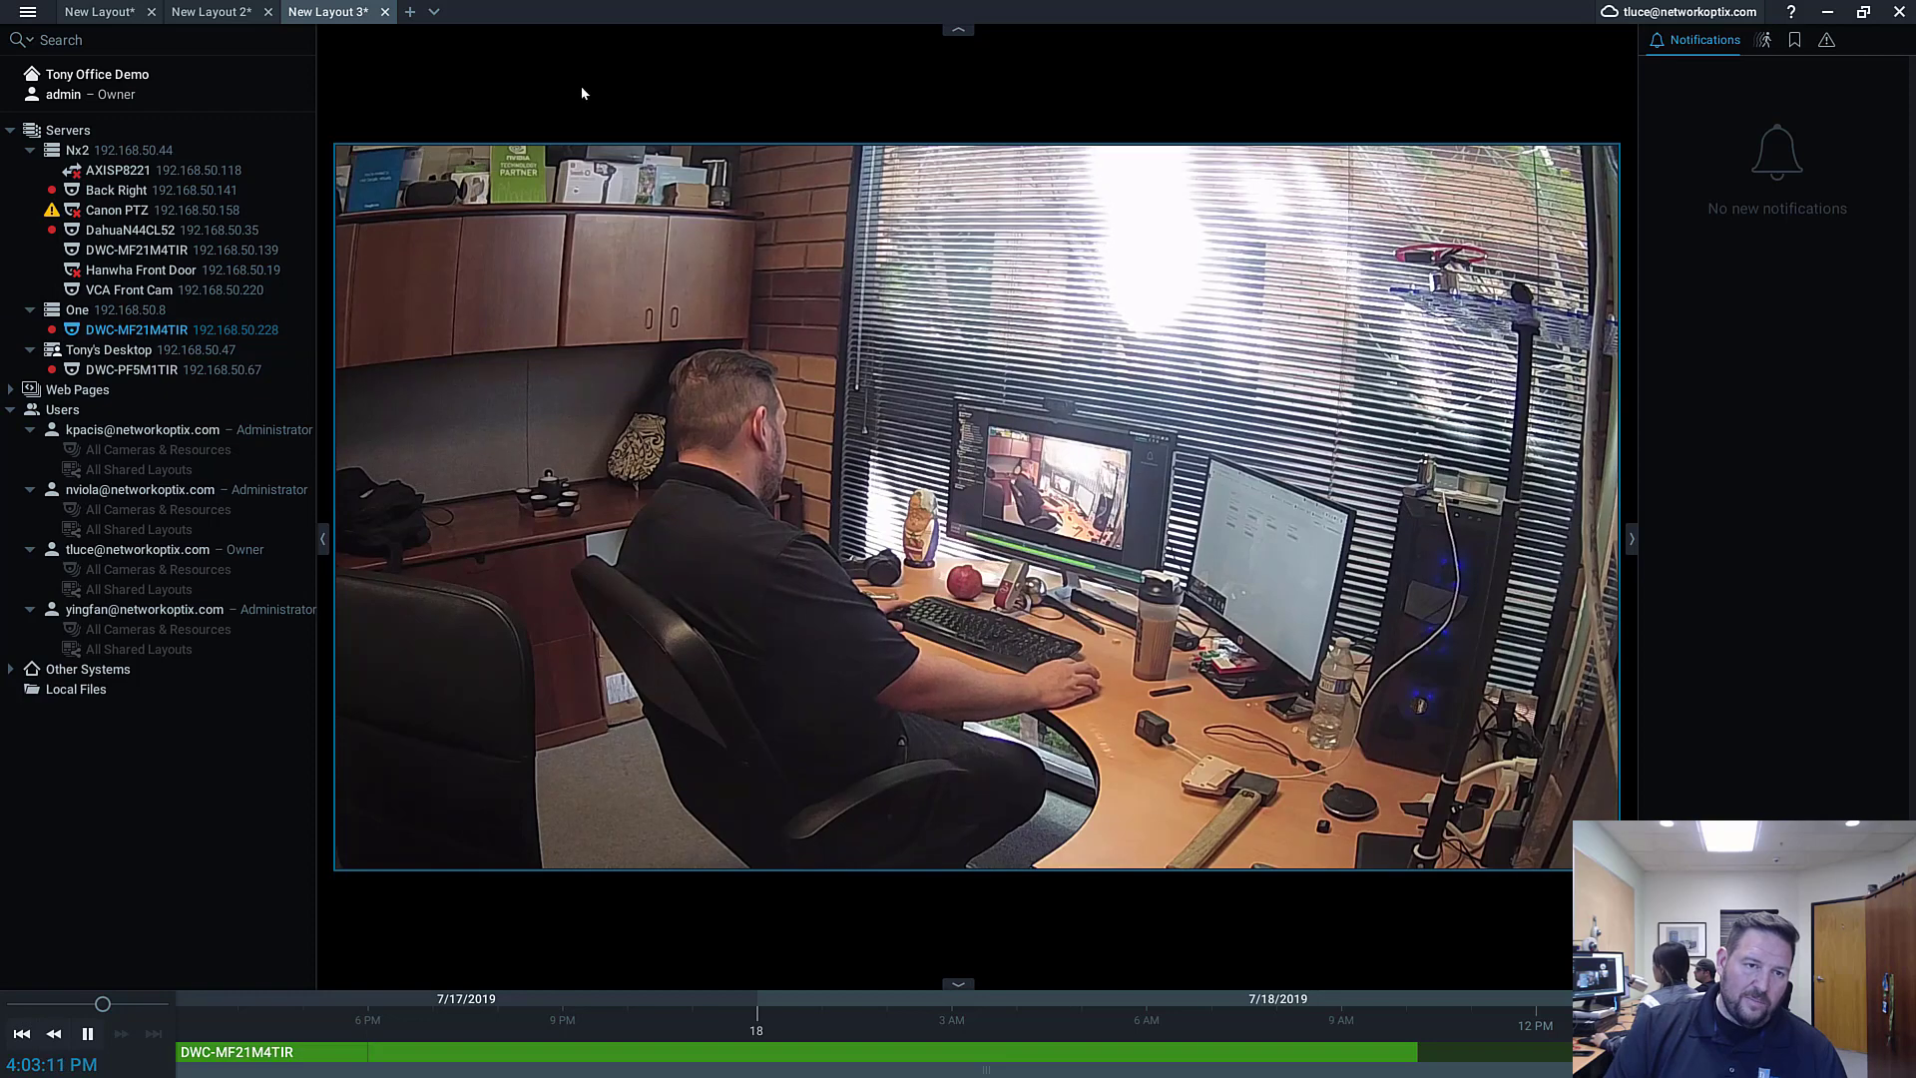
{"action": "double_click", "coordinate": [230, 370]}
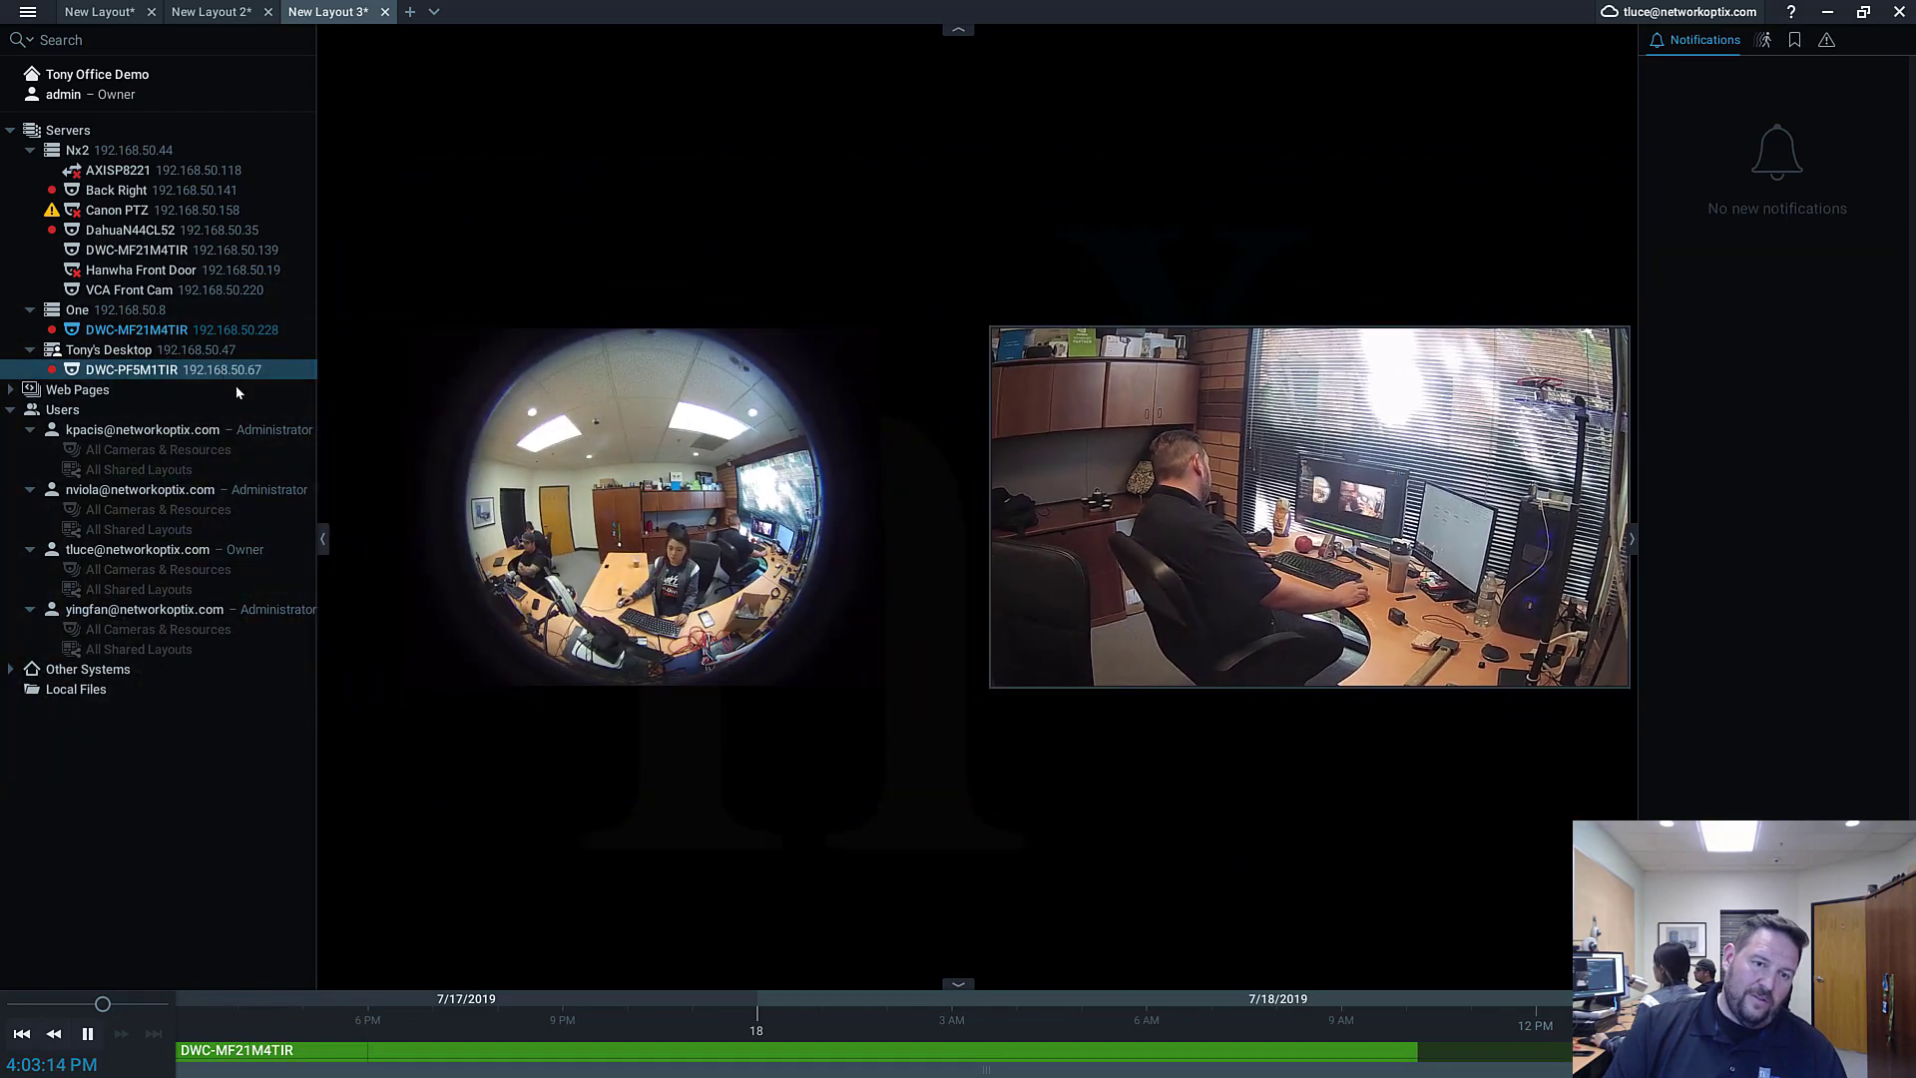
{"action": "left_click", "coordinate": [599, 479]}
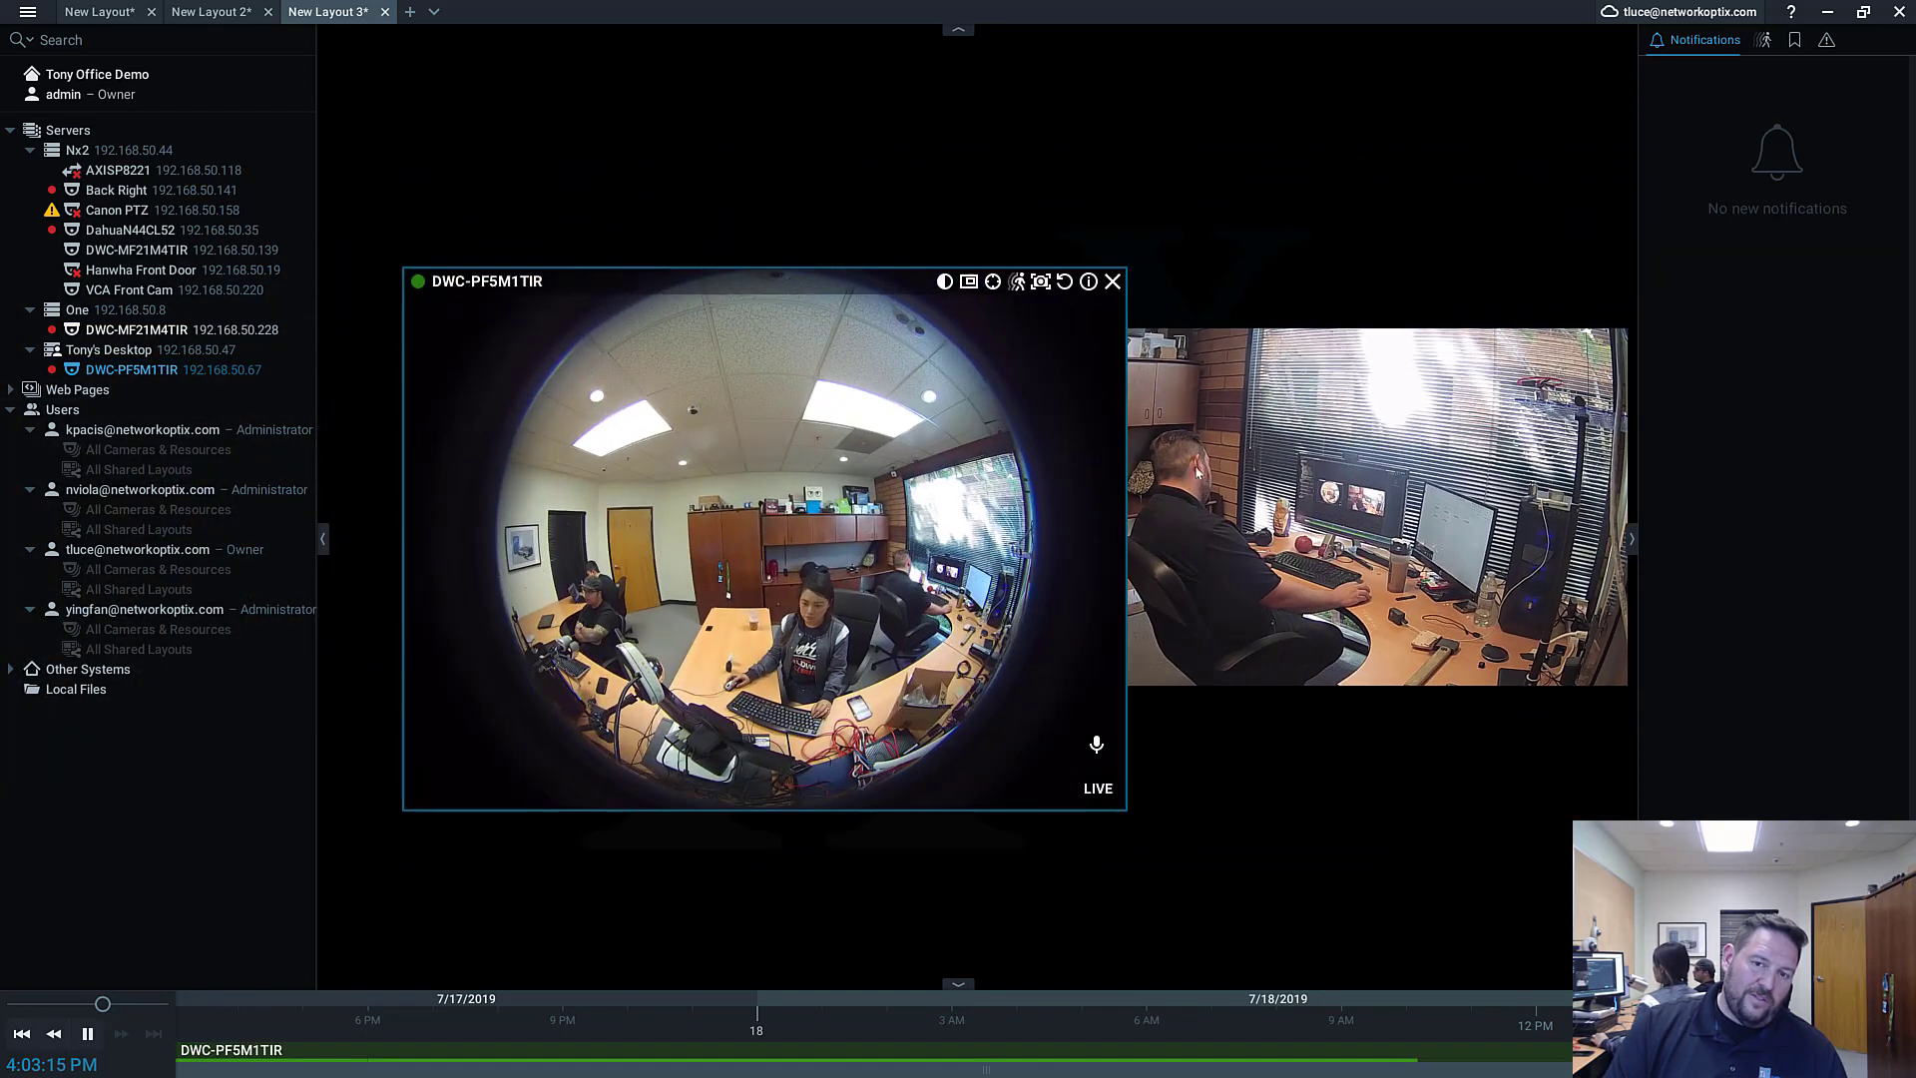
{"action": "left_click", "coordinate": [1112, 463]}
{"action": "left_click", "coordinate": [654, 502]}
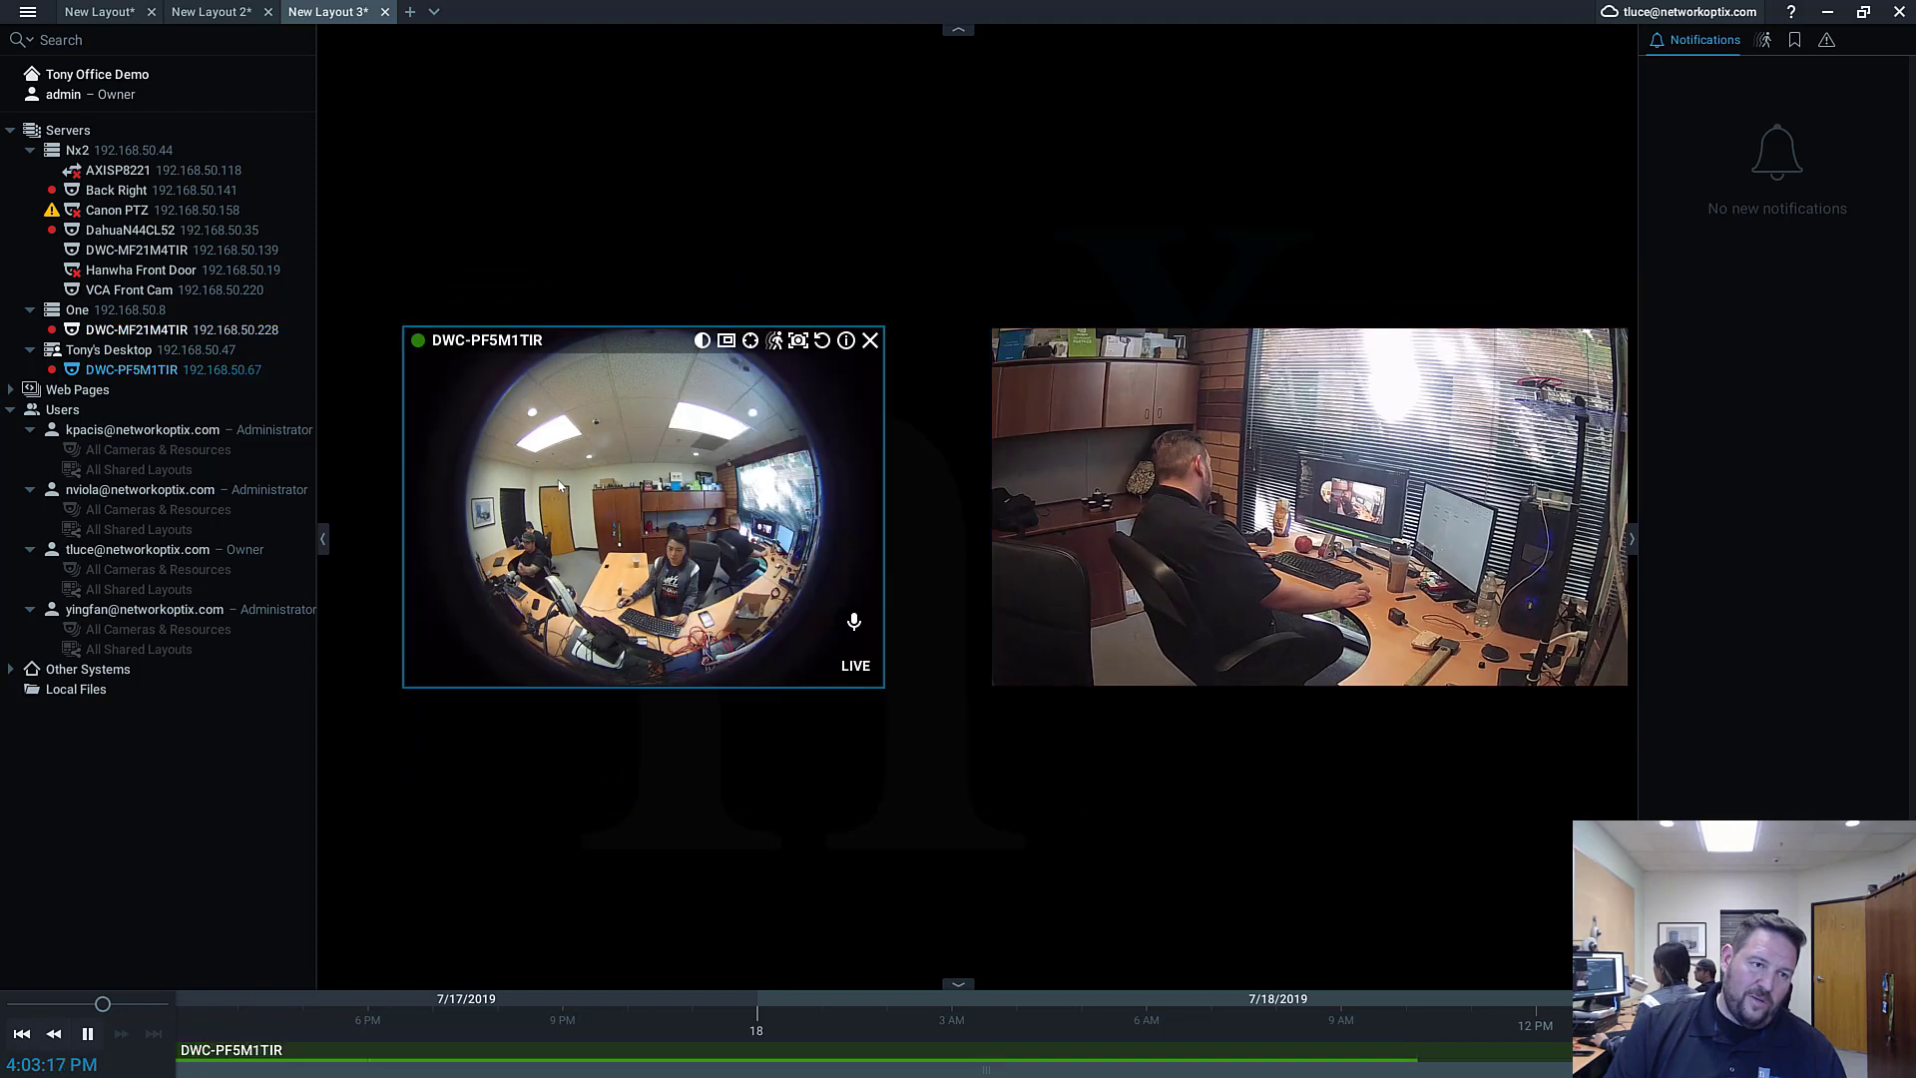
Step: Rename the DWC-PF5M1TIR camera as DW Fisheye
{"action": "left_click", "coordinate": [175, 370]}
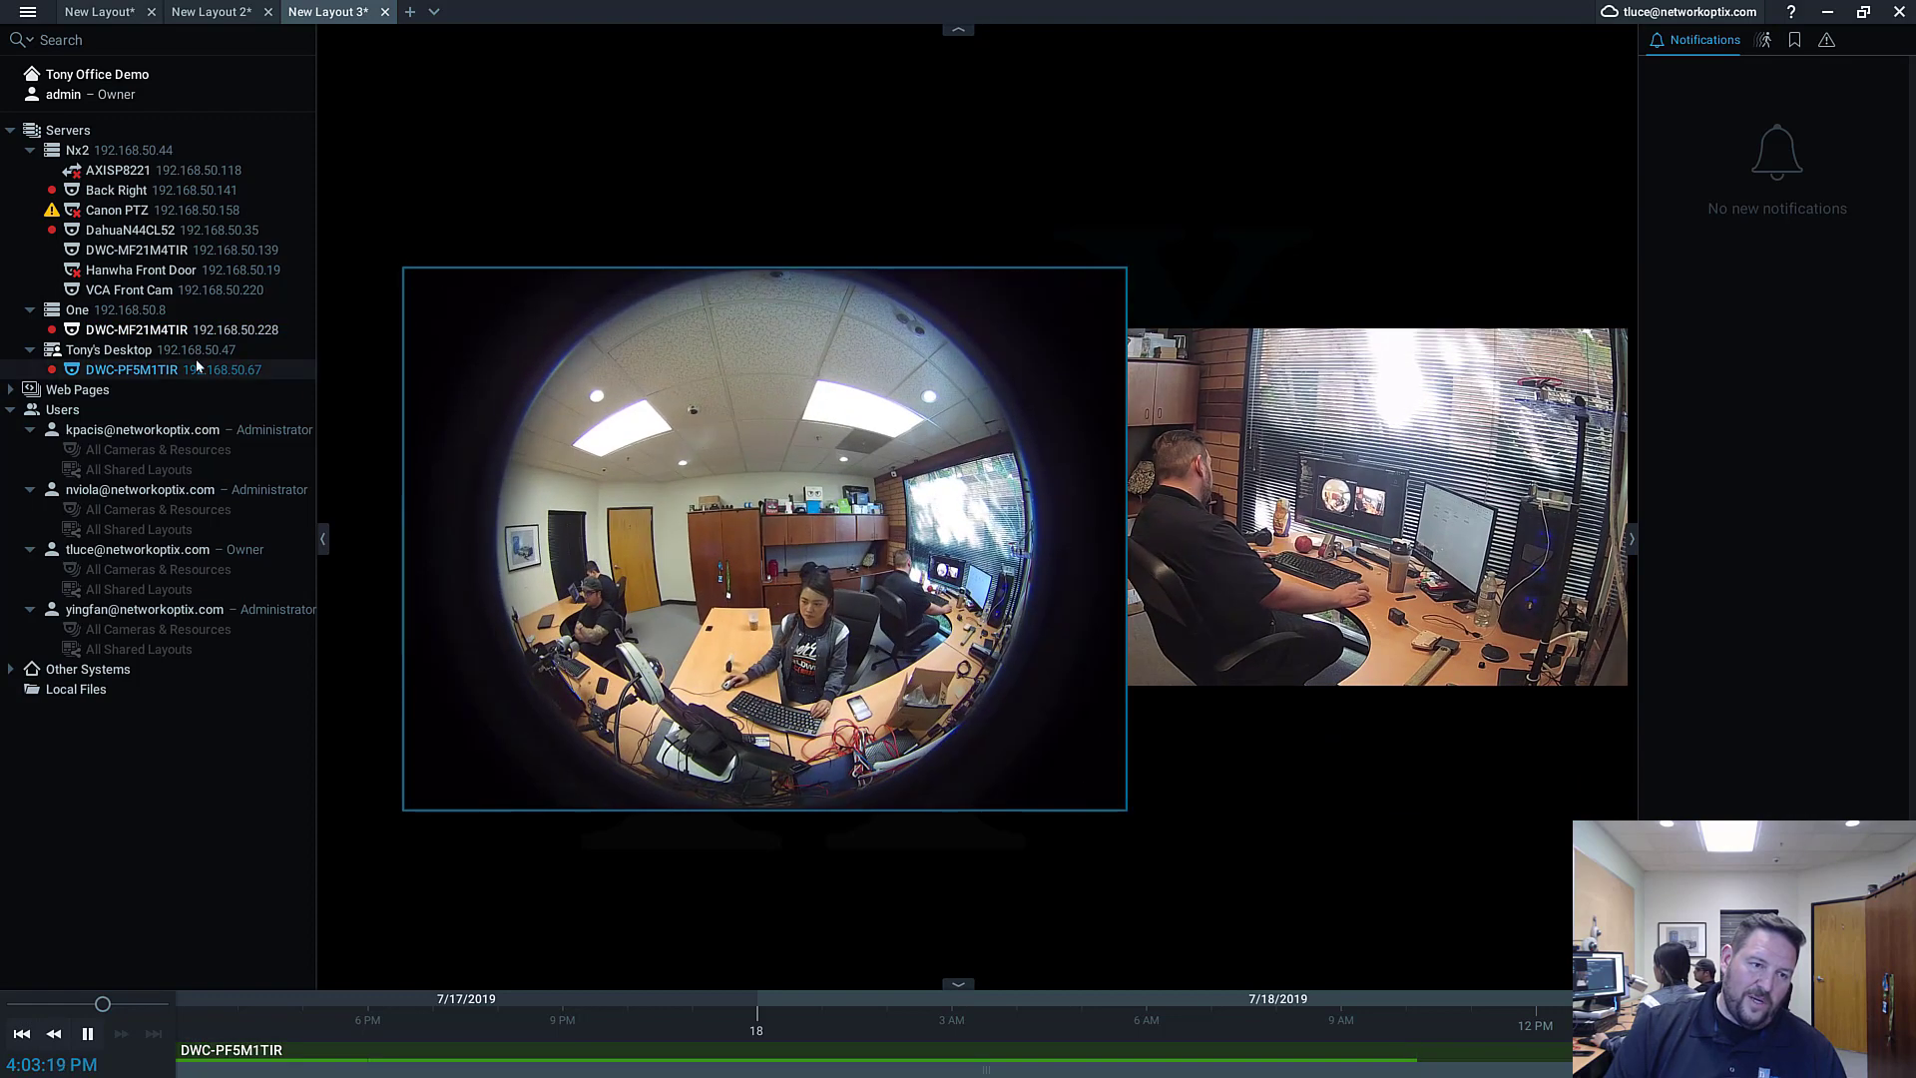
{"action": "mouse_move", "coordinate": [168, 372]}
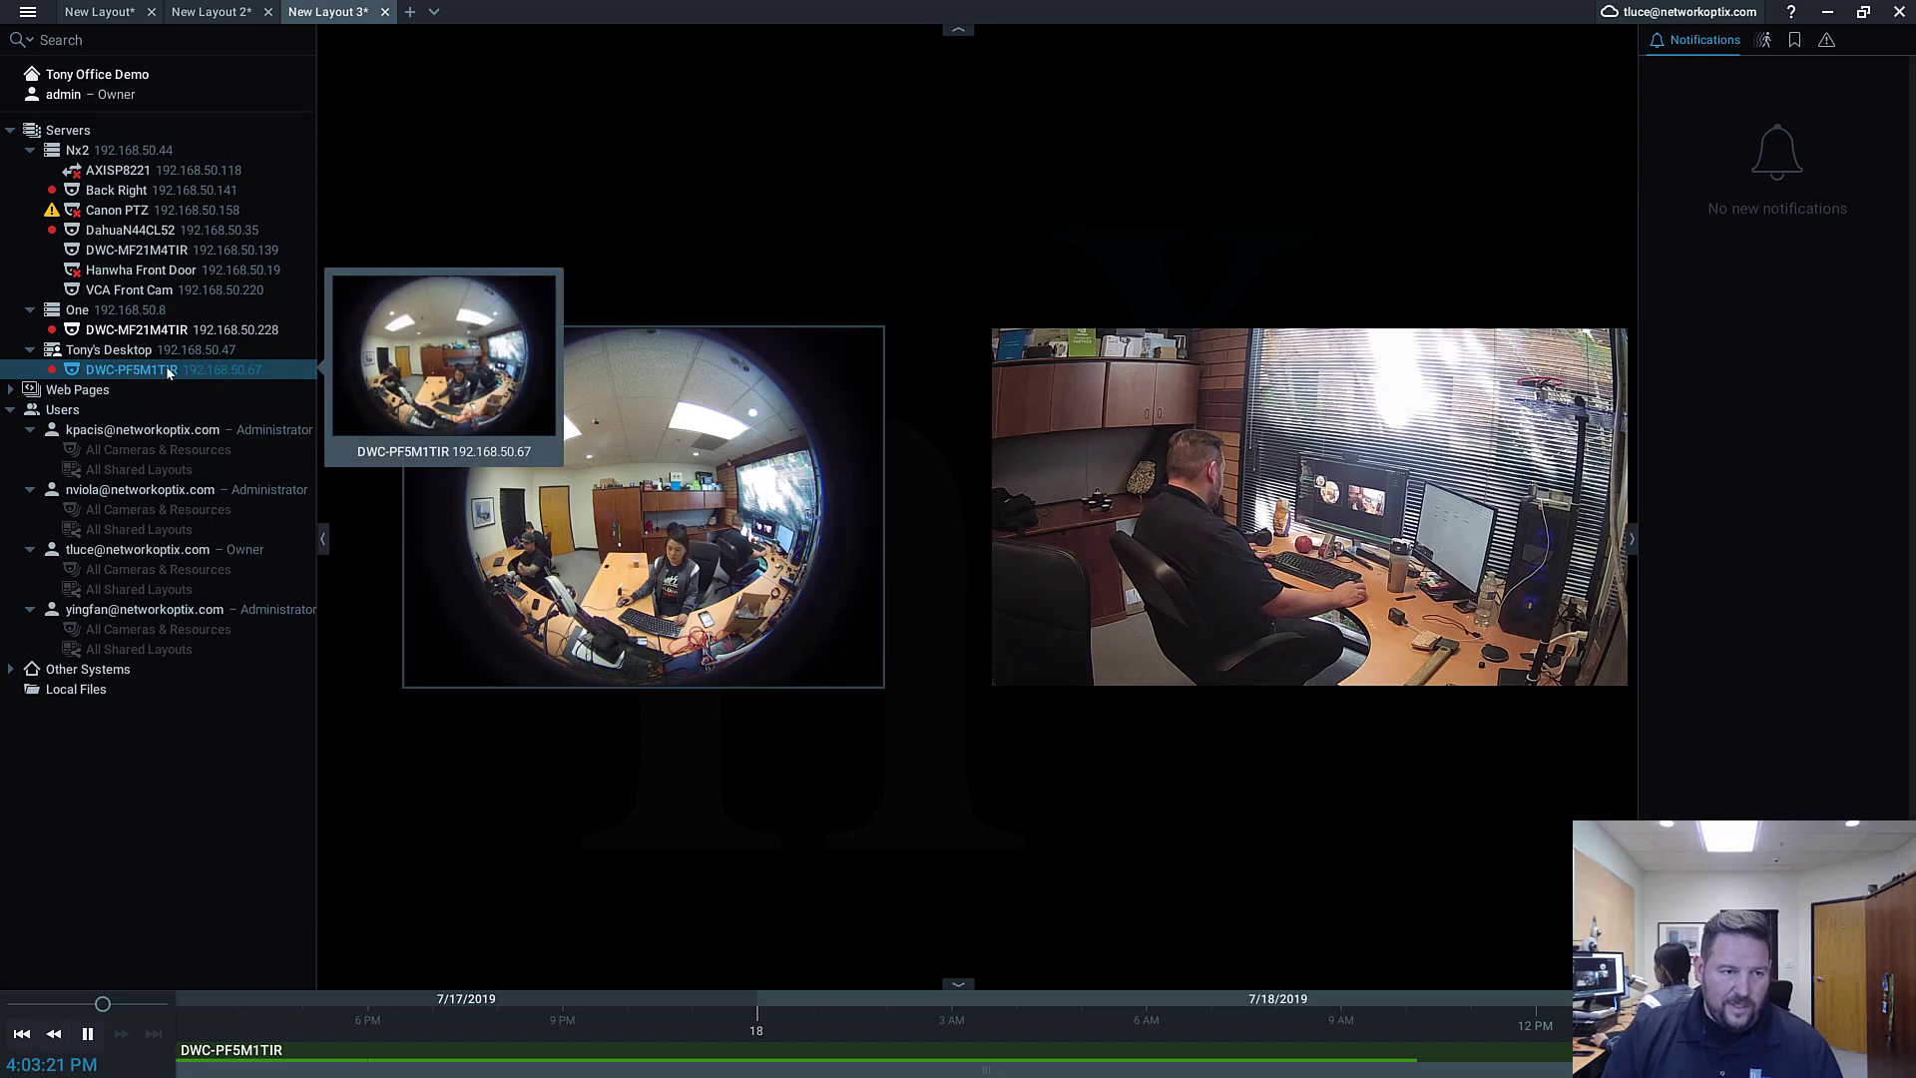
{"action": "type", "text": "DW Fi"}
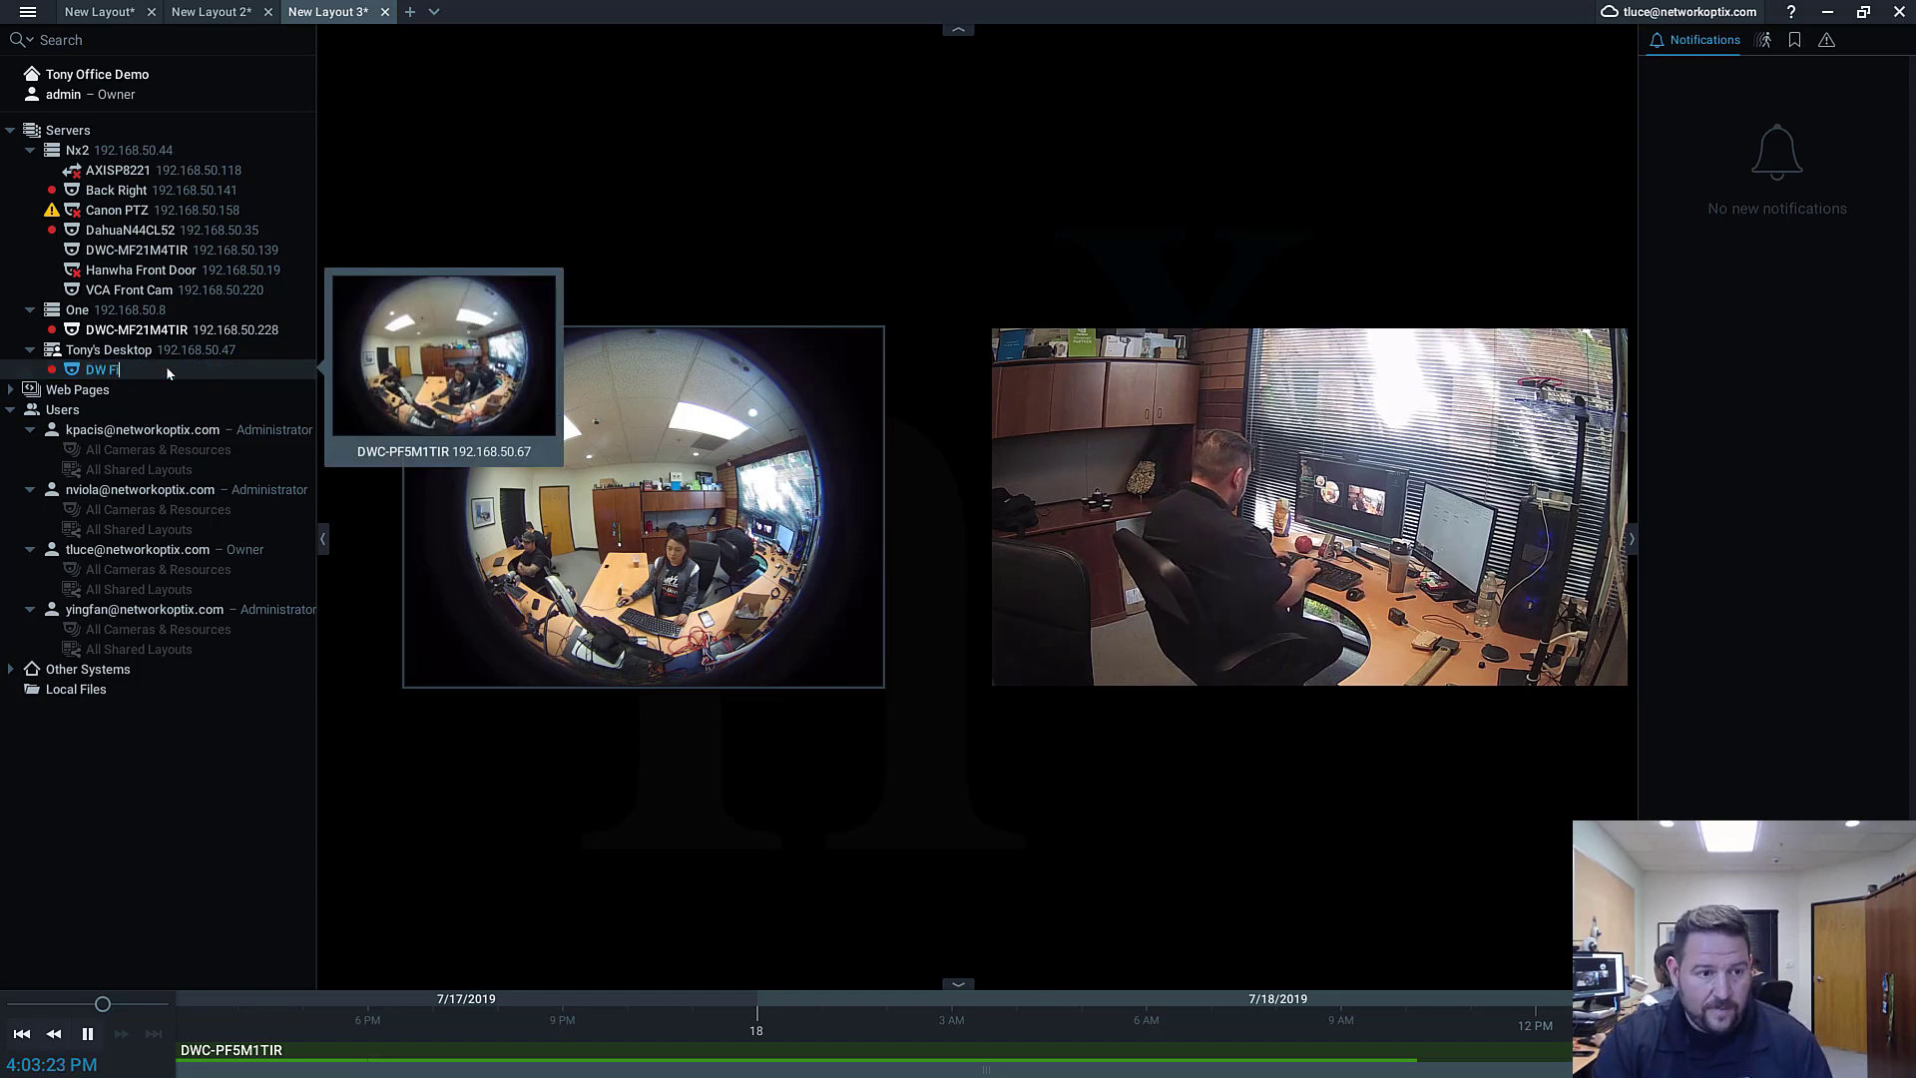
{"action": "type", "text": "sheye"}
{"action": "key", "text": "Return"}
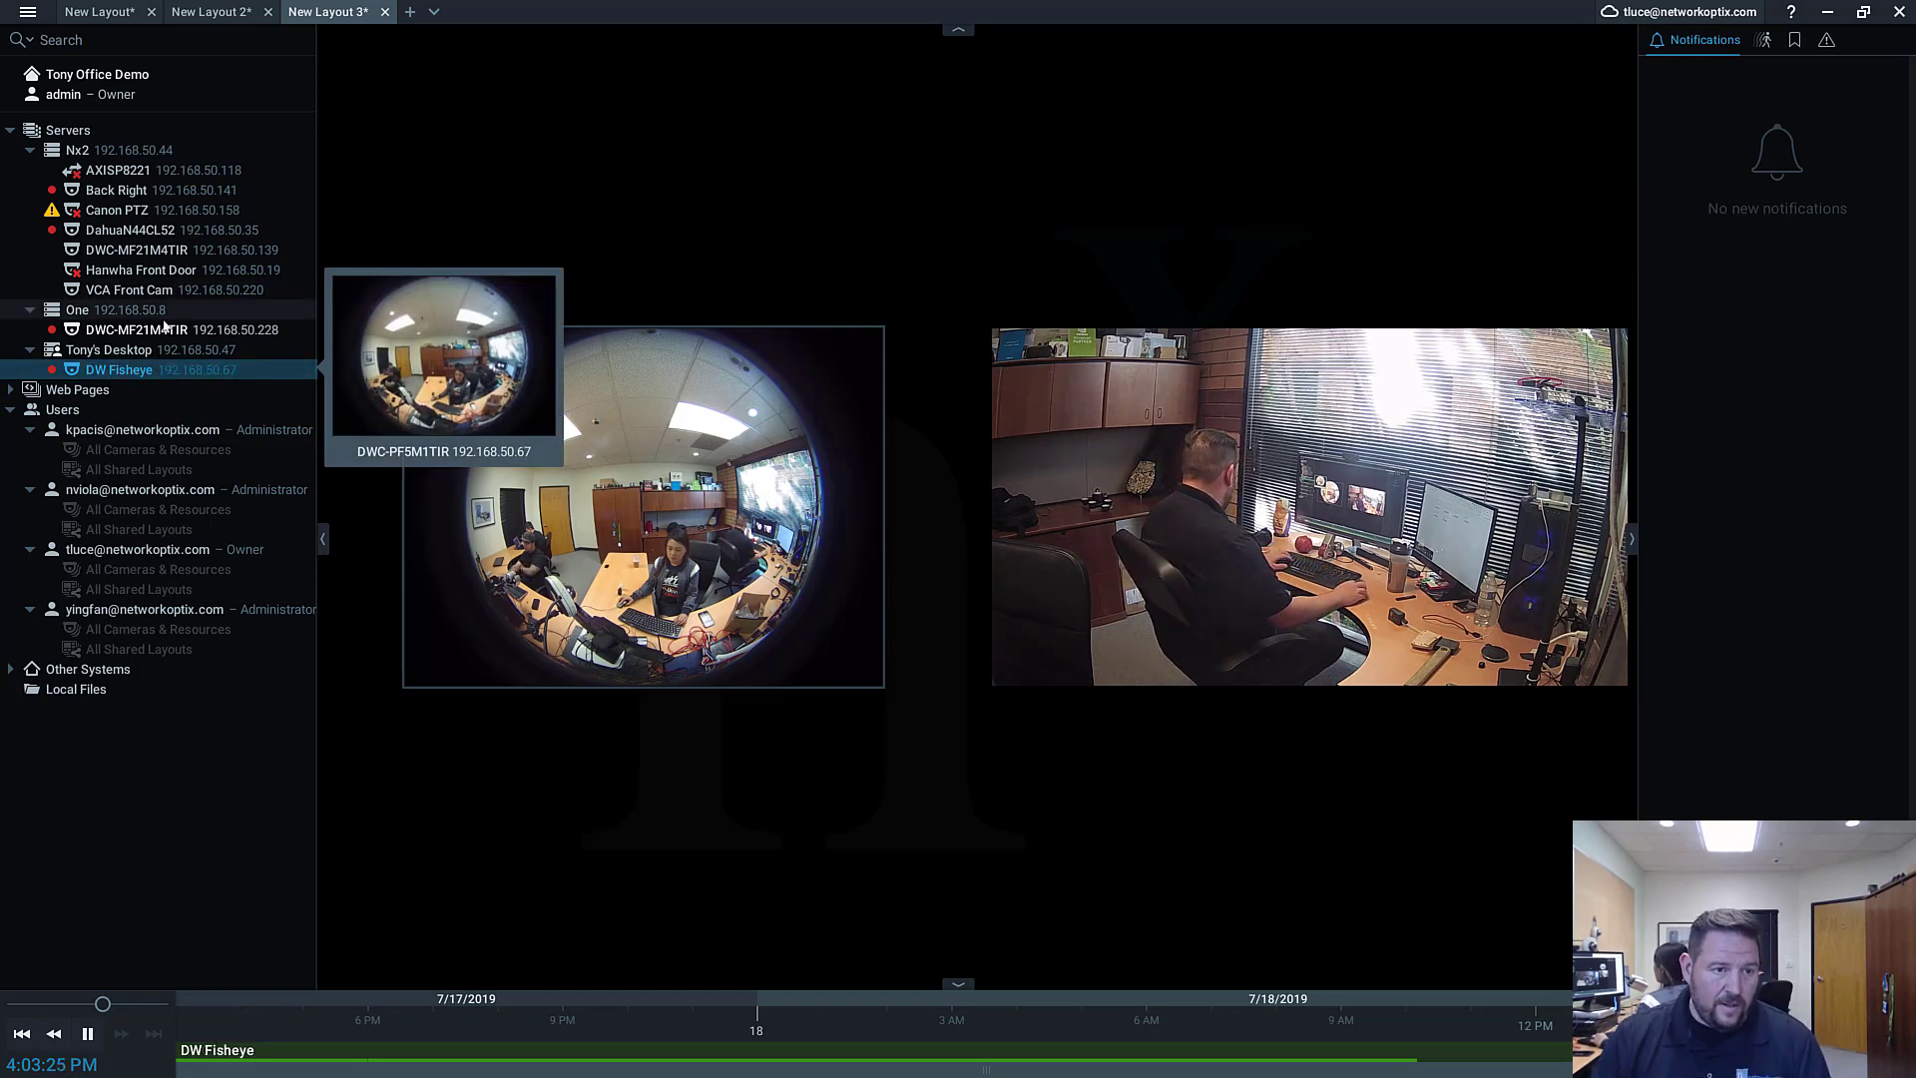
Step: Rename the One server's DWC-MF21M4TIR camera with DW, the office owner's first name in possessive form, and Back
{"action": "left_click", "coordinate": [165, 332]}
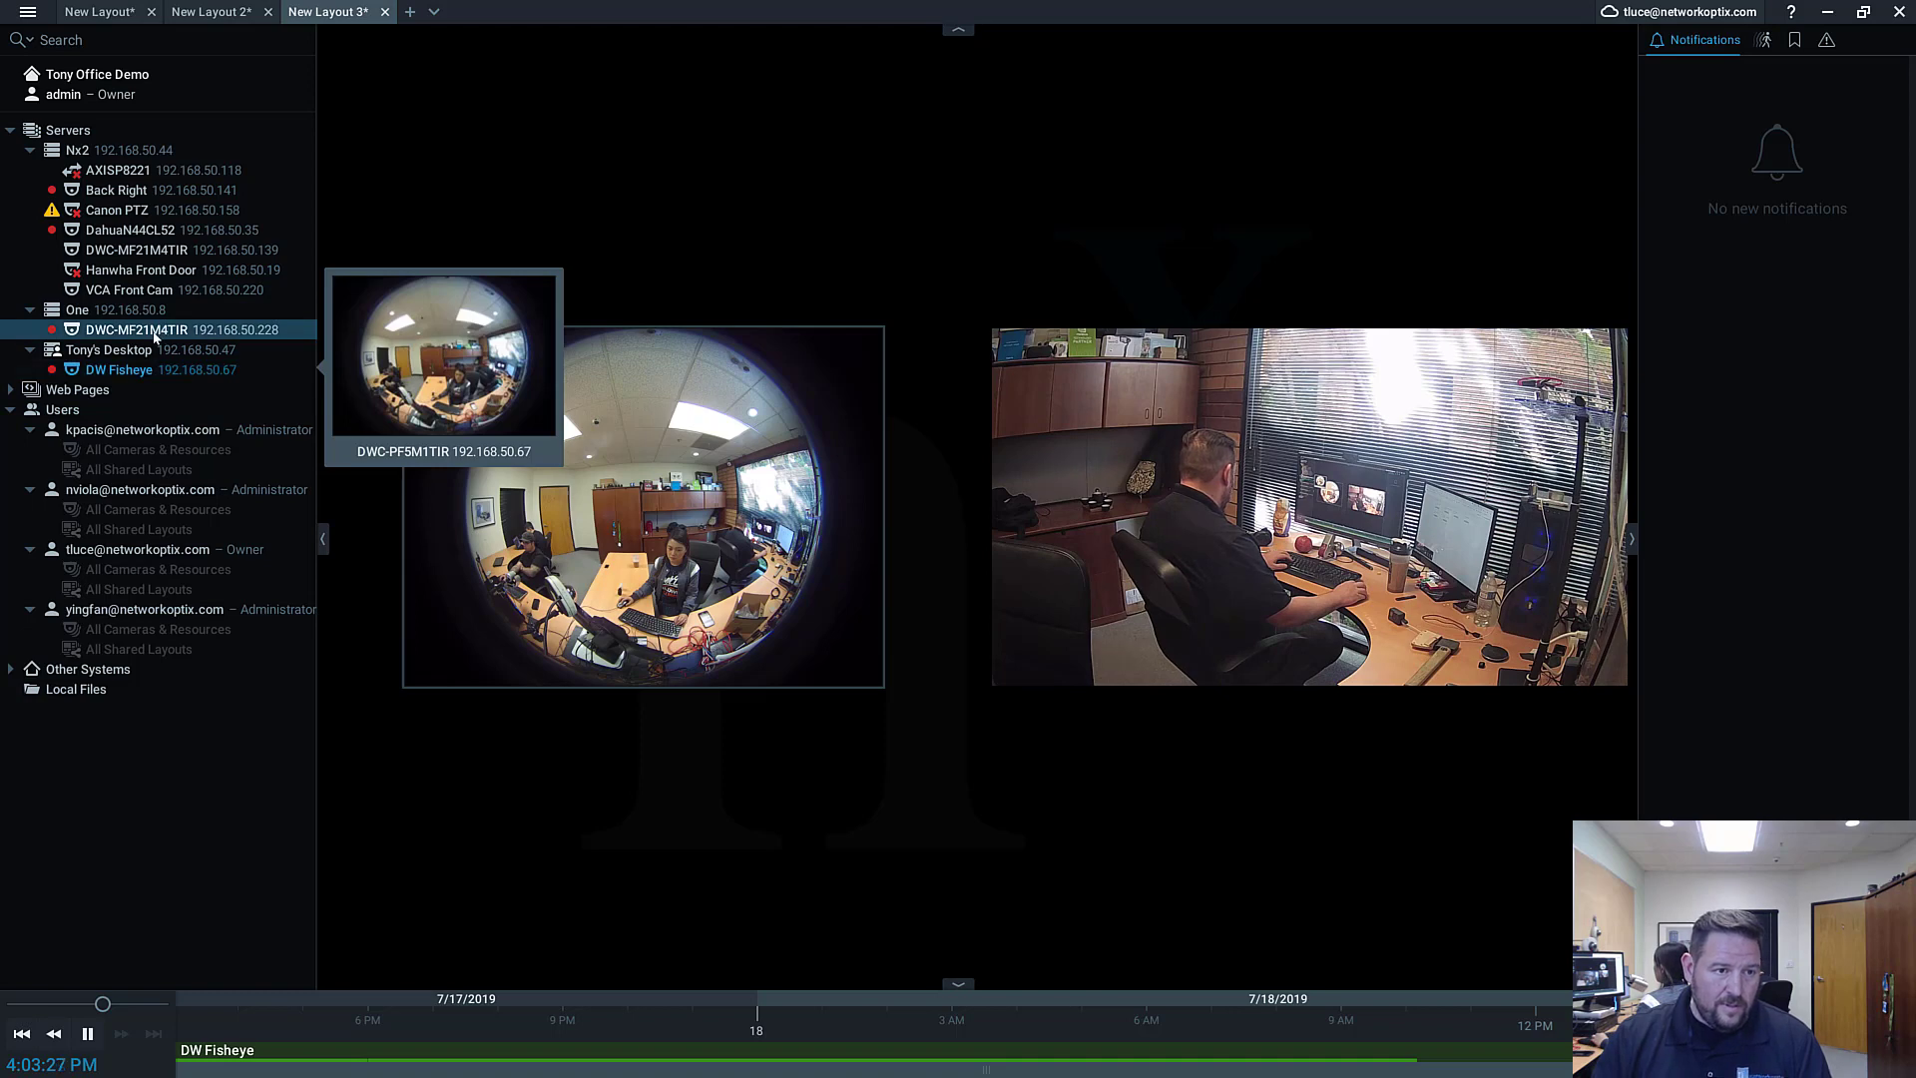
{"action": "key", "text": "F2"}
{"action": "type", "text": "DW To"}
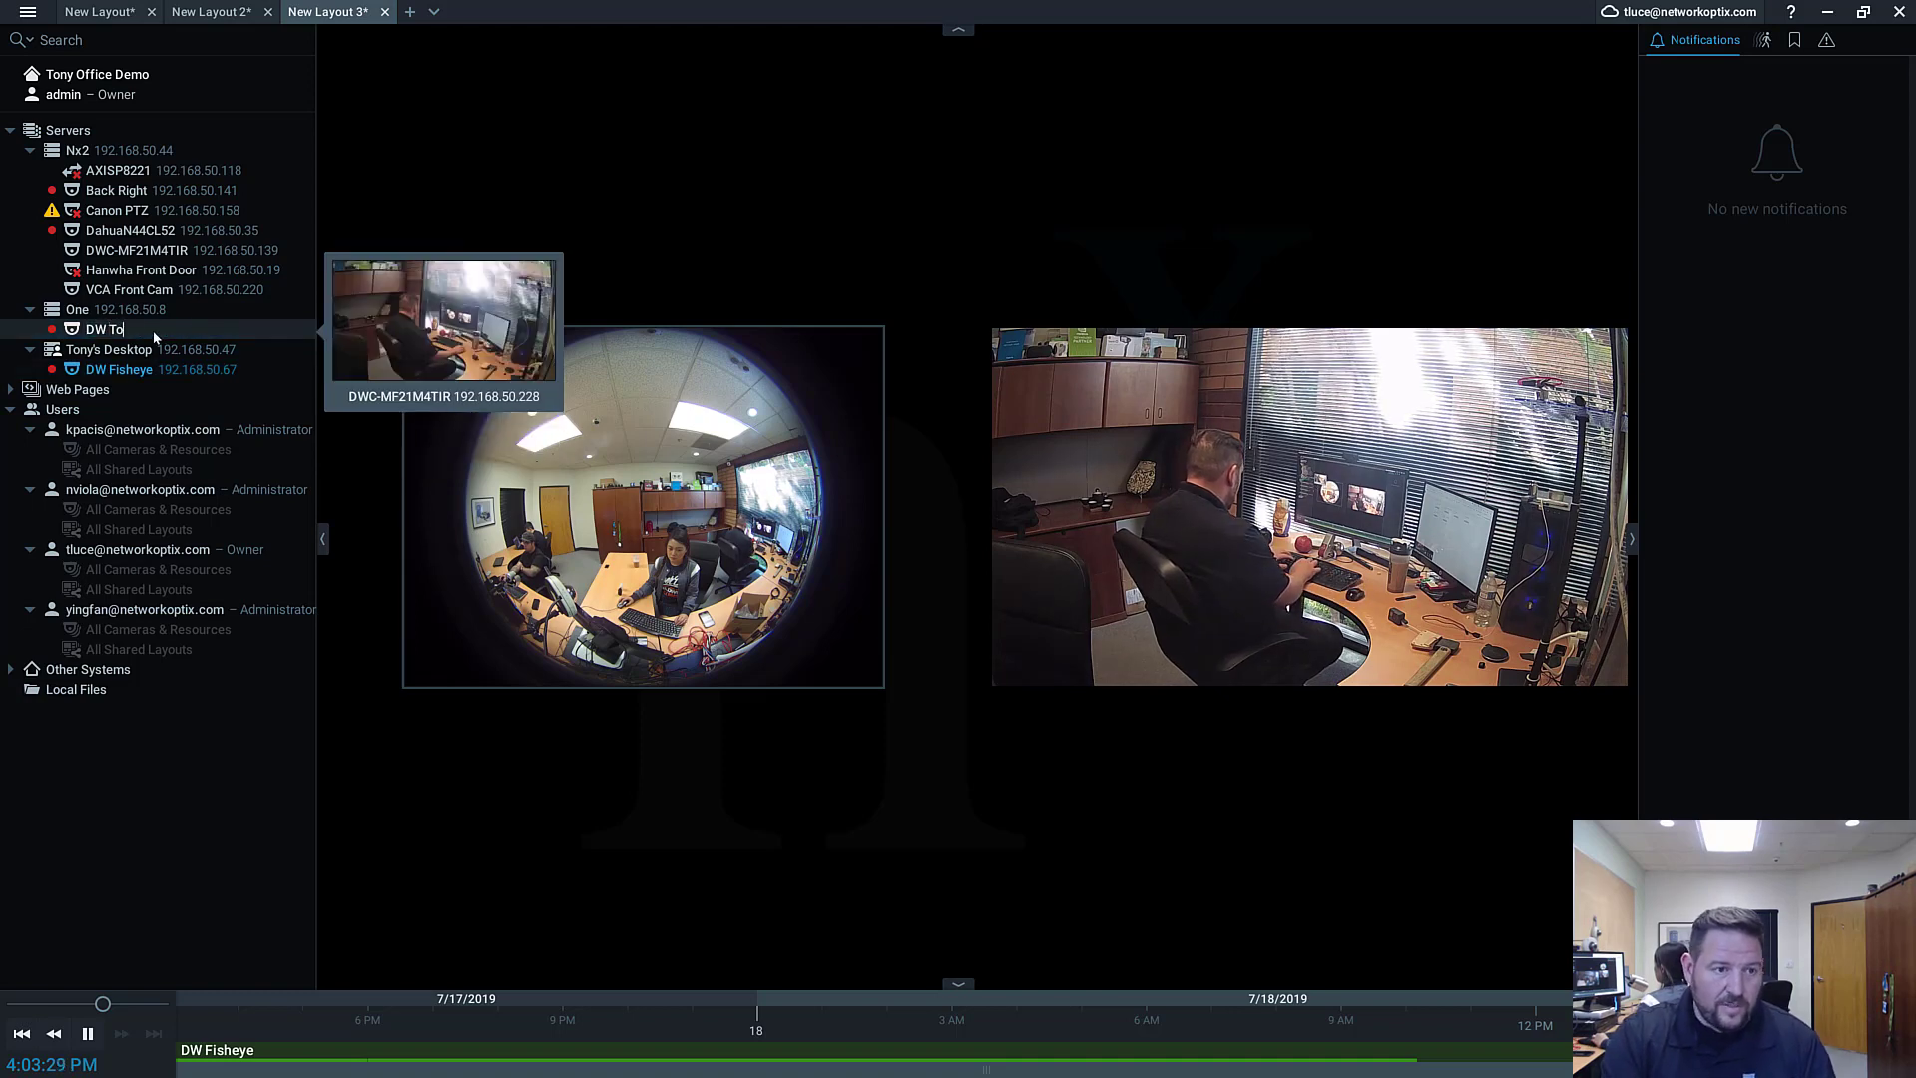
{"action": "type", "text": "ny's "}
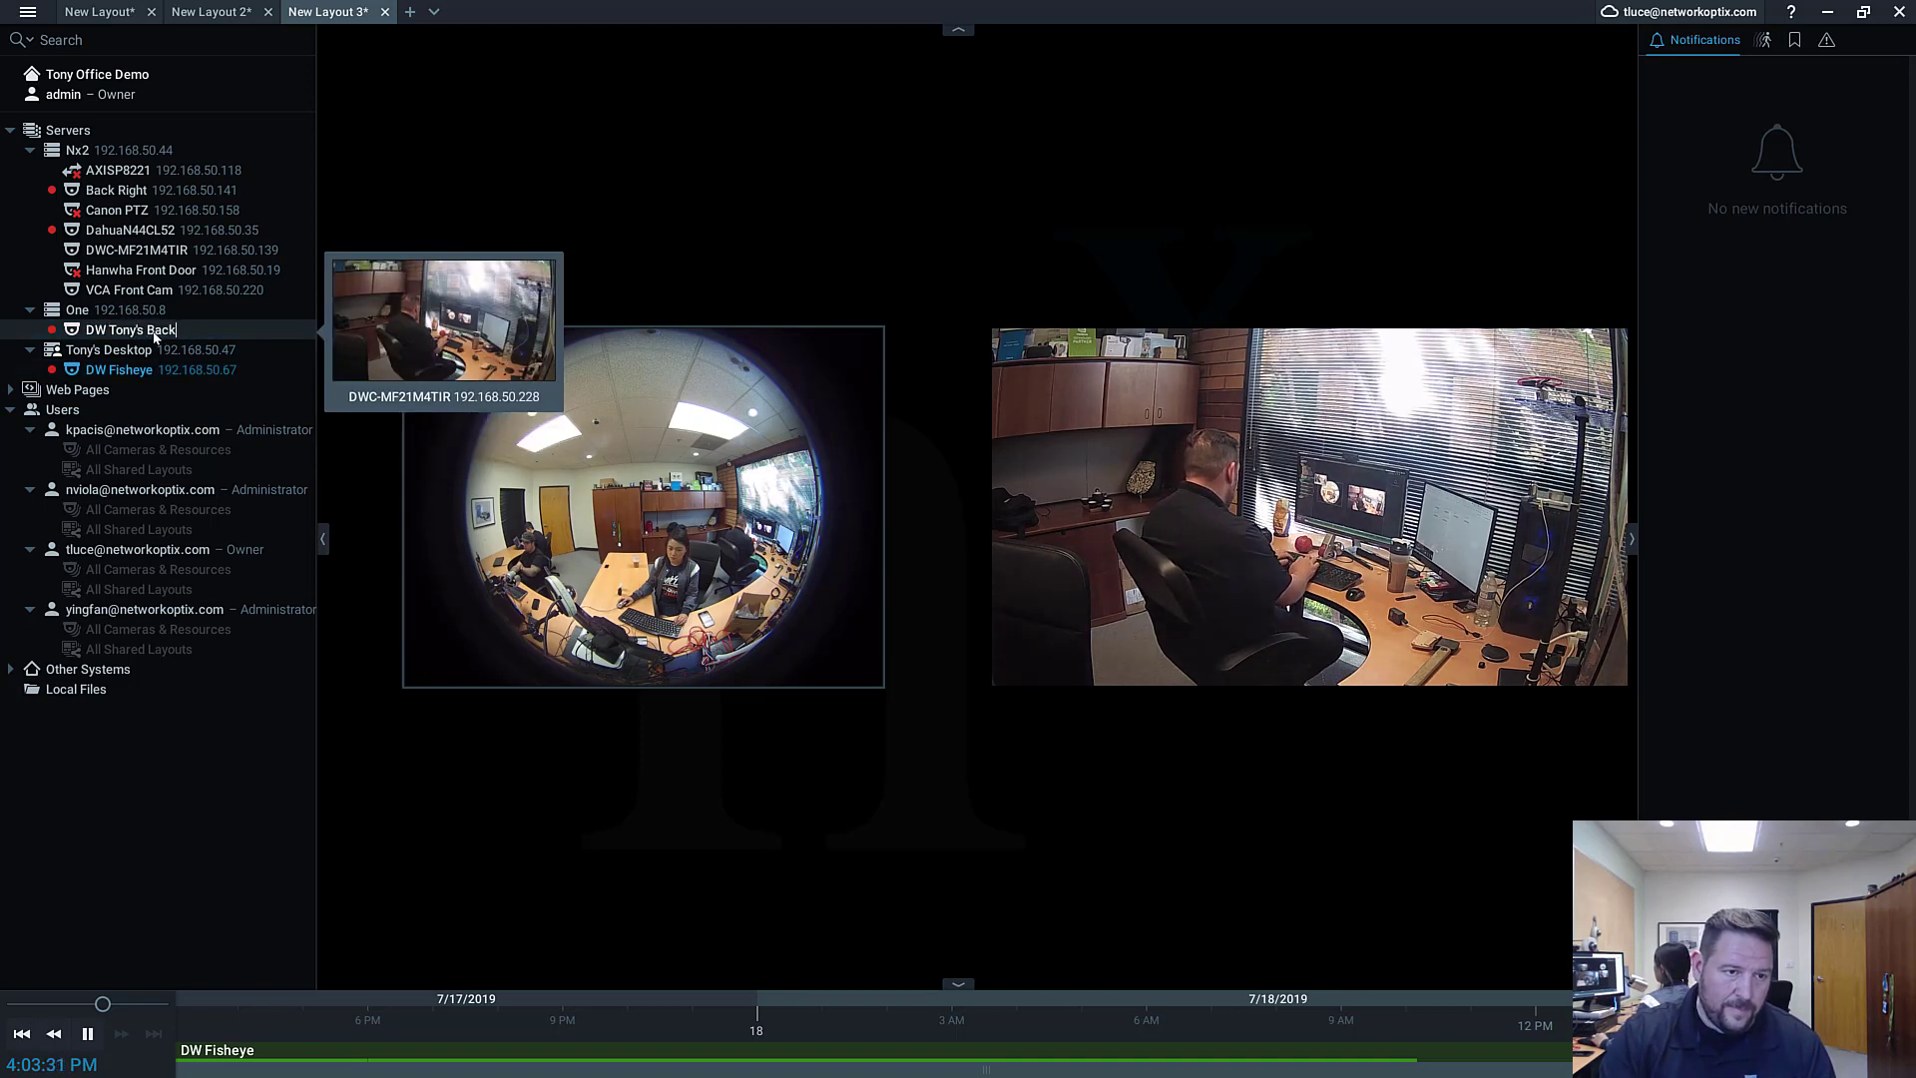
{"action": "type", "text": "Back"}
{"action": "key", "text": "Return"}
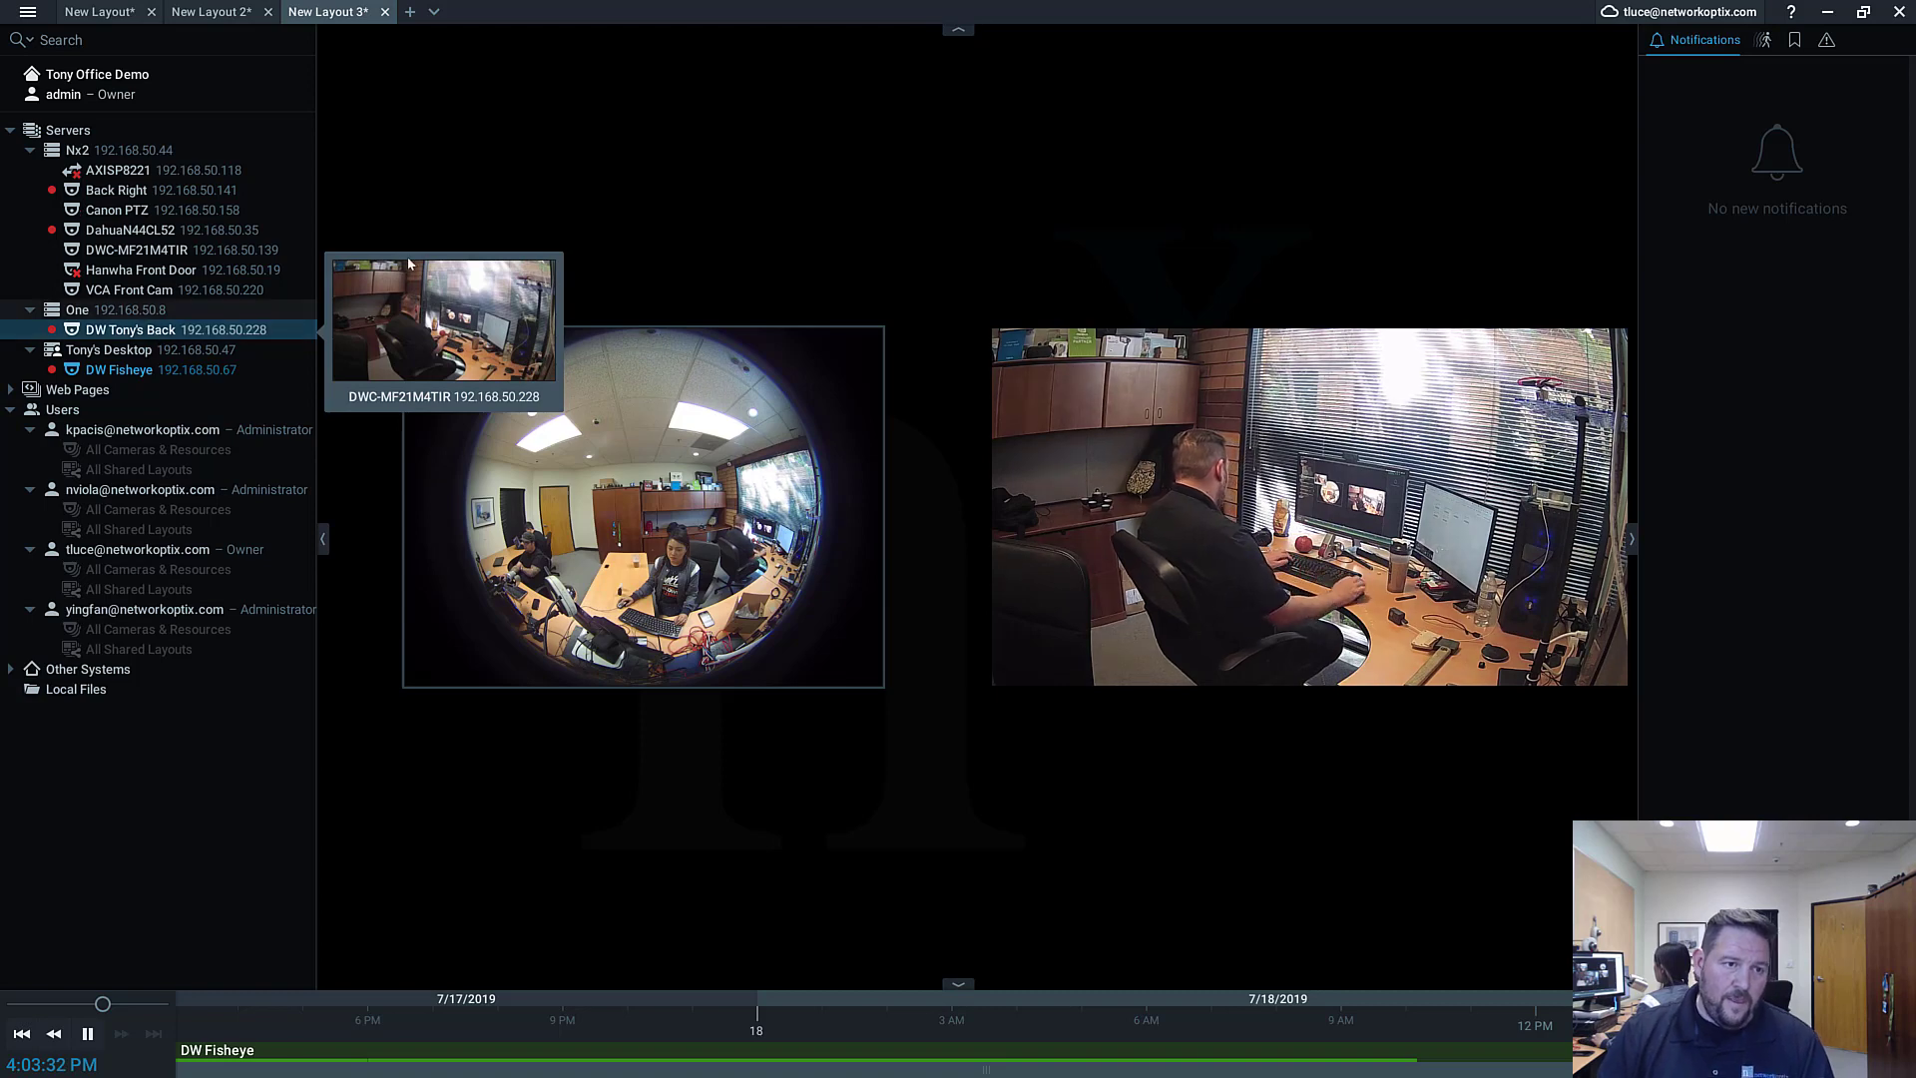
Step: Add Hanwha Front Door to the layout and enable its recording with a Record Always schedule at 30 FPS and Medium quality
{"action": "double_click", "coordinate": [222, 272]}
{"action": "right_click", "coordinate": [709, 603]}
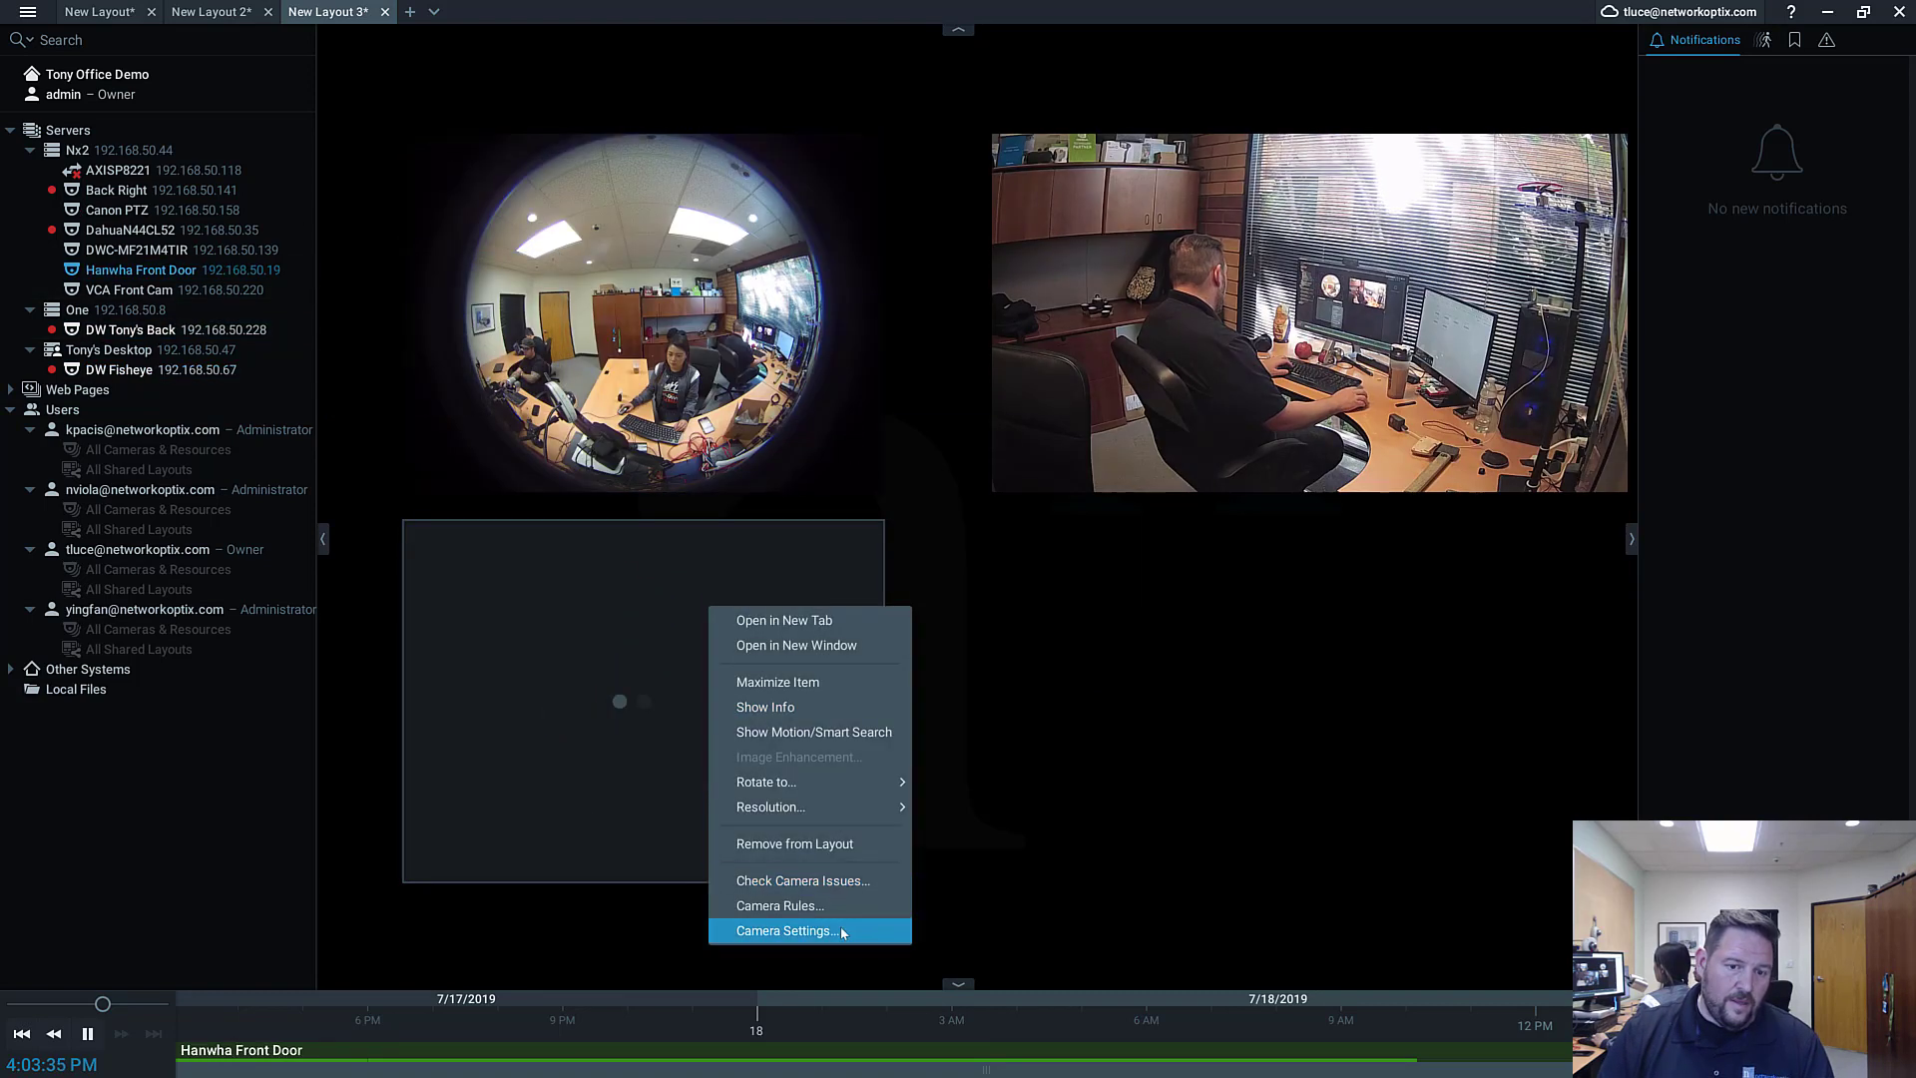
{"action": "left_click", "coordinate": [788, 931]}
{"action": "left_click", "coordinate": [677, 151]}
{"action": "left_click_drag", "start_coordinate": [608, 262], "coordinate": [1292, 535]}
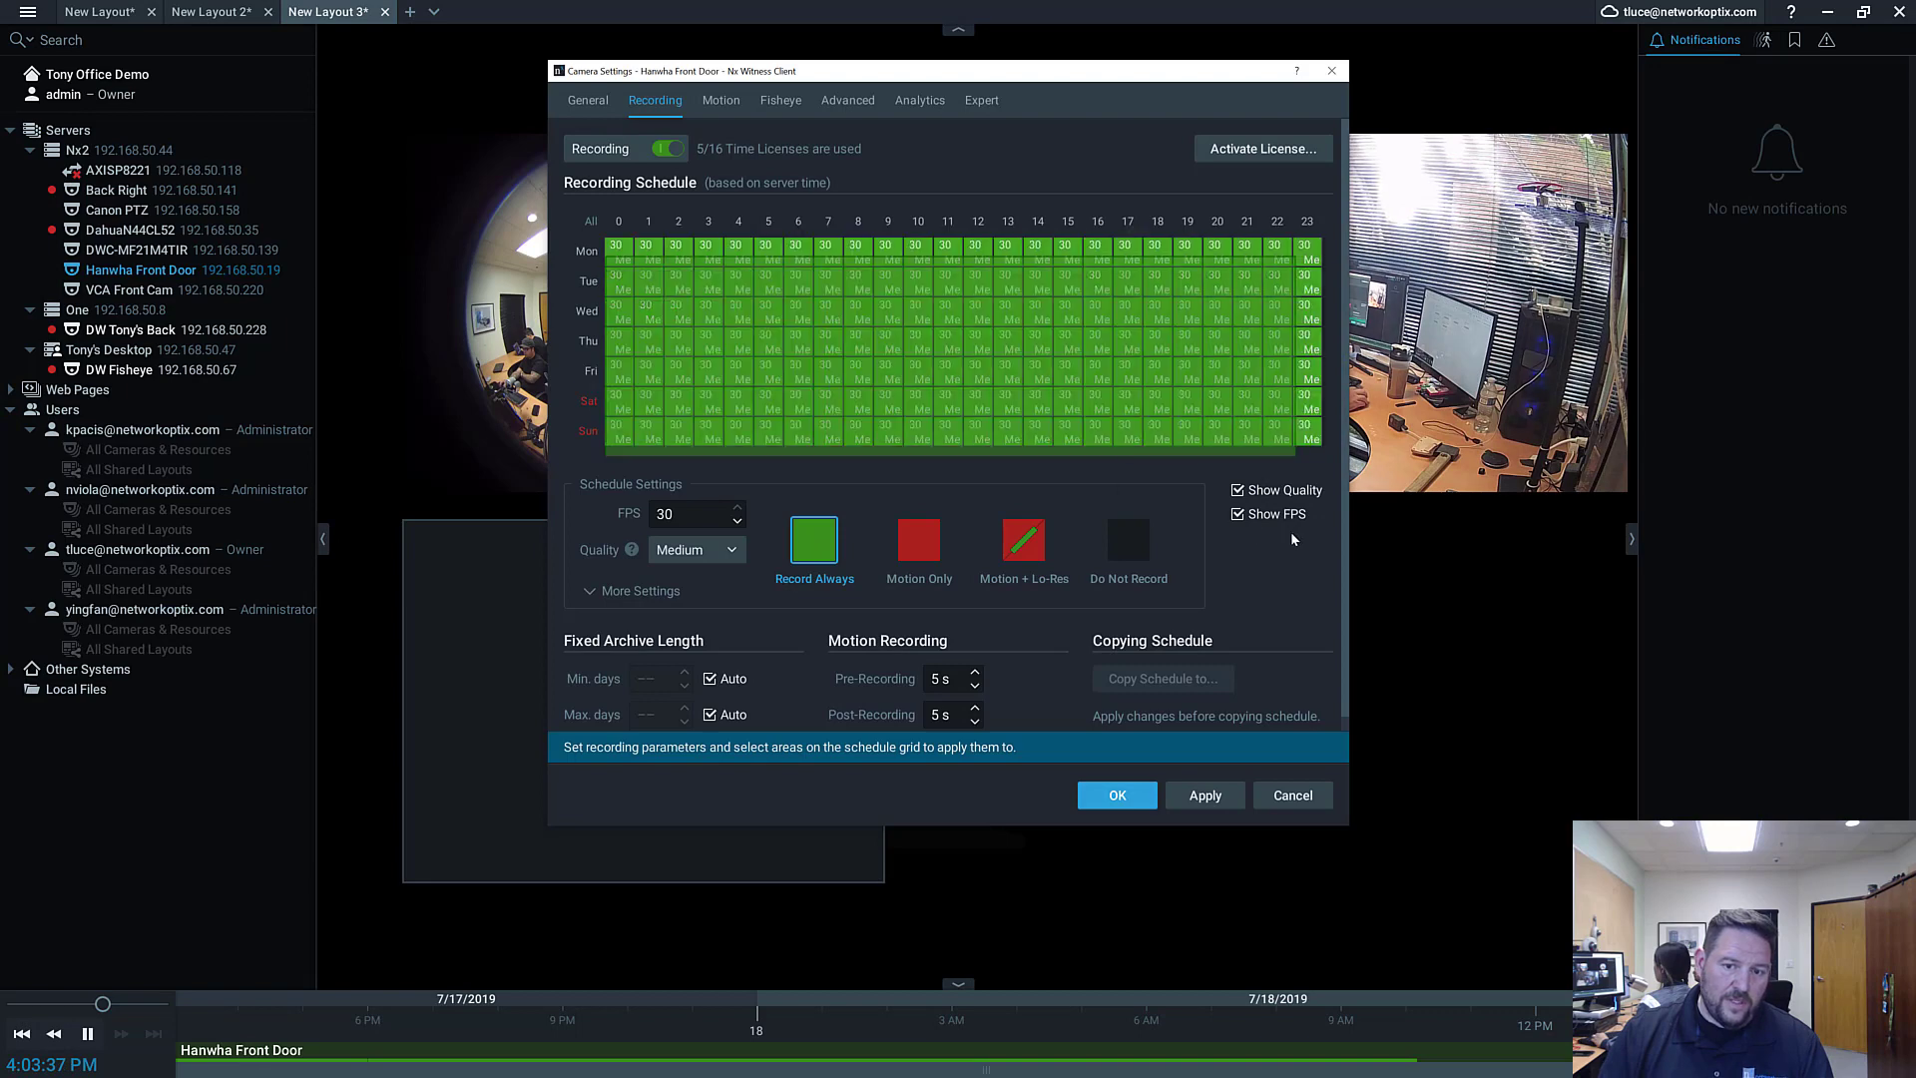
{"action": "left_click", "coordinate": [1117, 795]}
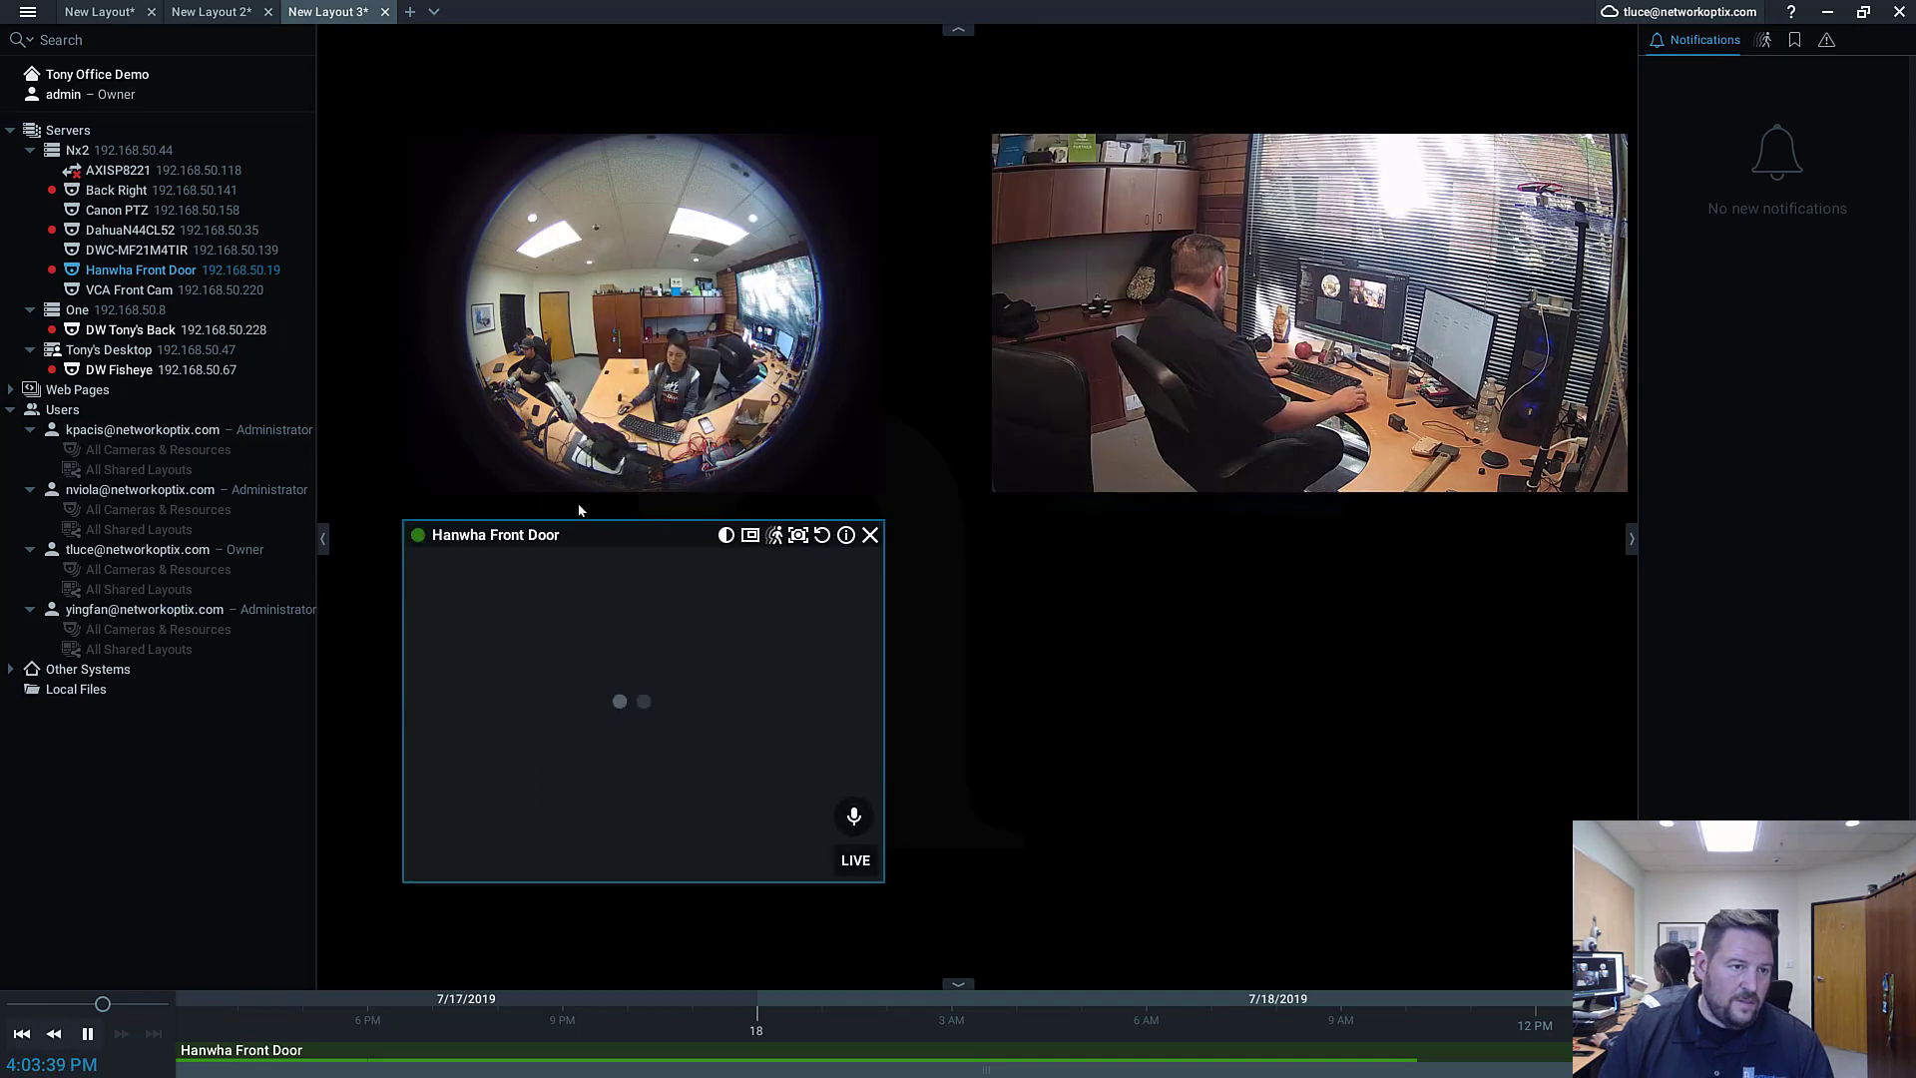
Step: Try to rename the Nx2 server's DWC-MF21M4TIR camera with DW, the colleague's short first name, and Cam
{"action": "double_click", "coordinate": [166, 258]}
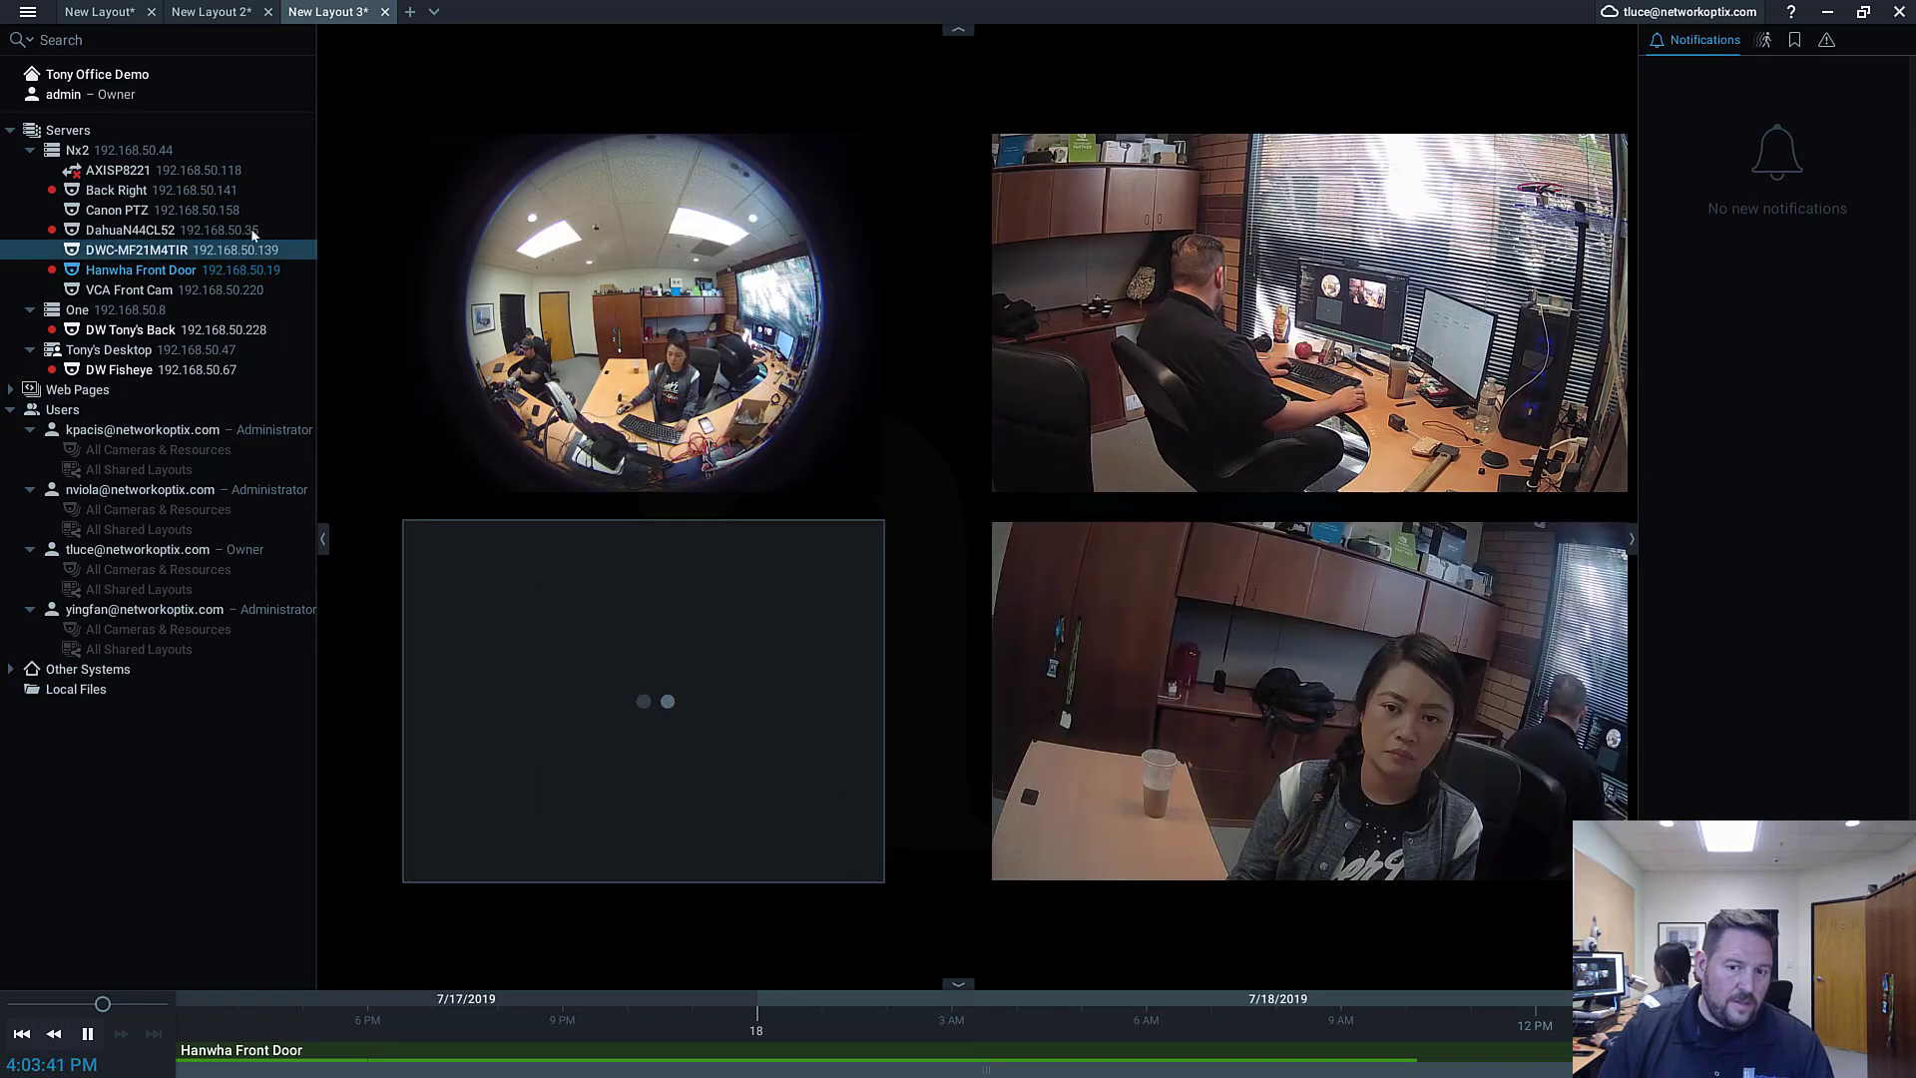
{"action": "left_click", "coordinate": [1616, 535]}
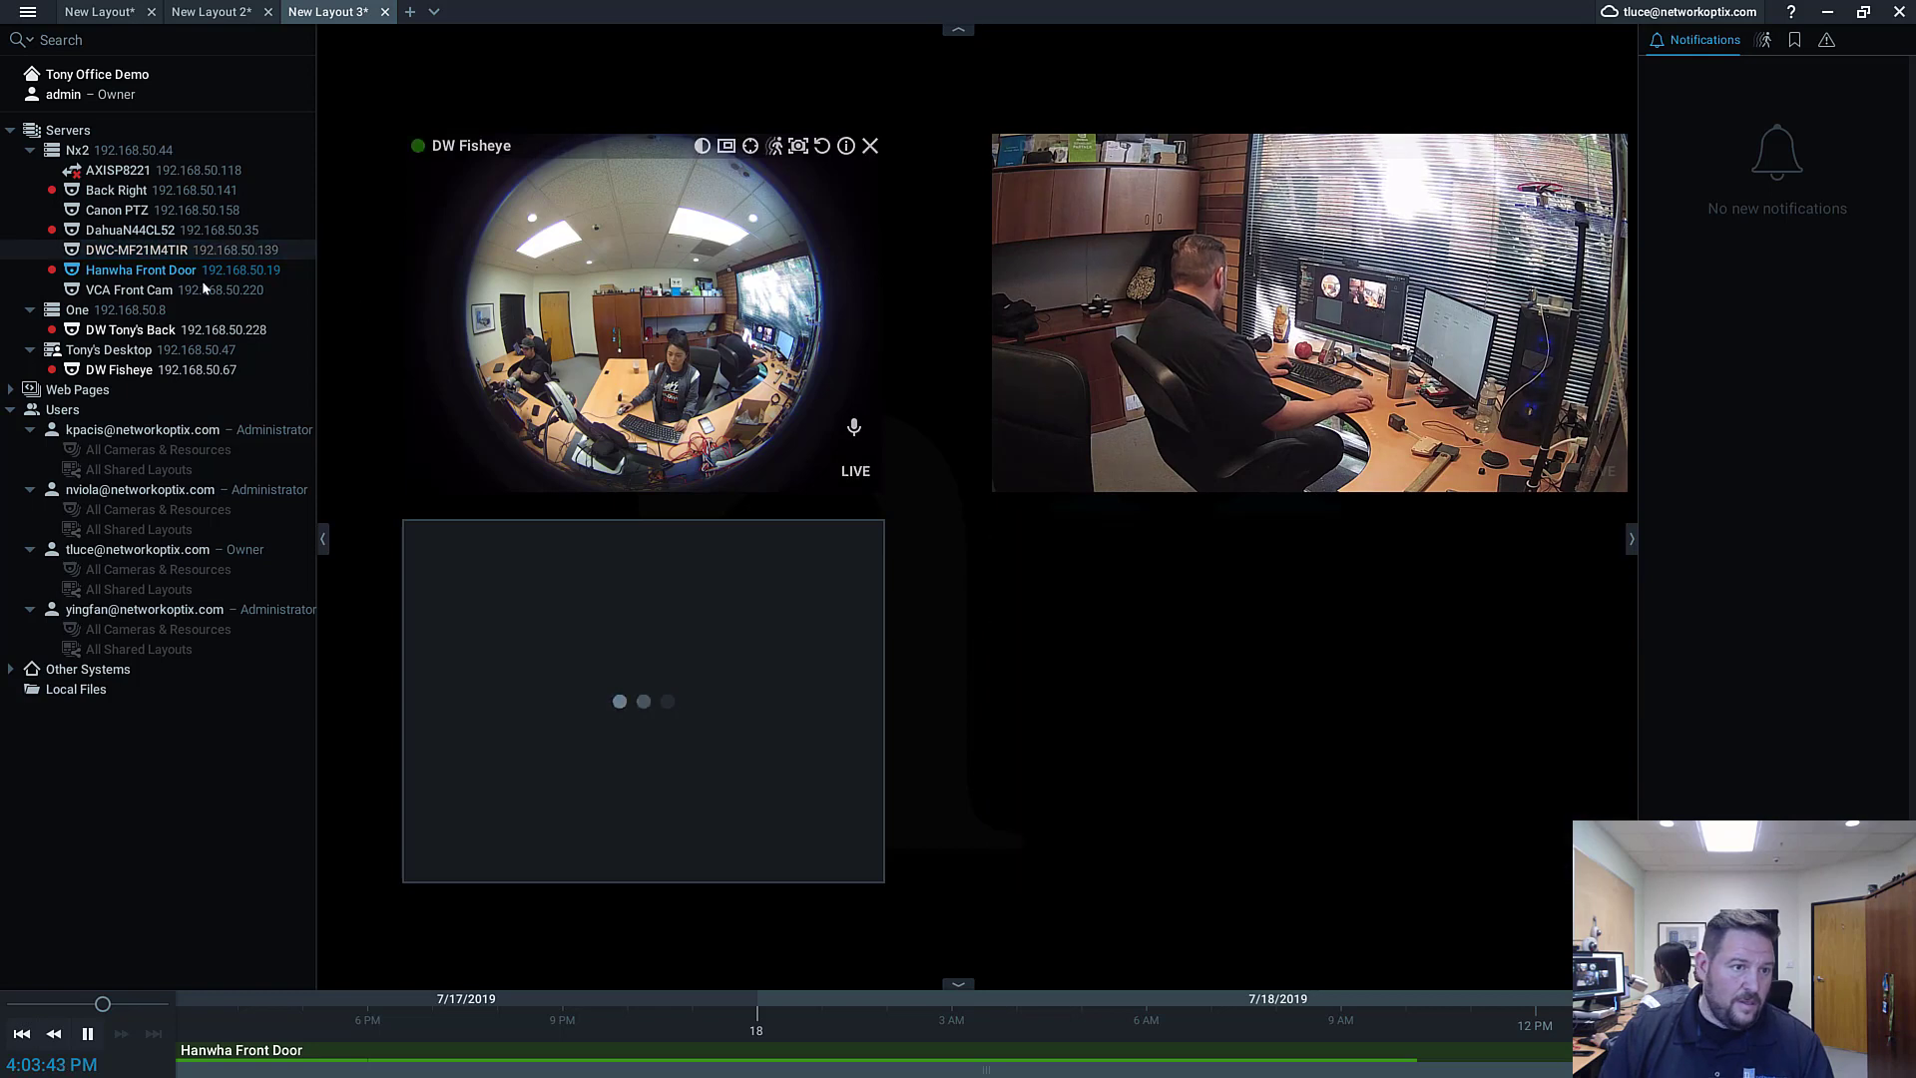
{"action": "left_click", "coordinate": [124, 251]}
{"action": "key", "text": "F2"}
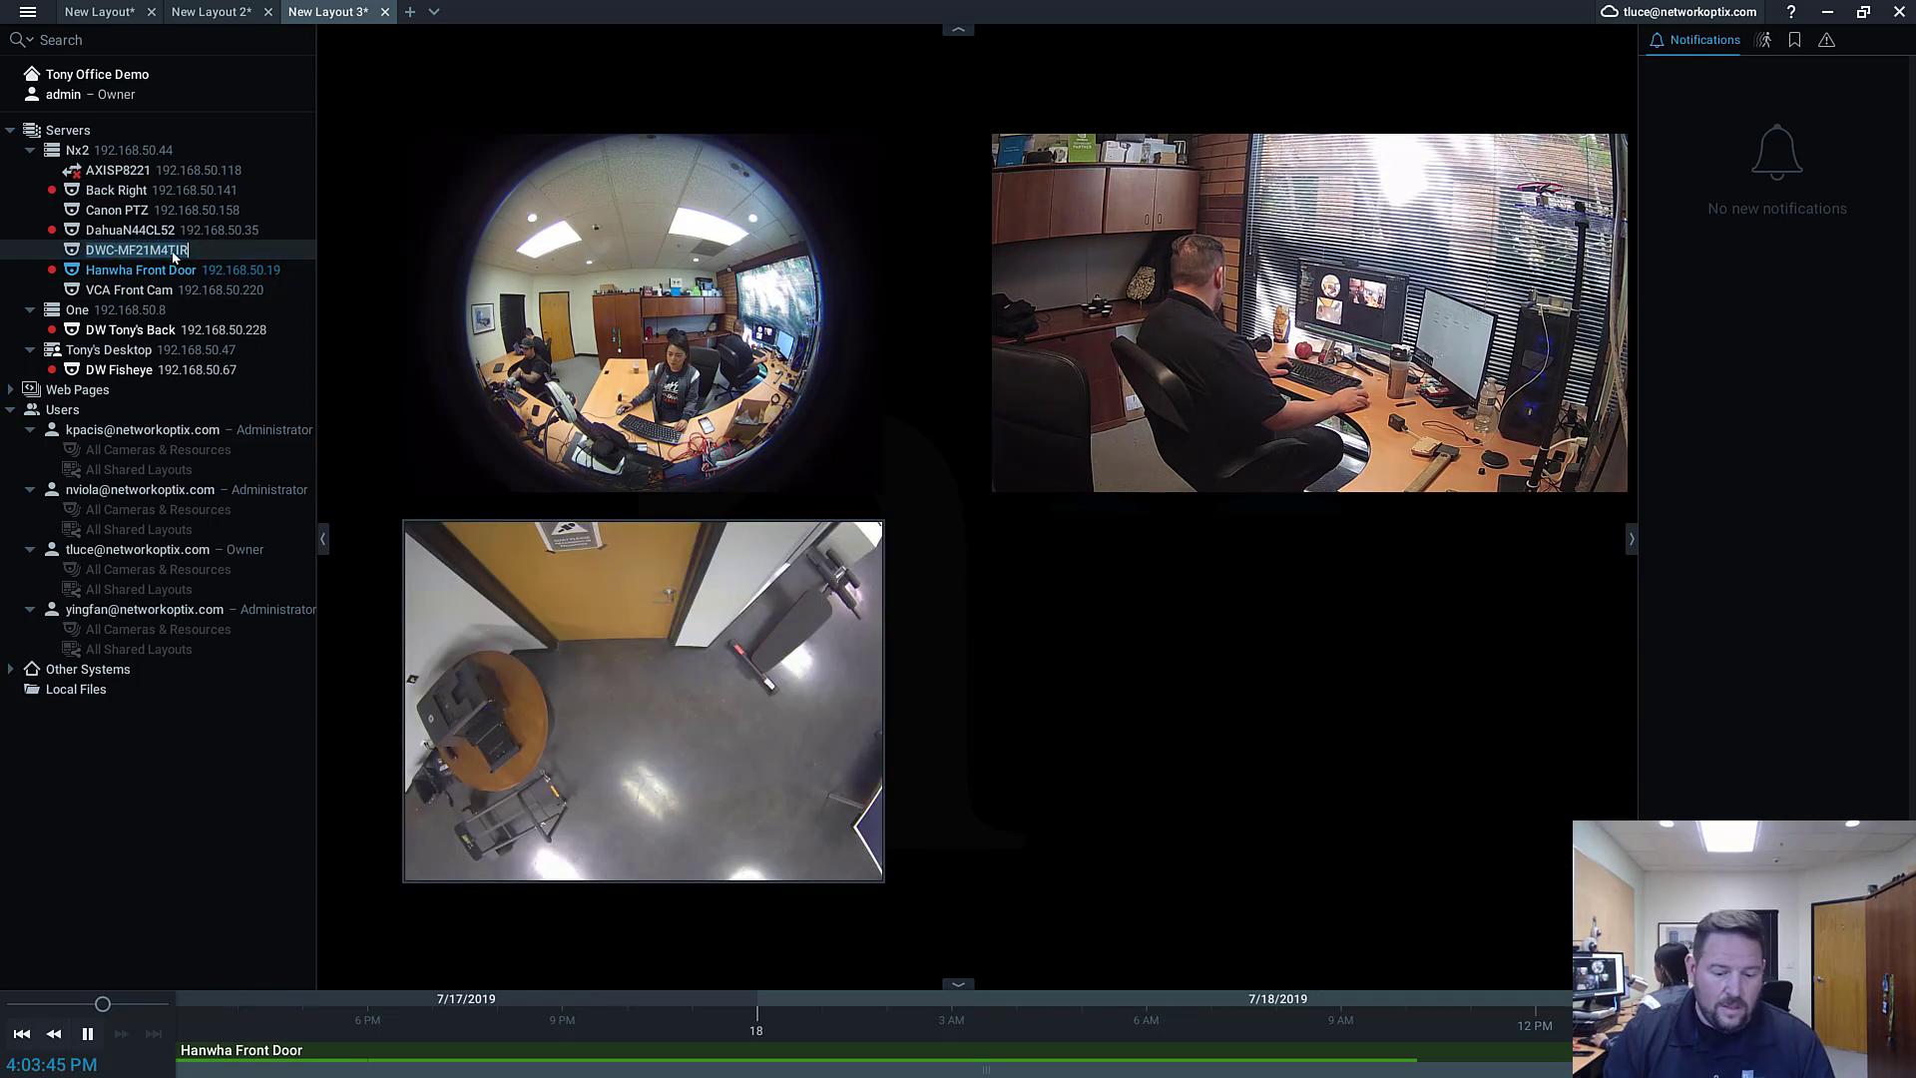
{"action": "type", "text": "DW Face"}
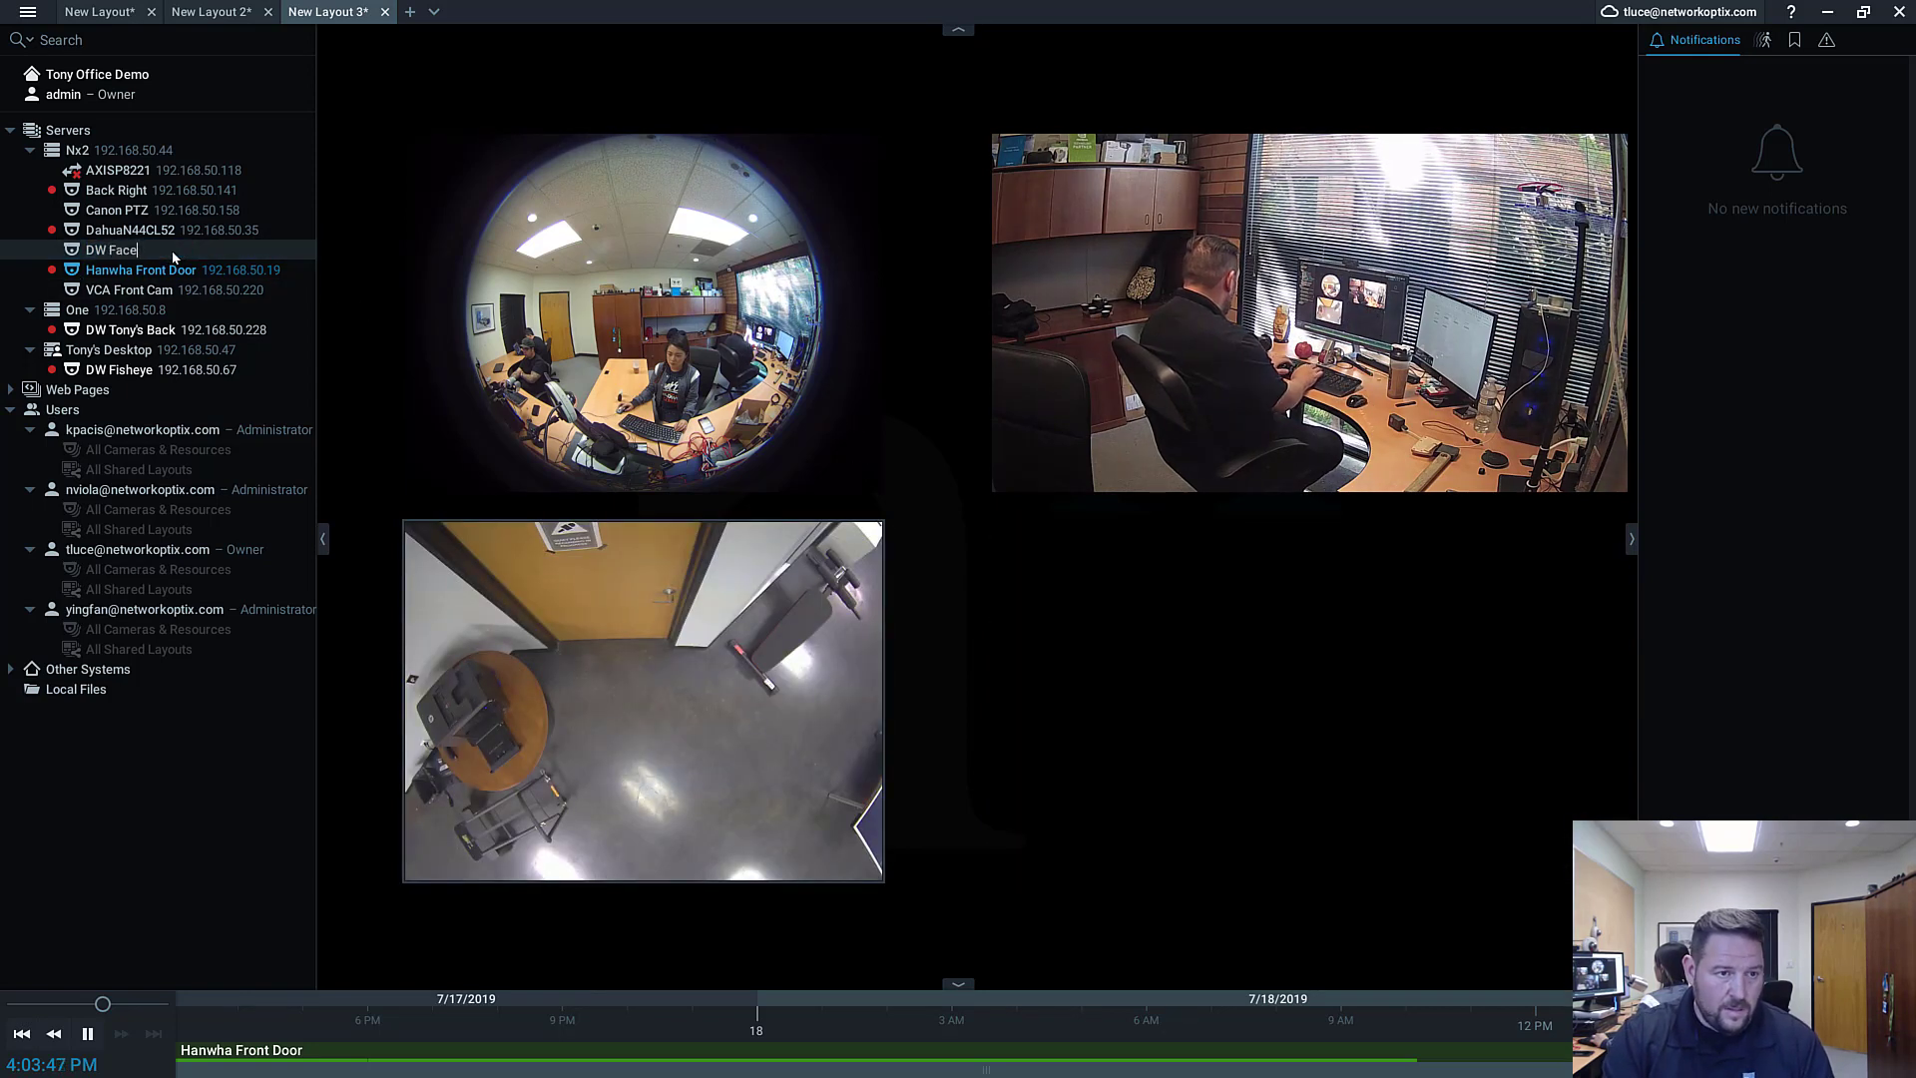
{"action": "type", "text": " Ka"}
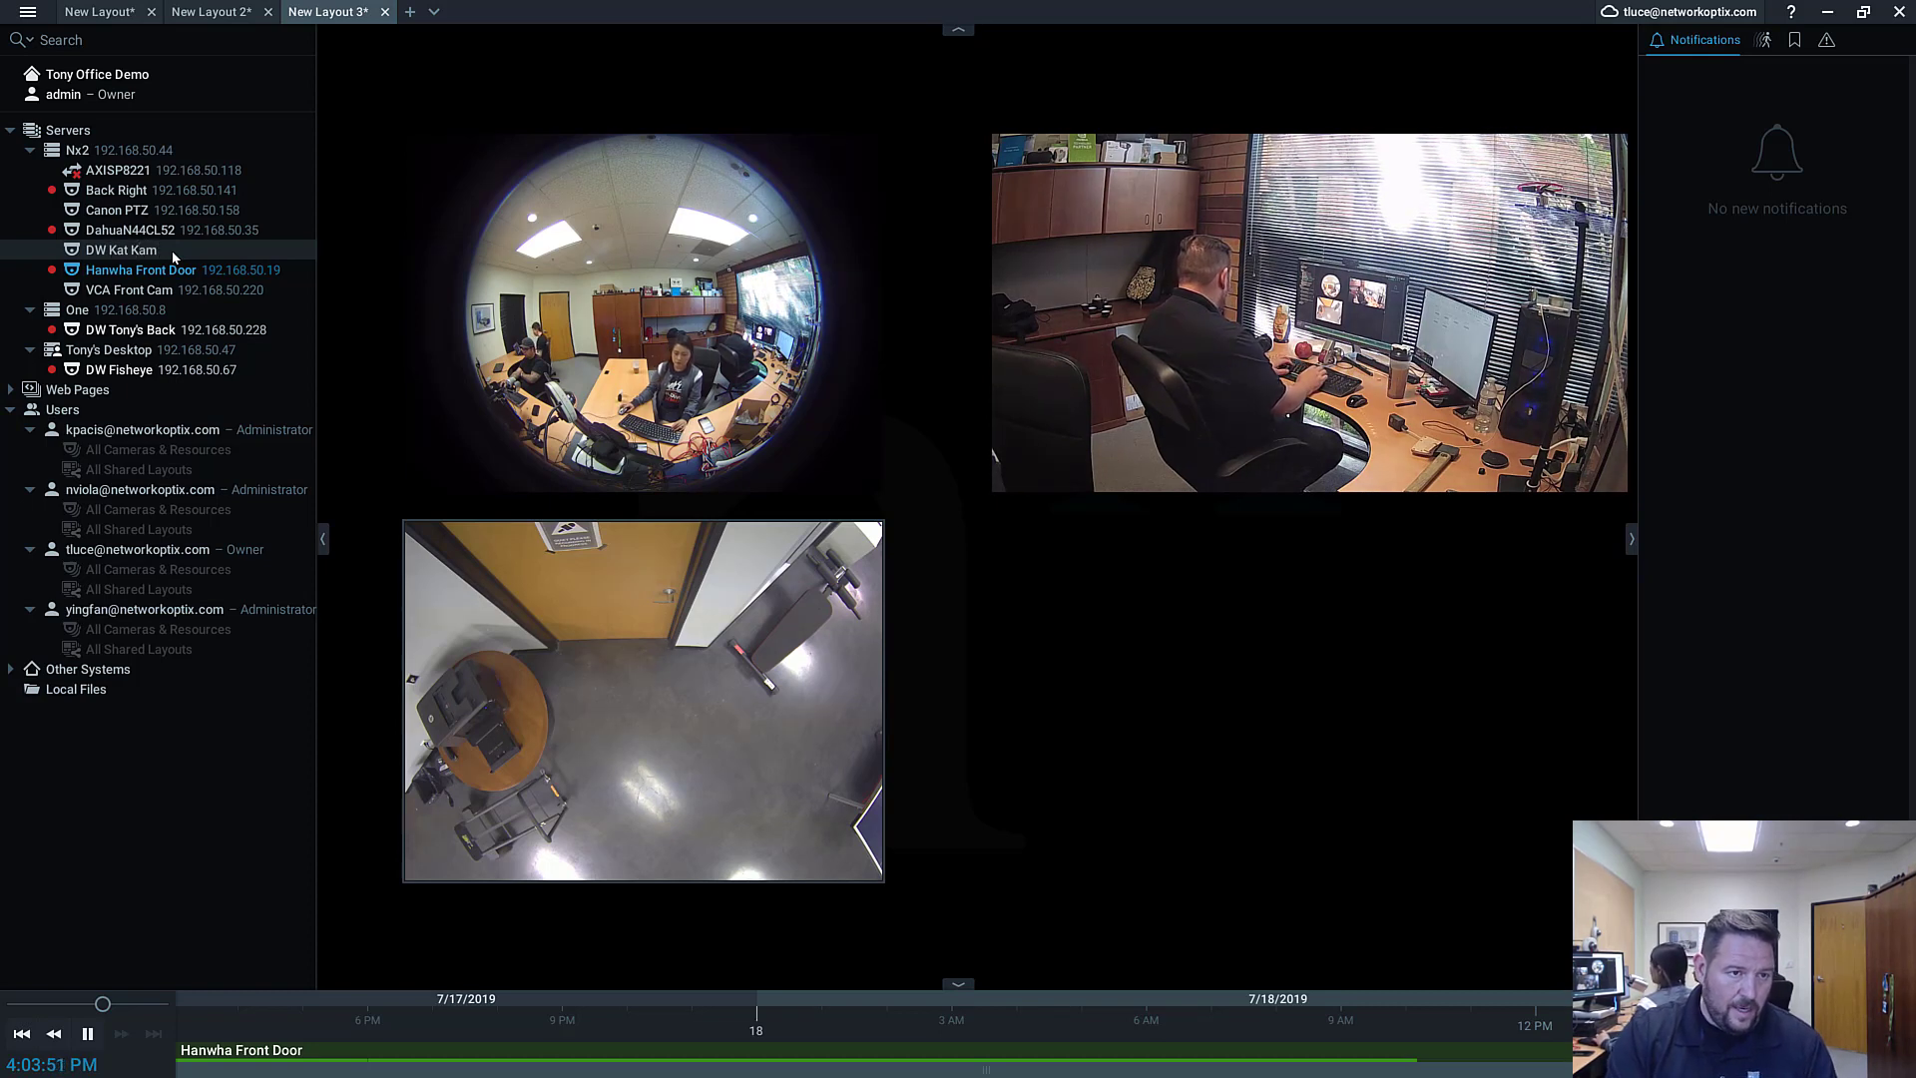
{"action": "type", "text": "t Cam"}
{"action": "key", "text": "Return"}
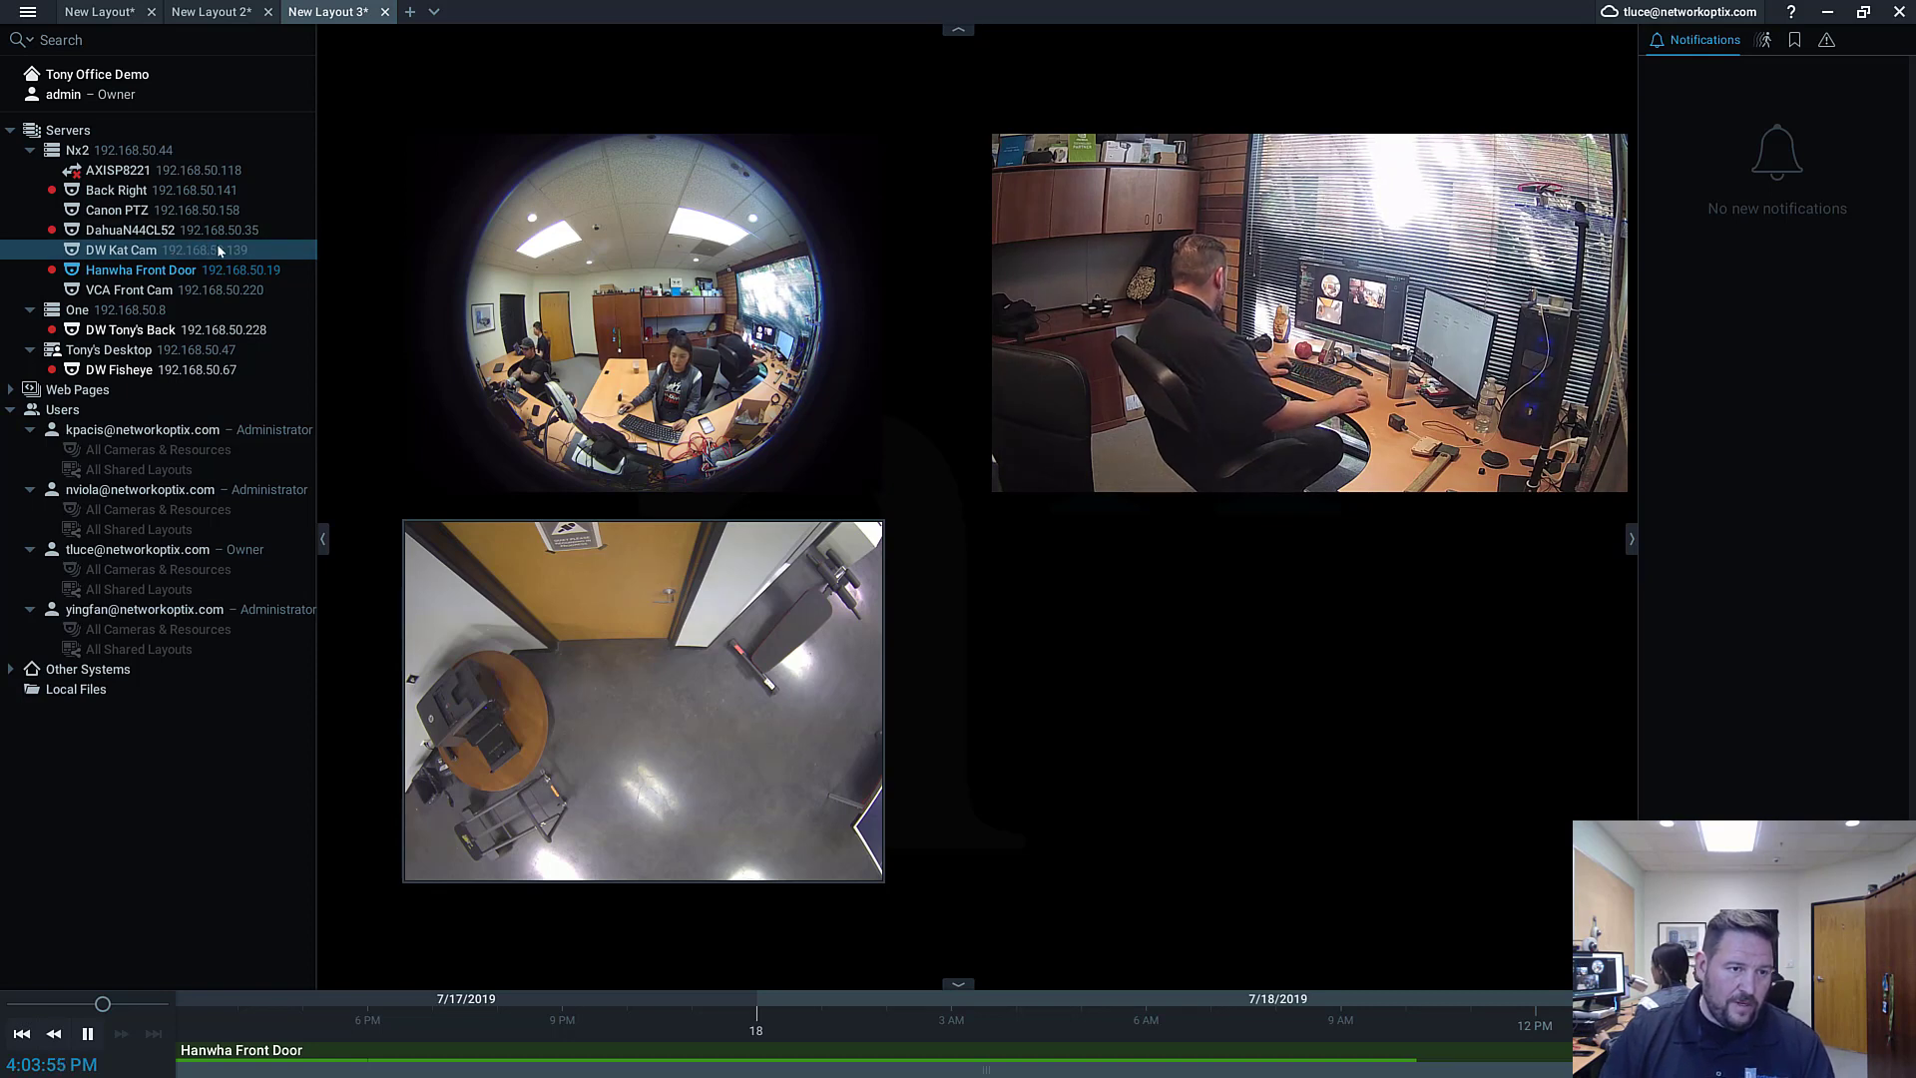
{"action": "mouse_move", "coordinate": [215, 254]}
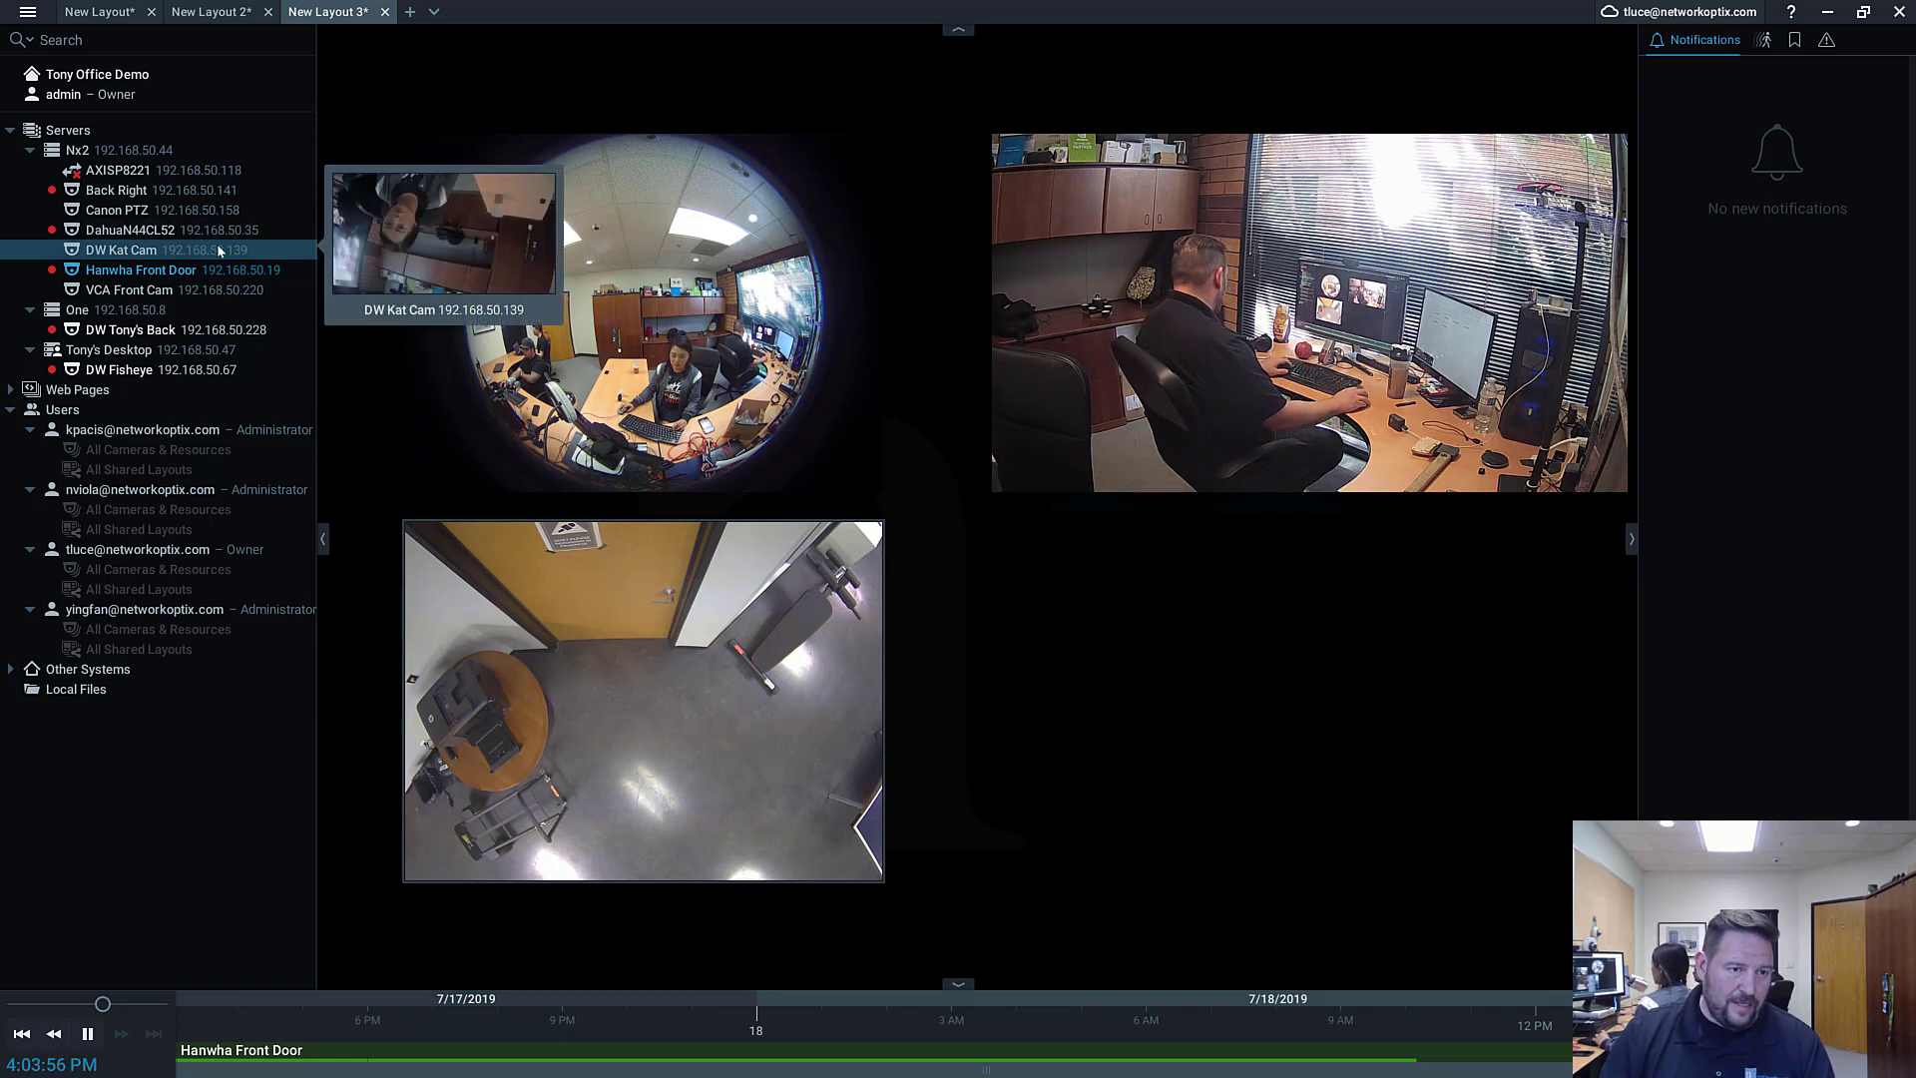
Step: Rename the DahuaN44CL52 camera as Dahua People Watcher
{"action": "left_click", "coordinate": [150, 232]}
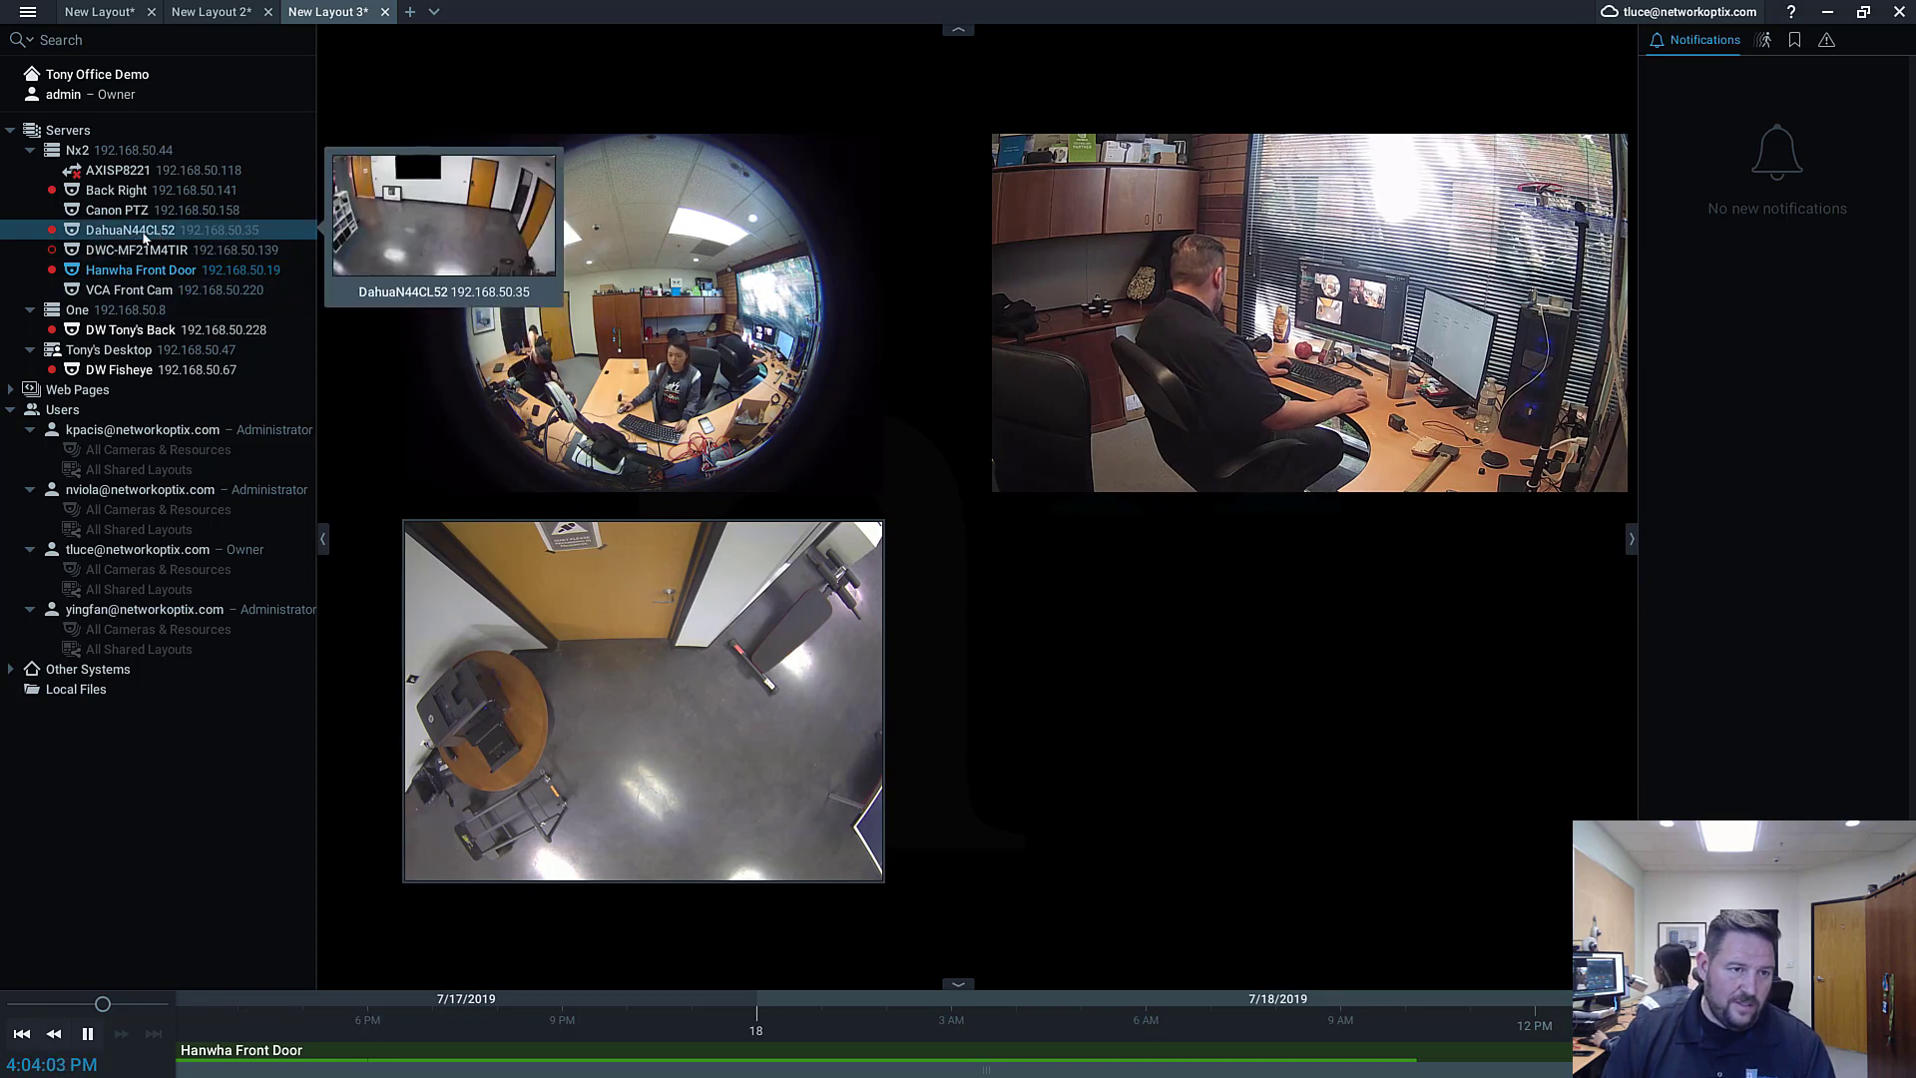
{"action": "key", "text": "F2"}
{"action": "type", "text": "Da"}
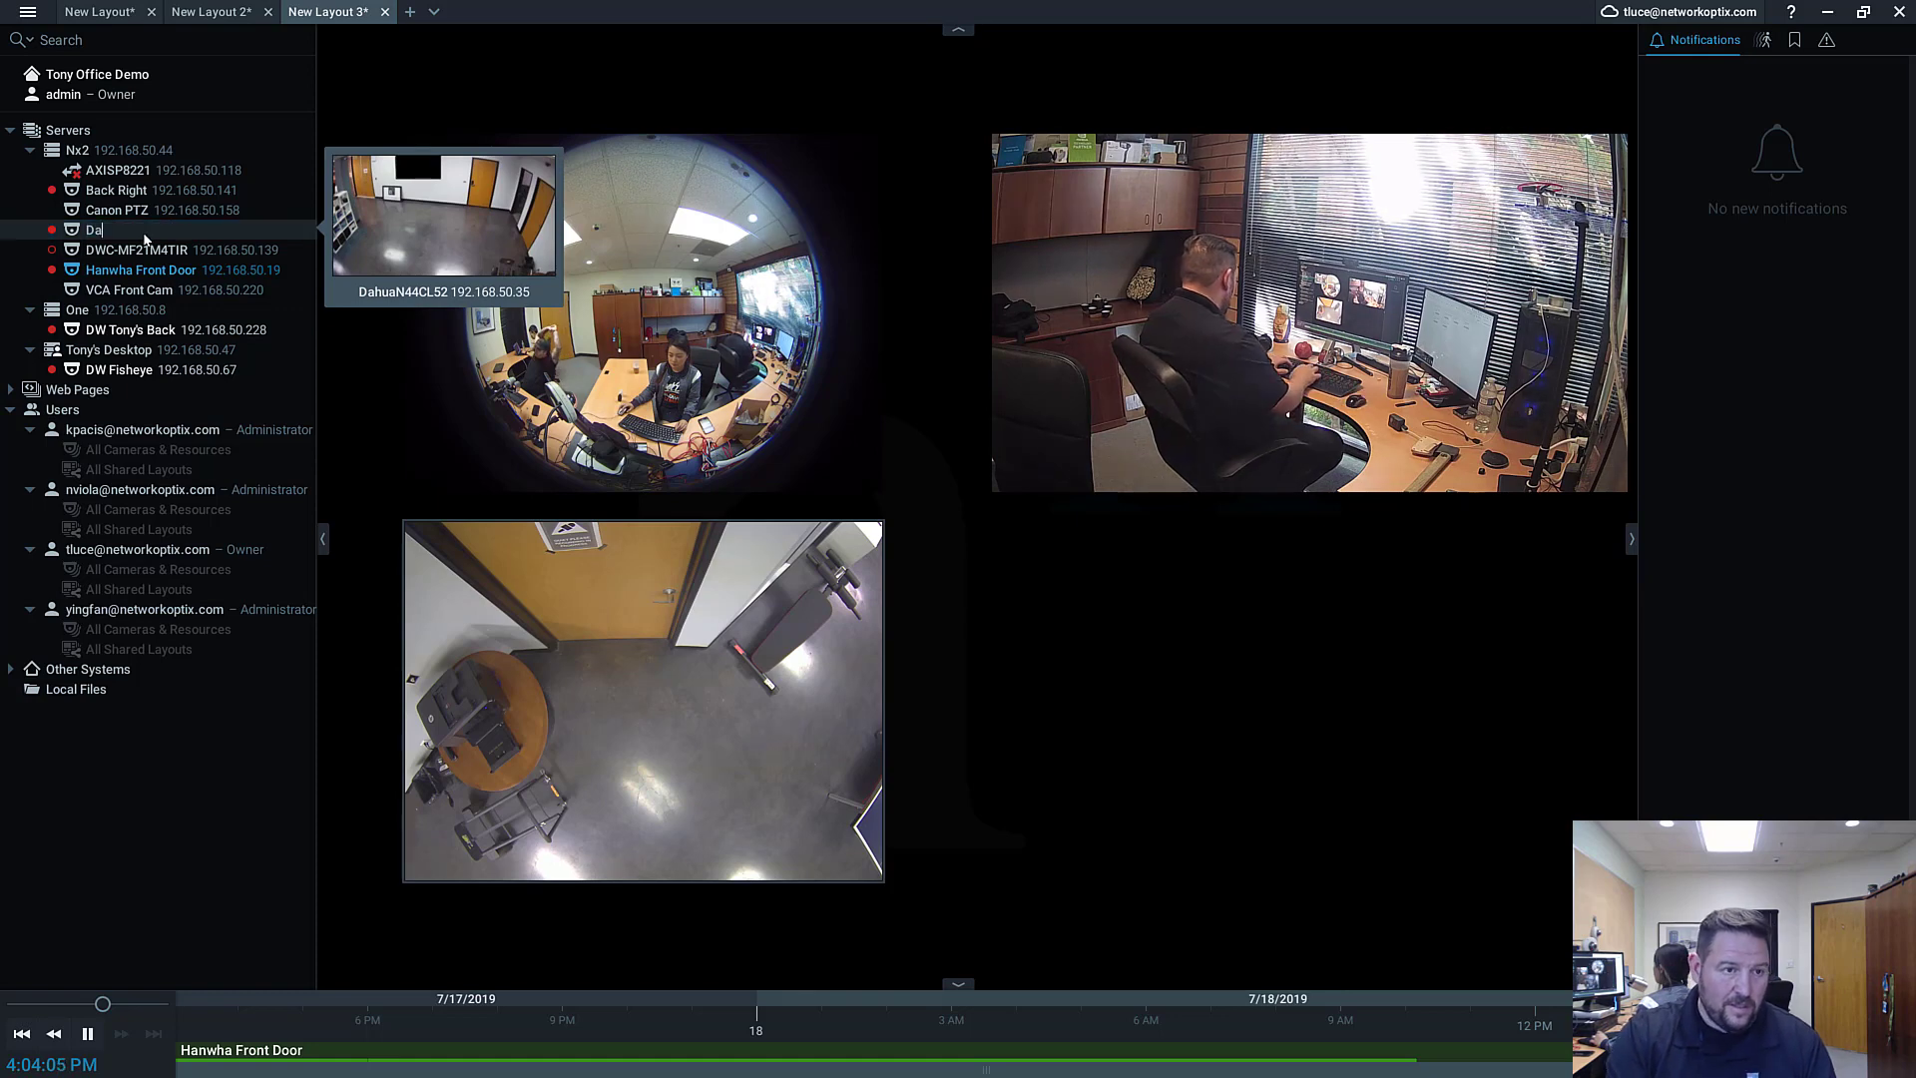
{"action": "type", "text": "hua People Watch"}
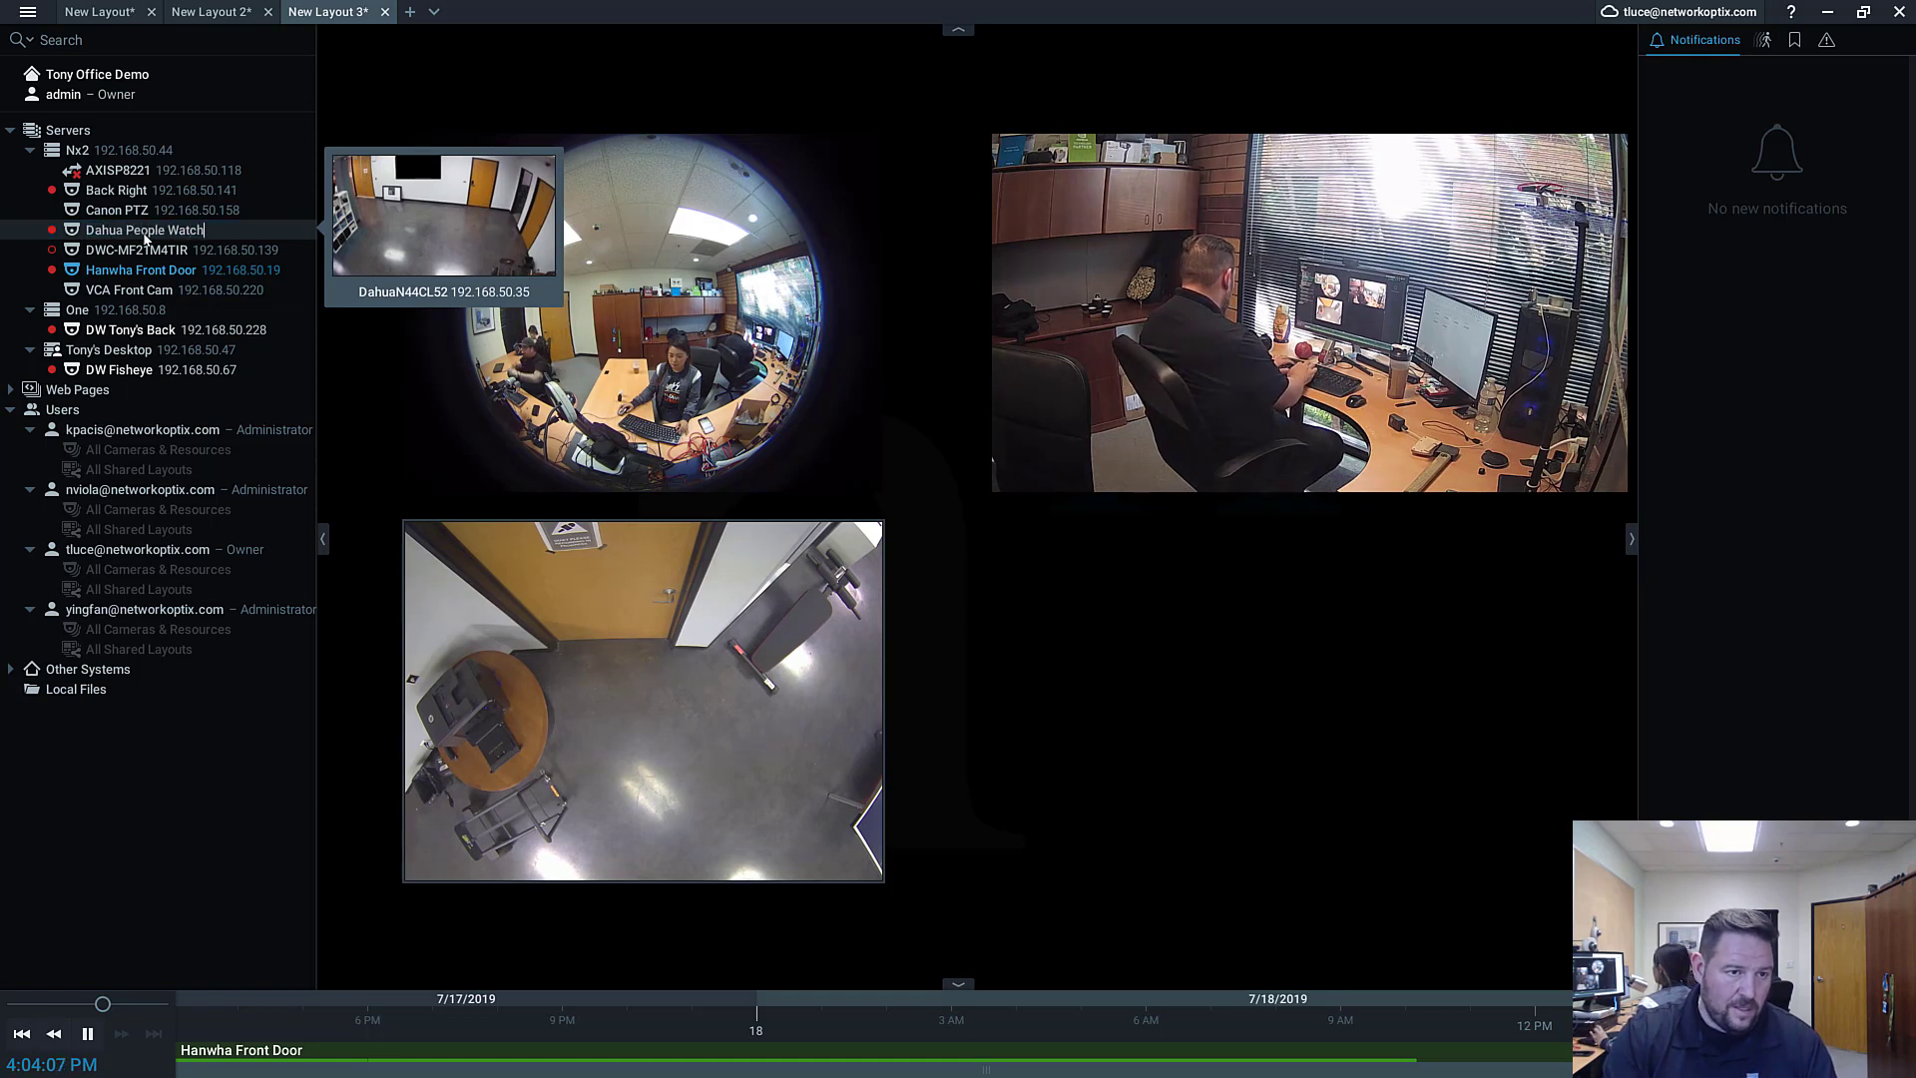
{"action": "type", "text": "er"}
{"action": "key", "text": "Return"}
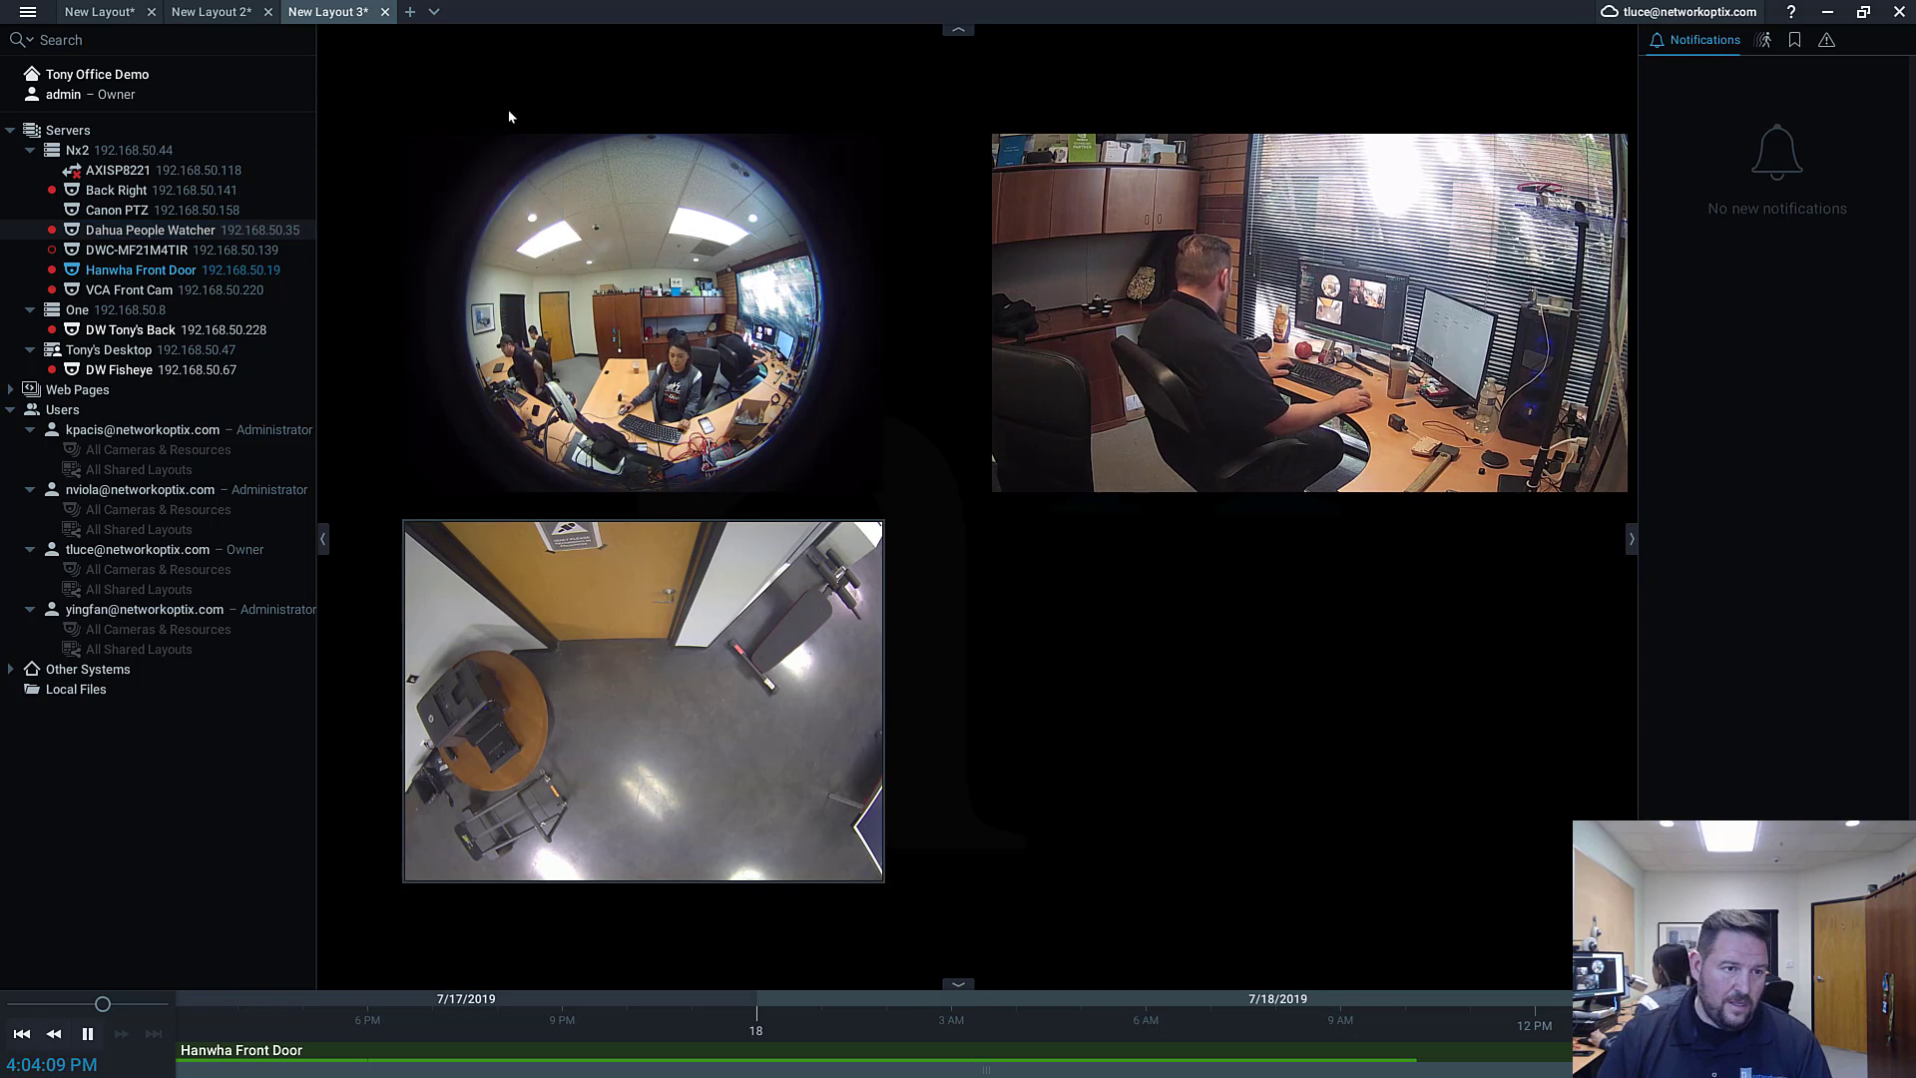
Step: Add the Canon PTZ camera to the layout and try its PTZ controls
{"action": "double_click", "coordinate": [151, 211]}
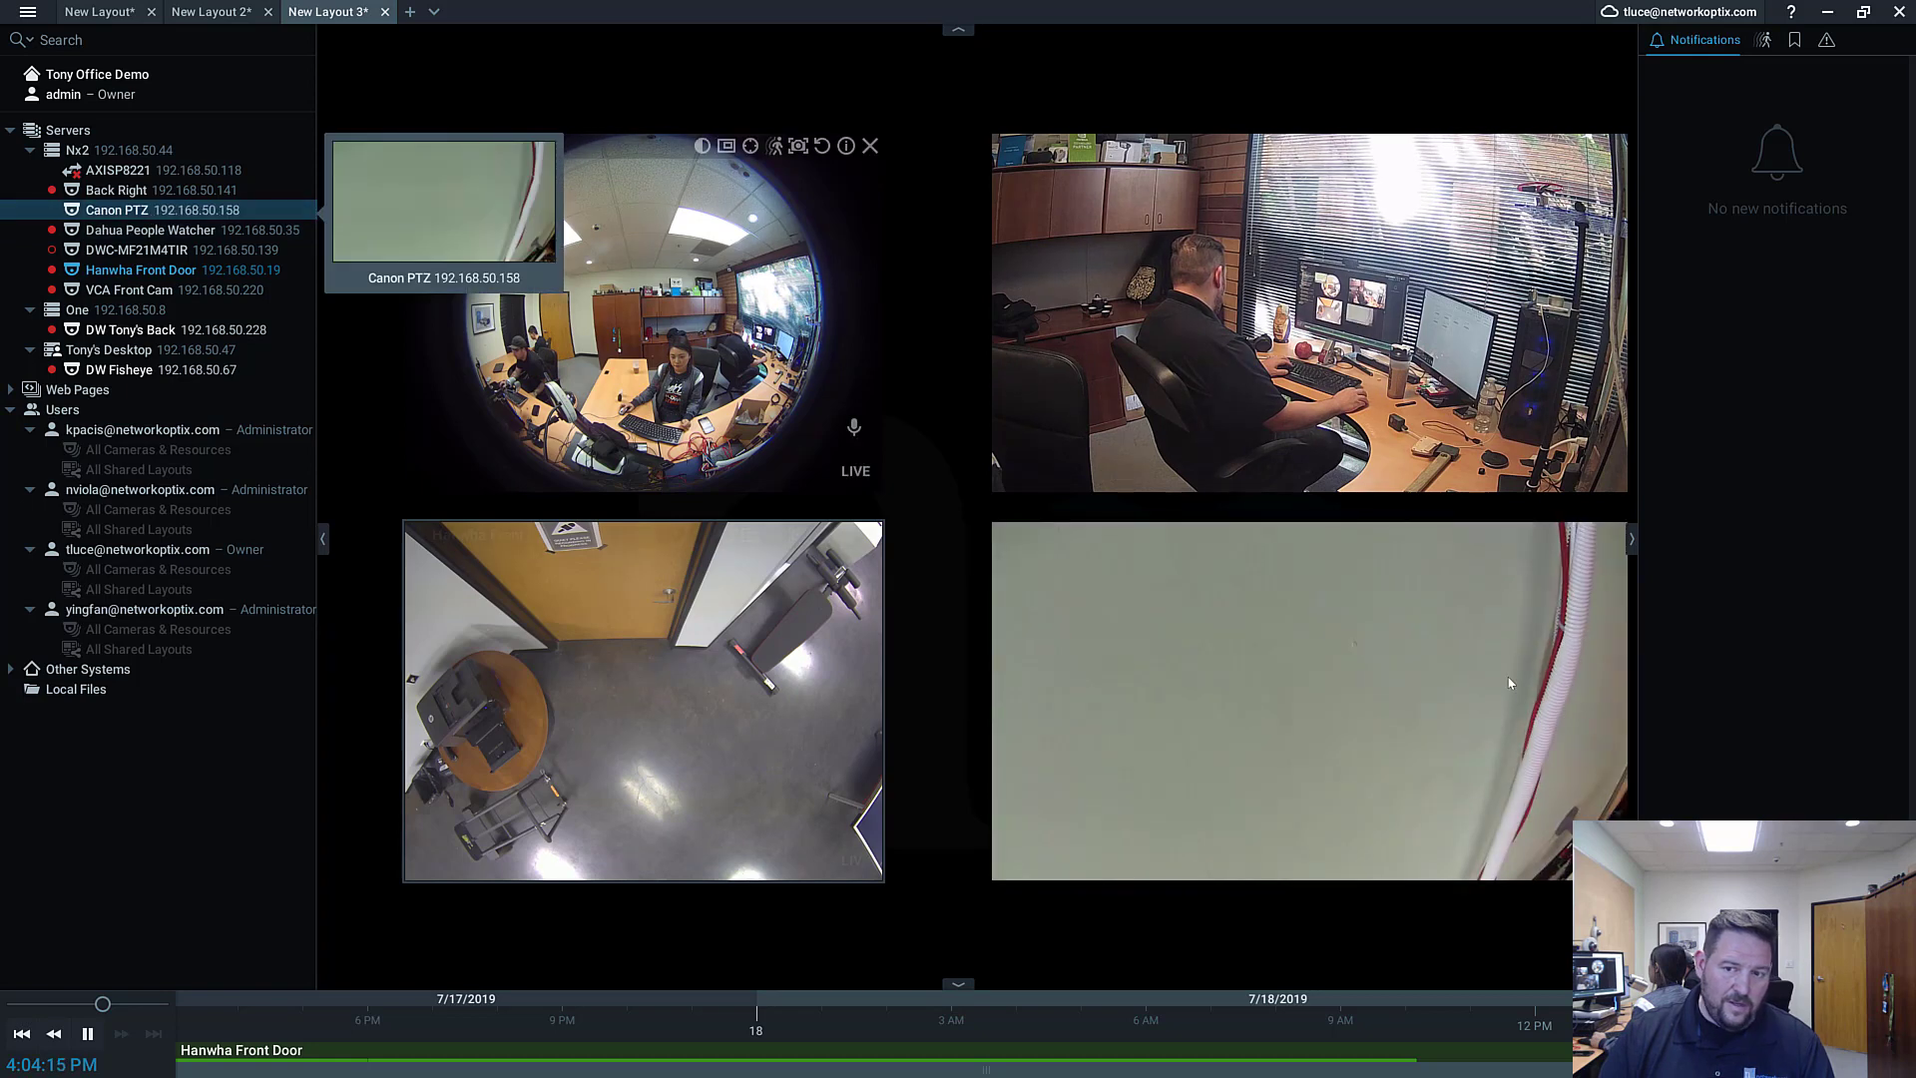
{"action": "left_click", "coordinate": [1496, 535]}
{"action": "left_click", "coordinate": [1454, 634]}
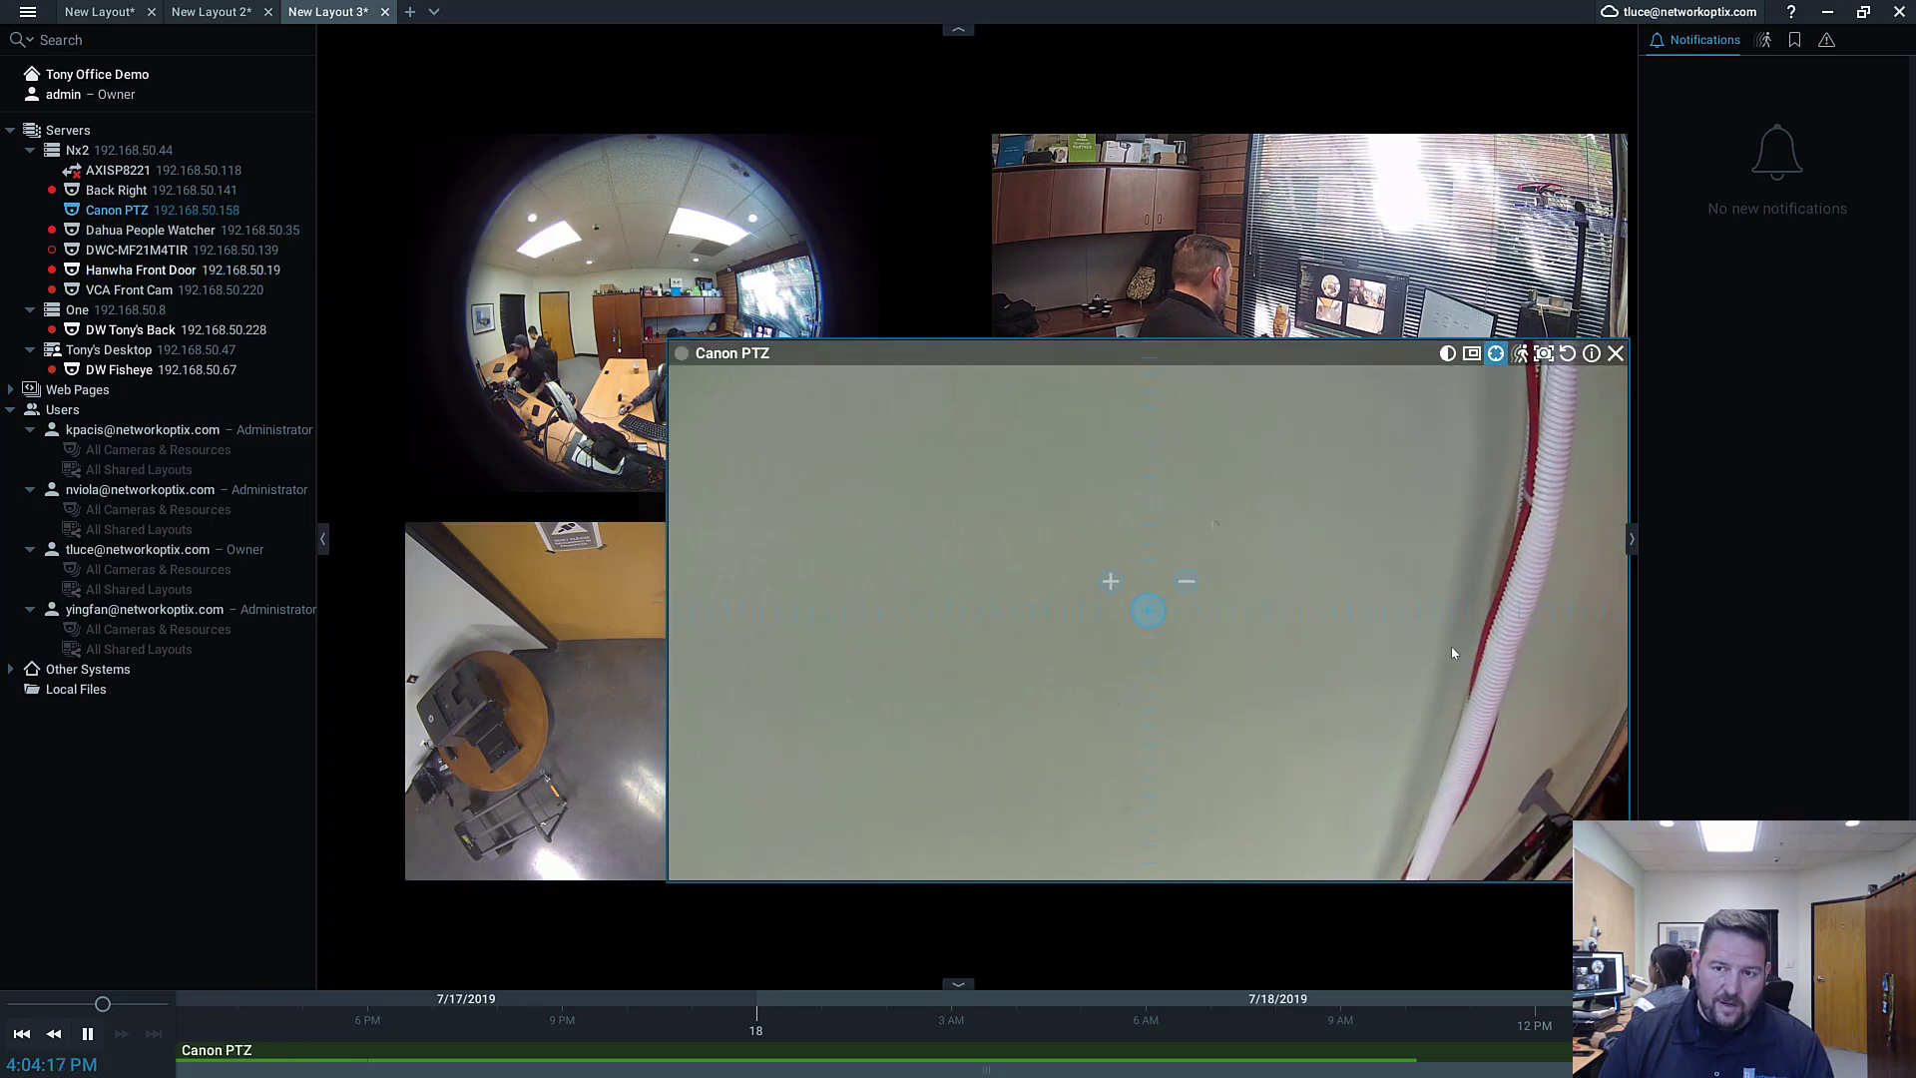
{"action": "left_click", "coordinate": [1453, 634]}
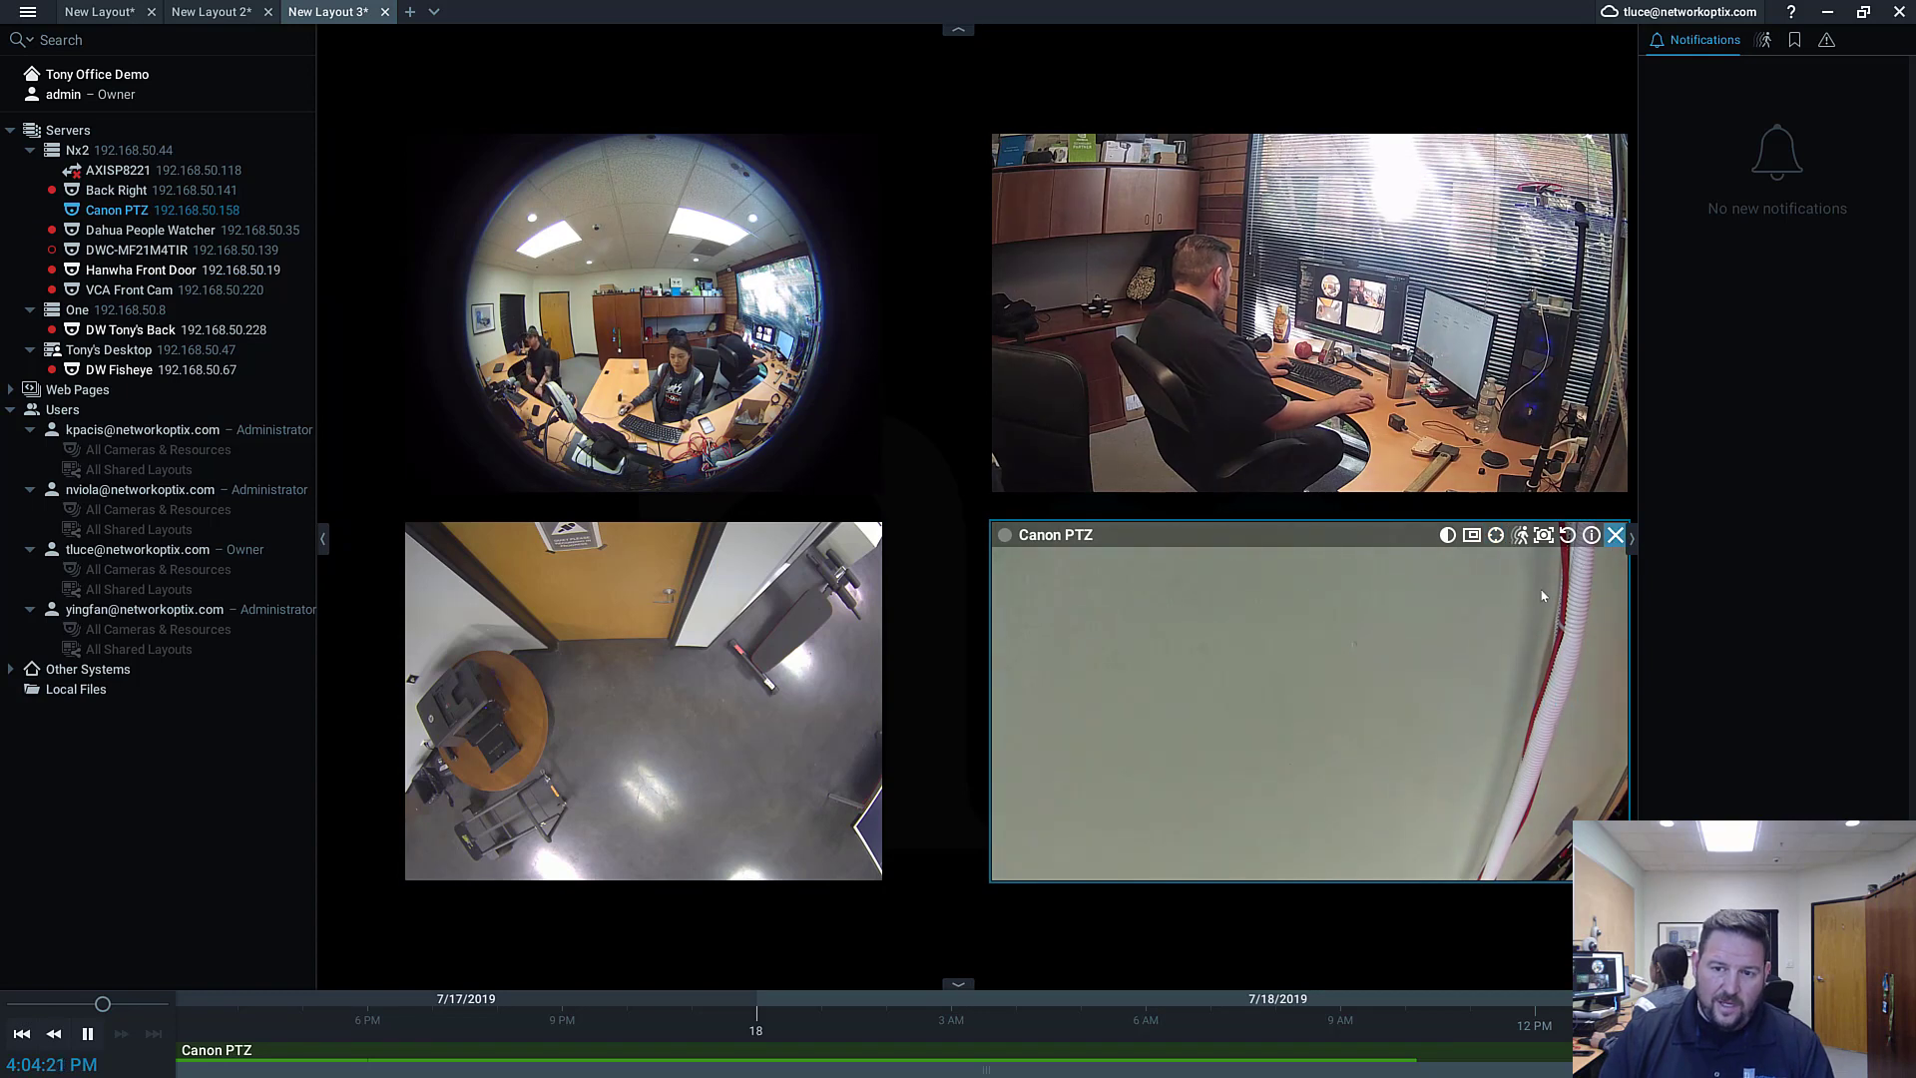
Step: Remove the Canon PTZ camera from the layout
{"action": "right_click", "coordinate": [1397, 629]}
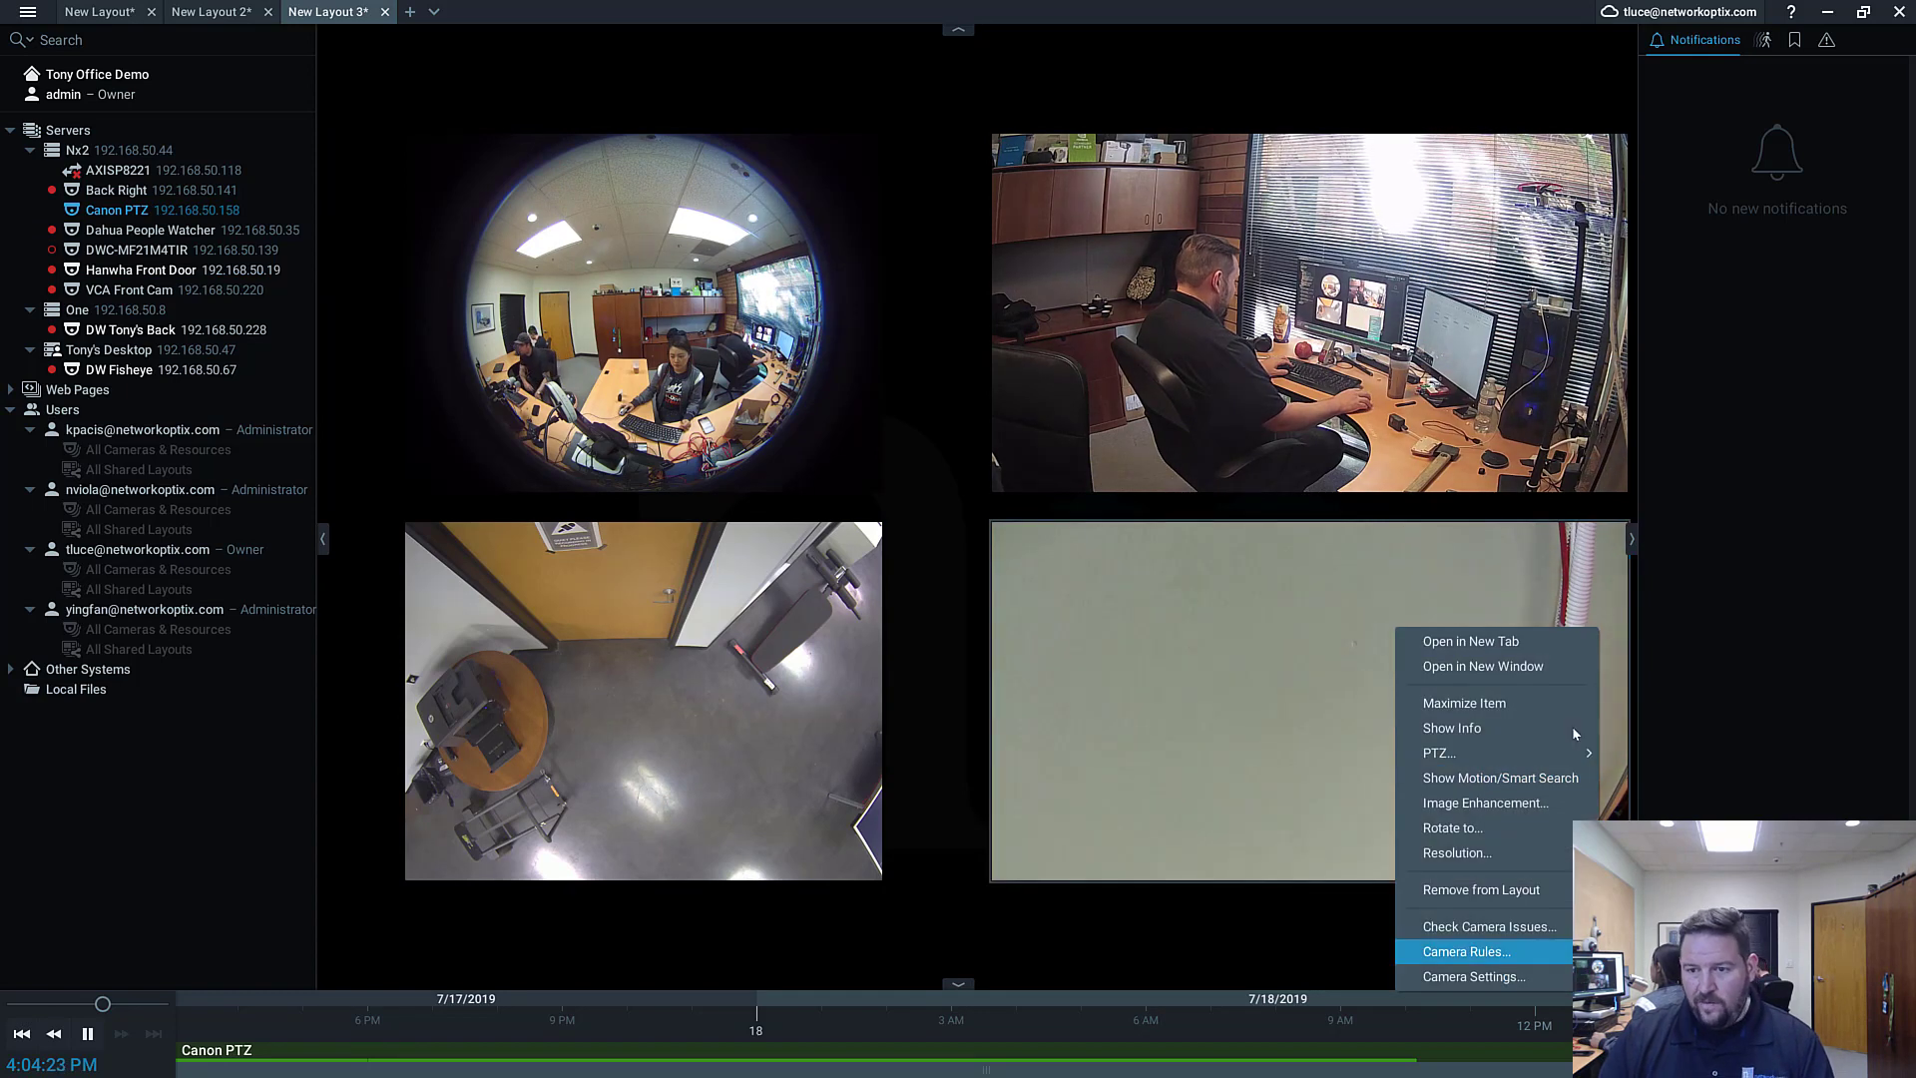
{"action": "left_click", "coordinate": [1614, 541]}
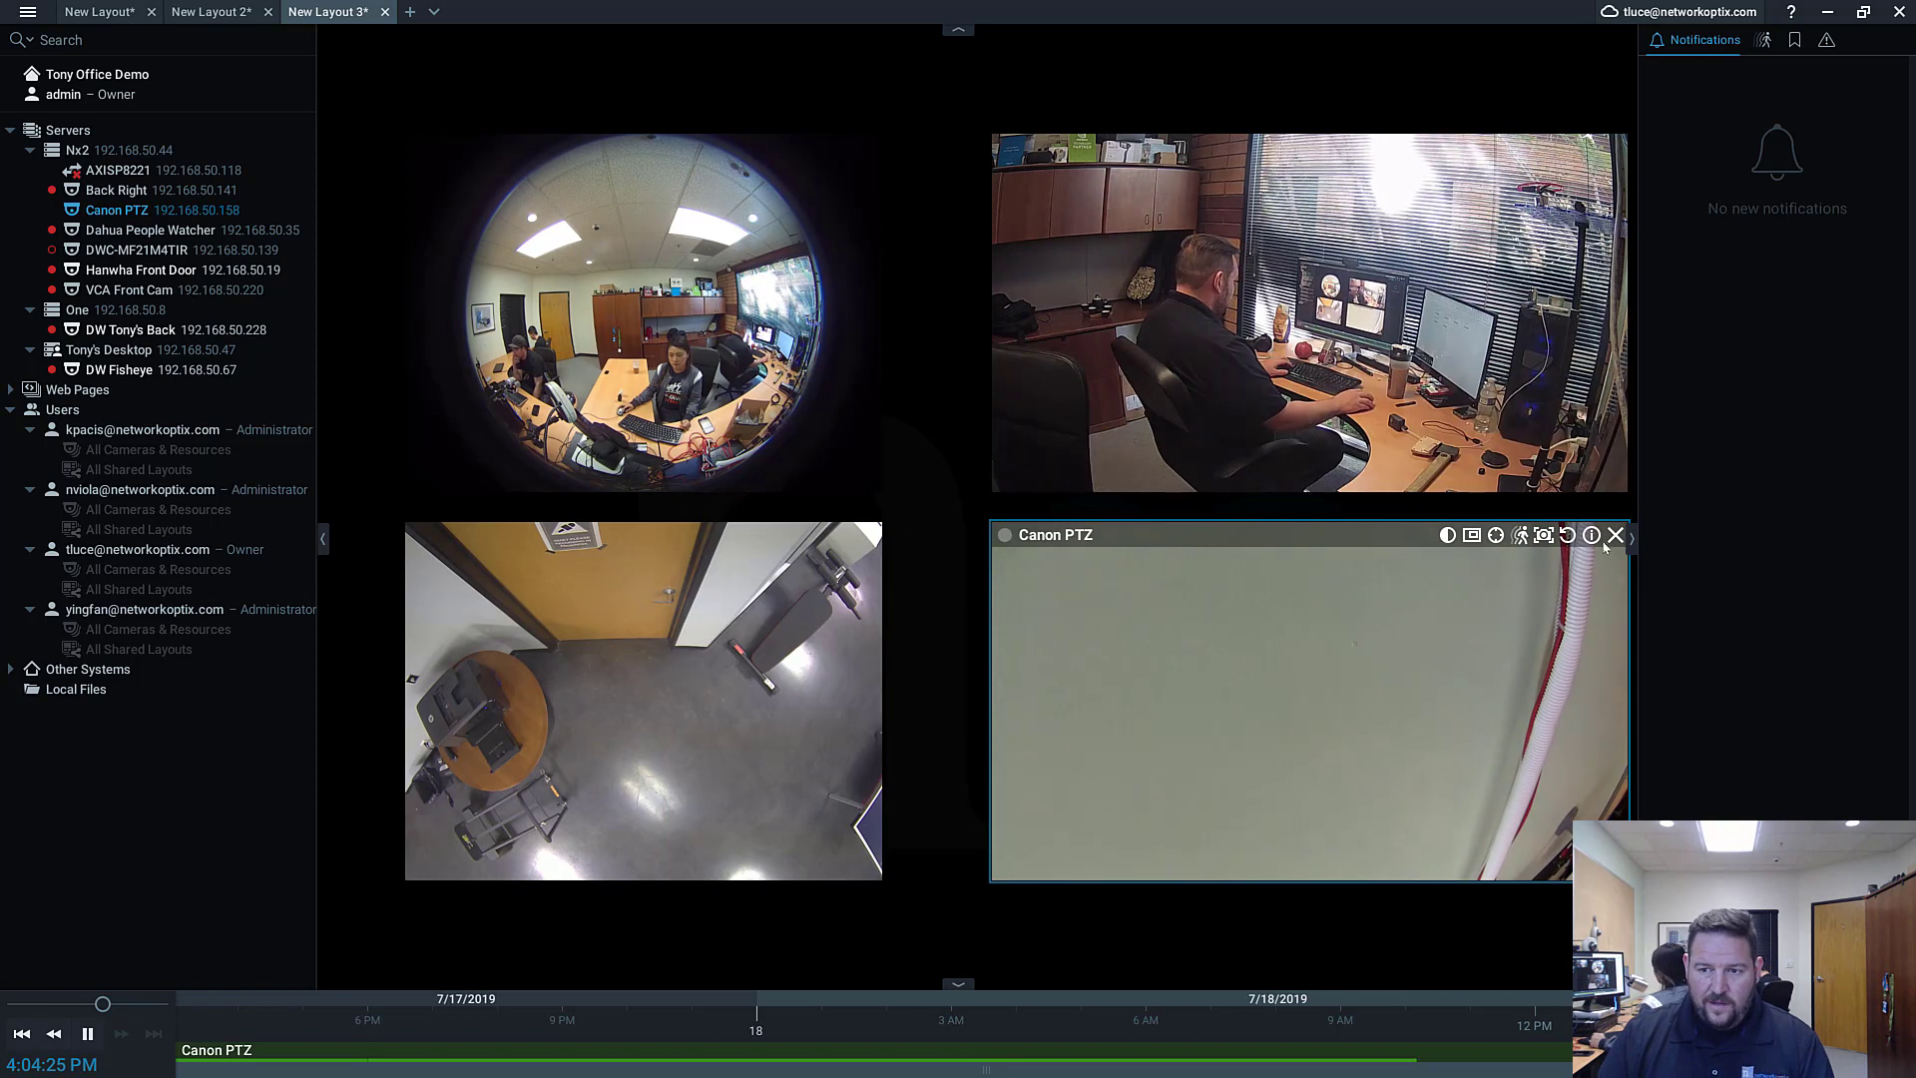
{"action": "left_click", "coordinate": [1615, 535]}
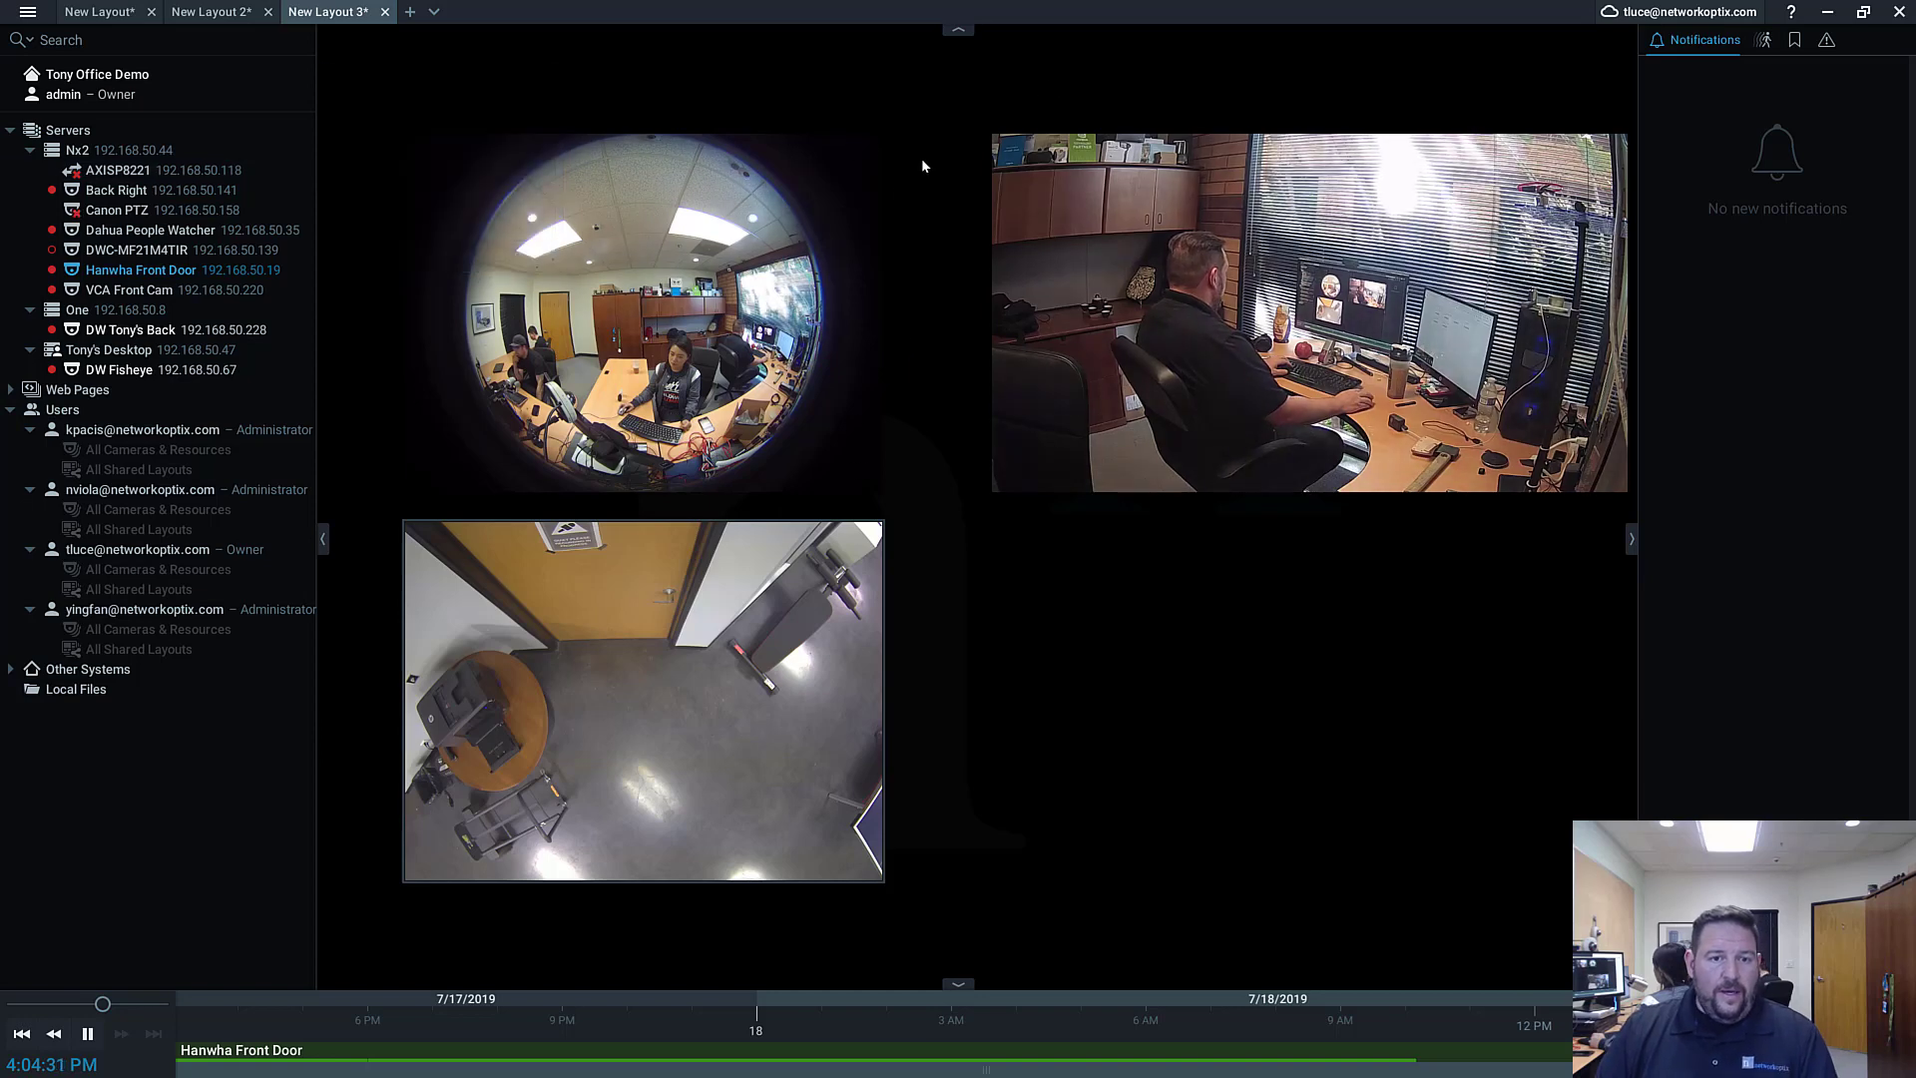
{"action": "mouse_move", "coordinate": [654, 297]}
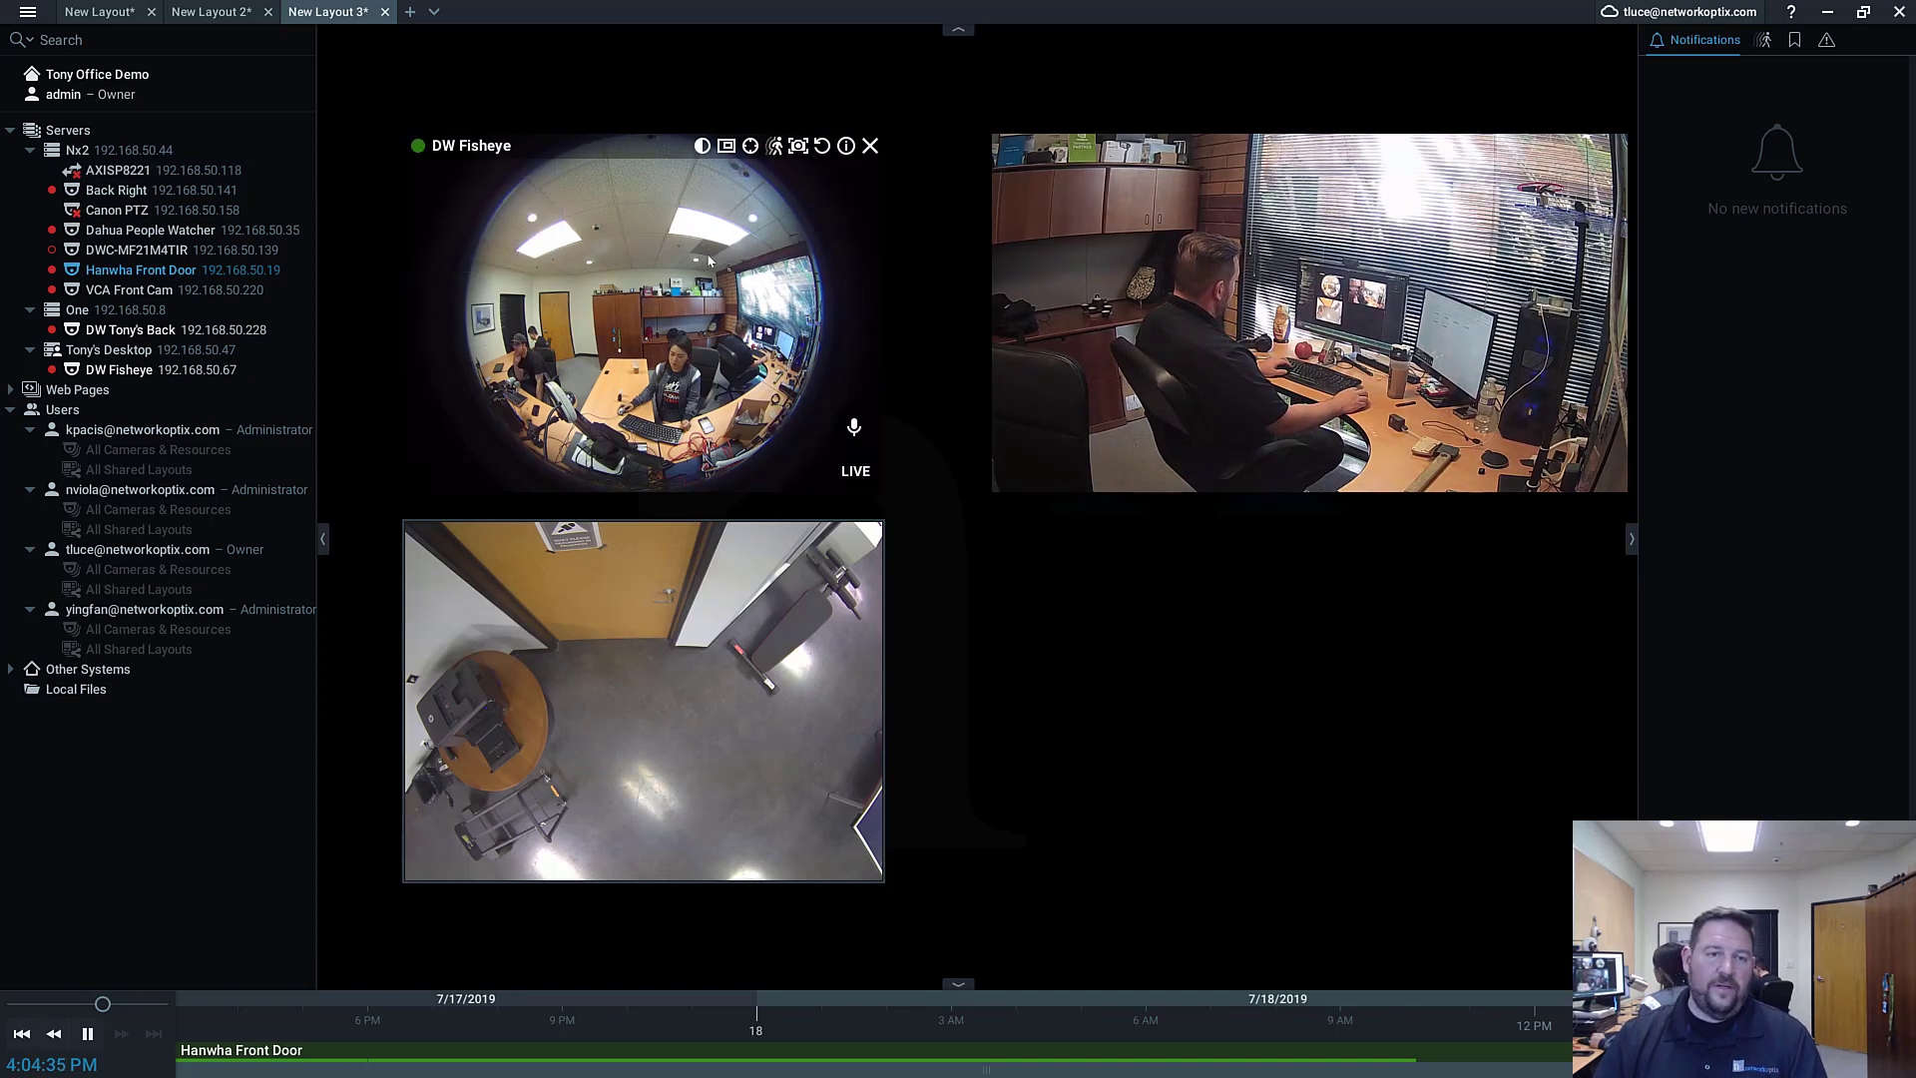
{"action": "right_click", "coordinate": [809, 265]}
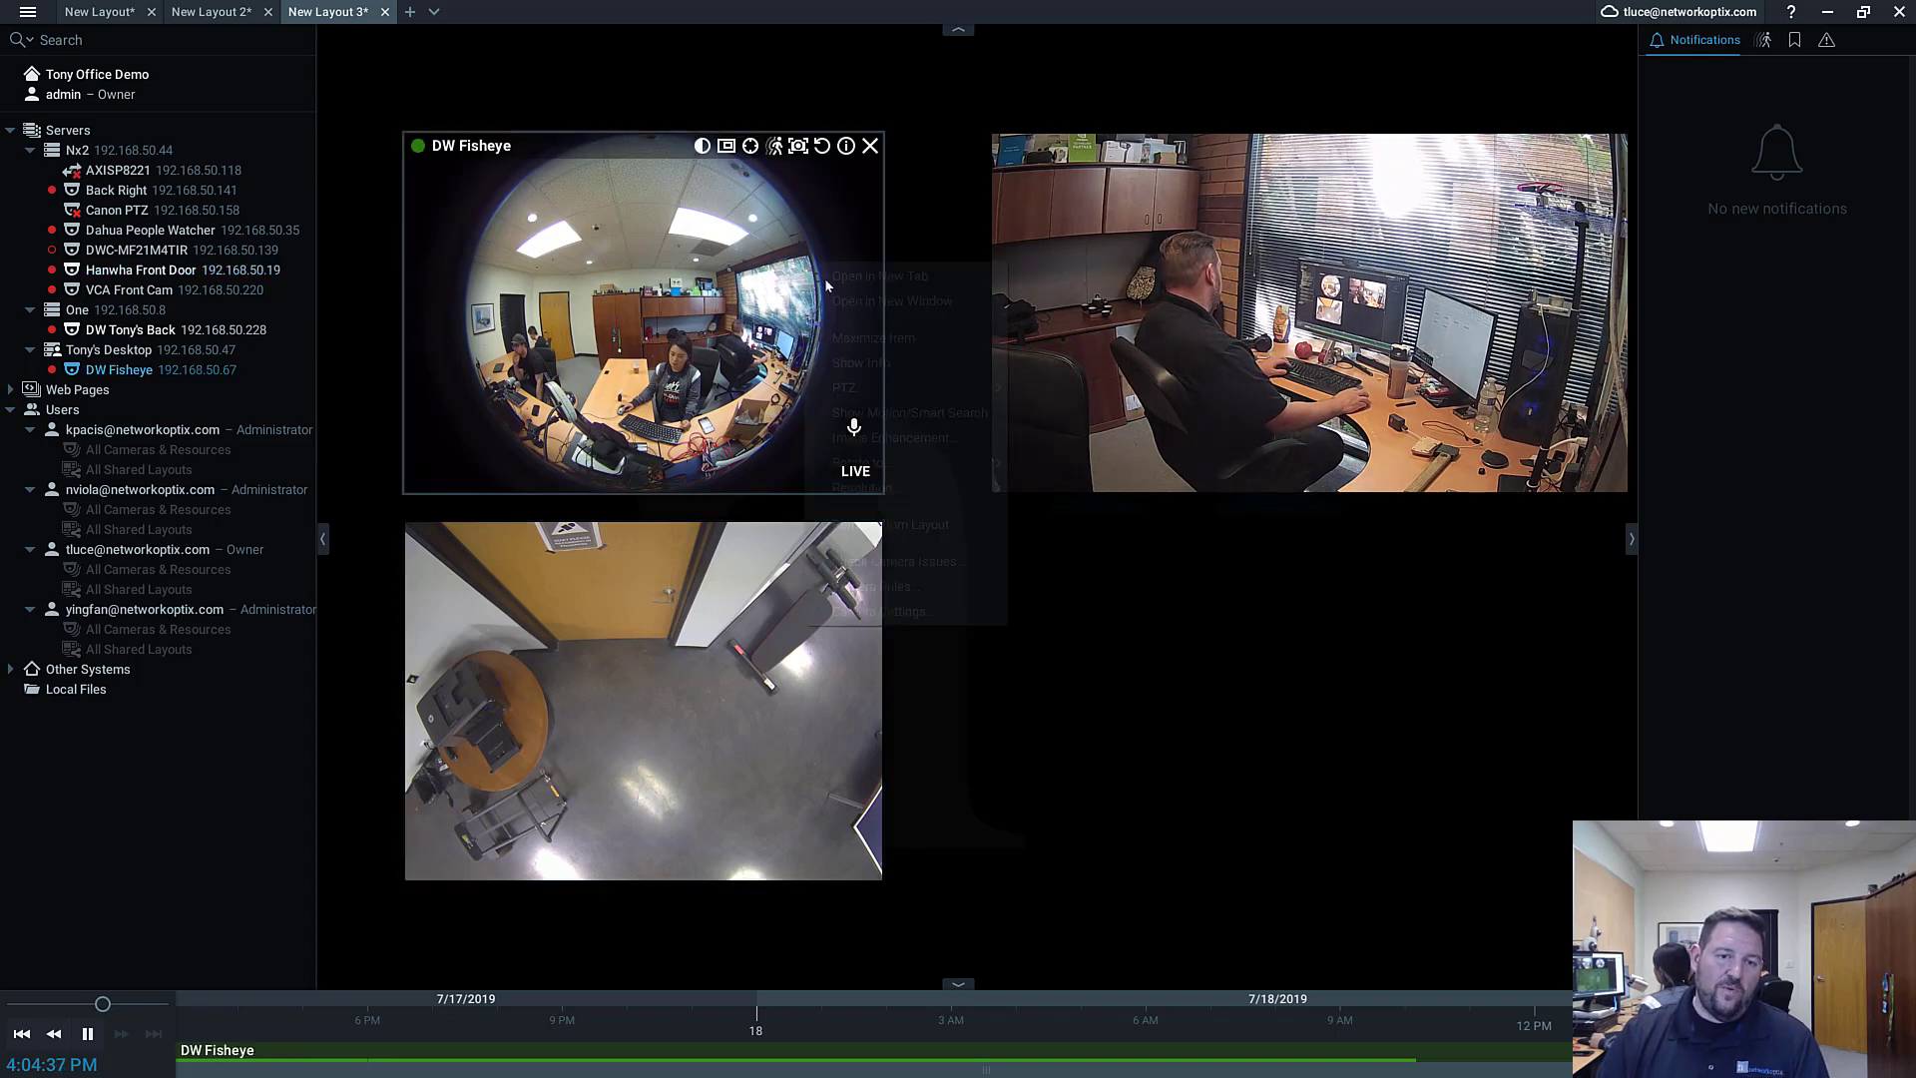
{"action": "left_click", "coordinate": [884, 611]}
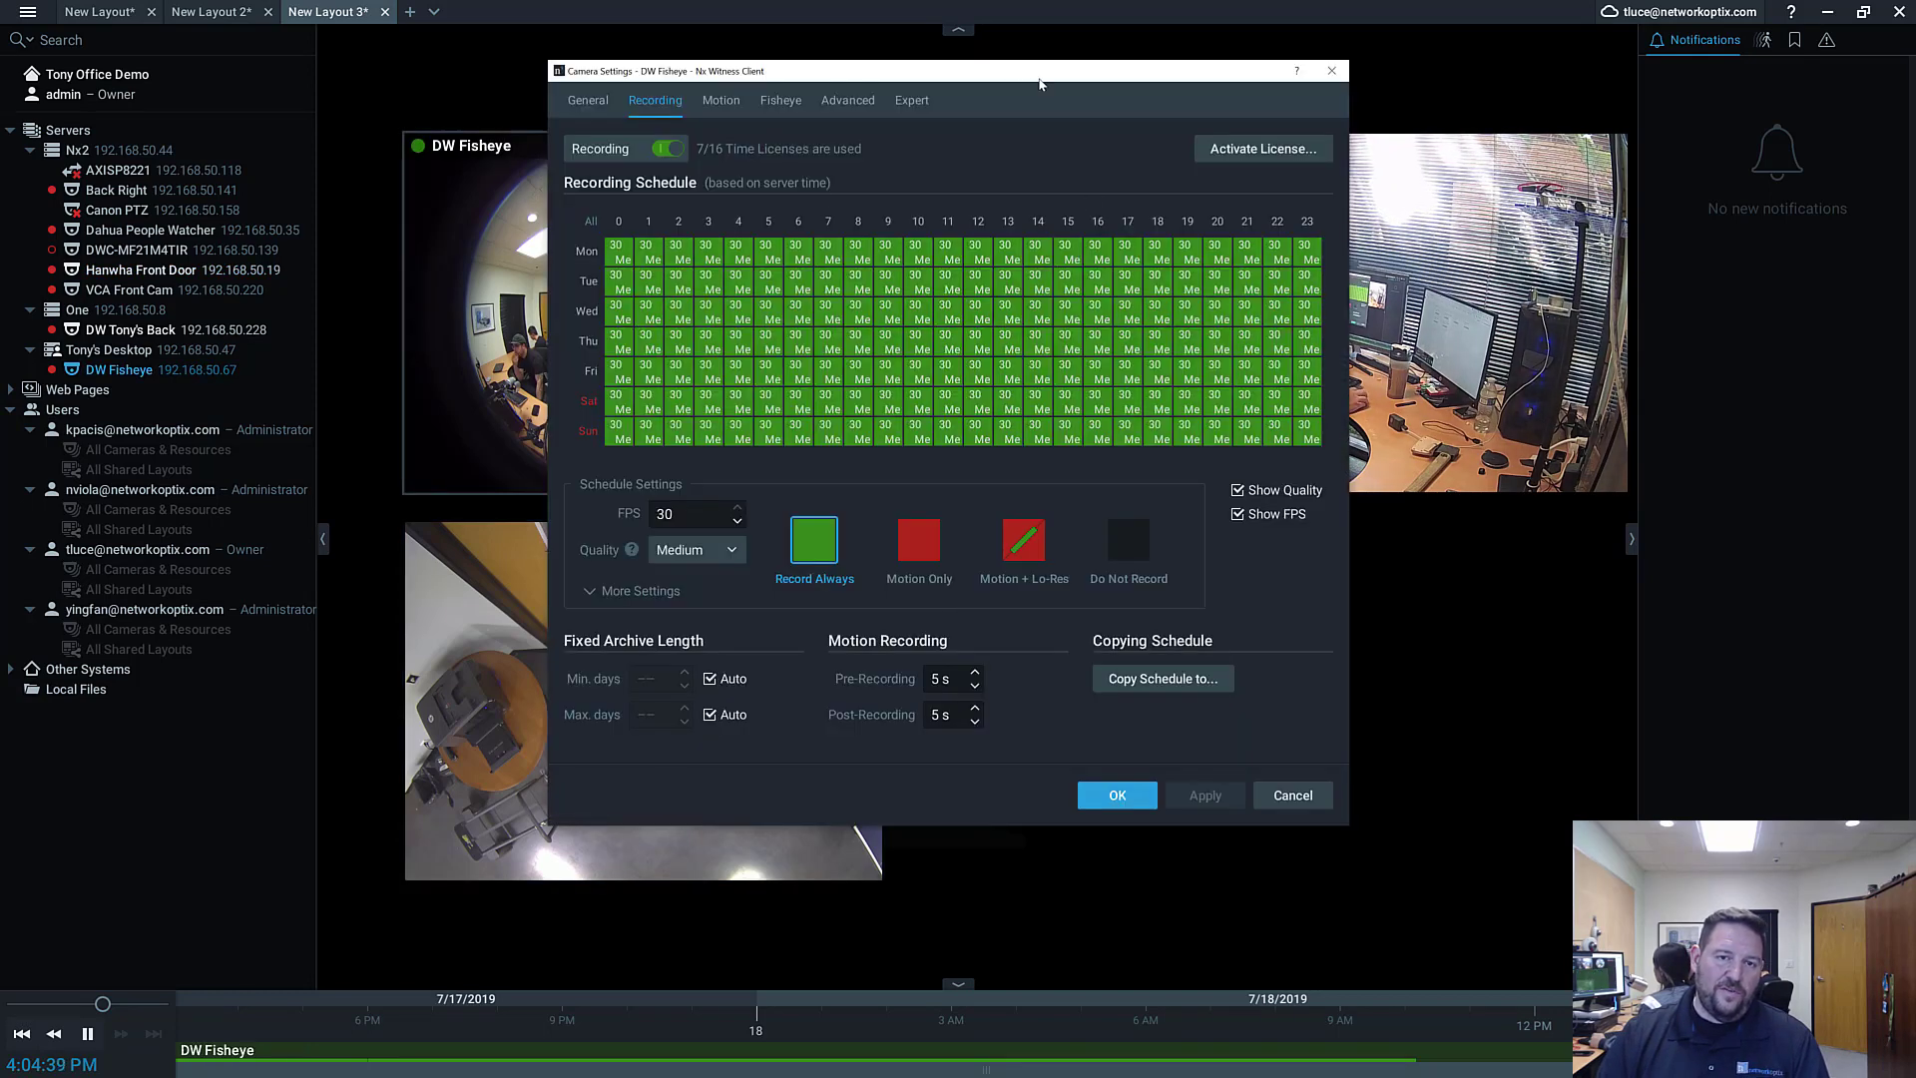
{"action": "left_click_drag", "start_coordinate": [1039, 83], "coordinate": [1292, 115]}
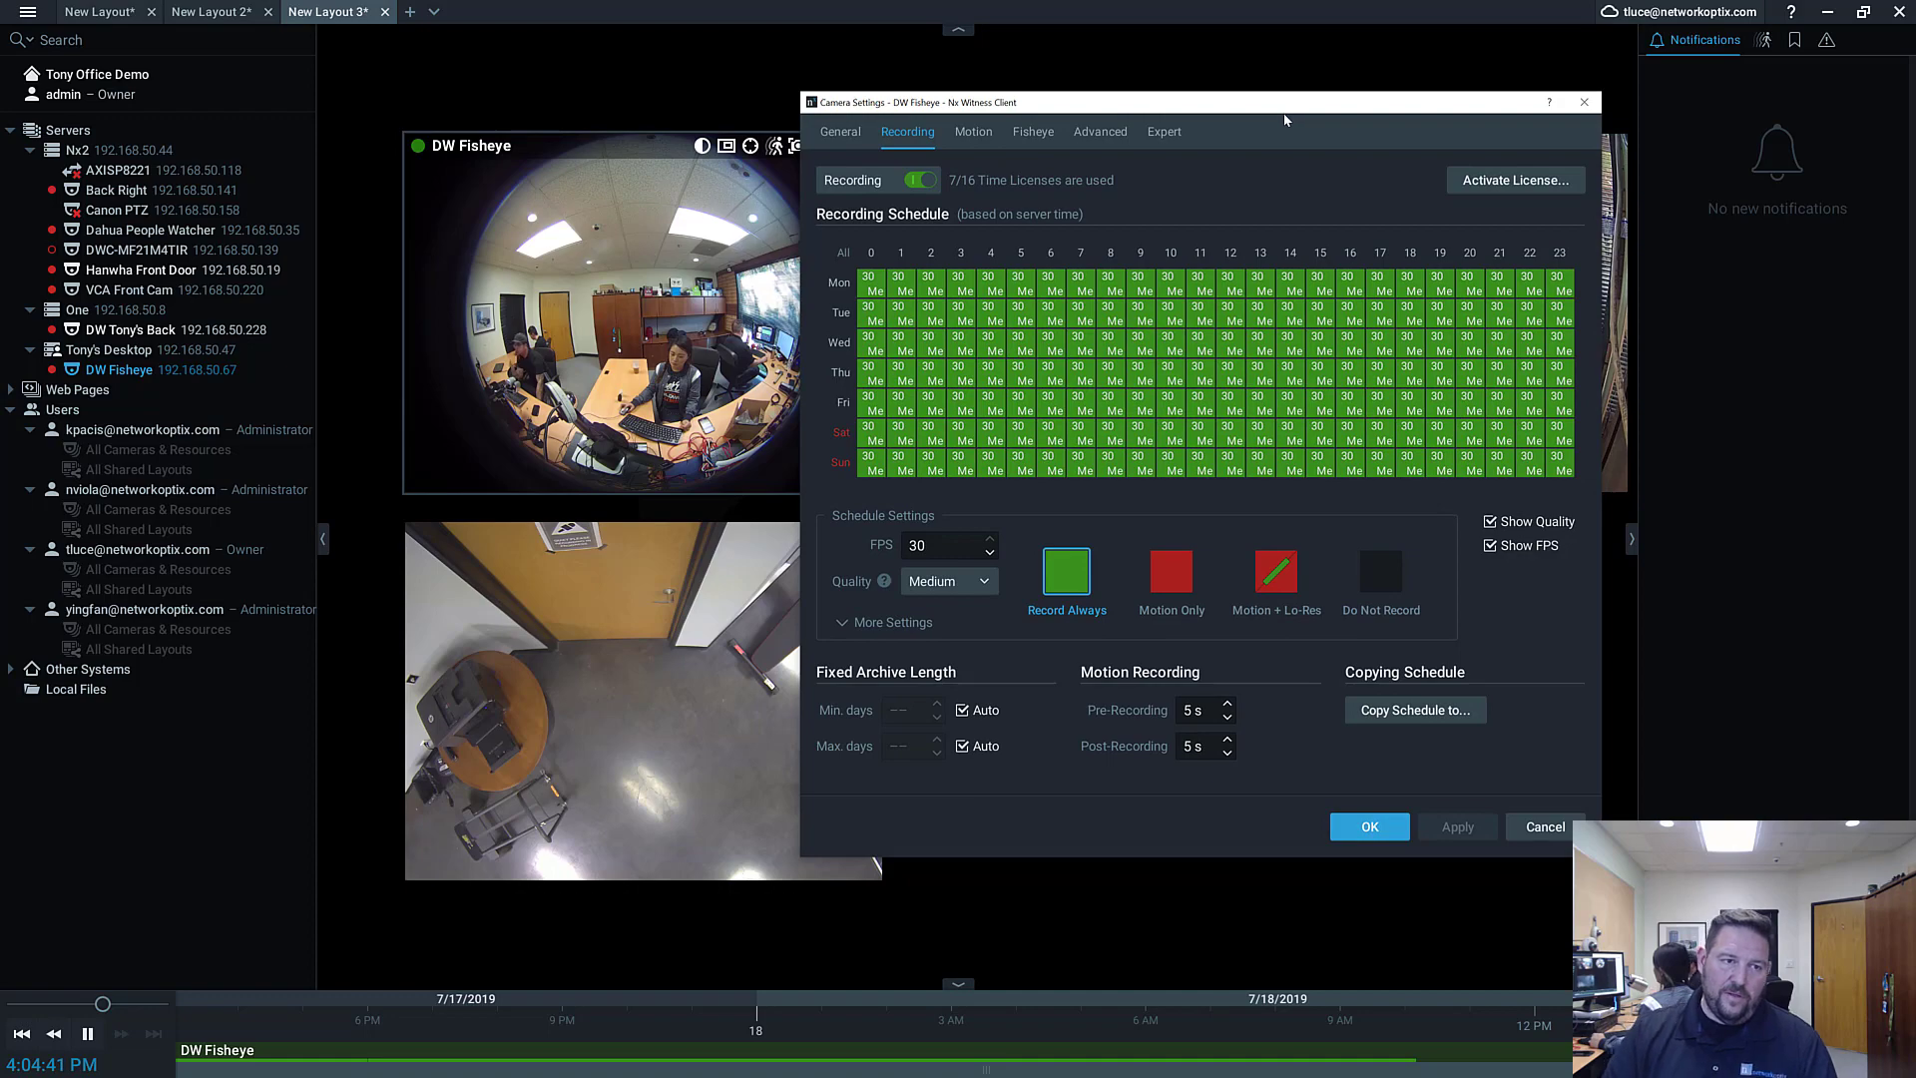
{"action": "left_click", "coordinate": [1584, 102]}
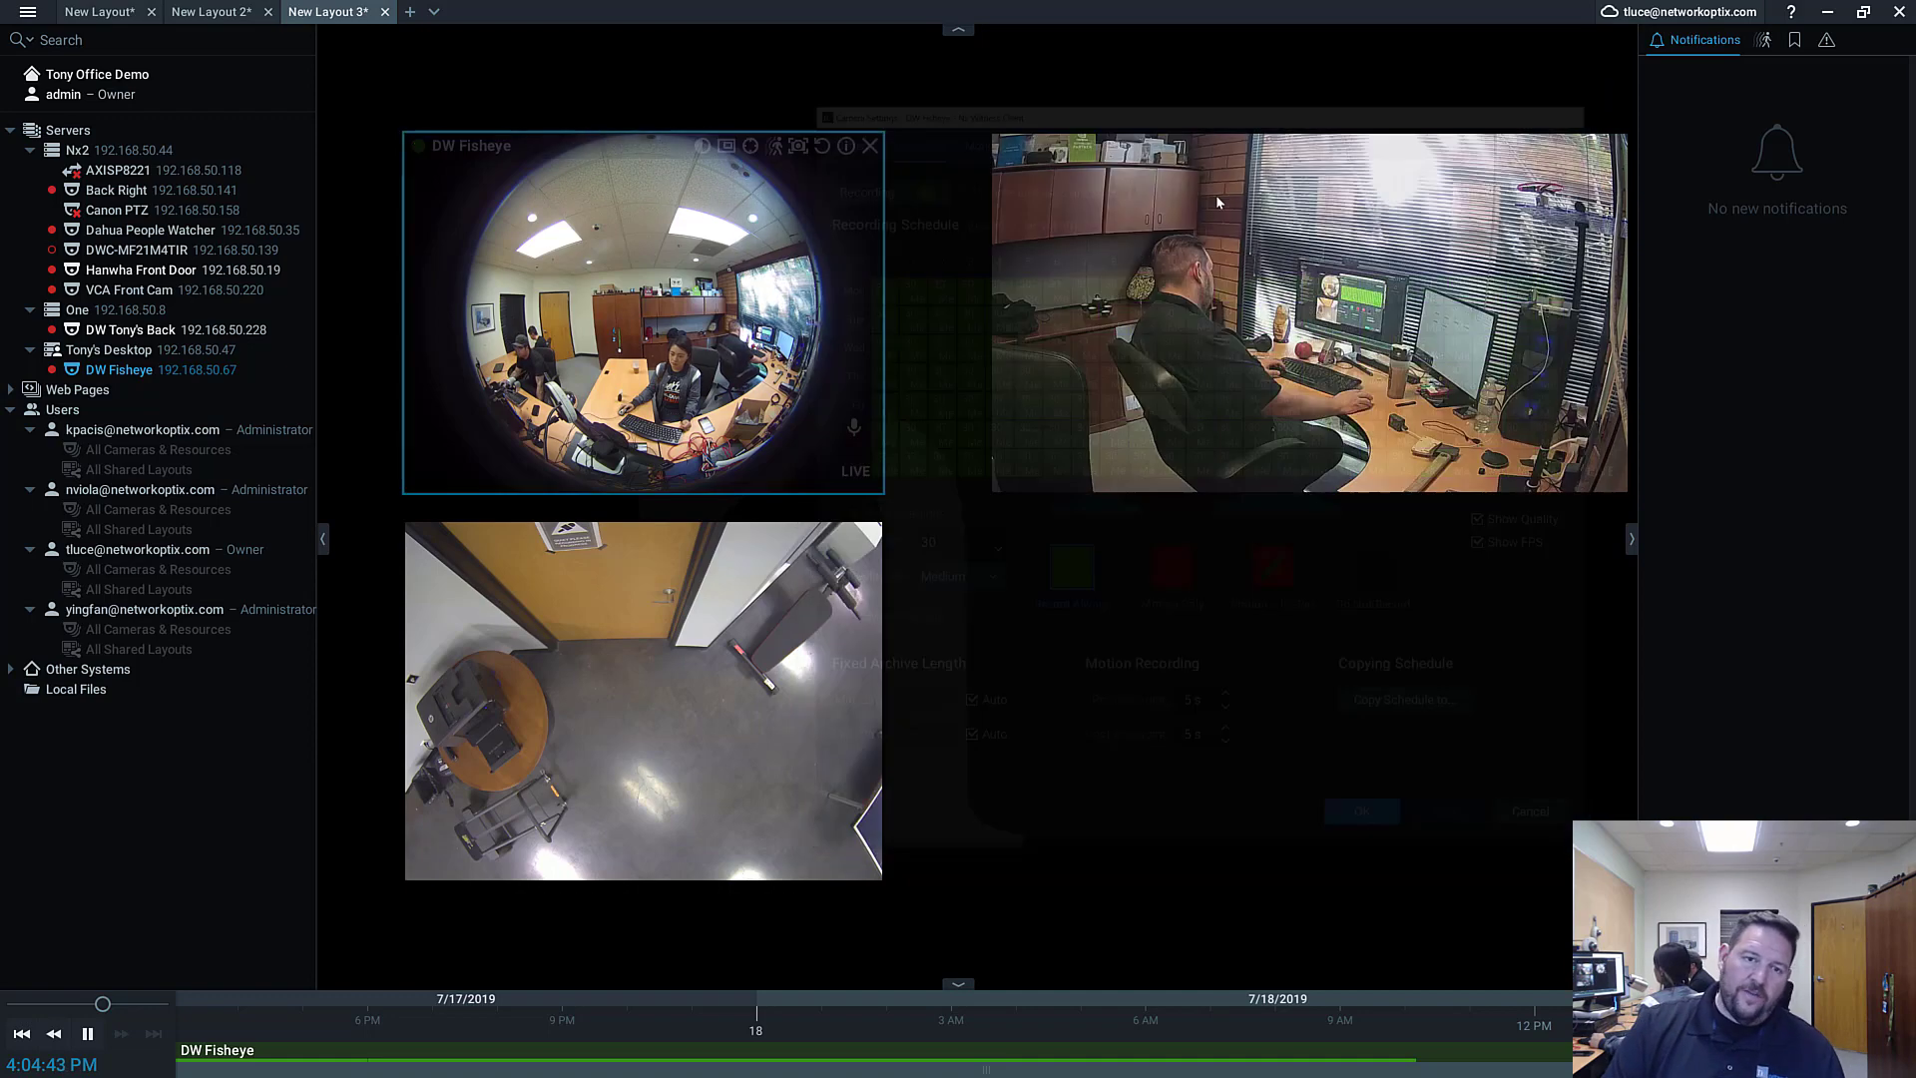
Step: View the DW Fisheye camera full screen and try its PTZ controls before returning to the layout
{"action": "double_click", "coordinate": [698, 310]}
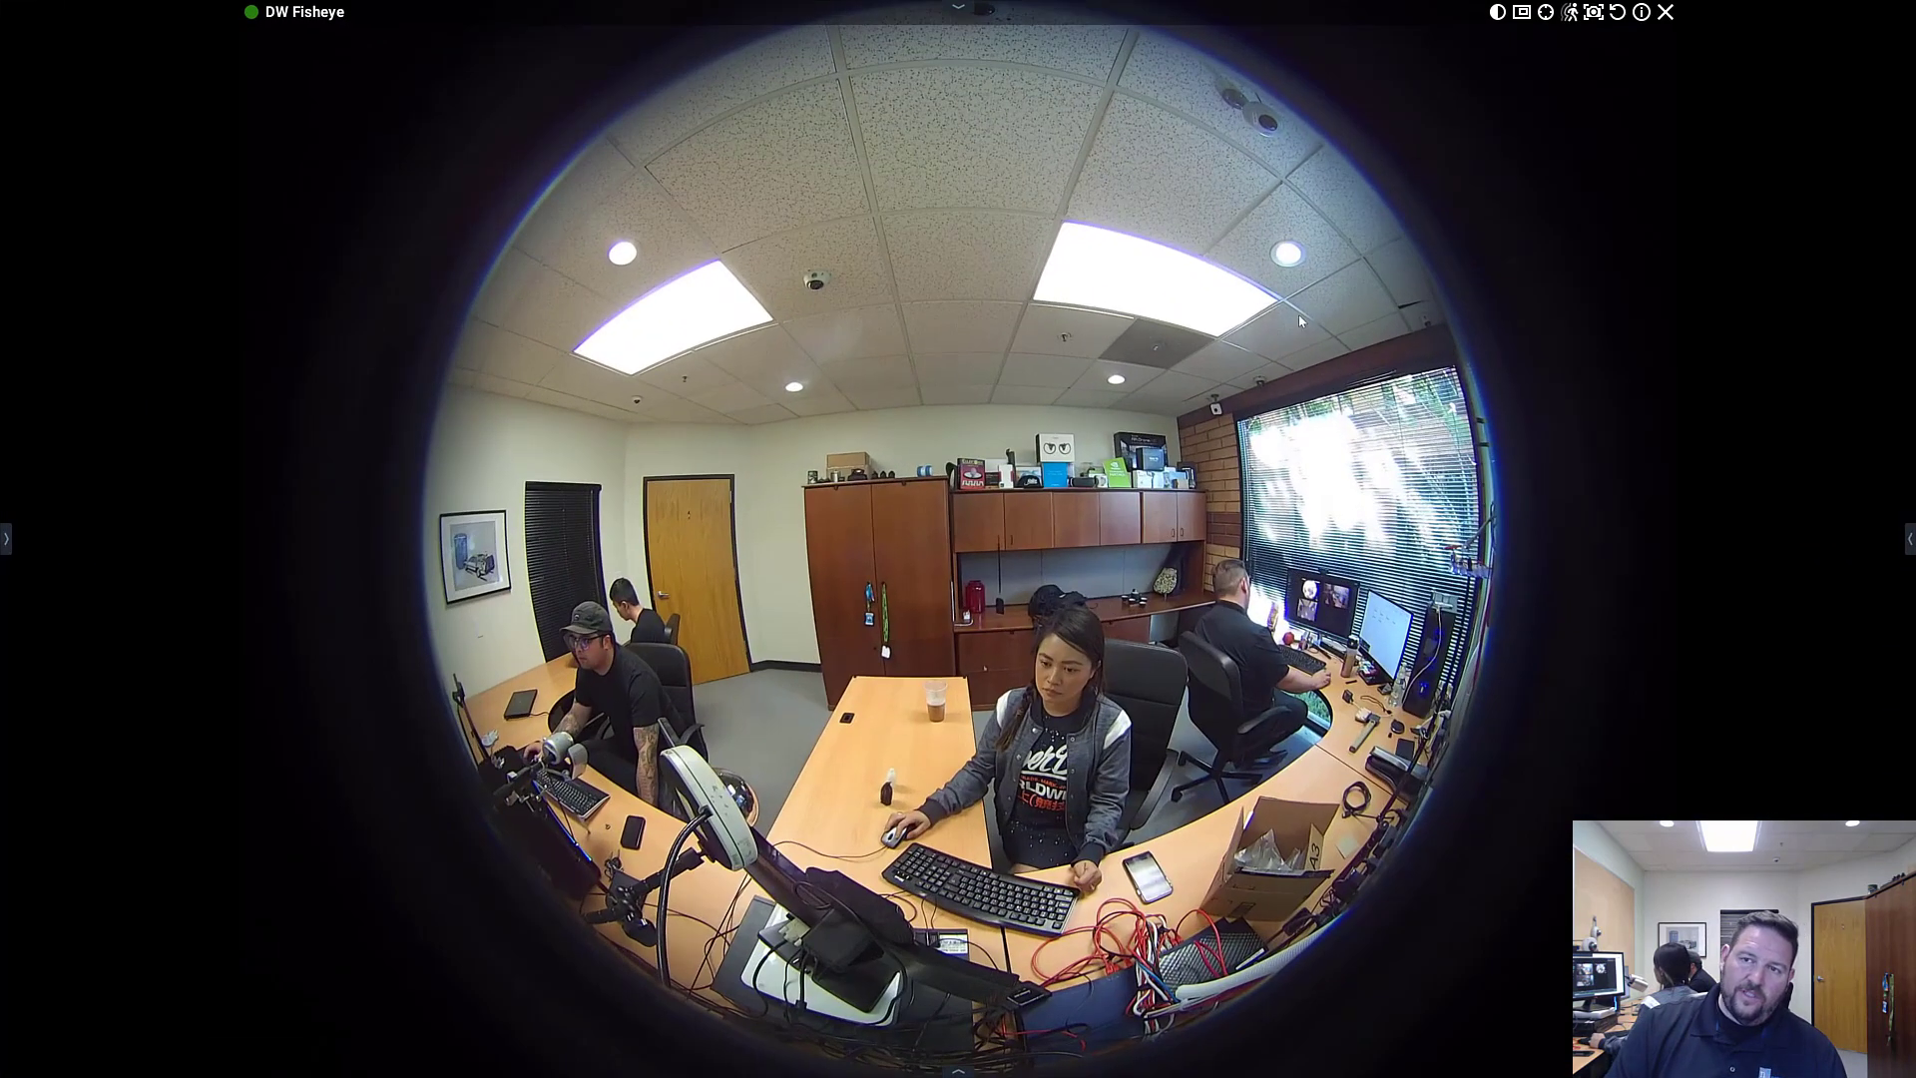
{"action": "left_click", "coordinate": [1545, 12]}
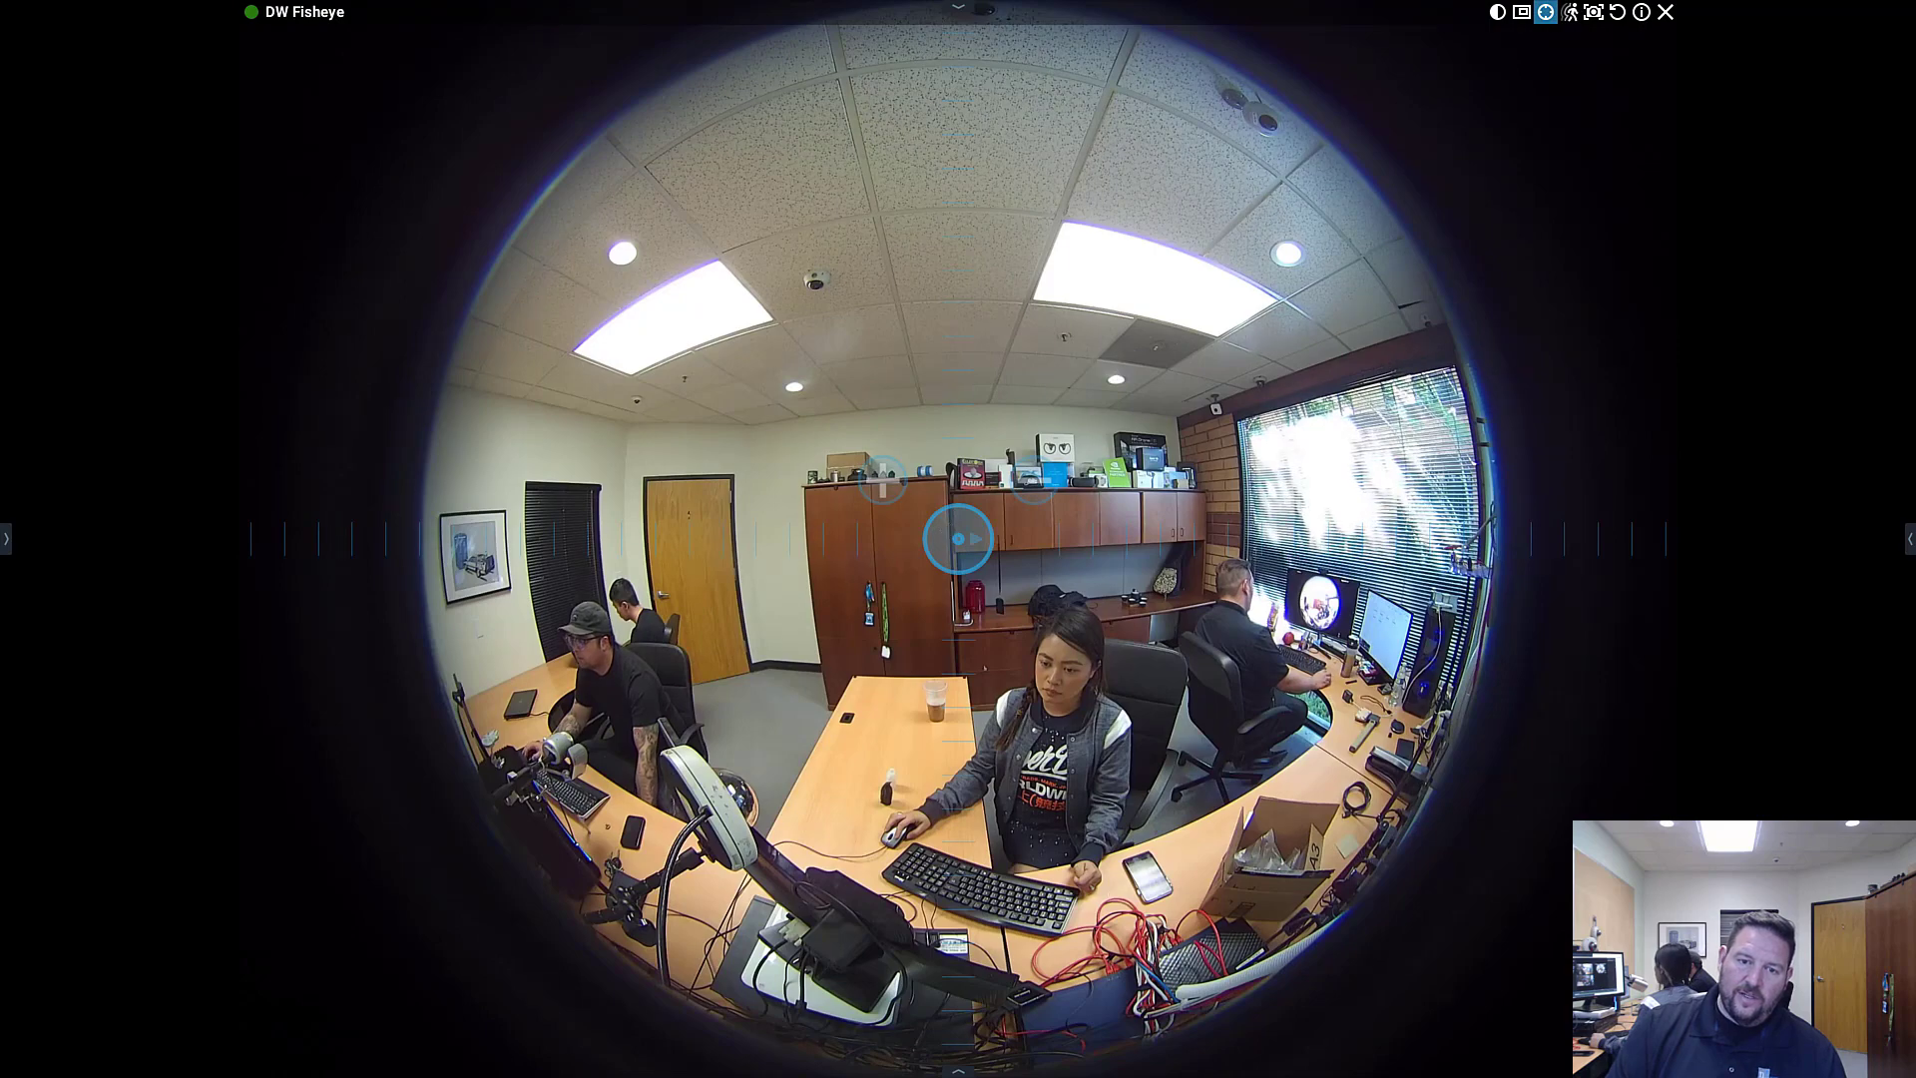
{"action": "left_click", "coordinate": [1545, 12]}
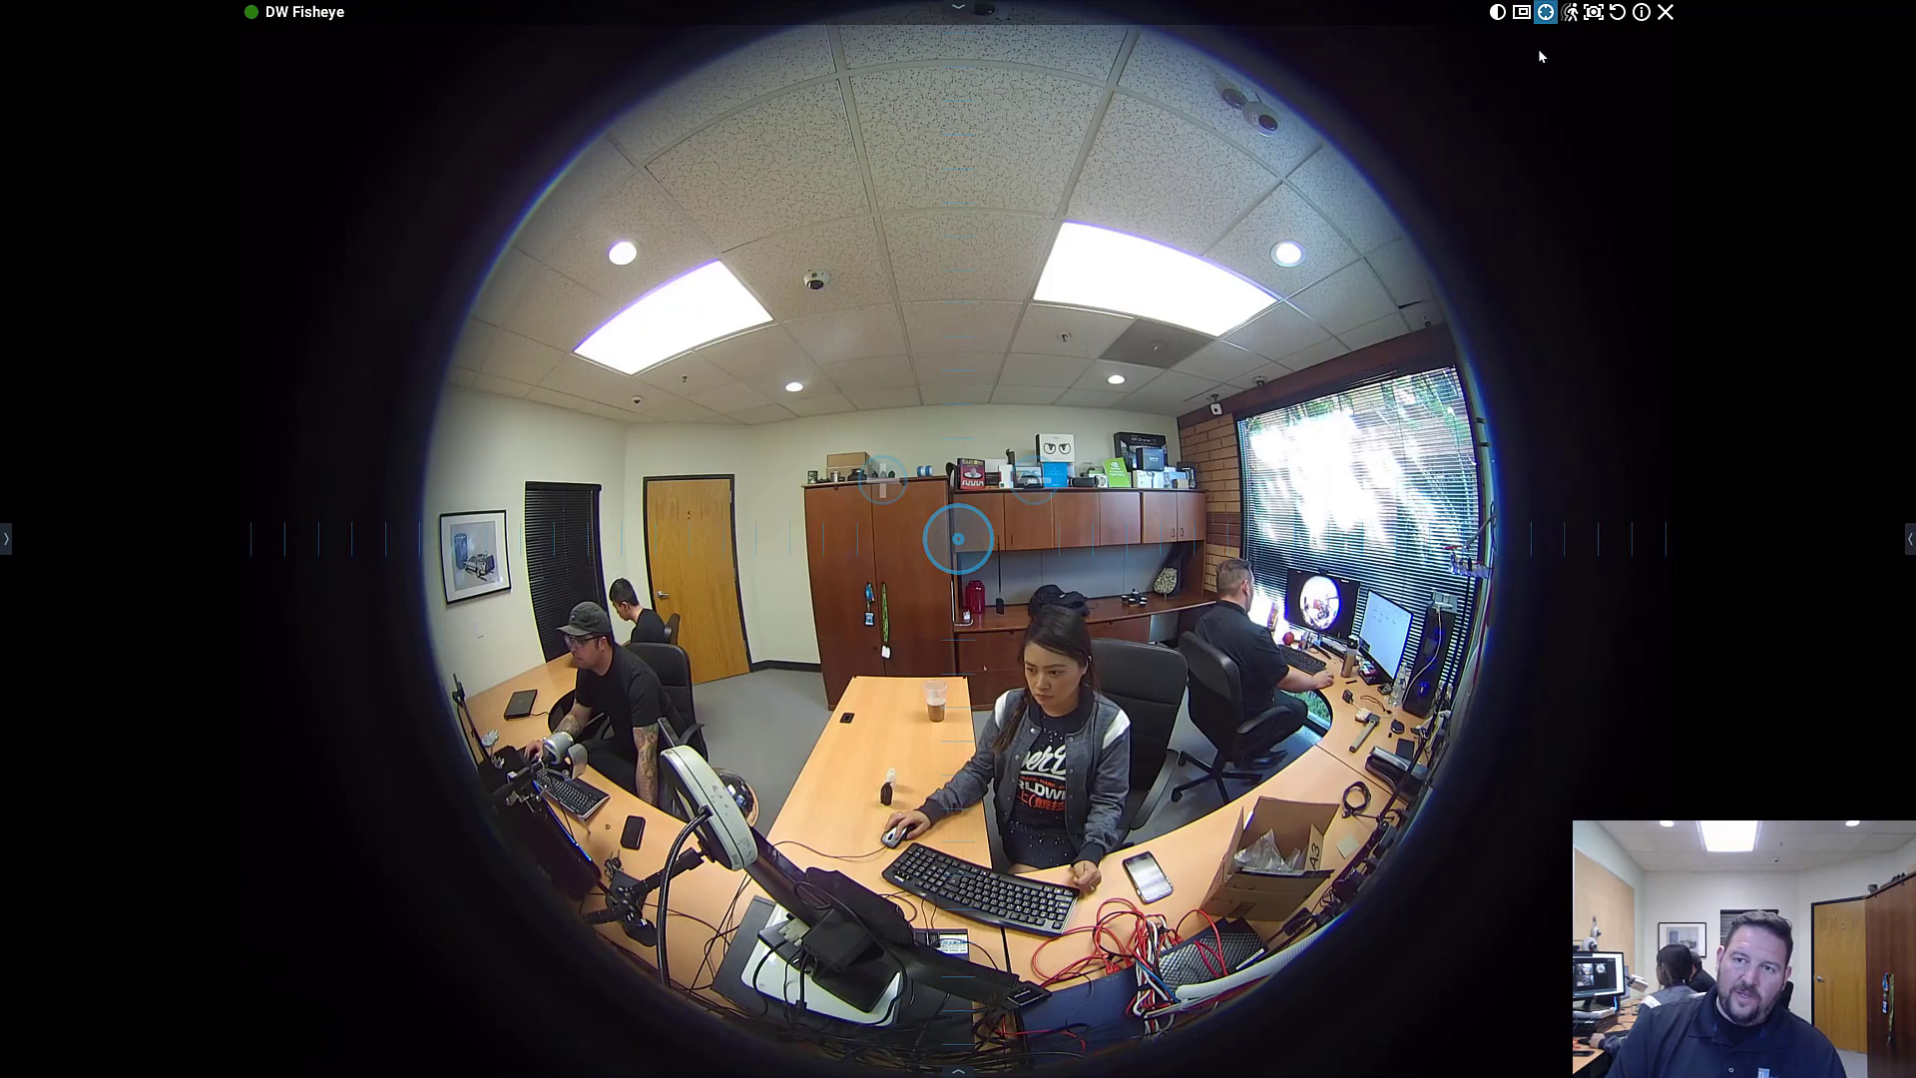
{"action": "double_click", "coordinate": [1499, 154]}
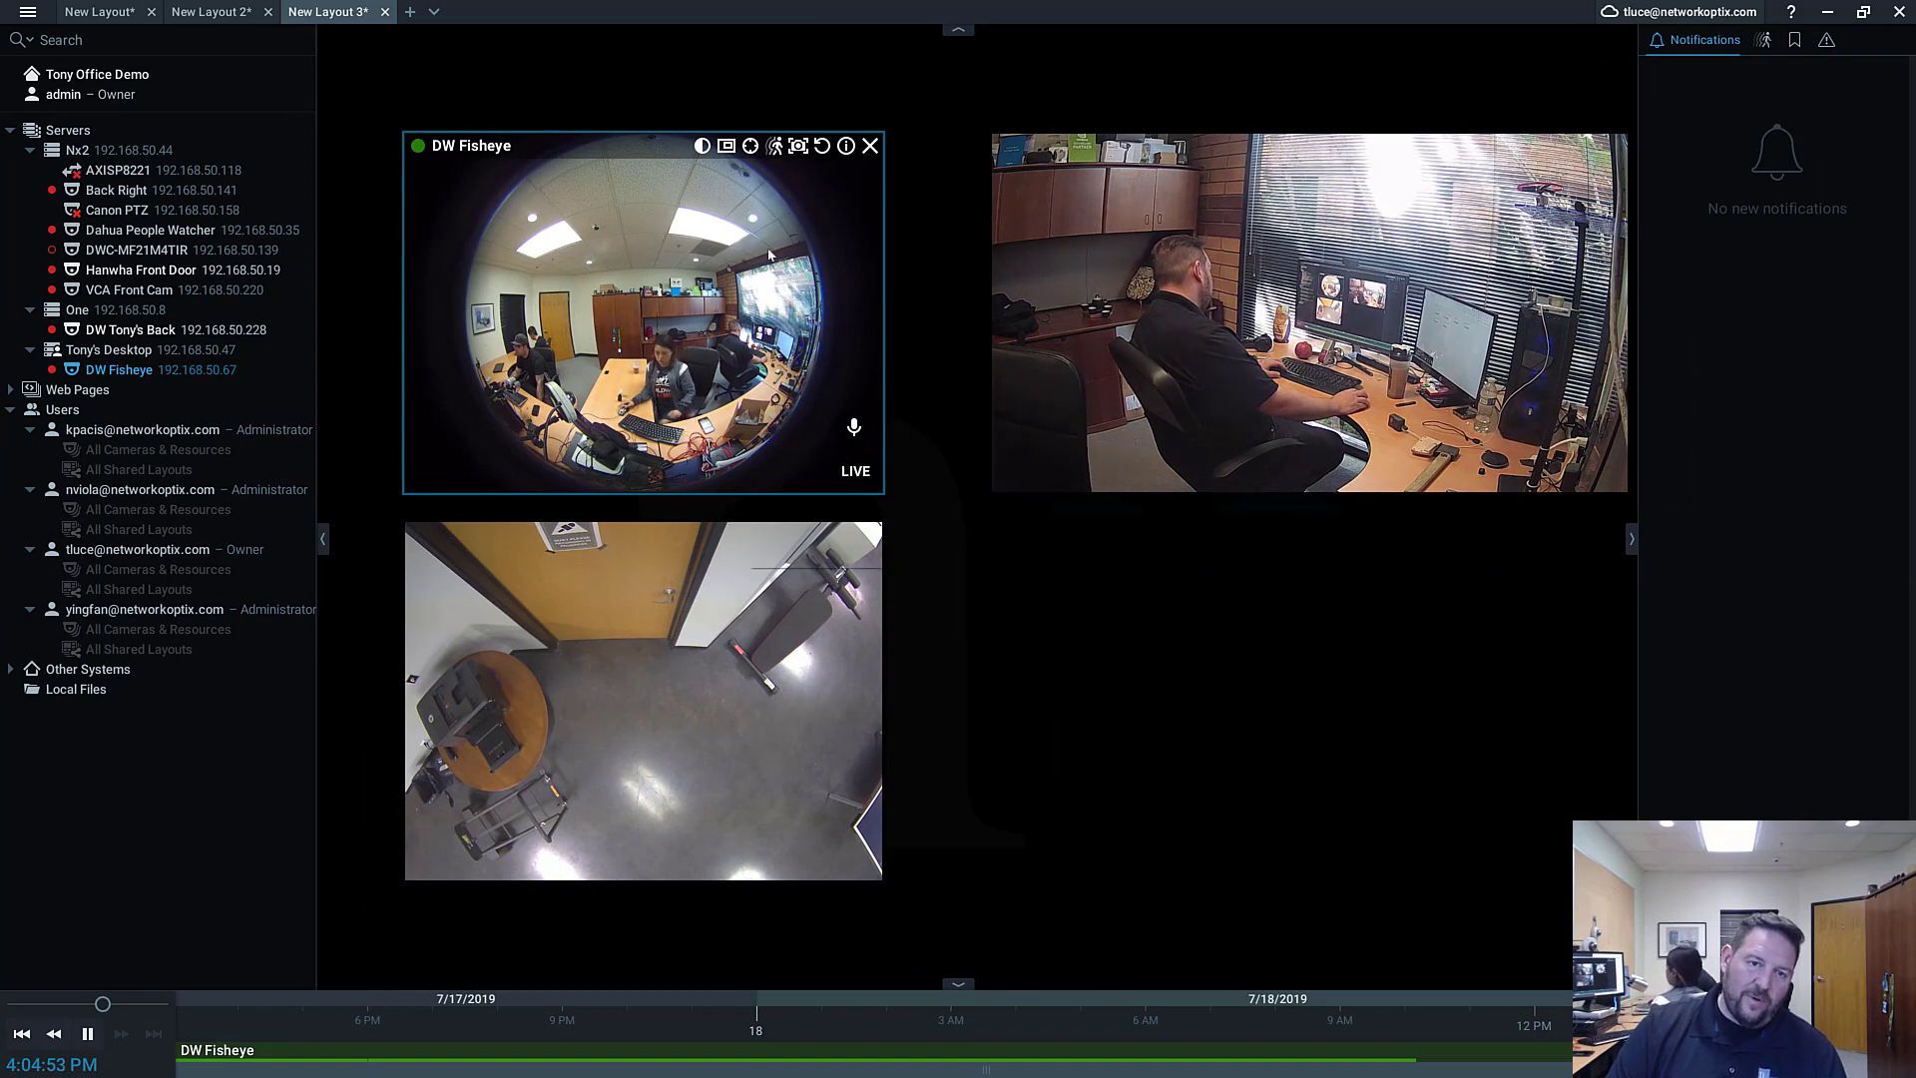
Step: Enable fisheye dewarping in the DW Fisheye camera's settings
{"action": "right_click", "coordinate": [751, 209]}
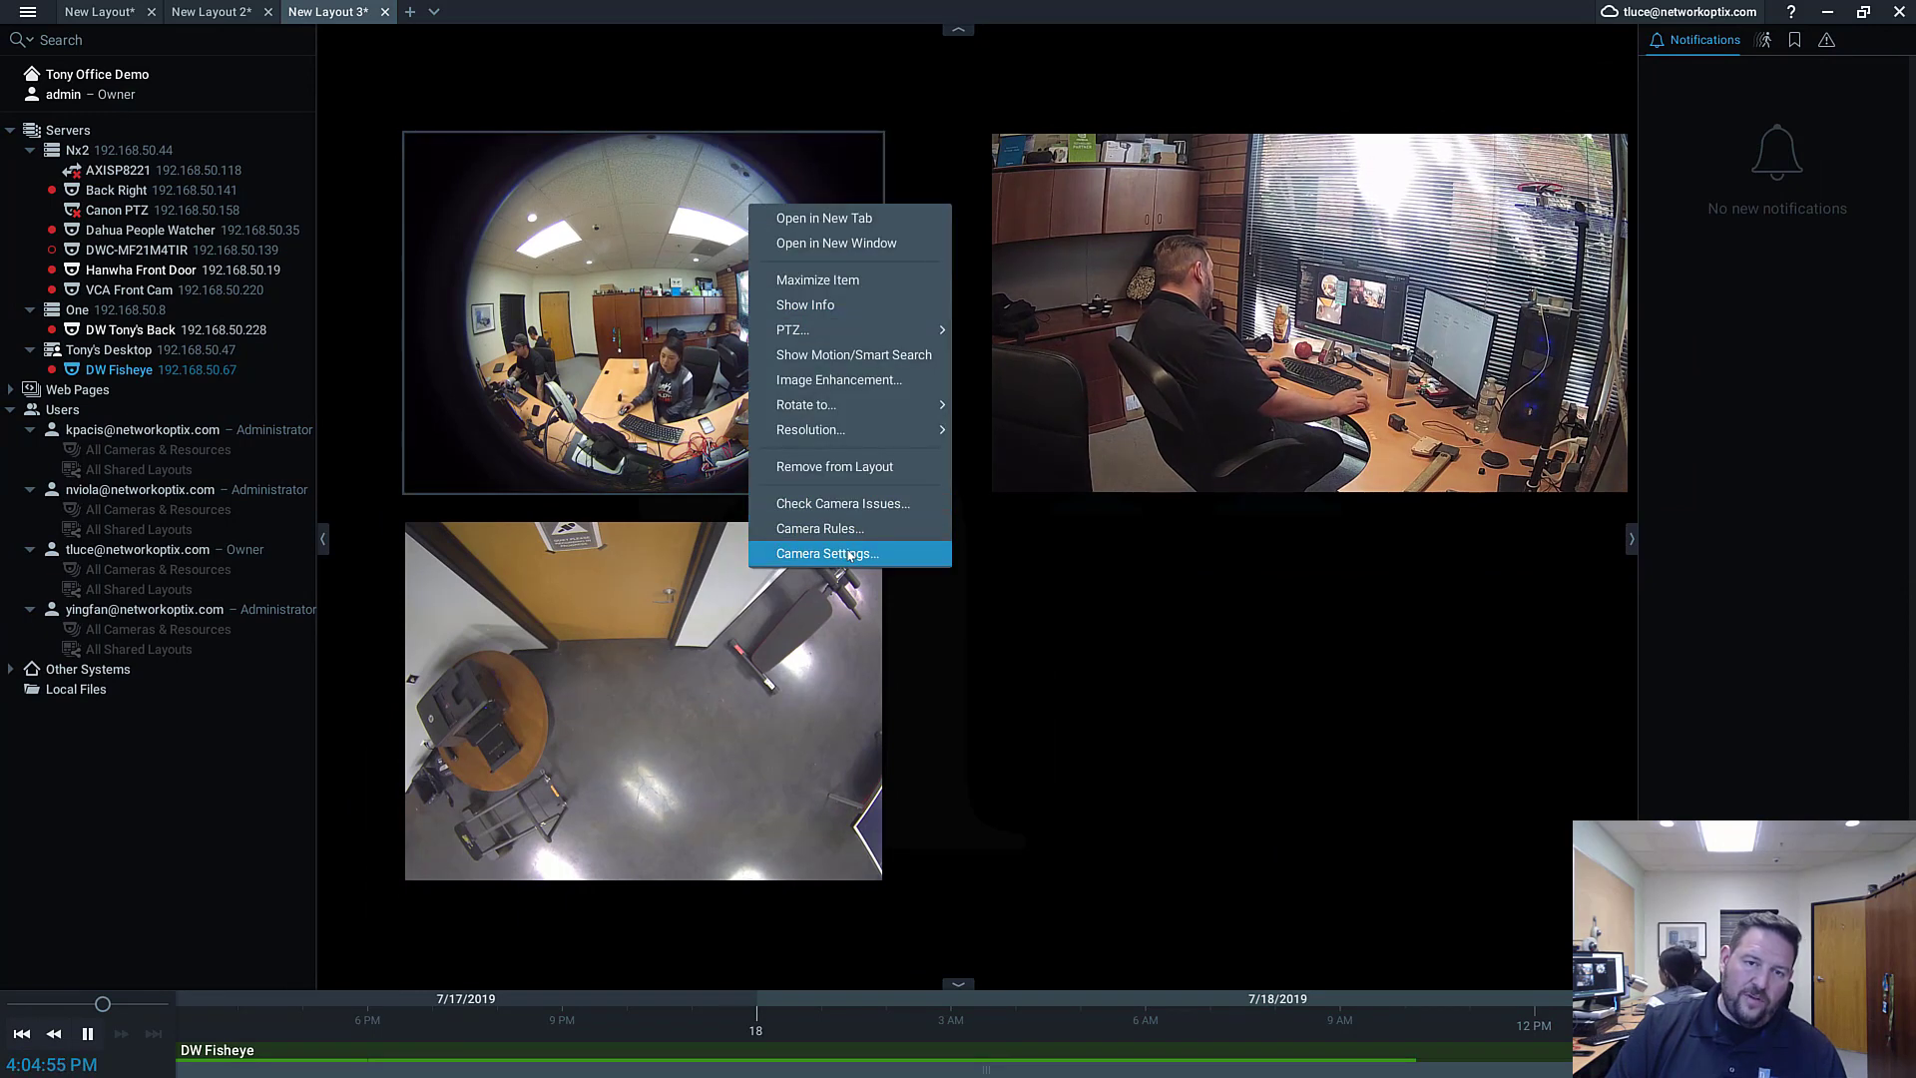
{"action": "left_click", "coordinate": [849, 555]}
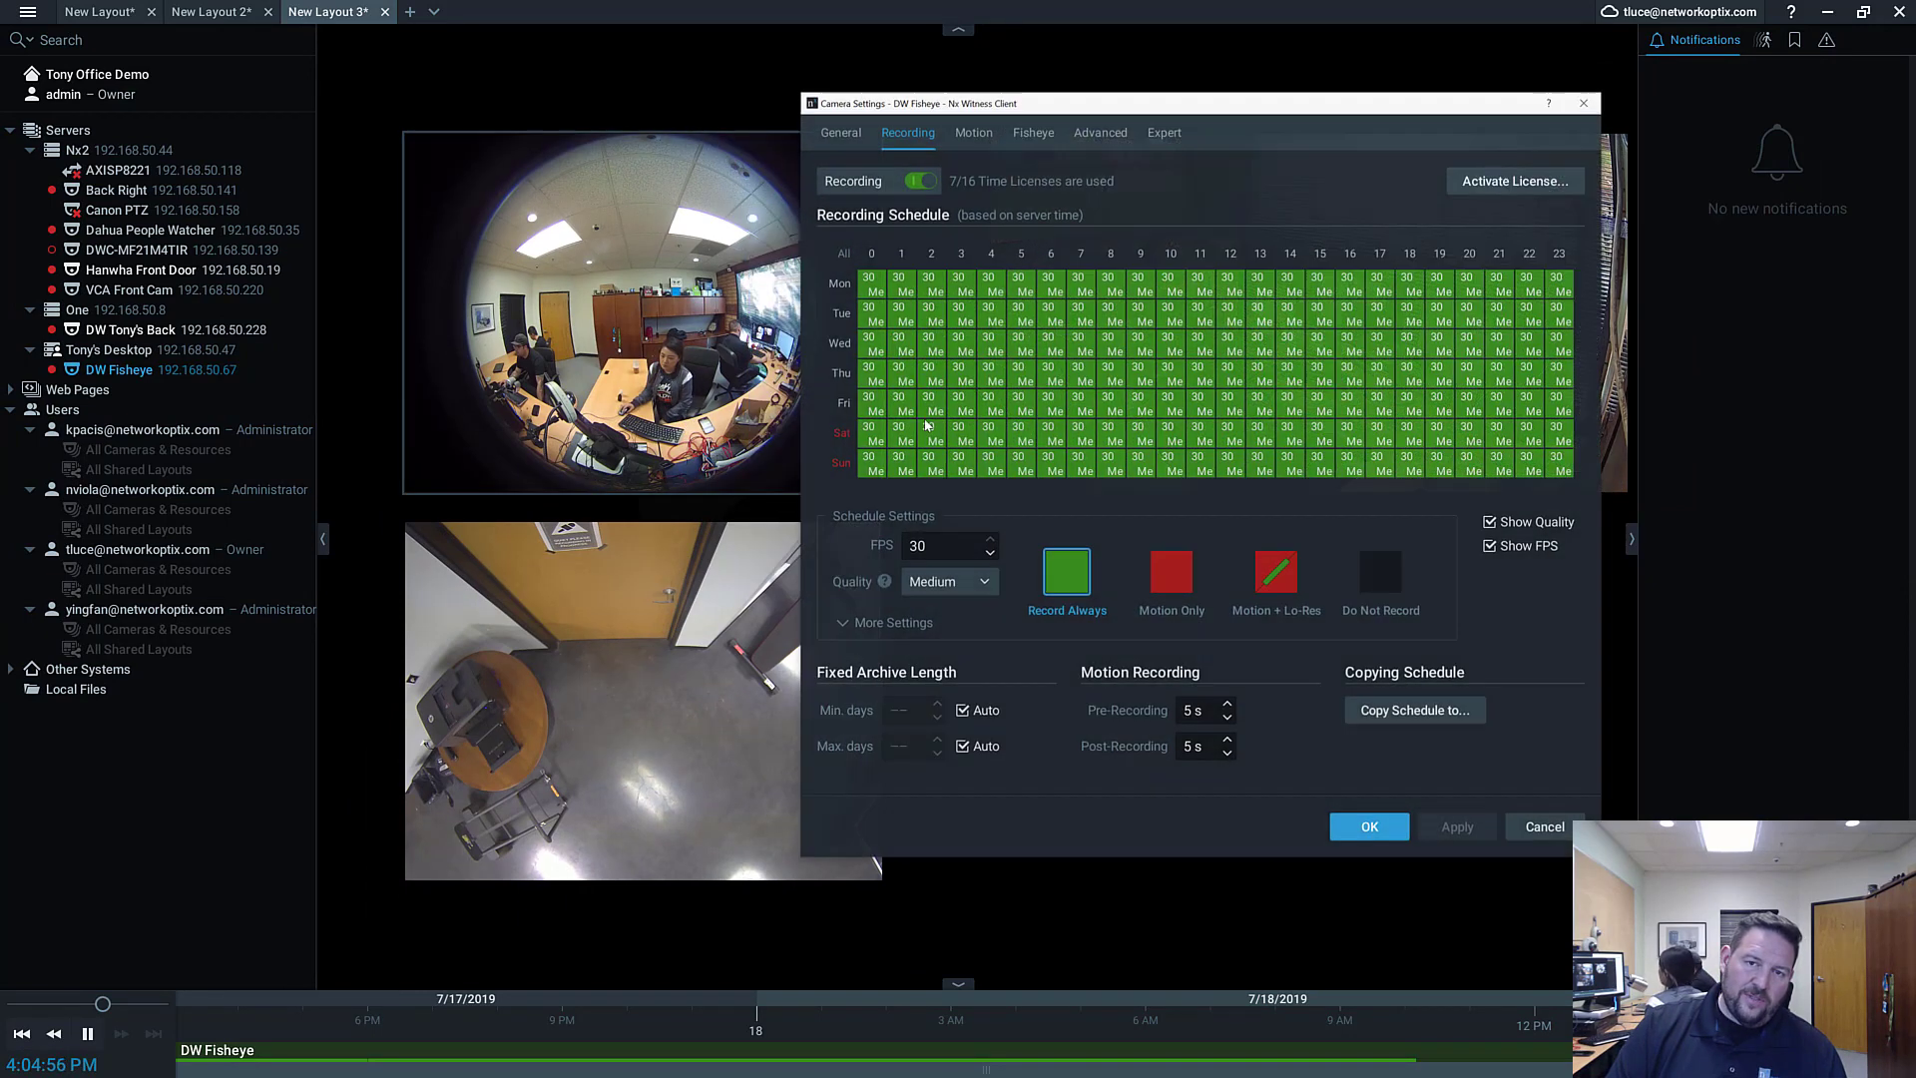
{"action": "left_click", "coordinate": [1034, 133]}
{"action": "left_click_drag", "start_coordinate": [1080, 107], "coordinate": [870, 113]}
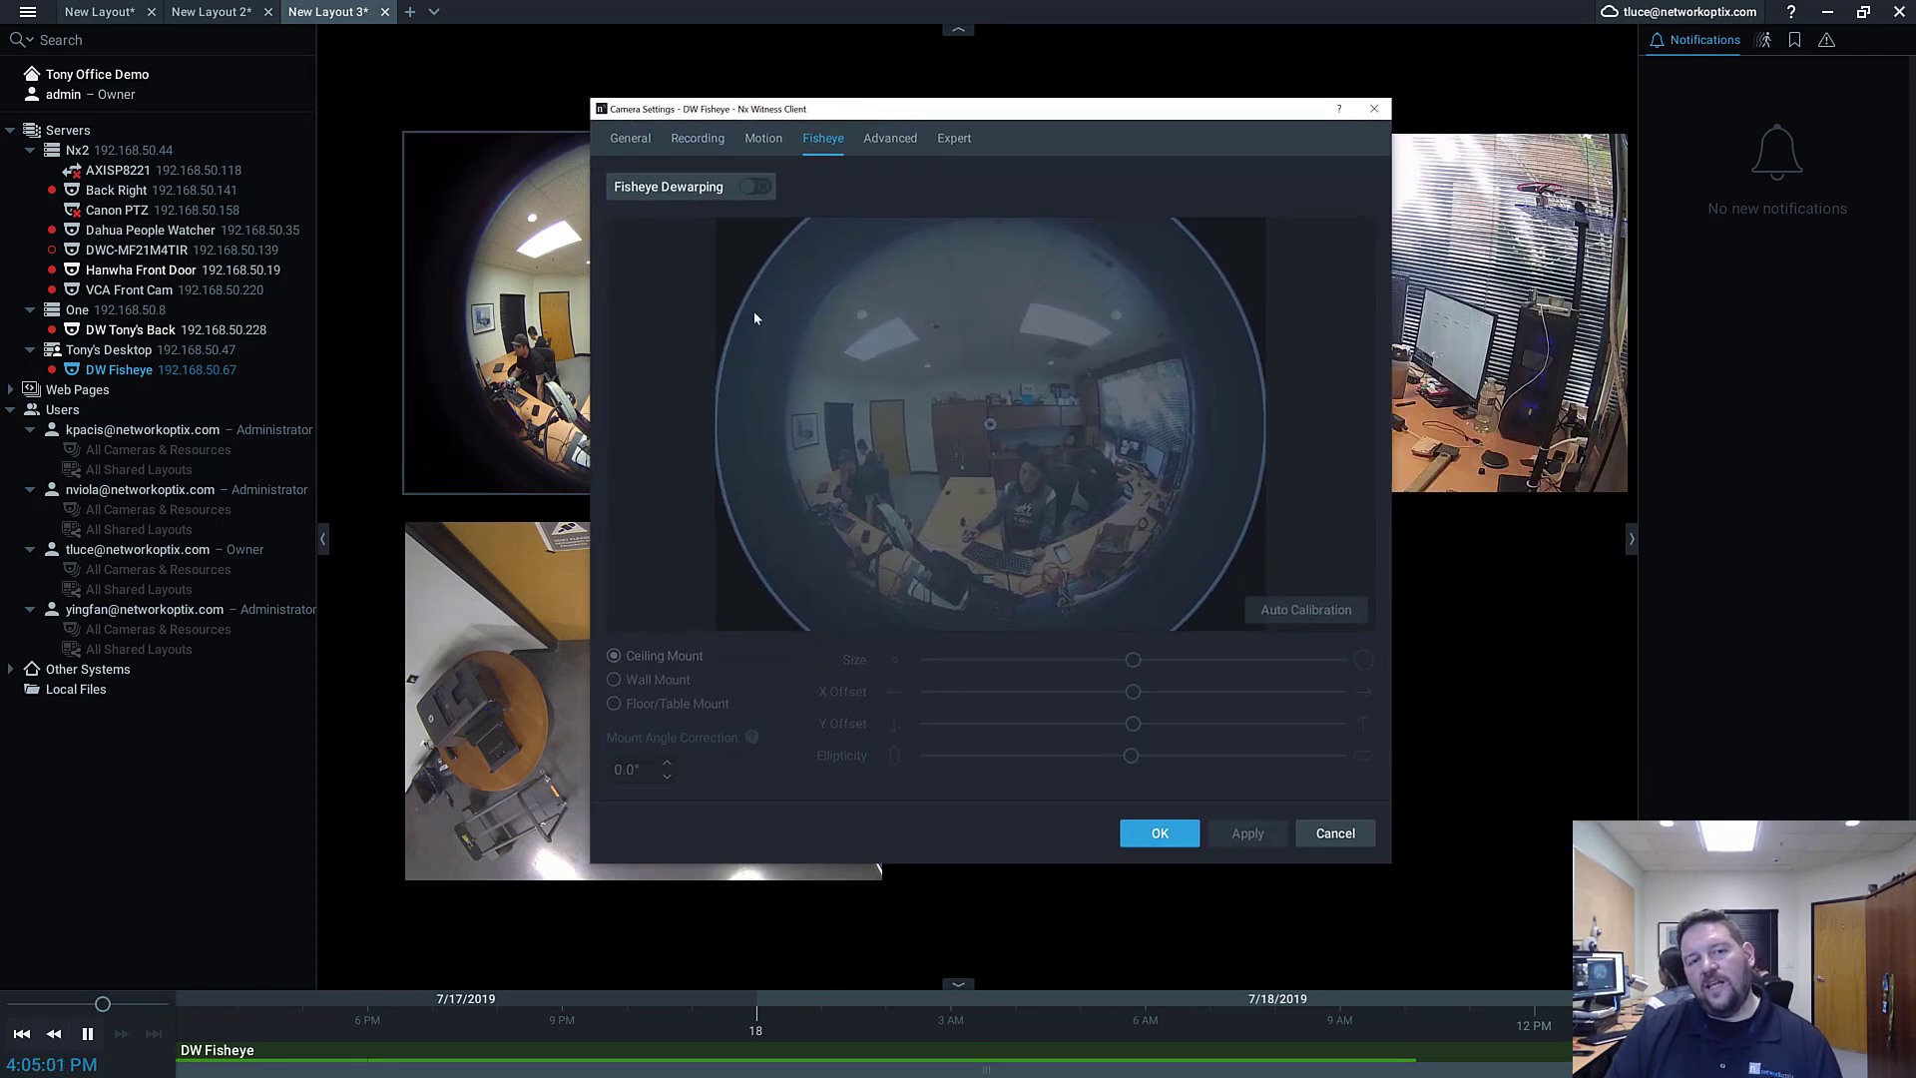
{"action": "left_click", "coordinate": [756, 188]}
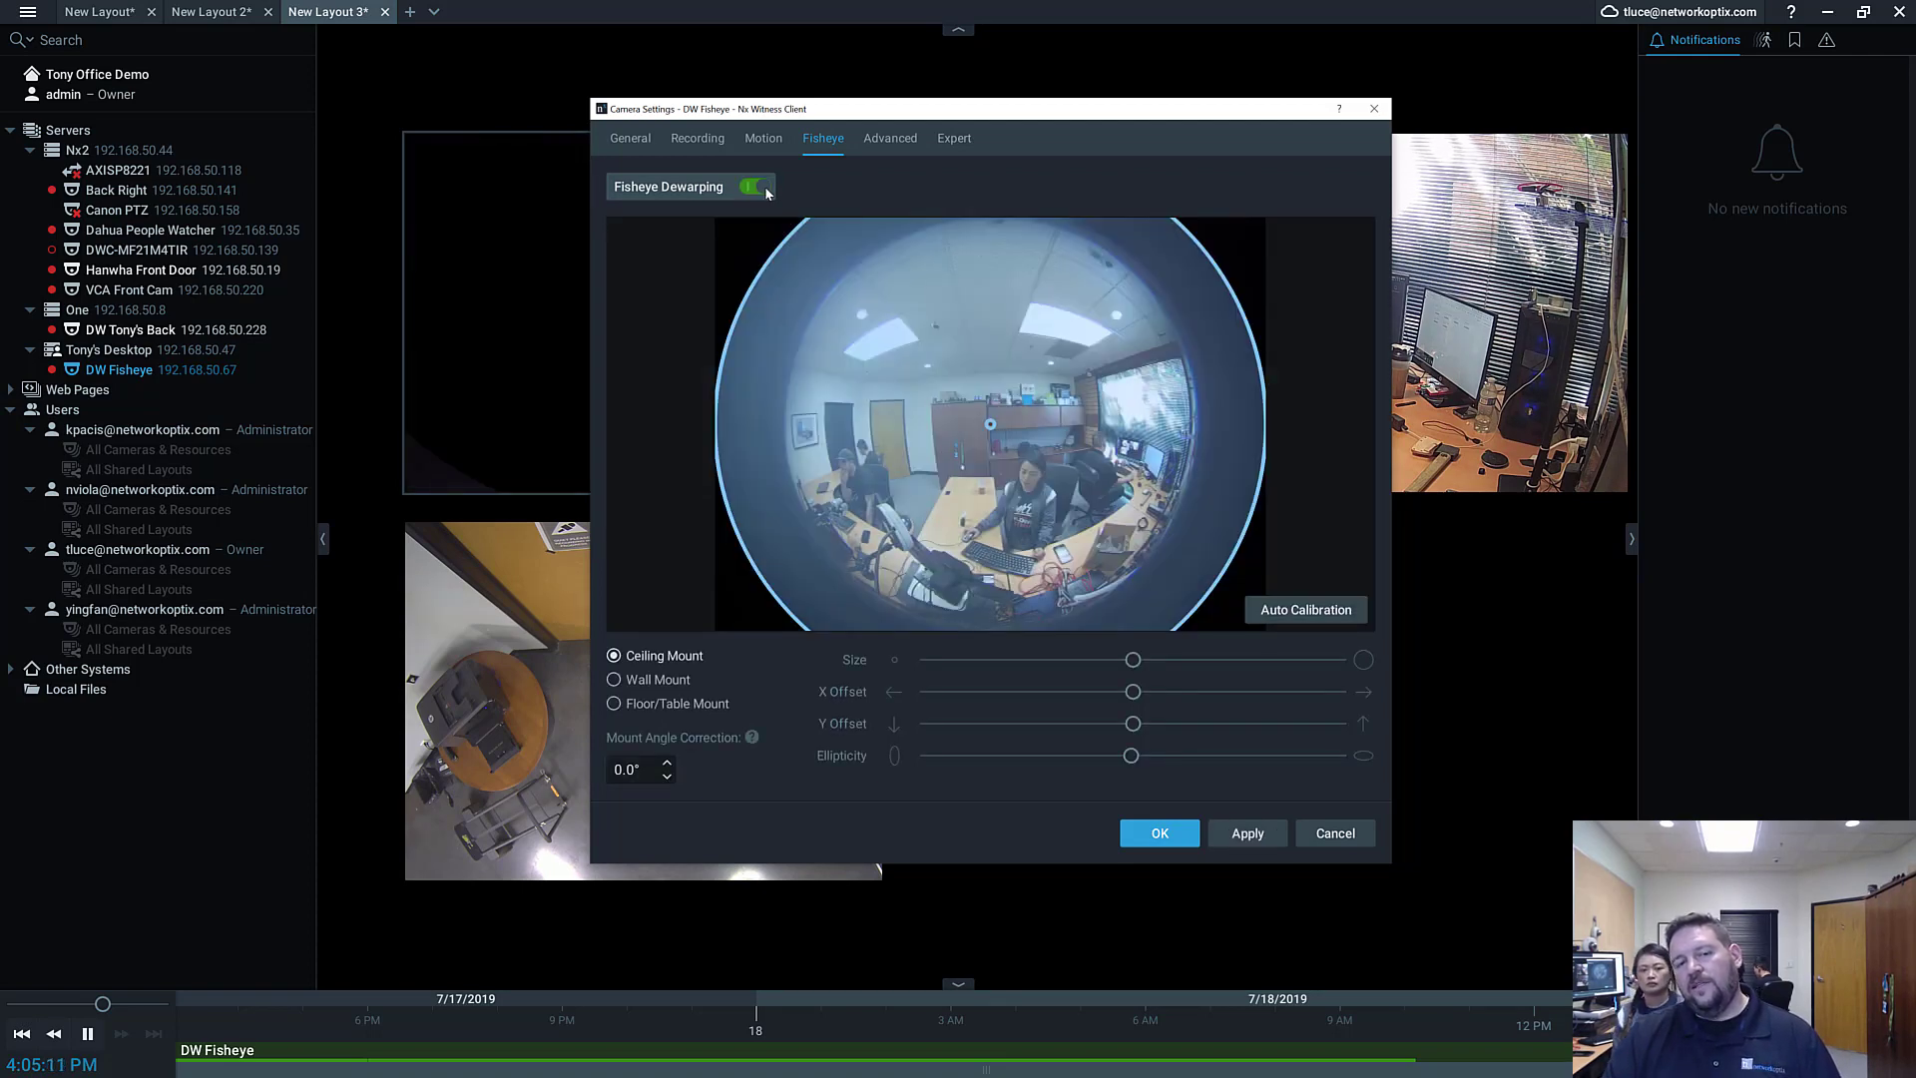
Step: Auto-calibrate and fine-tune the fisheye lens circle, and apply Wall Mount as the DW Fisheye camera's mounting type
{"action": "left_click", "coordinate": [1322, 615]}
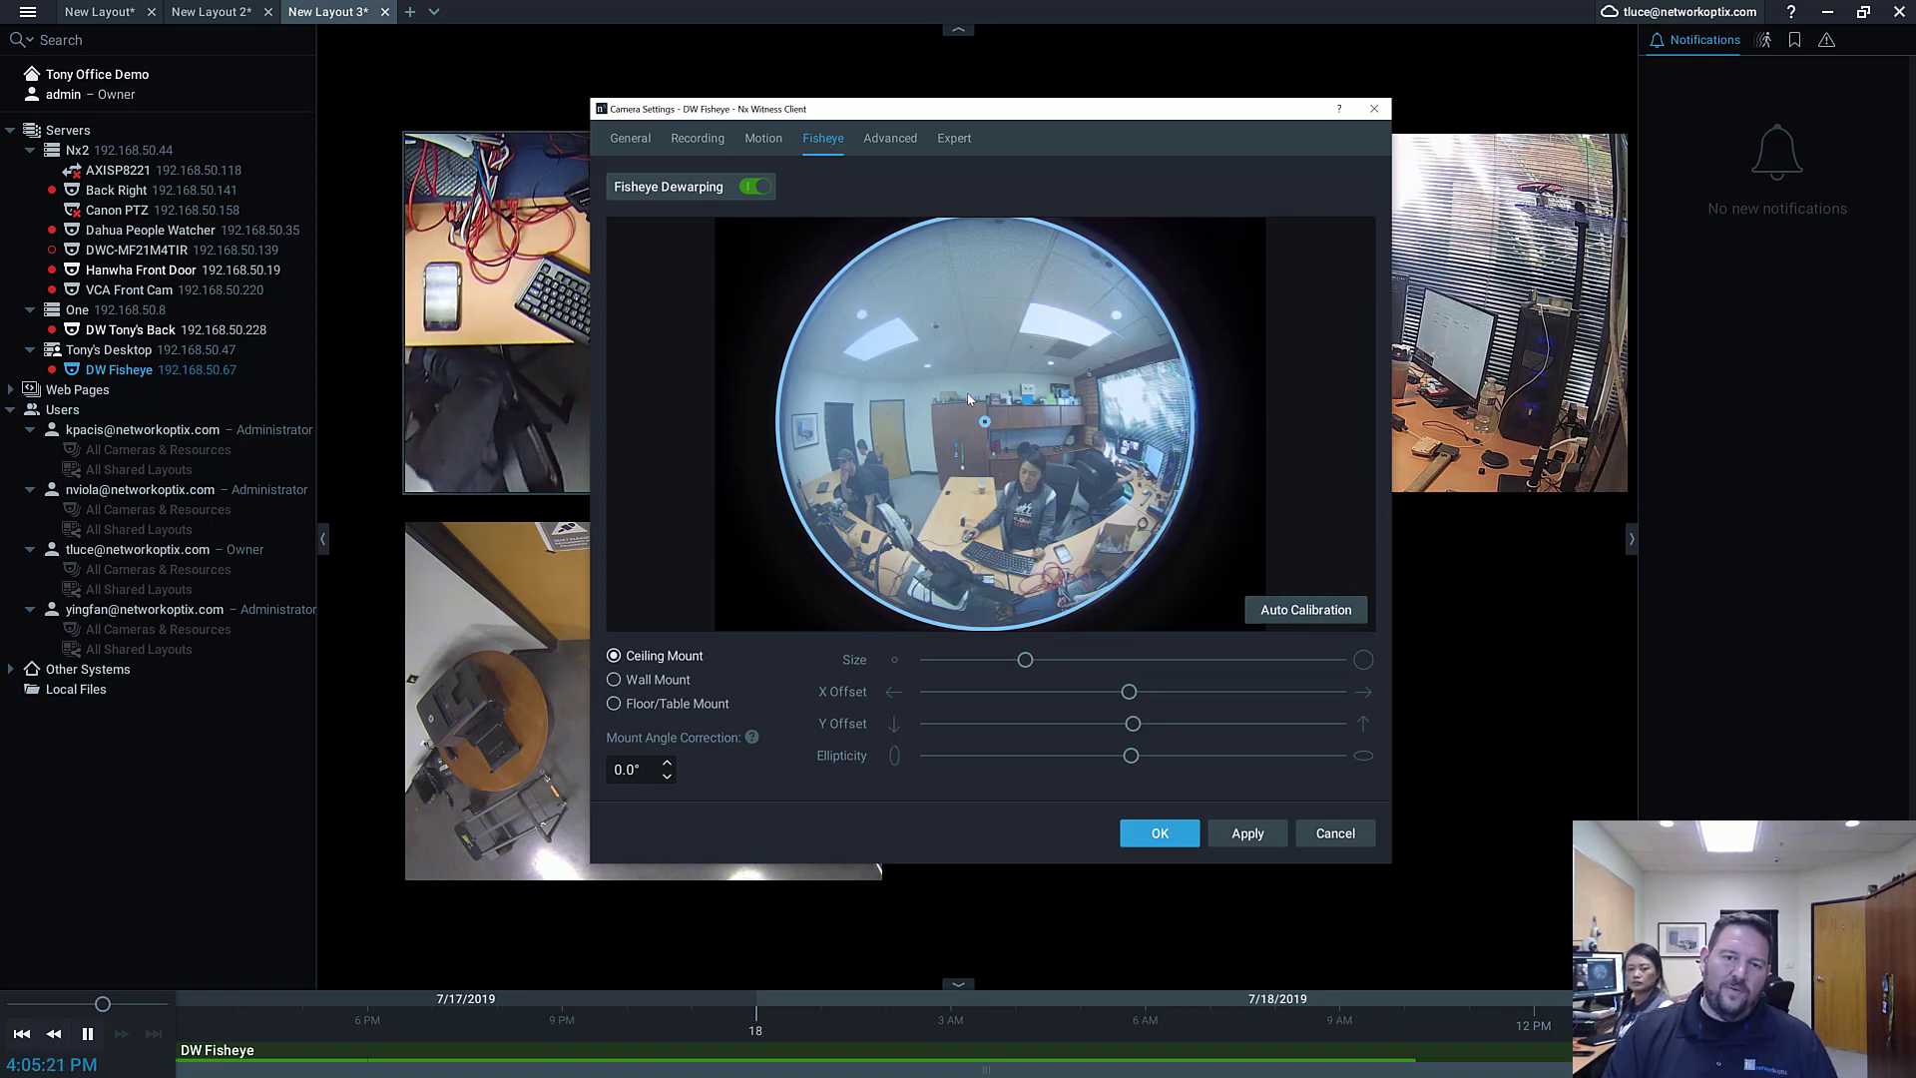
{"action": "scroll", "coordinate": [970, 397], "scroll_direction": "up", "scroll_amount": 3}
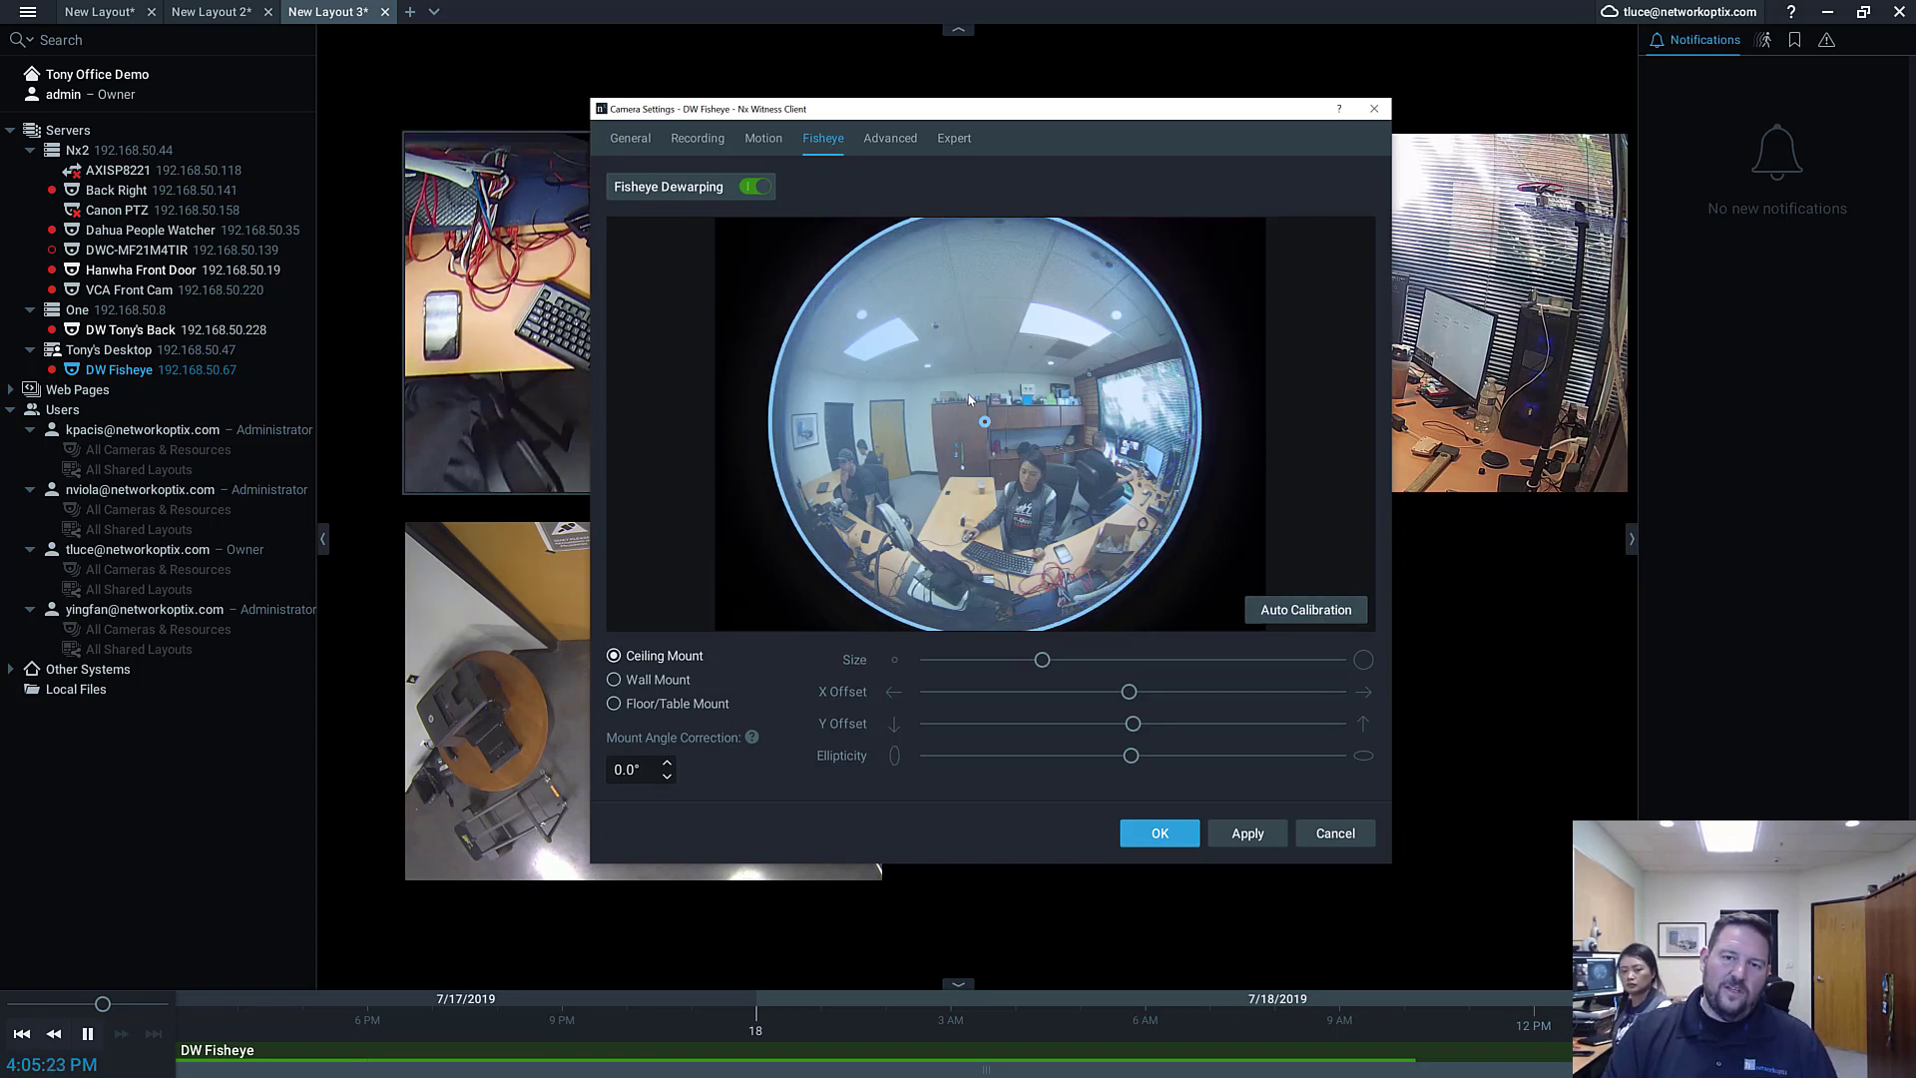
{"action": "left_click_drag", "start_coordinate": [1033, 397], "coordinate": [1041, 392]}
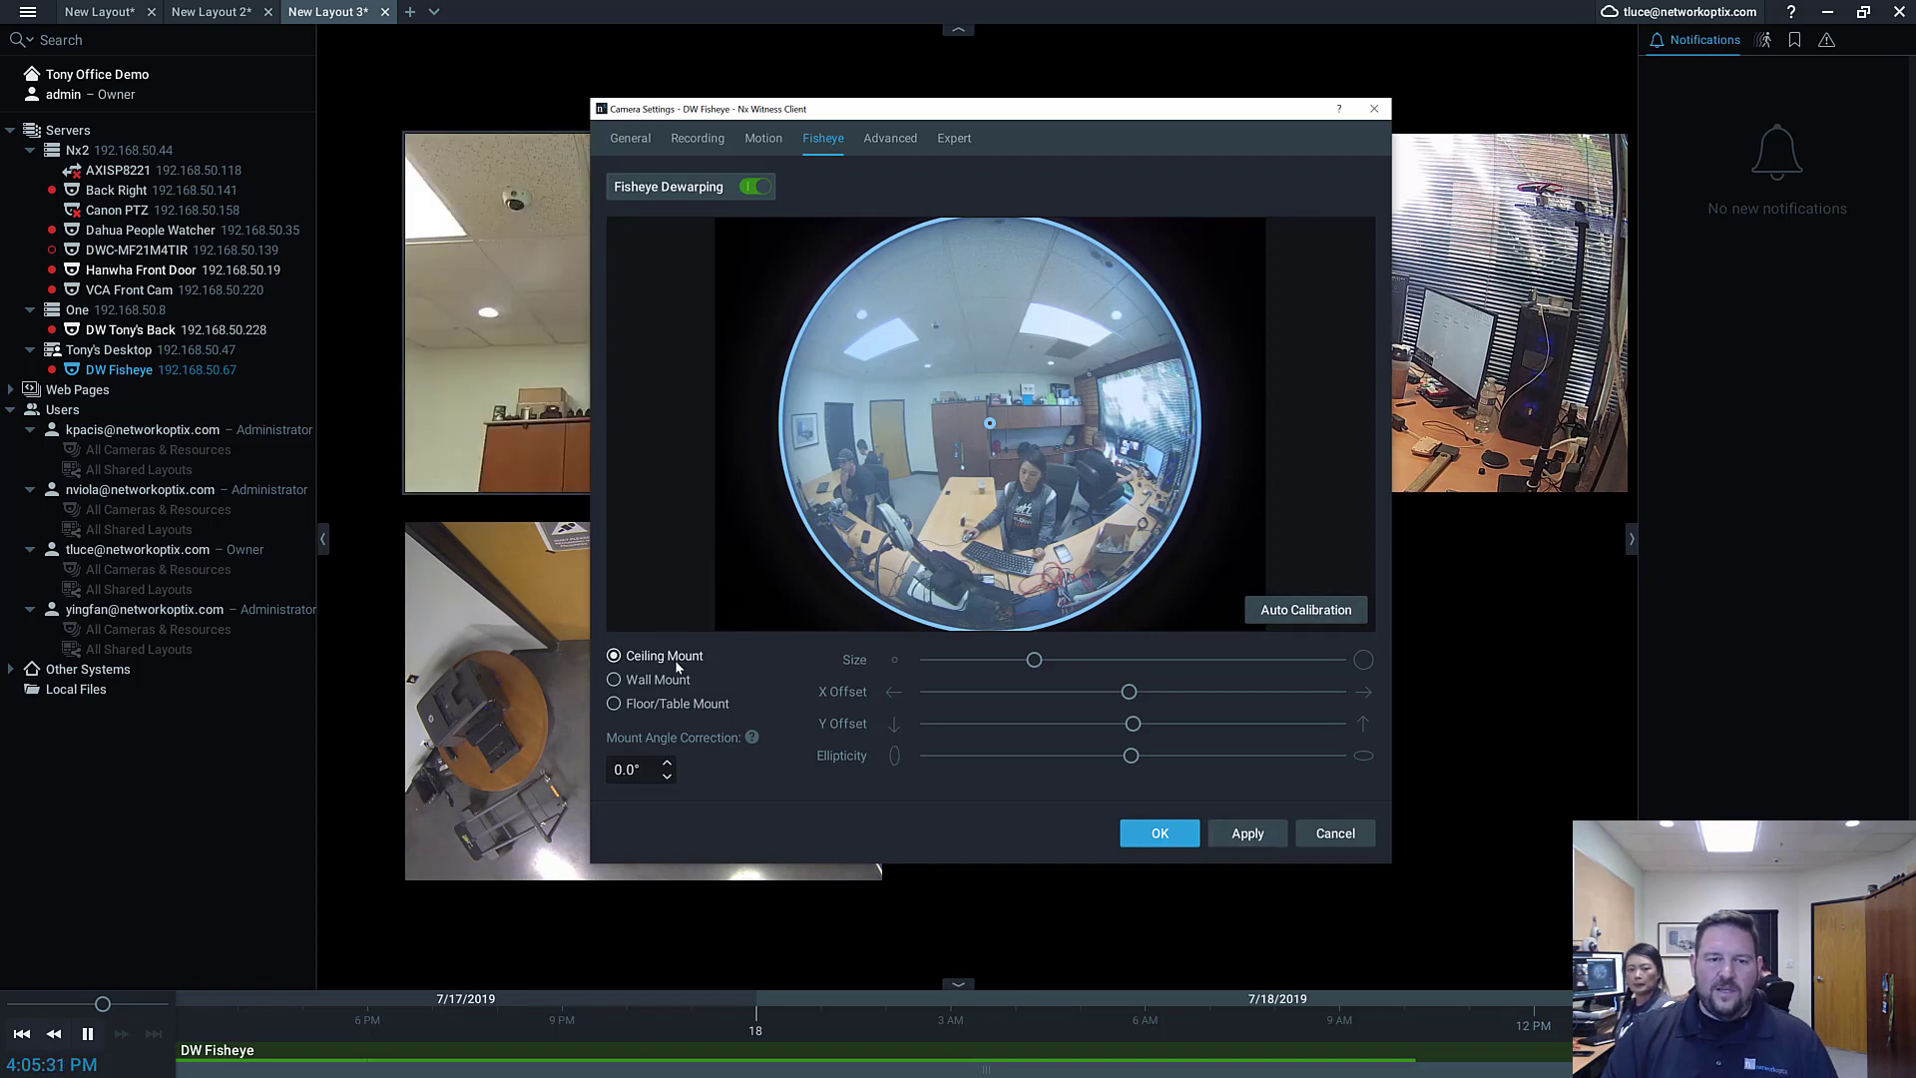
{"action": "left_click", "coordinate": [672, 685]}
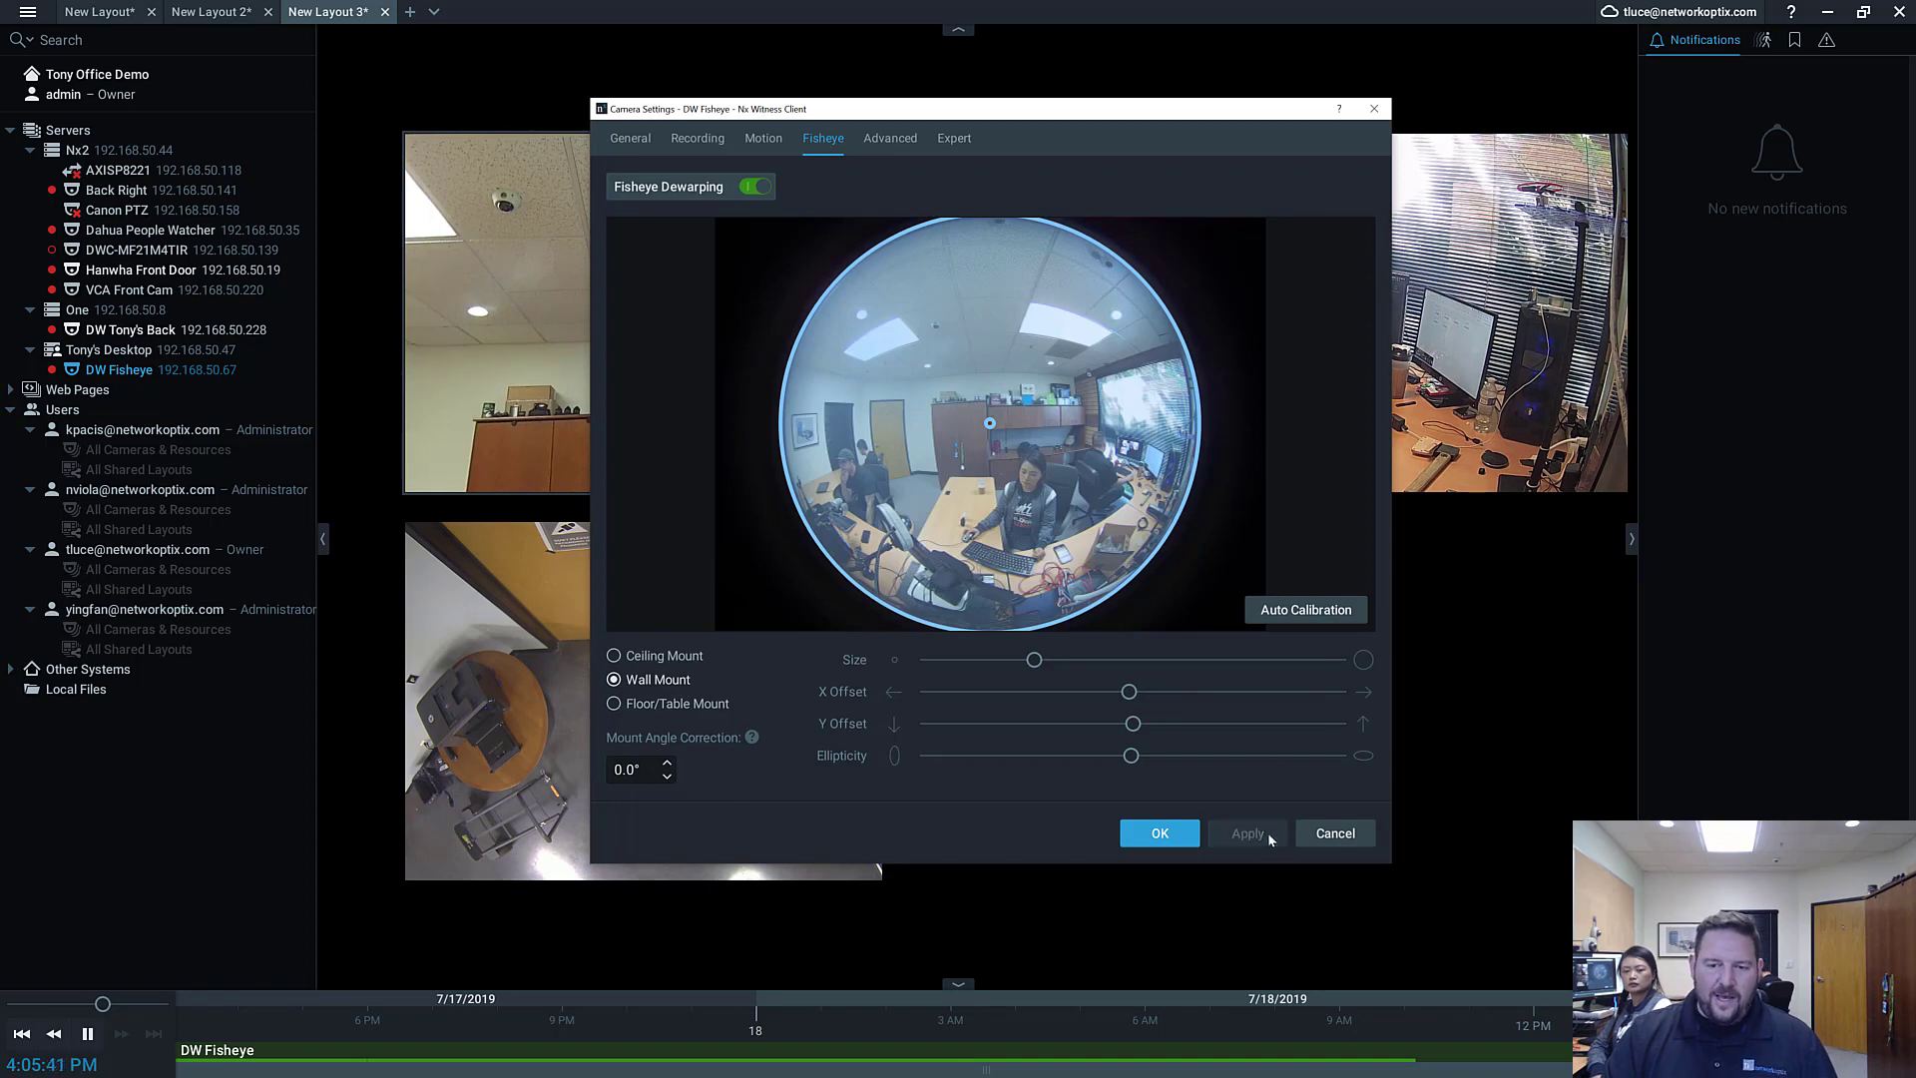
{"action": "left_click", "coordinate": [1148, 838]}
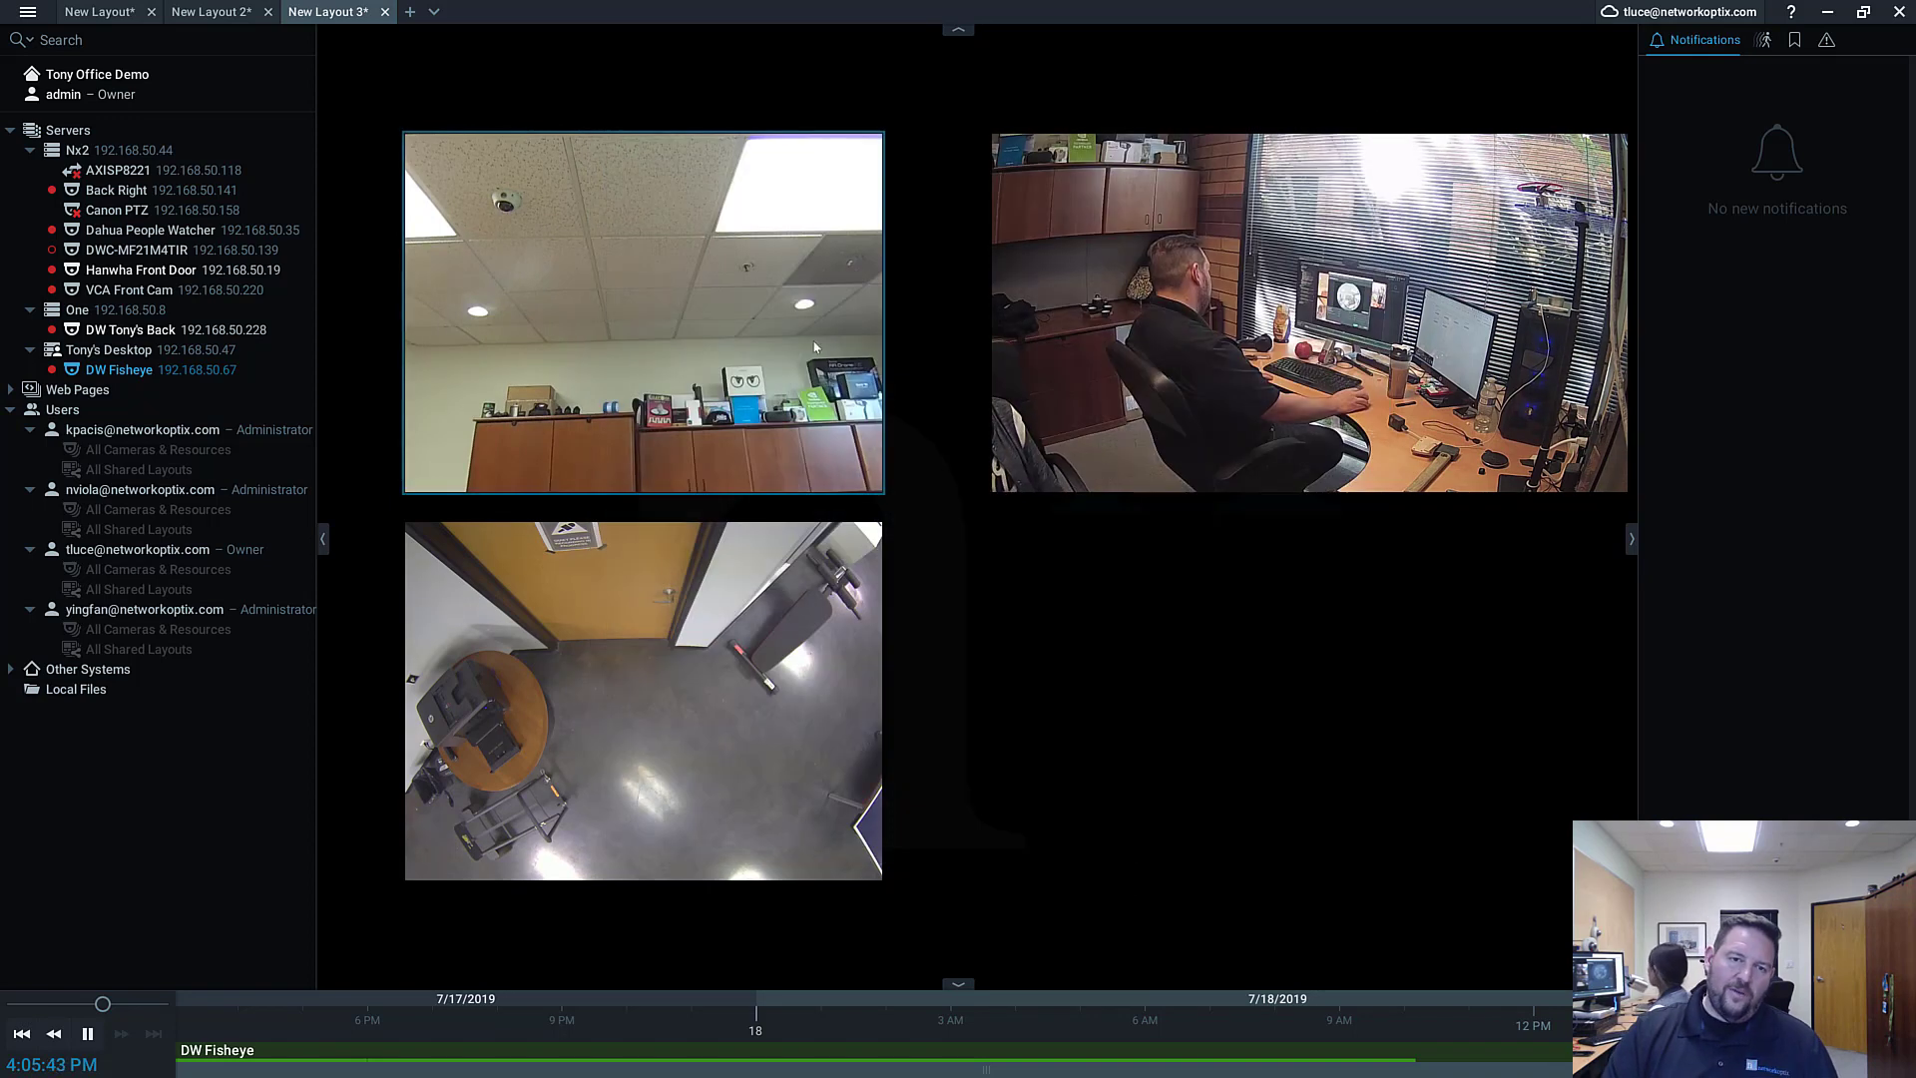
Step: Look around the office in the dewarped DW Fisheye view, try a wider viewing angle, and return to the original fisheye image
{"action": "left_click_drag", "start_coordinate": [647, 311], "coordinate": [732, 260]}
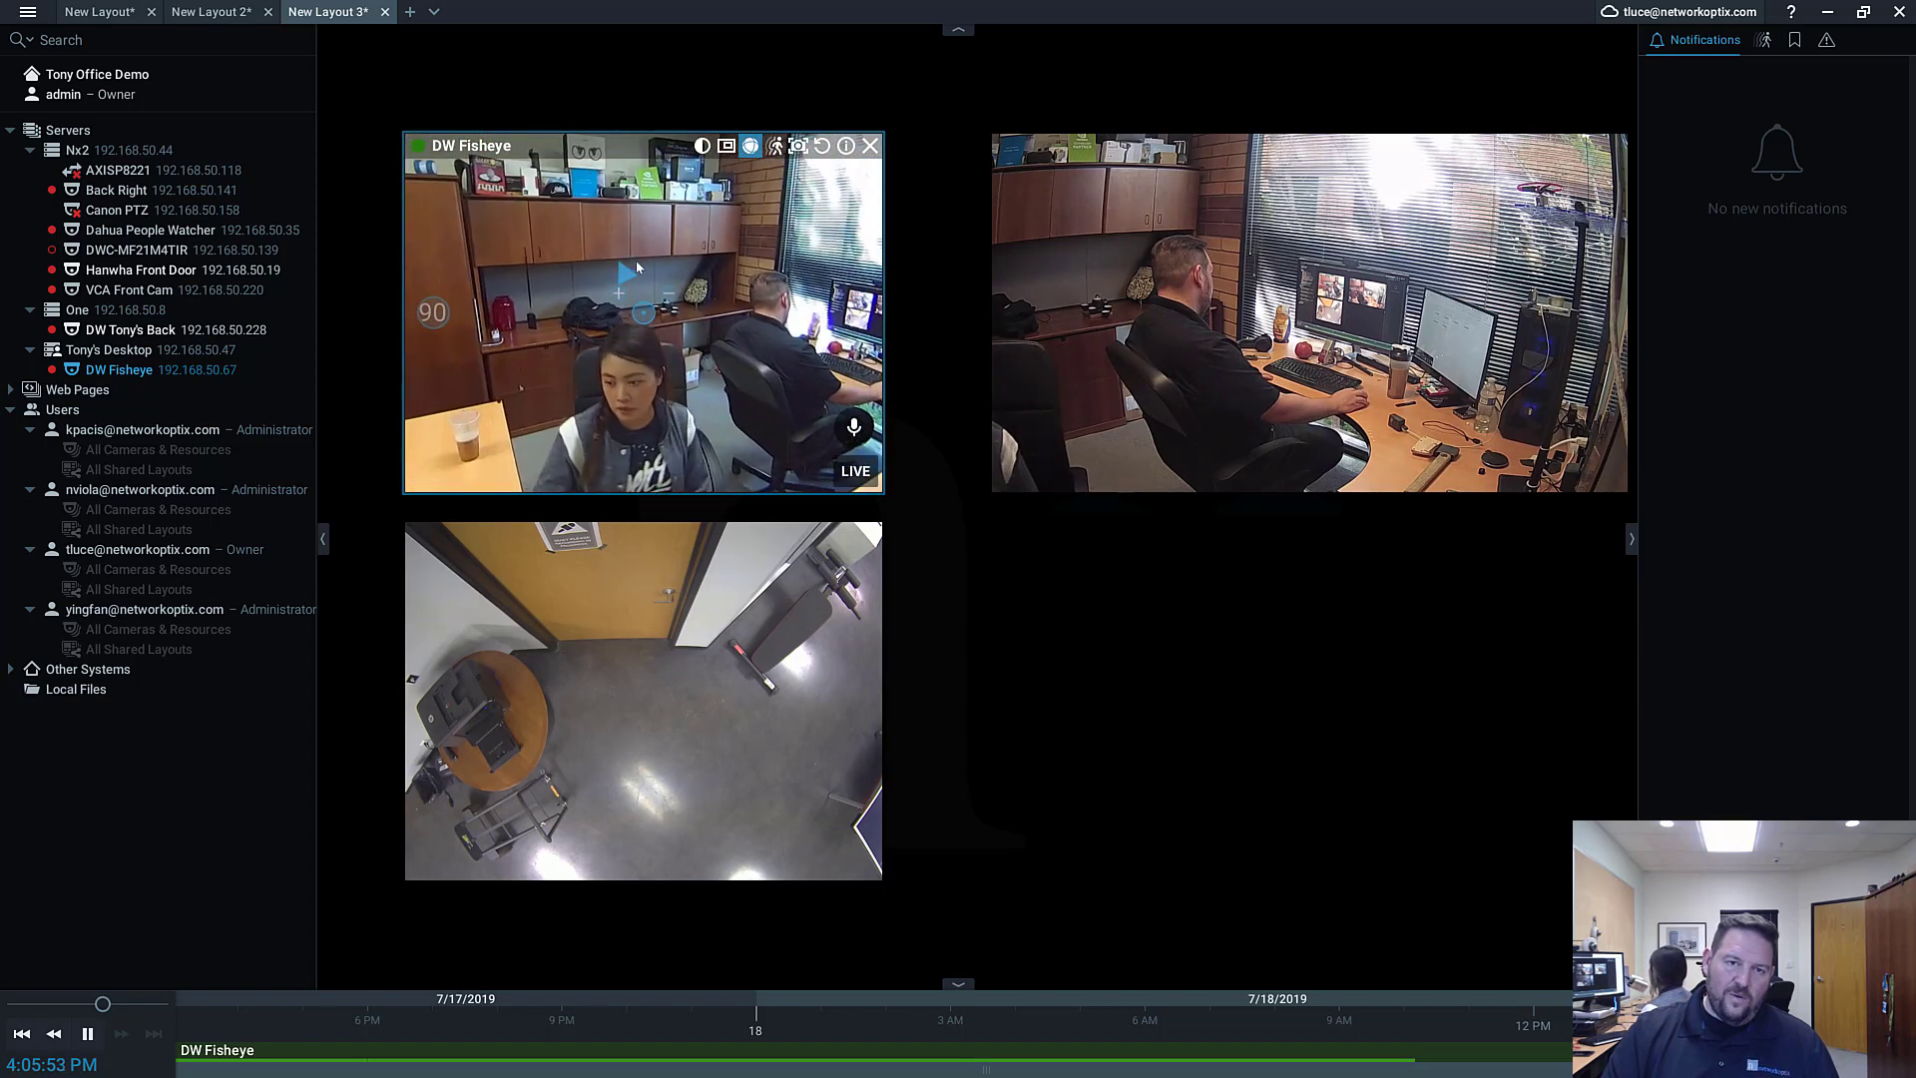
{"action": "left_click", "coordinate": [750, 146]}
{"action": "left_click", "coordinate": [750, 146]}
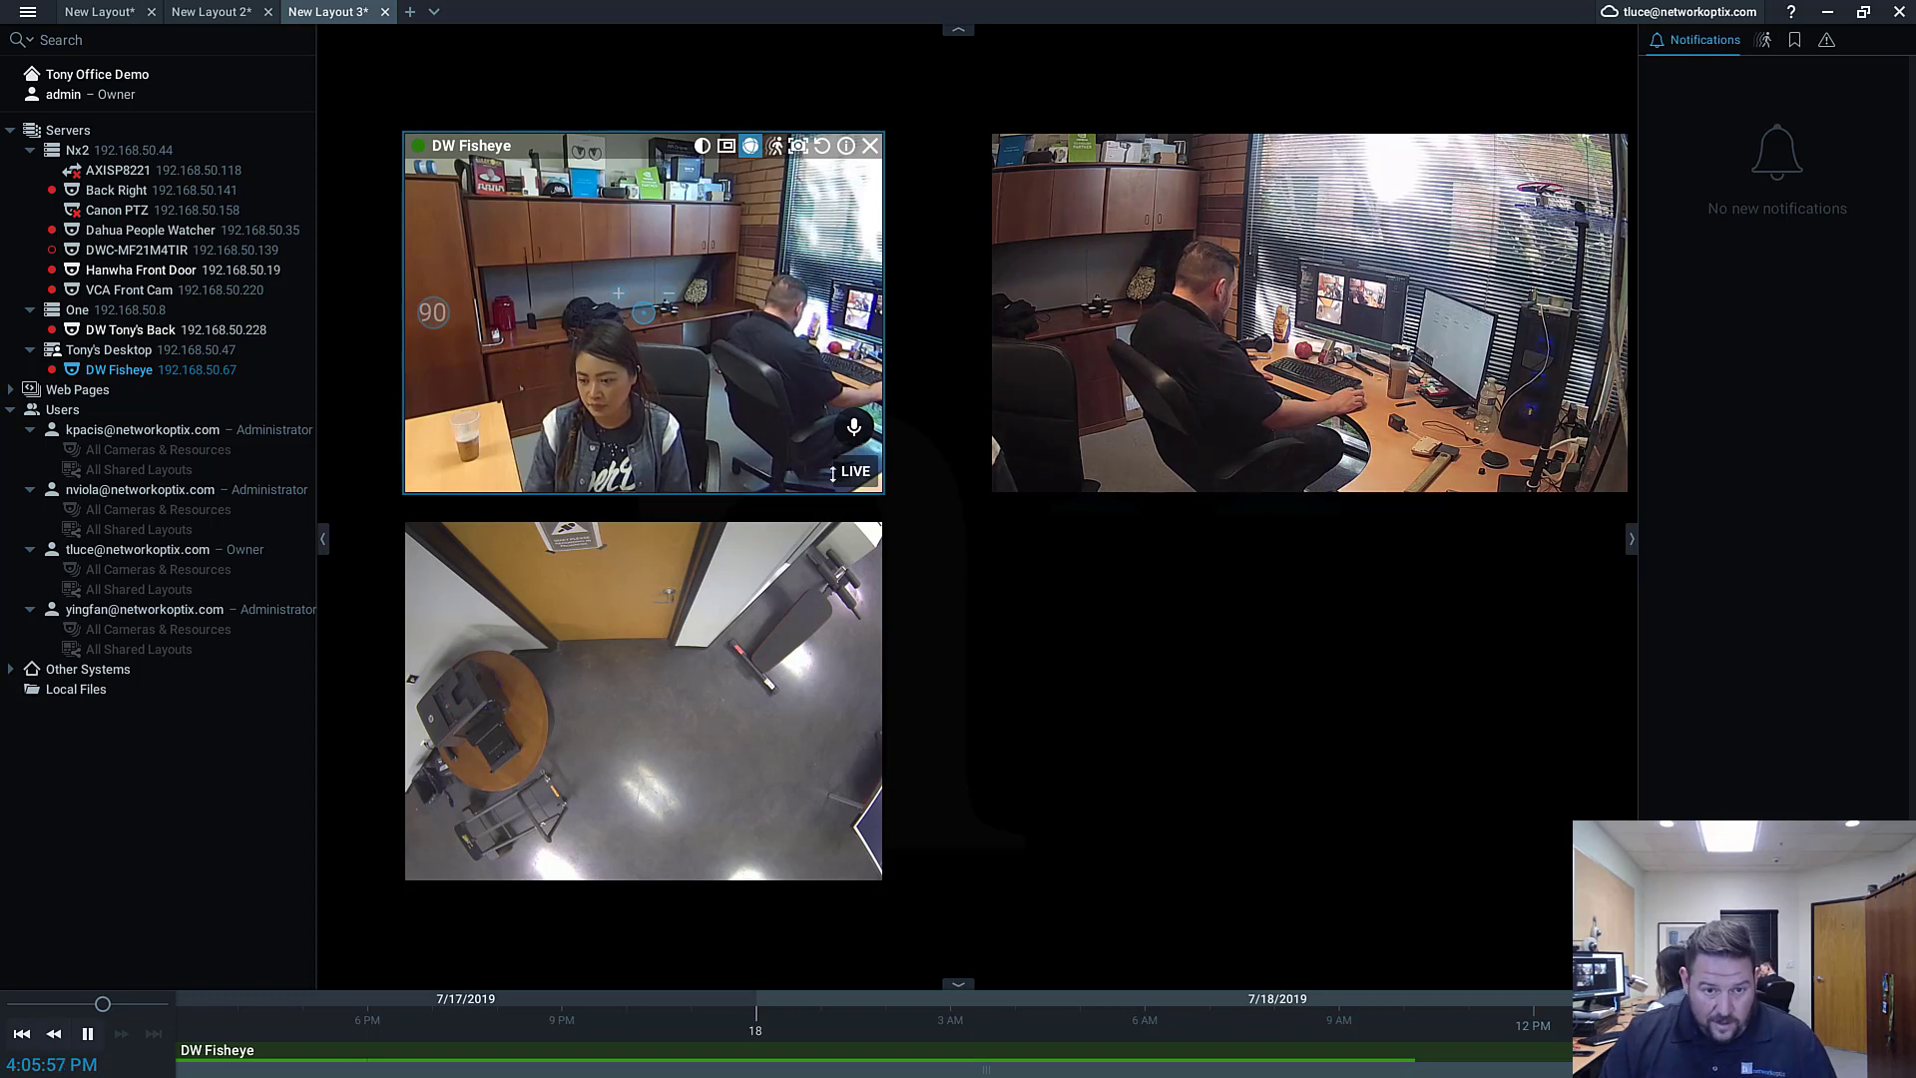
{"action": "left_click", "coordinate": [432, 313]}
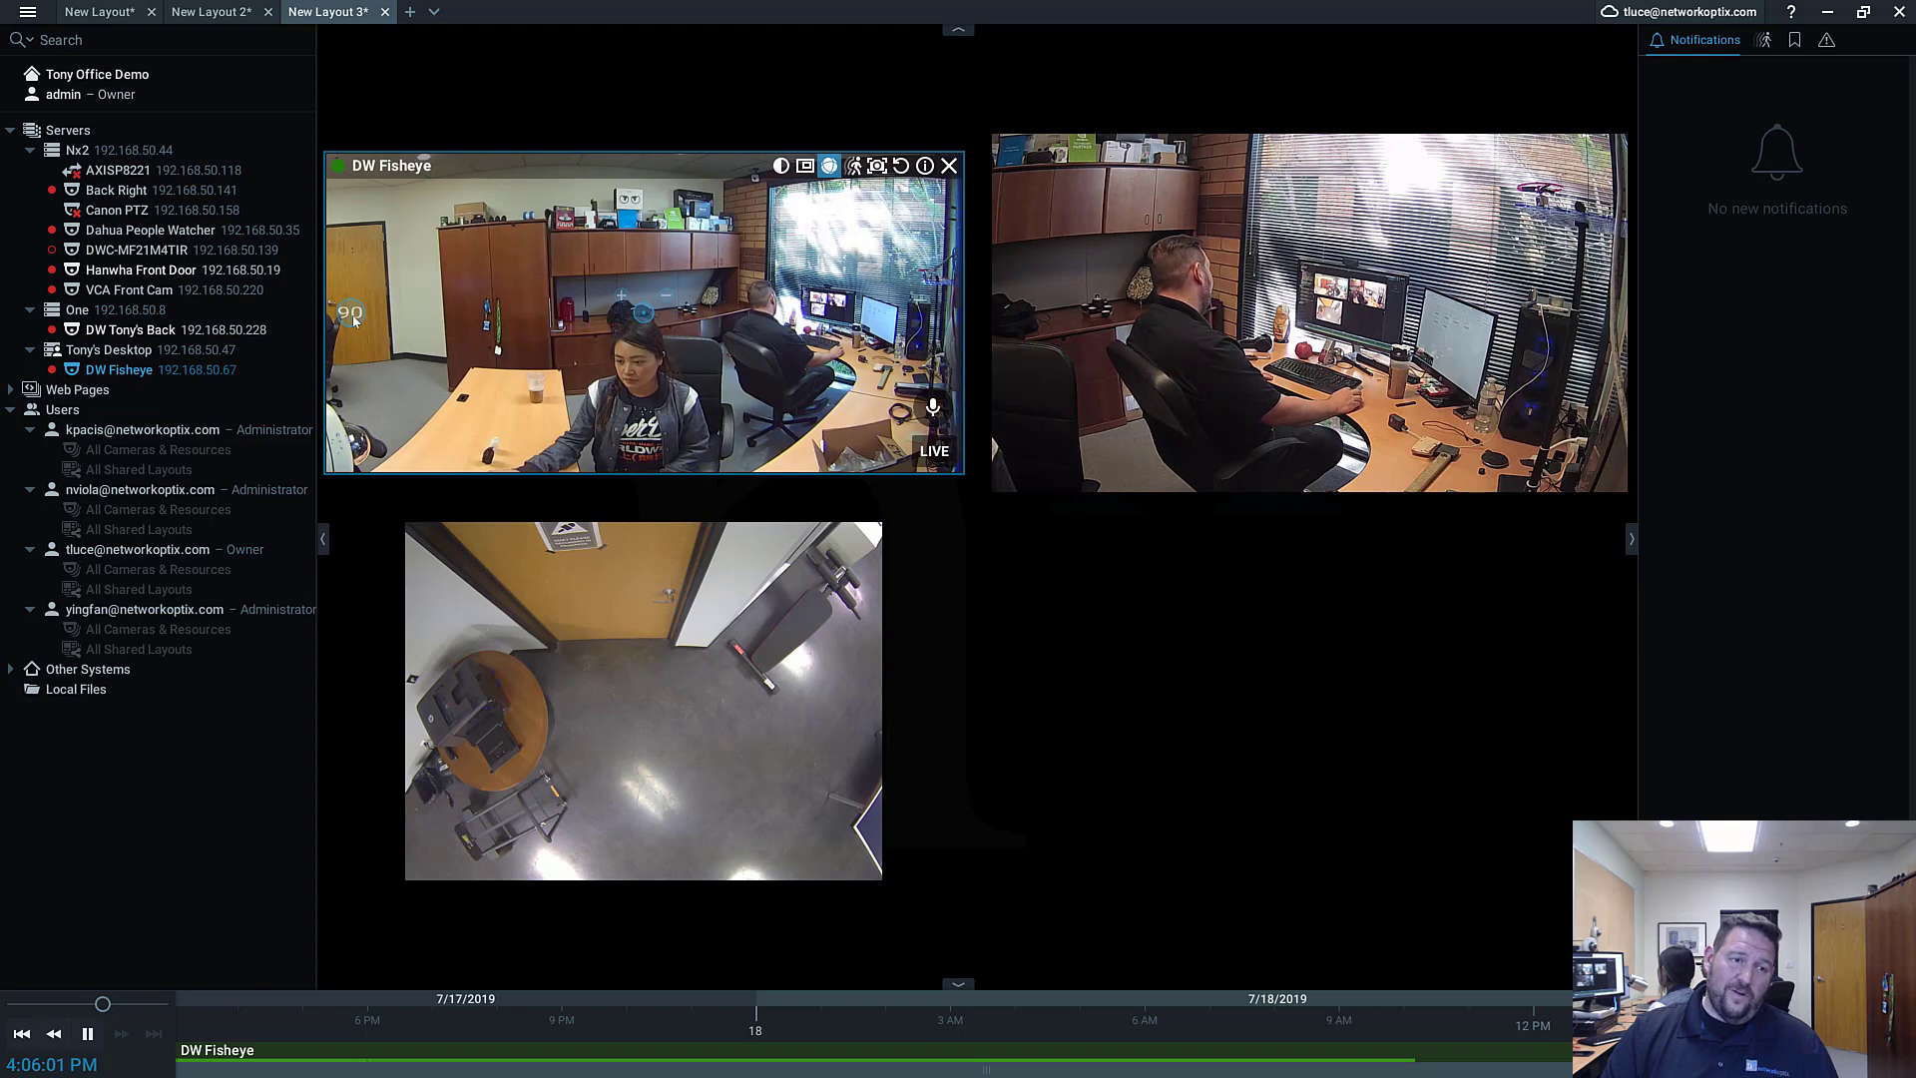
{"action": "left_click", "coordinate": [351, 316]}
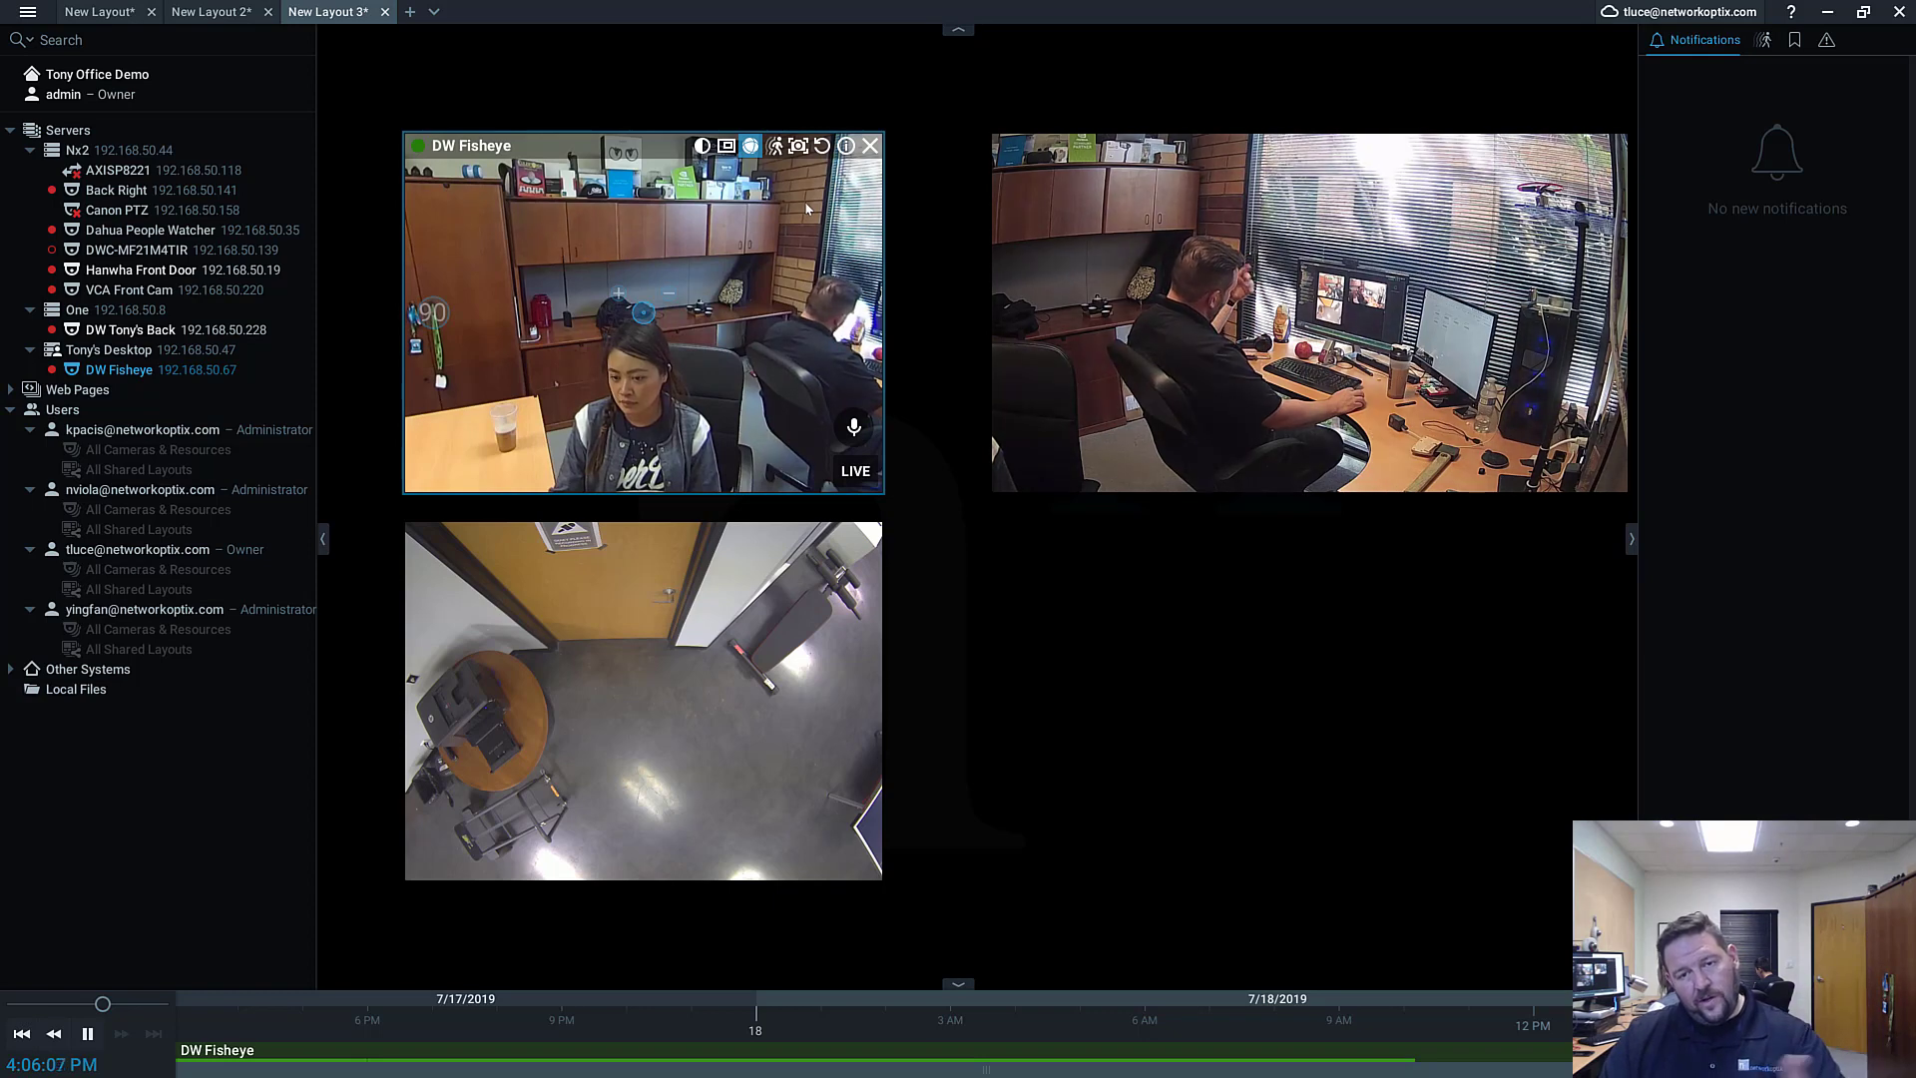
{"action": "left_click", "coordinate": [749, 146]}
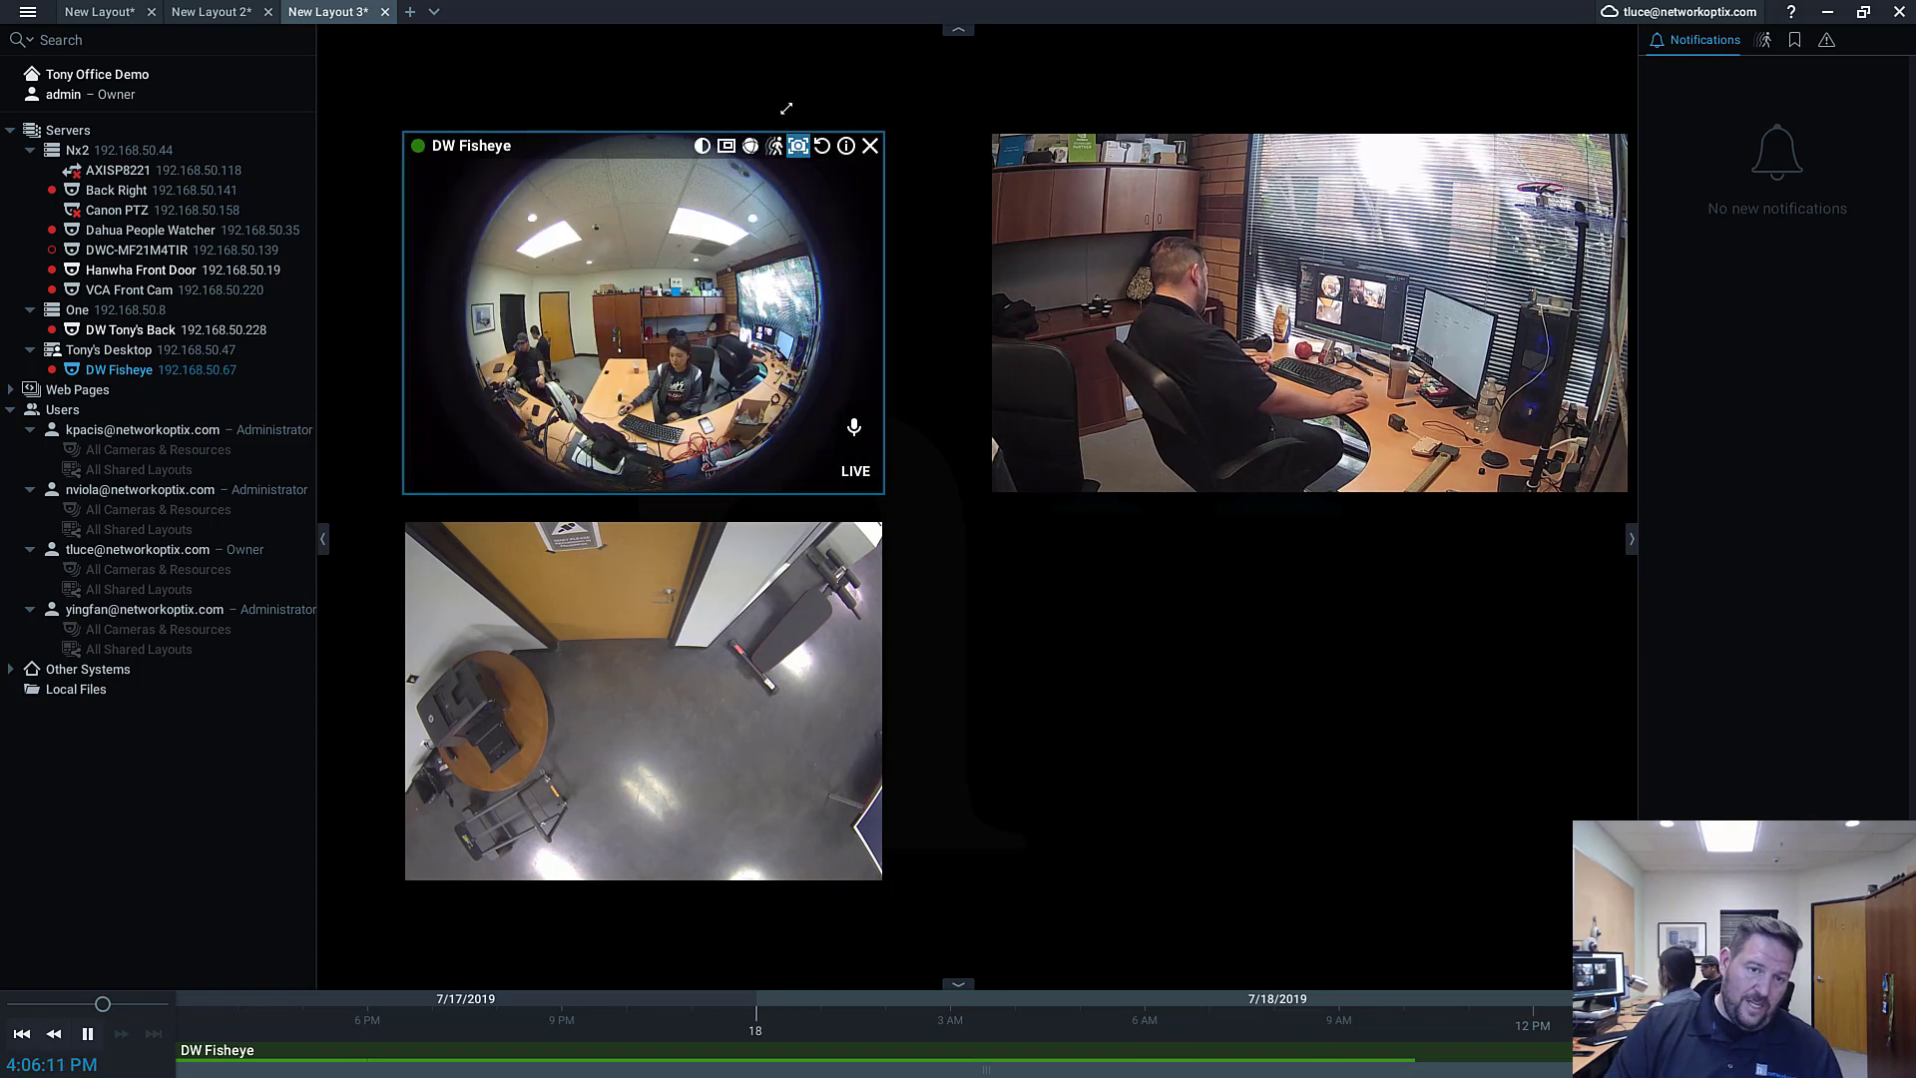
Step: Remove the spacing between the camera cells on the layout
{"action": "left_click_drag", "start_coordinate": [985, 497], "coordinate": [955, 500]}
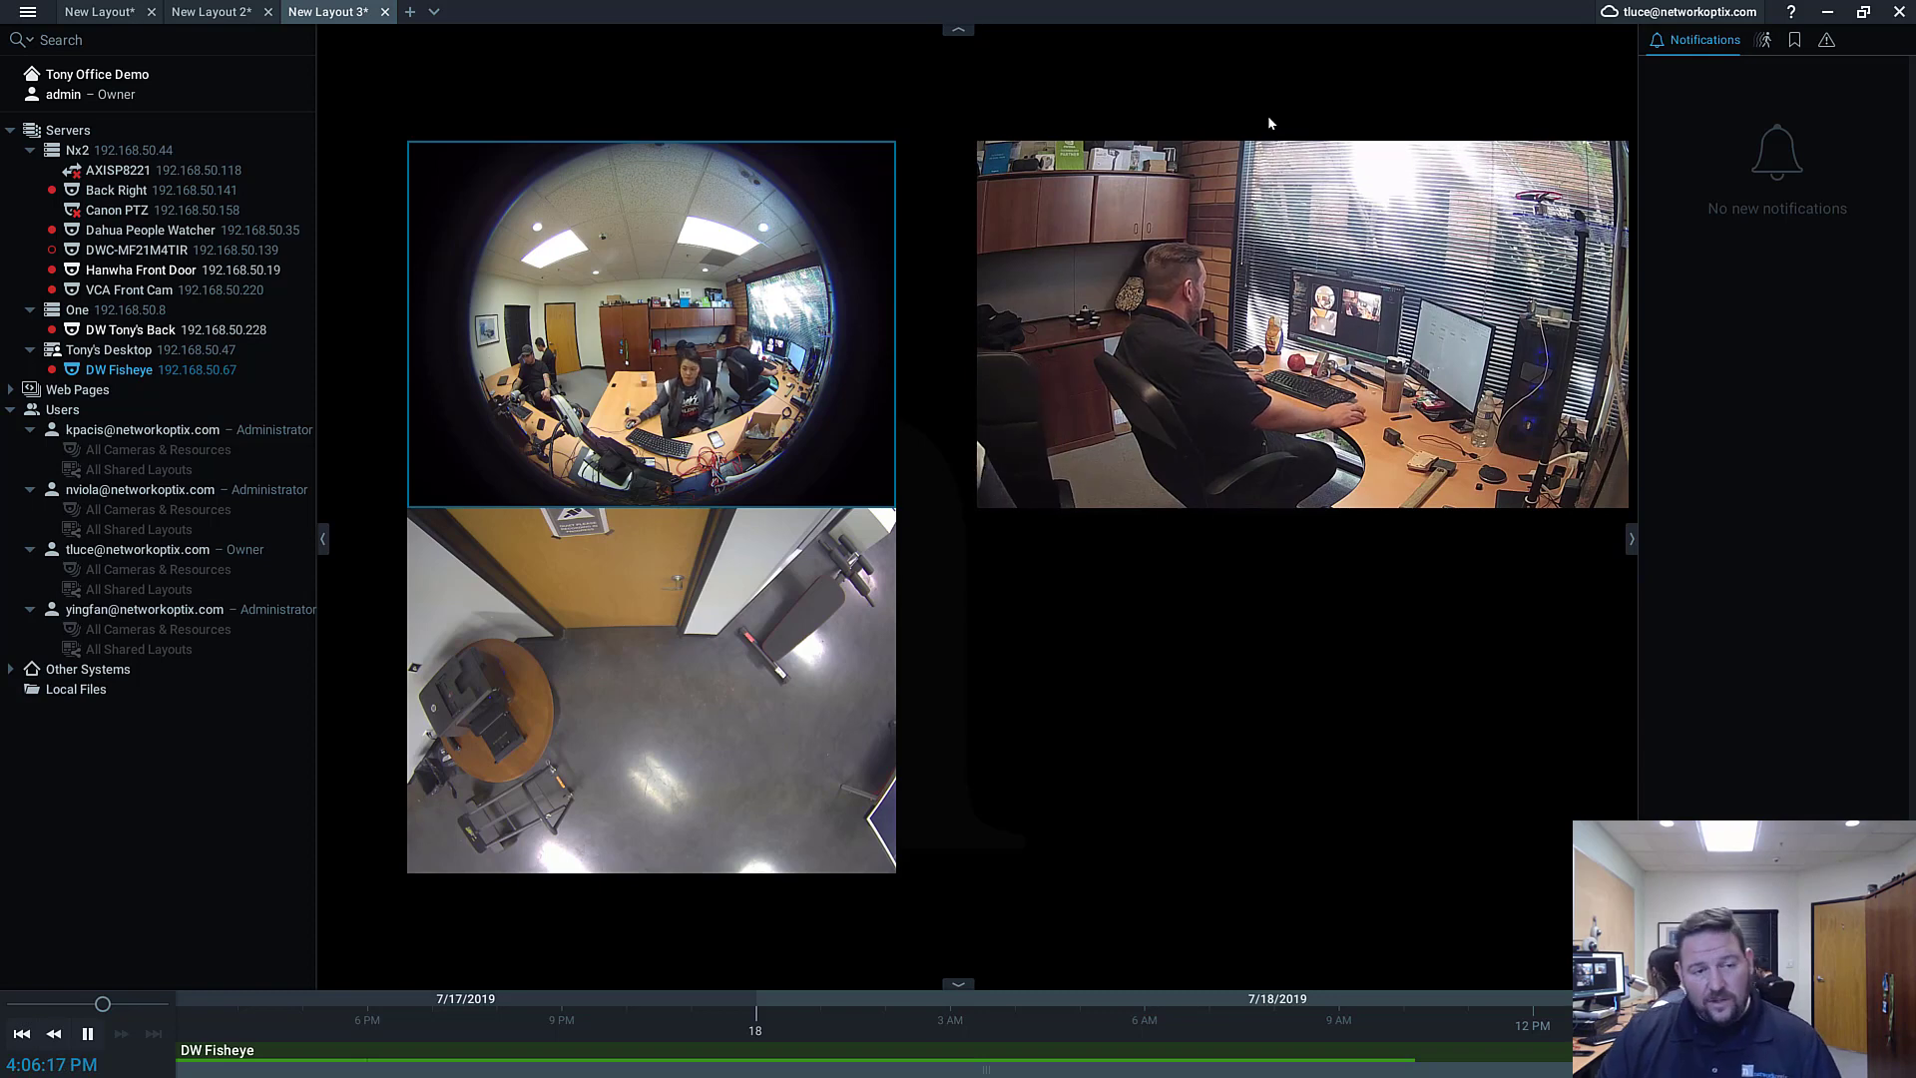
Step: Switch to Chrome and bring up the ACTi camera's Web Configurator login page at 192.168.50.141
{"action": "mouse_move", "coordinate": [1046, 180]}
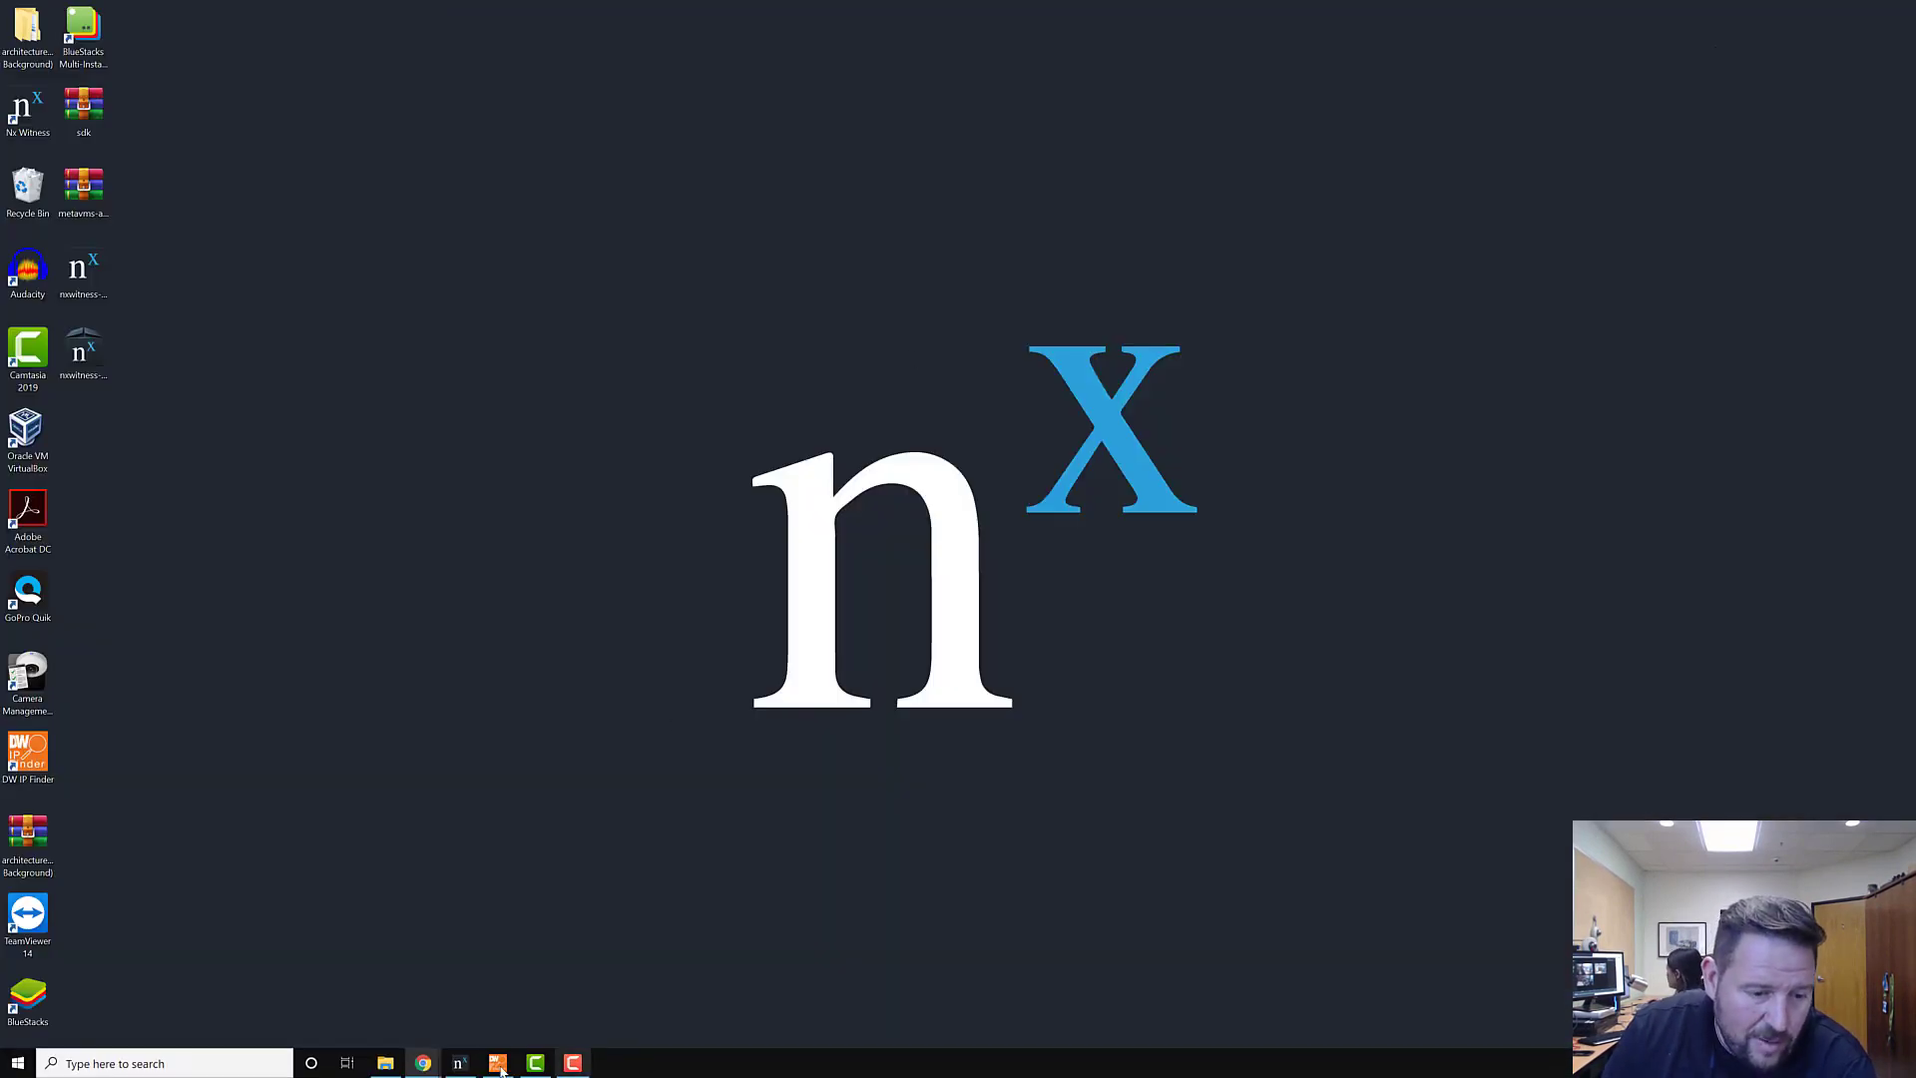
{"action": "mouse_move", "coordinate": [423, 1063]}
{"action": "left_click", "coordinate": [311, 1022]}
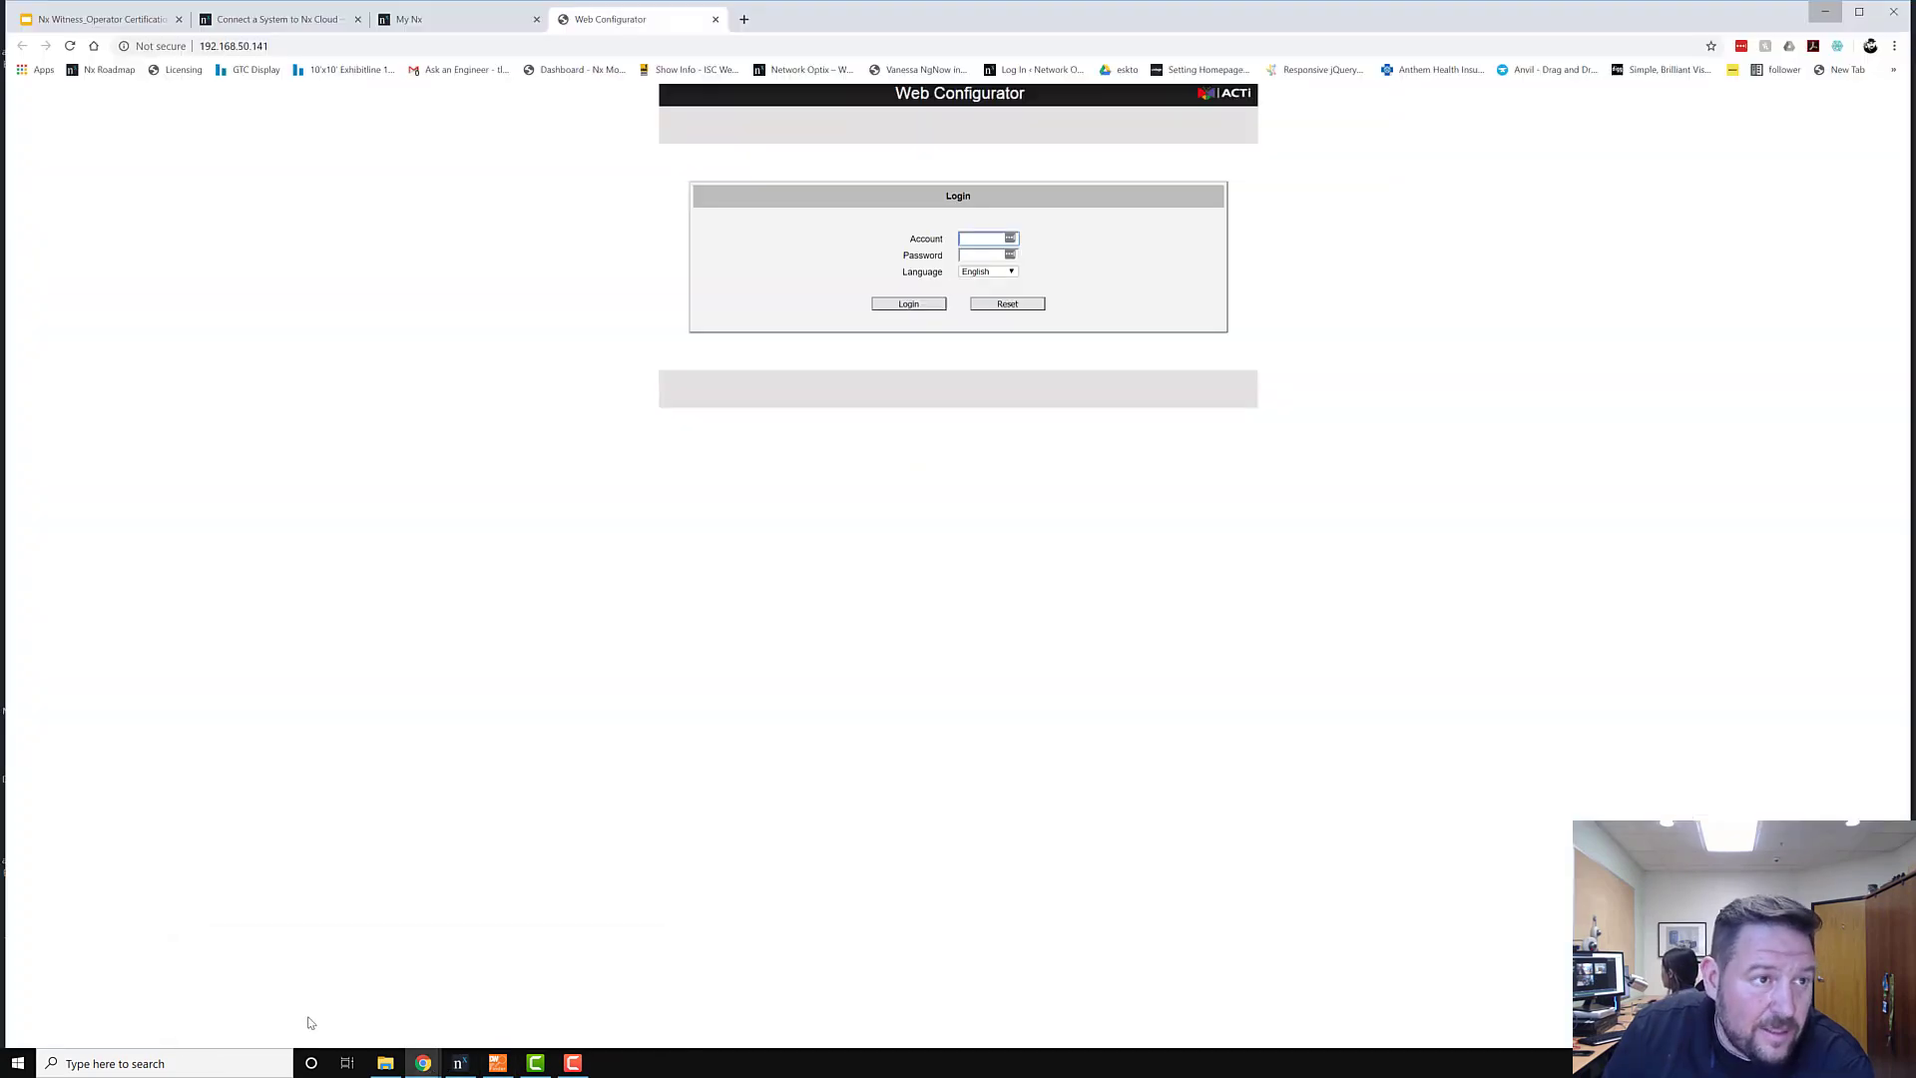